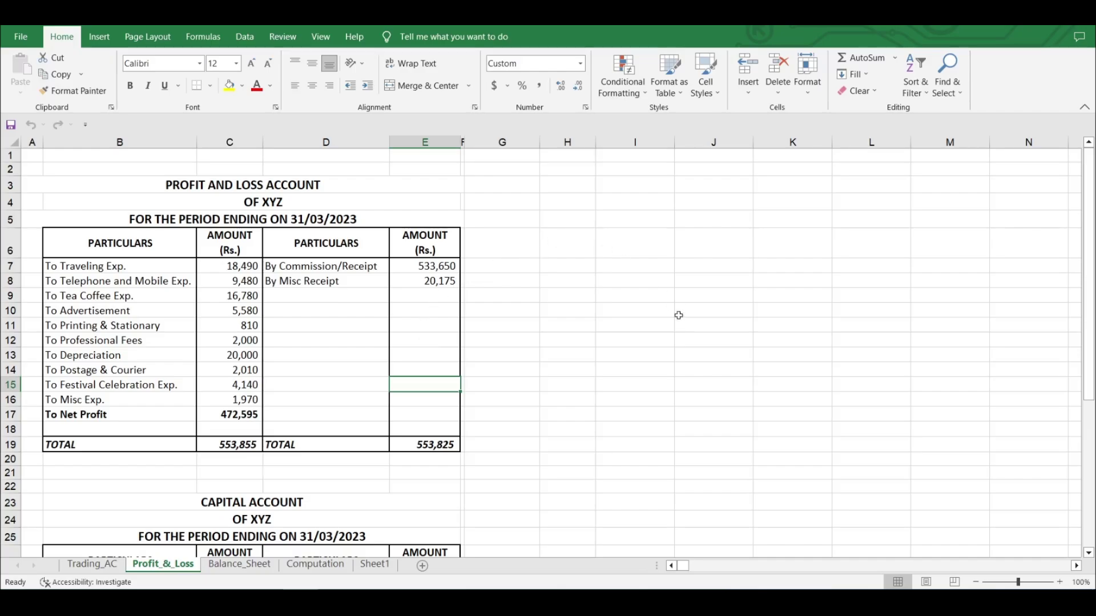
- Select the whole profit and loss account, then its receipt entries and amounts
{"action": "left_click_drag", "start_coordinate": [43, 172], "coordinate": [556, 466]}
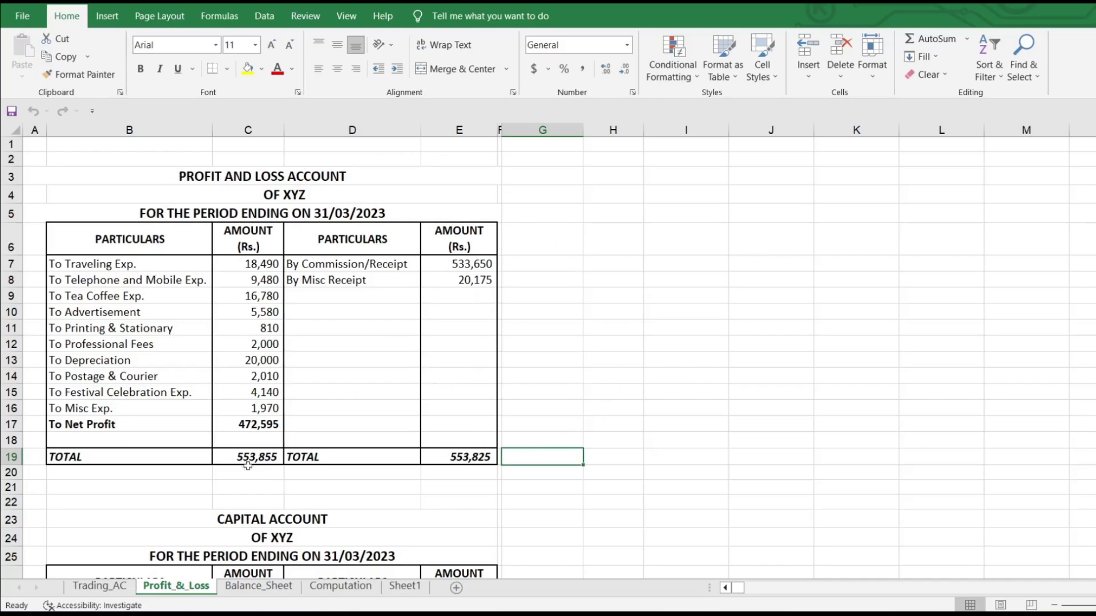
{"action": "left_click", "coordinate": [259, 586]}
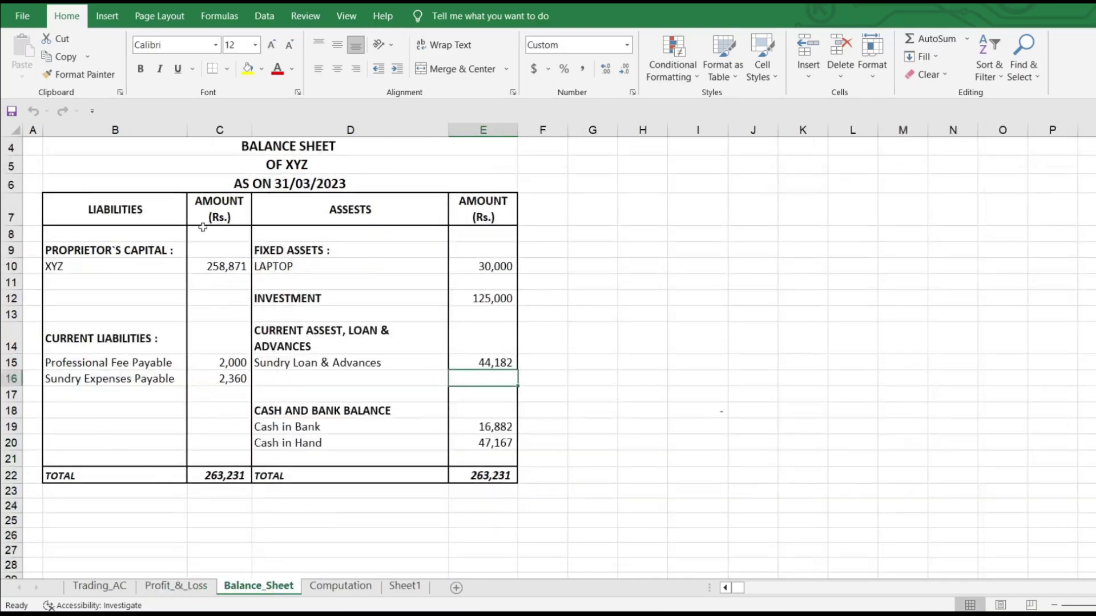
{"action": "left_click", "coordinate": [175, 586]}
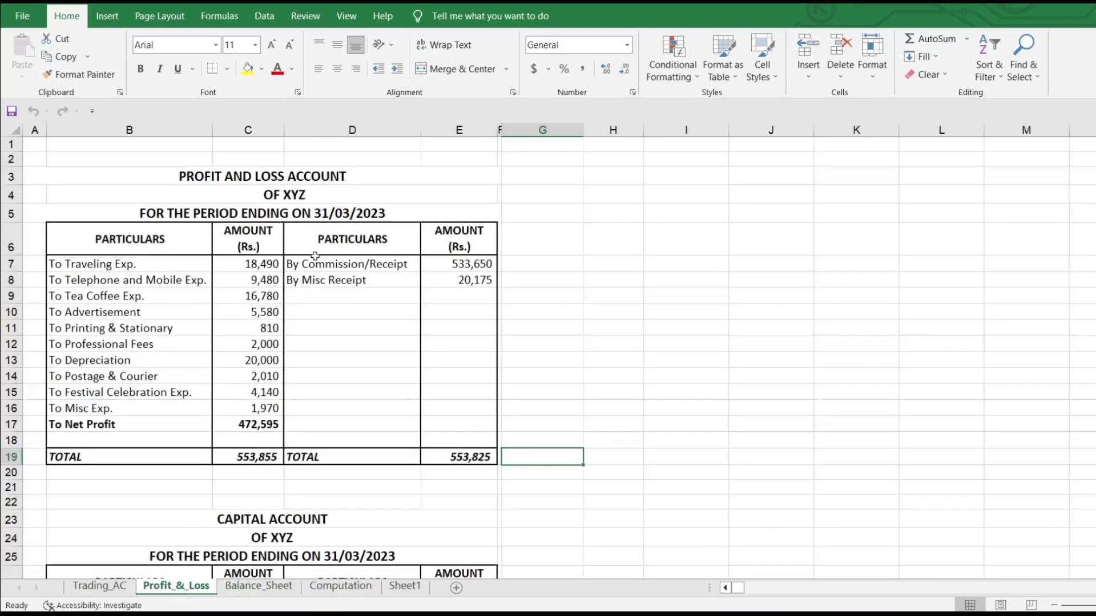
{"action": "left_click_drag", "start_coordinate": [324, 262], "coordinate": [442, 311]}
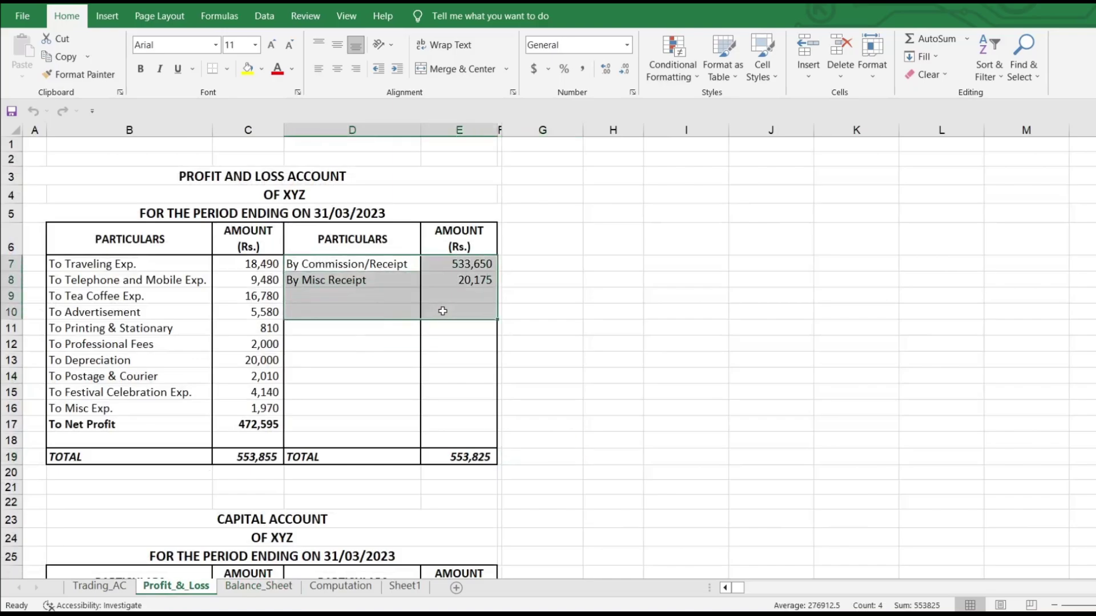
{"action": "left_click", "coordinate": [389, 323]}
- Highlight the Commission/Receipt entry, the expense heads and the Net Profit of 472,595
{"action": "left_click", "coordinate": [365, 264]}
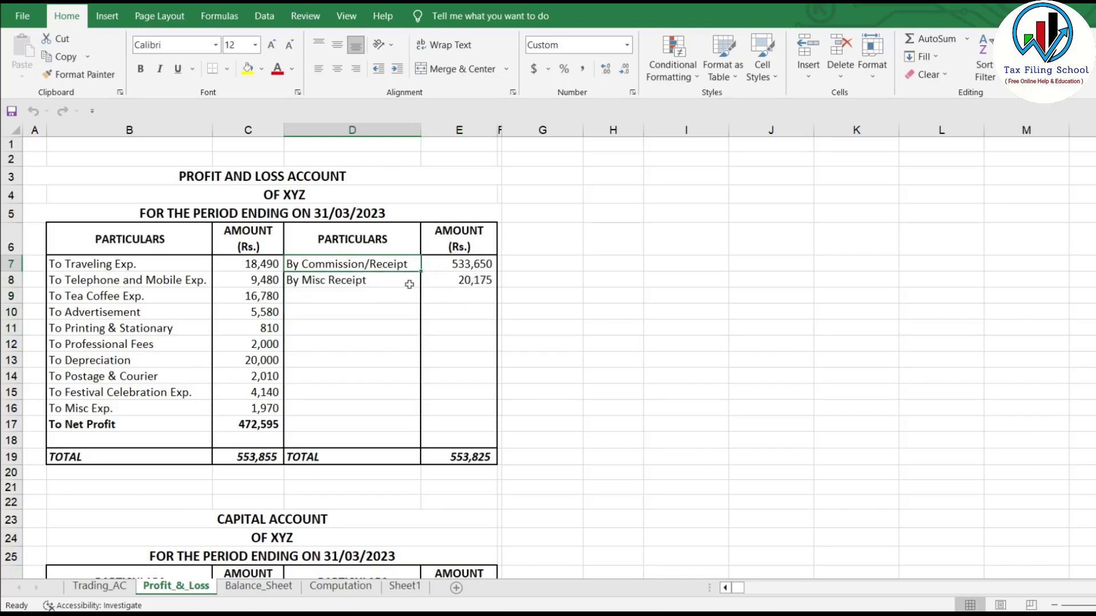
{"action": "left_click_drag", "start_coordinate": [360, 280], "coordinate": [372, 297]}
{"action": "left_click", "coordinate": [394, 365]}
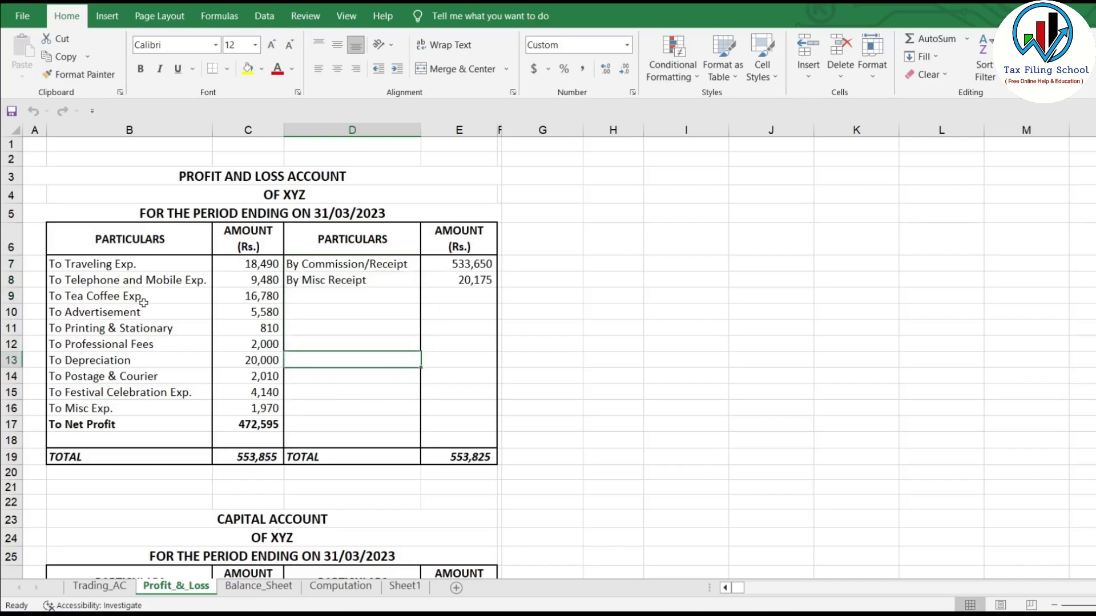
{"action": "left_click_drag", "start_coordinate": [154, 262], "coordinate": [172, 411]}
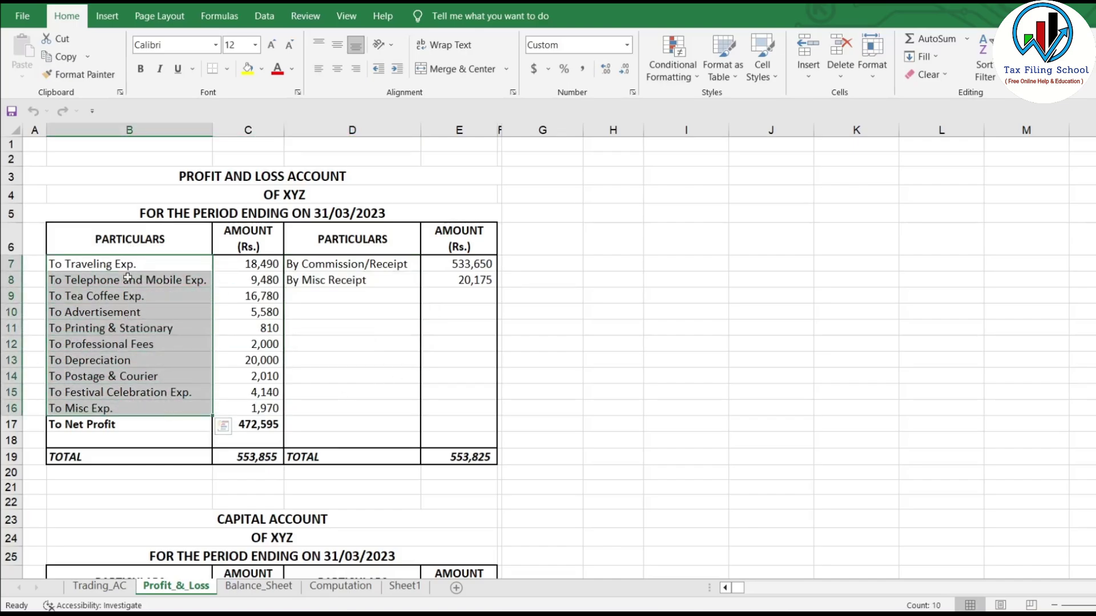
{"action": "left_click", "coordinate": [344, 264]}
{"action": "left_click_drag", "start_coordinate": [107, 263], "coordinate": [157, 406]}
{"action": "left_click", "coordinate": [262, 426]}
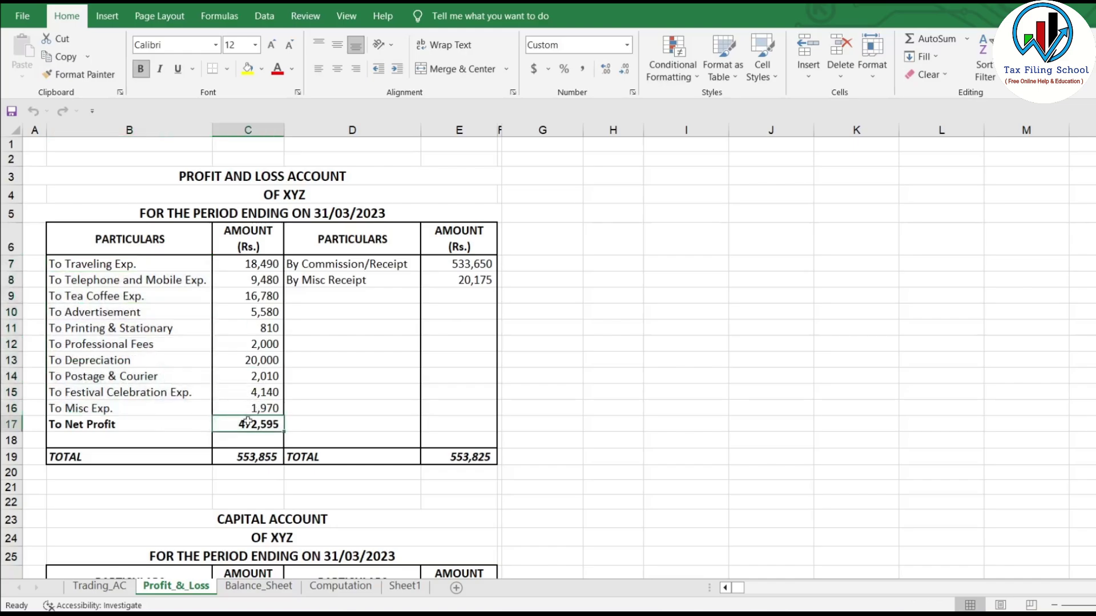
{"action": "scroll", "coordinate": [260, 422], "scroll_direction": "down", "scroll_amount": 2}
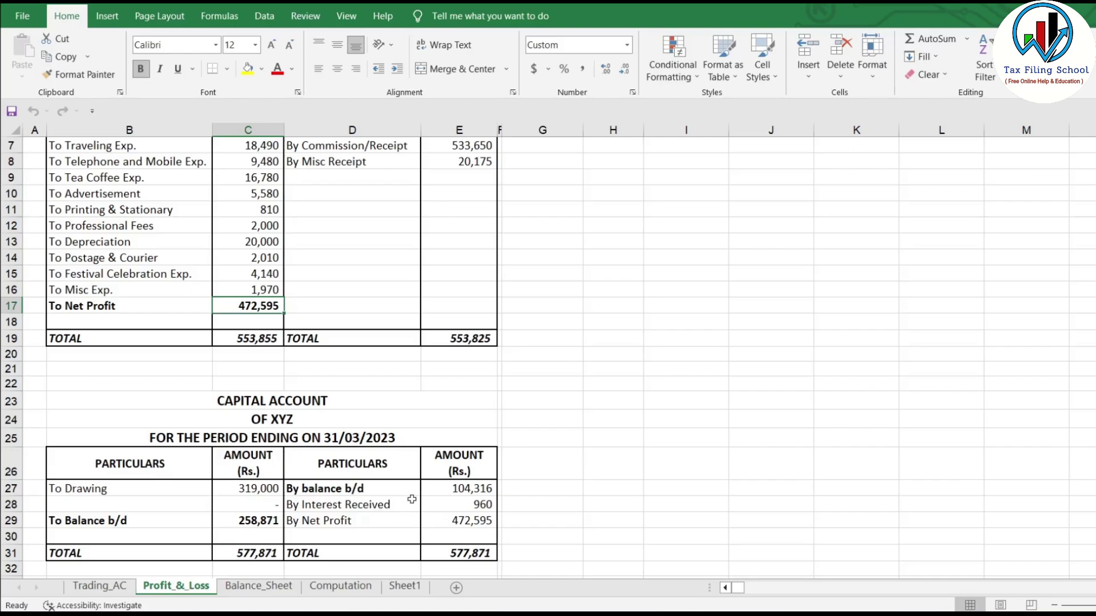
- On Balance_Sheet, select the assets side, the capital of 258,871 and the current liabilities
{"action": "left_click", "coordinate": [259, 586]}
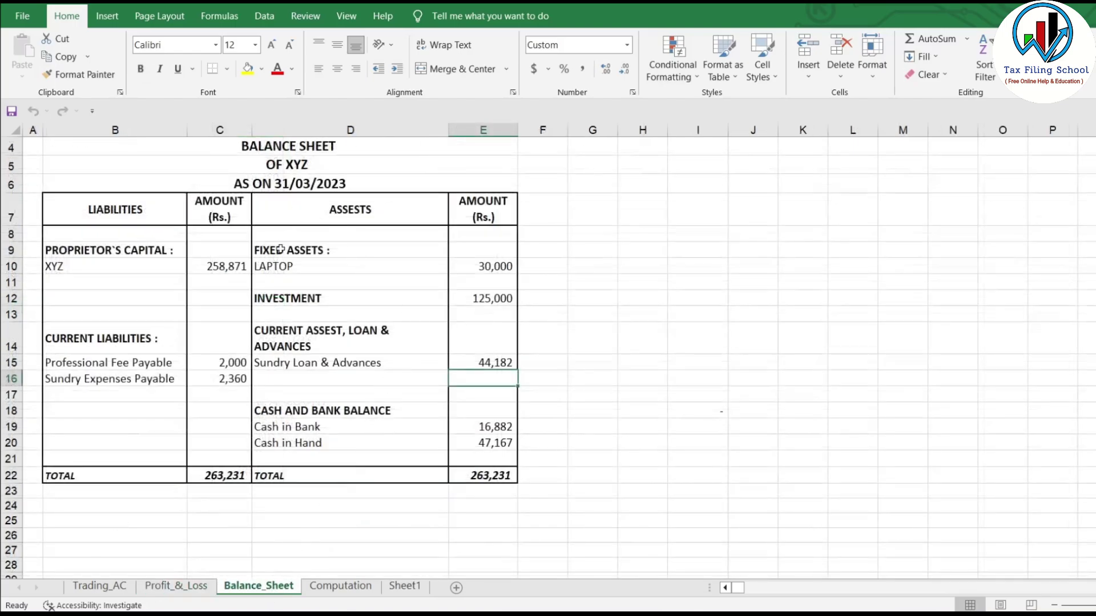
{"action": "left_click", "coordinate": [289, 248]}
{"action": "left_click_drag", "start_coordinate": [290, 248], "coordinate": [509, 453]}
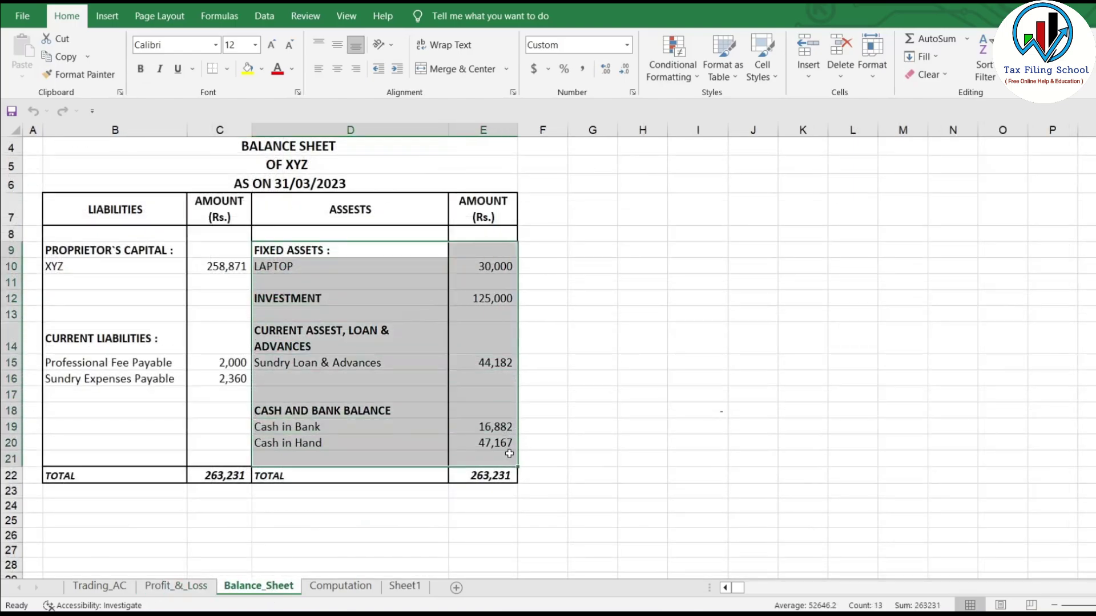
{"action": "left_click", "coordinate": [422, 411]}
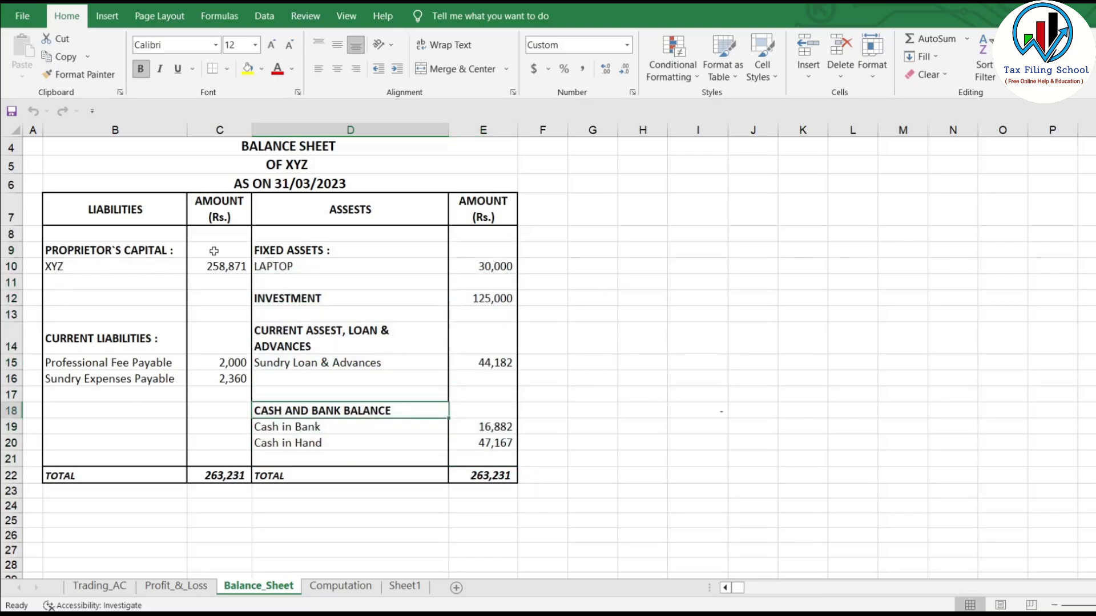
{"action": "left_click", "coordinate": [218, 269]}
{"action": "left_click_drag", "start_coordinate": [120, 340], "coordinate": [227, 419]}
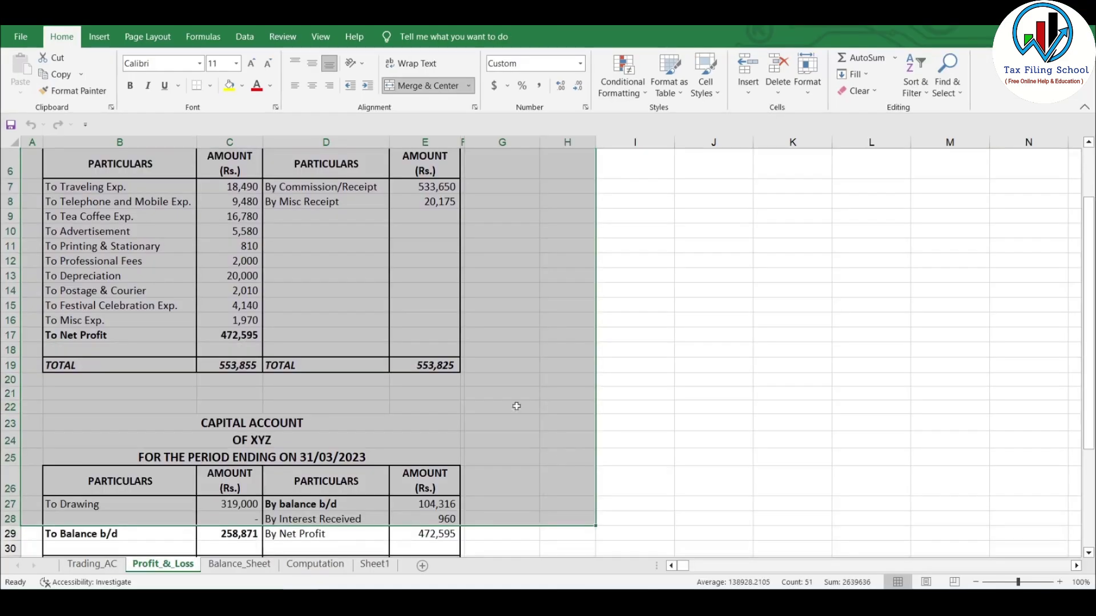
{"action": "left_click", "coordinate": [505, 290]}
- Select both accounts together, then move to the Balance_Sheet tab with Ctrl+Page Down
{"action": "scroll", "coordinate": [436, 342], "scroll_direction": "up", "scroll_amount": 2}
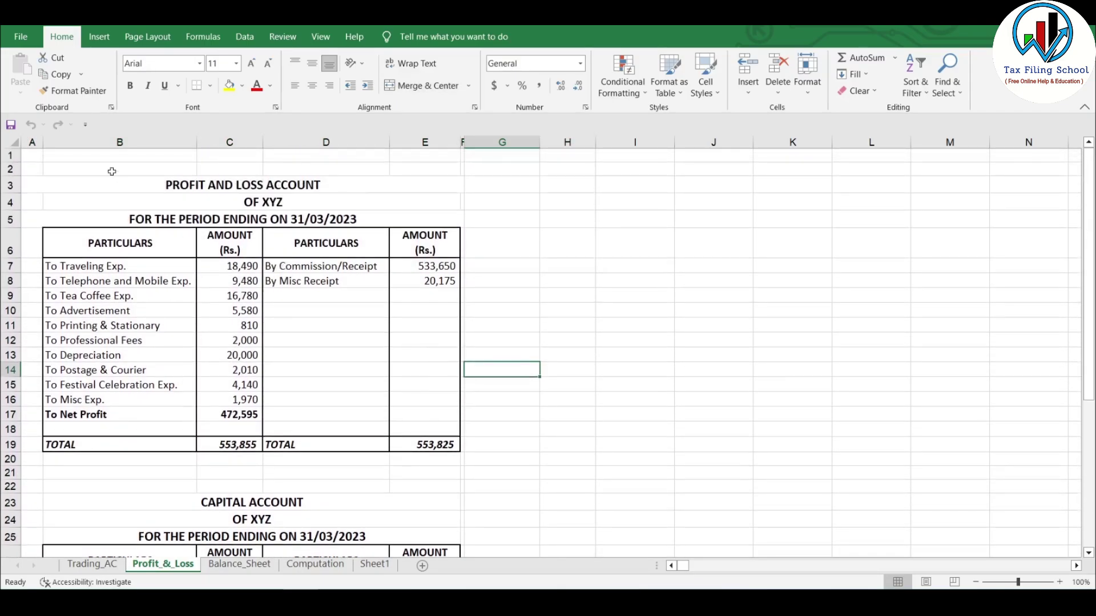
{"action": "left_click_drag", "start_coordinate": [28, 170], "coordinate": [508, 537]}
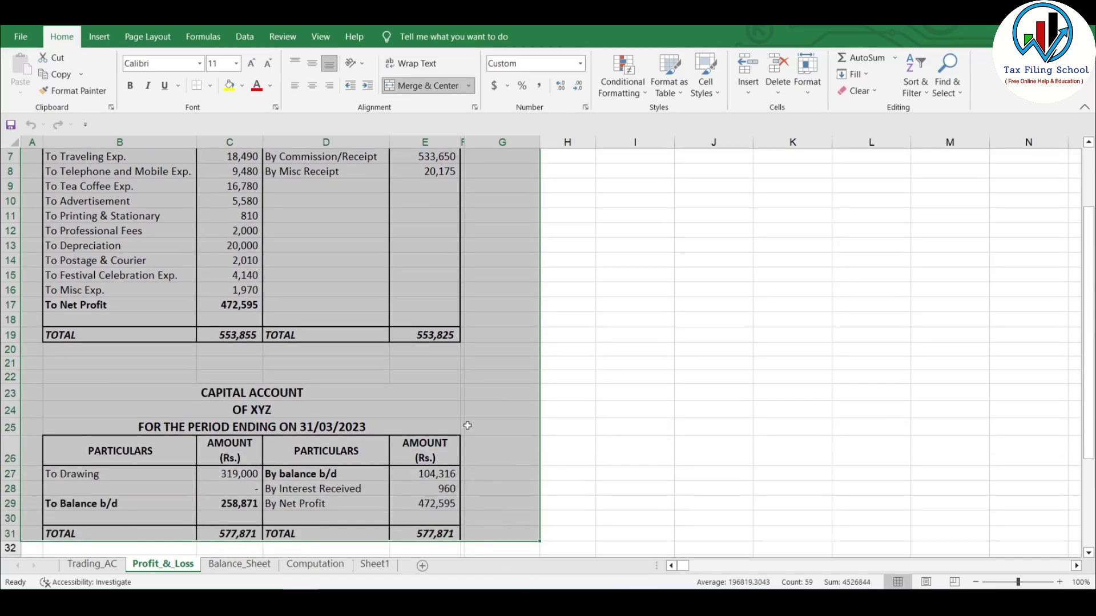
{"action": "left_click", "coordinate": [501, 335]}
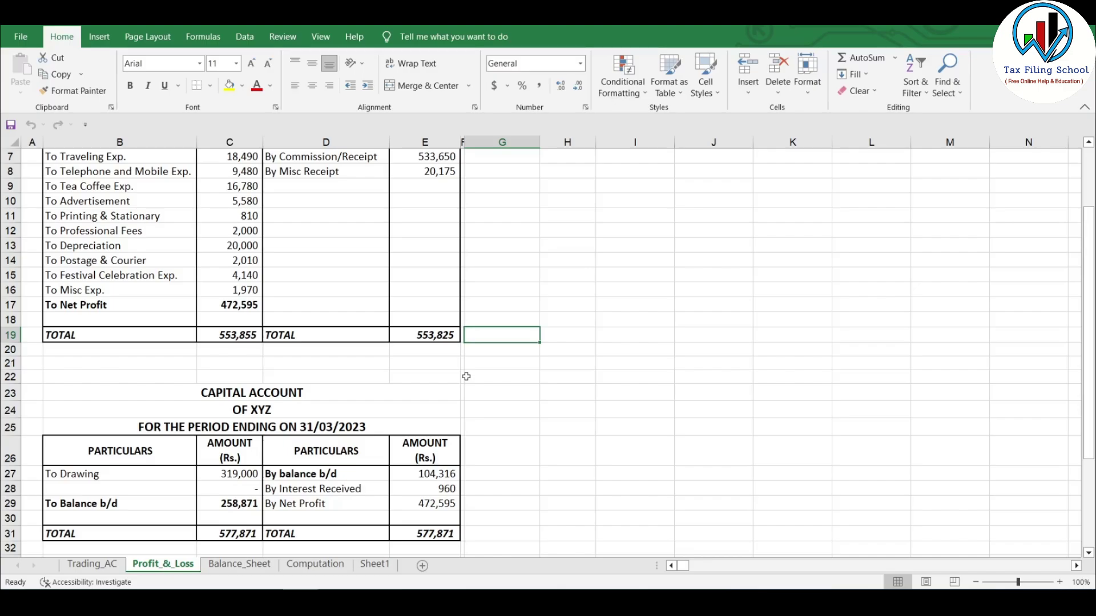
{"action": "scroll", "coordinate": [180, 279], "scroll_direction": "up", "scroll_amount": 2}
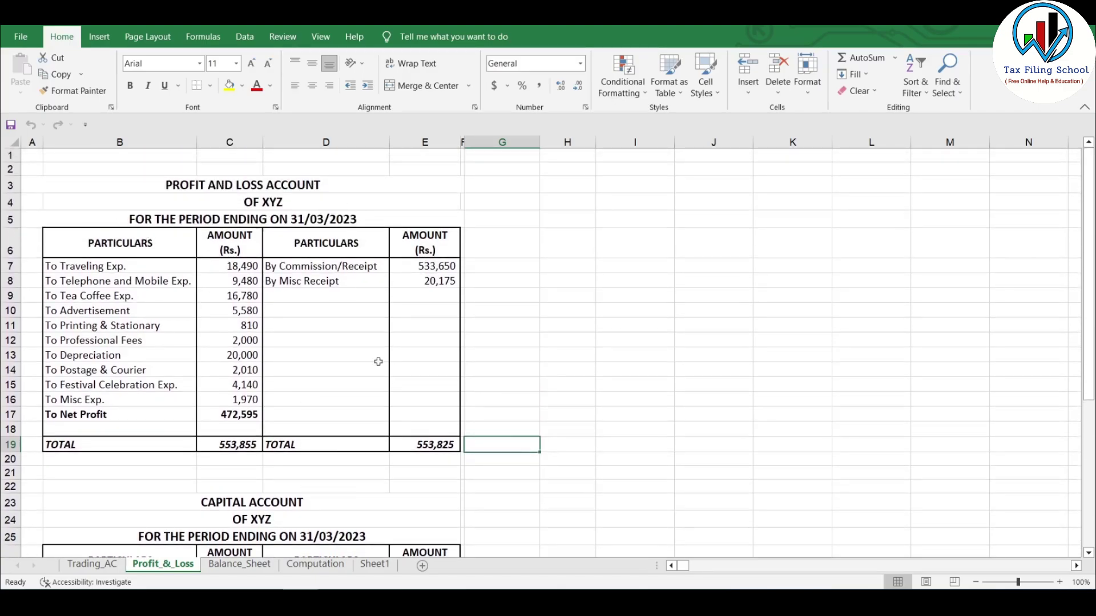
{"action": "scroll", "coordinate": [380, 369], "scroll_direction": "down", "scroll_amount": 1}
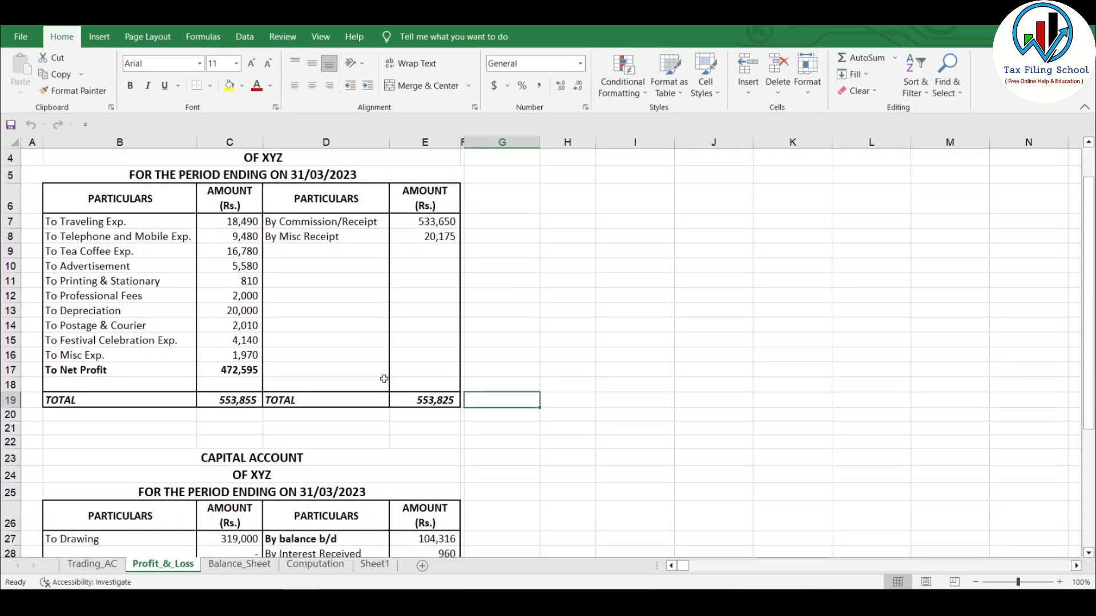
{"action": "key", "text": "ctrl+Page_Down"}
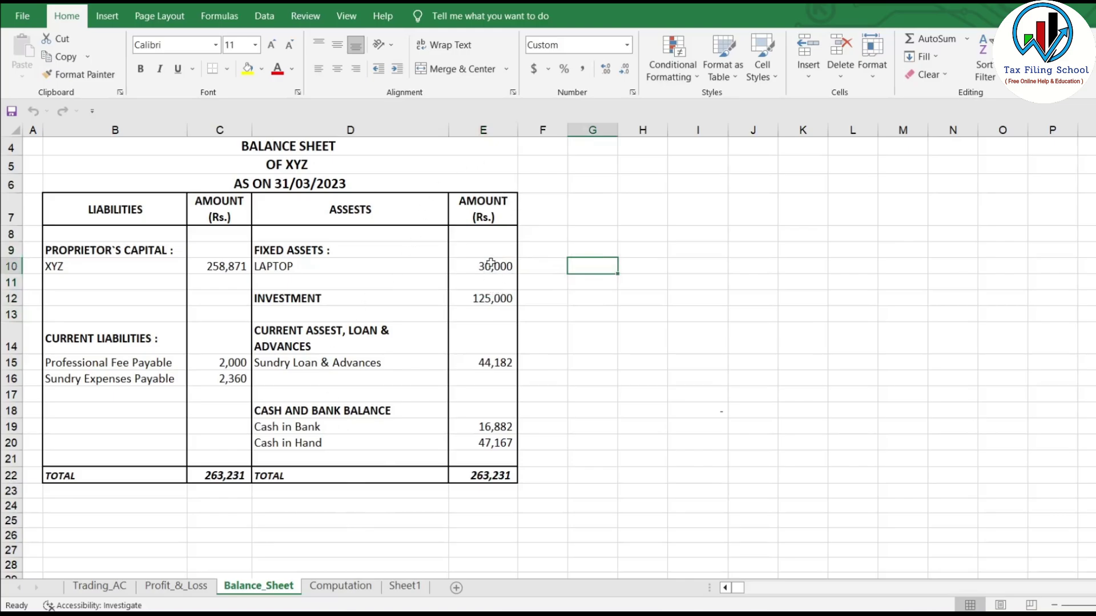
- Select the balance sheet amount columns, then the Profit_&_Loss expense (553,855) and receipt (553,825) amounts
{"action": "left_click_drag", "start_coordinate": [490, 250], "coordinate": [548, 459]}
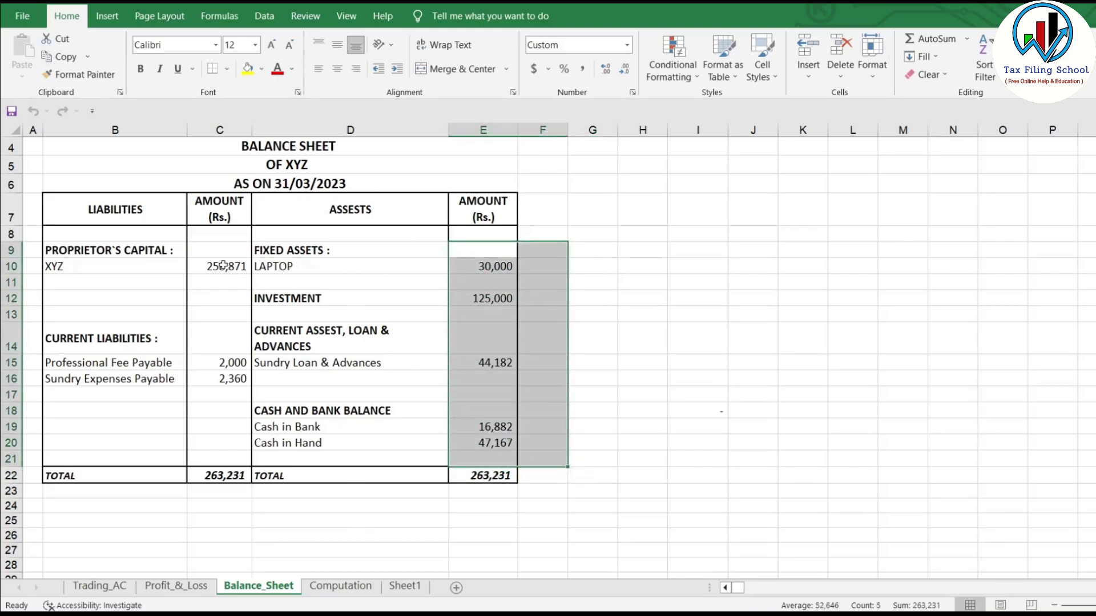
{"action": "left_click_drag", "start_coordinate": [223, 265], "coordinate": [222, 394]}
{"action": "left_click", "coordinate": [198, 587]}
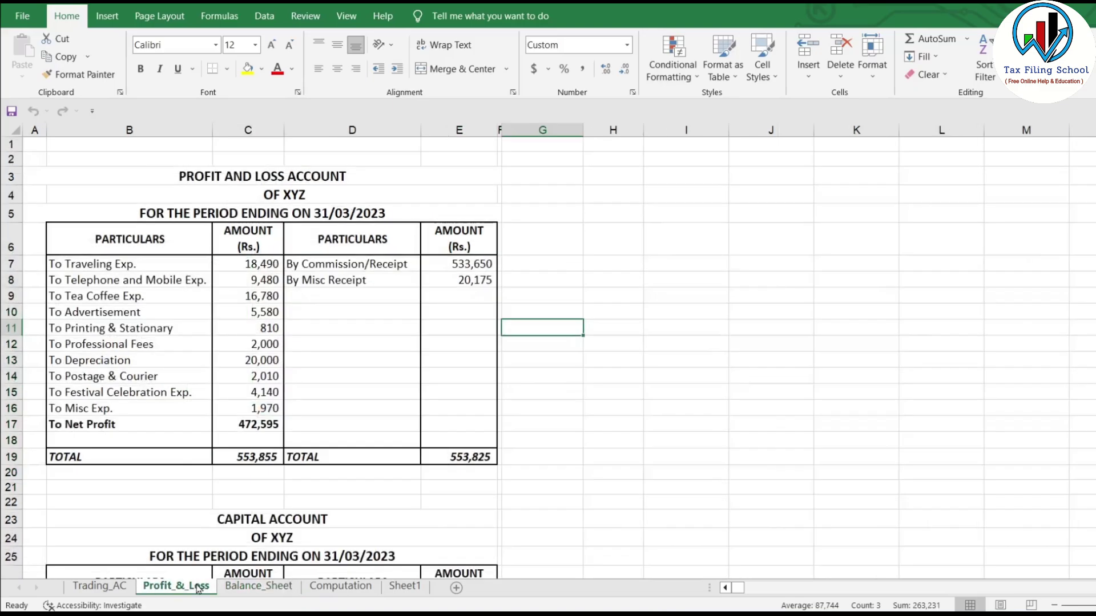
{"action": "left_click_drag", "start_coordinate": [253, 262], "coordinate": [258, 423]}
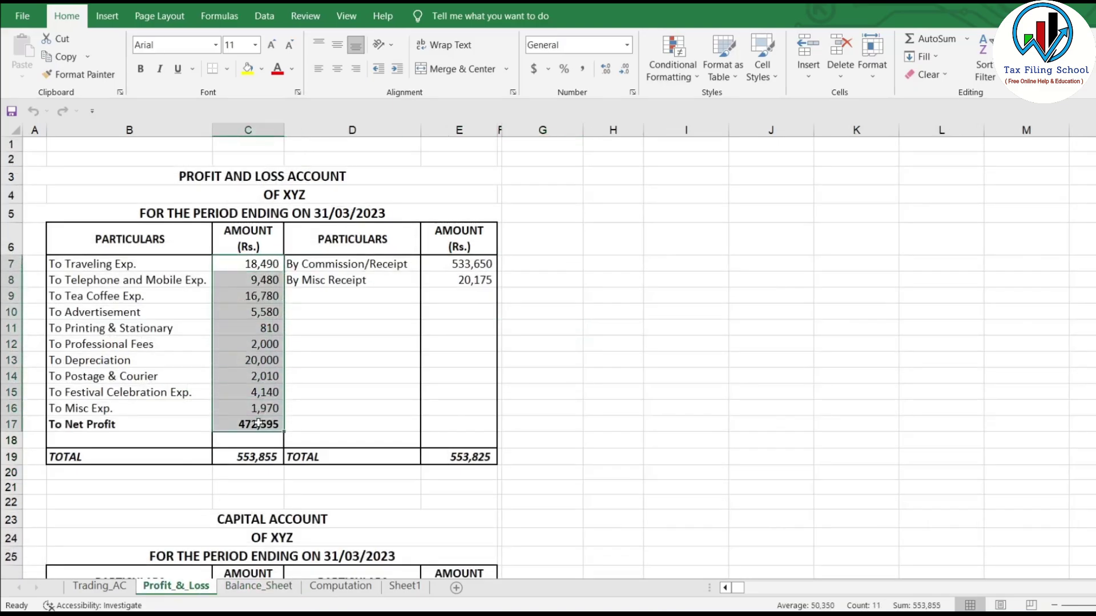
{"action": "left_click_drag", "start_coordinate": [457, 265], "coordinate": [489, 317]}
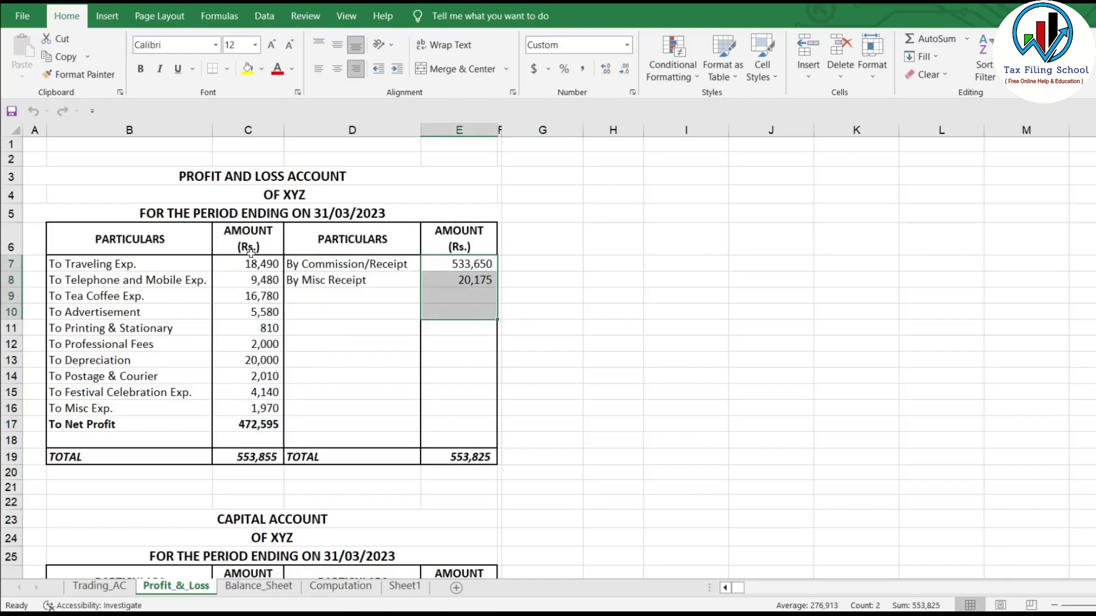
{"action": "left_click_drag", "start_coordinate": [253, 263], "coordinate": [279, 444]}
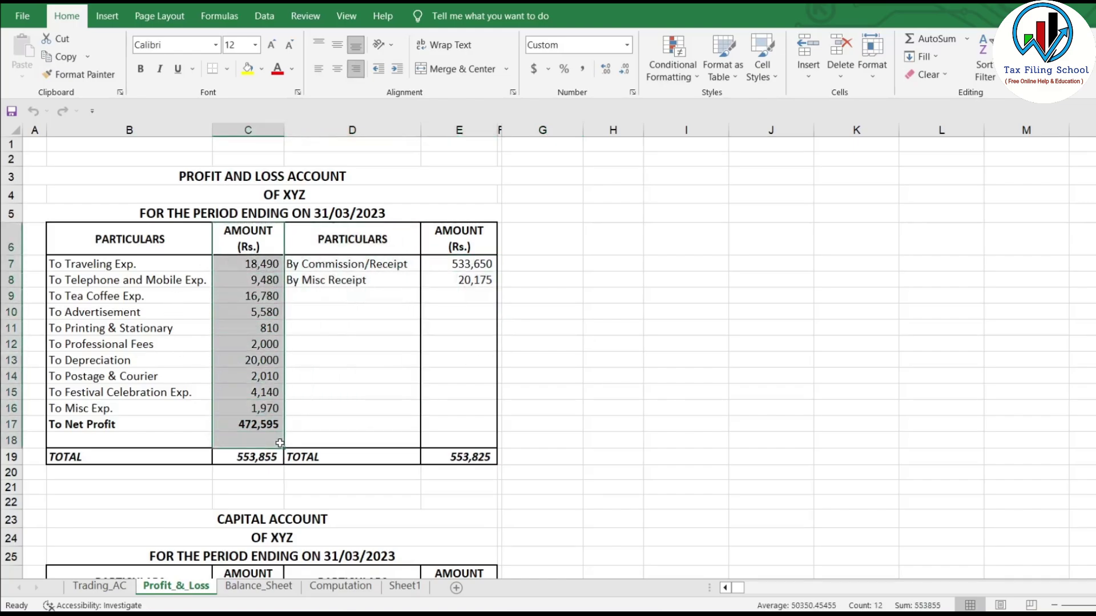
{"action": "left_click", "coordinate": [350, 389]}
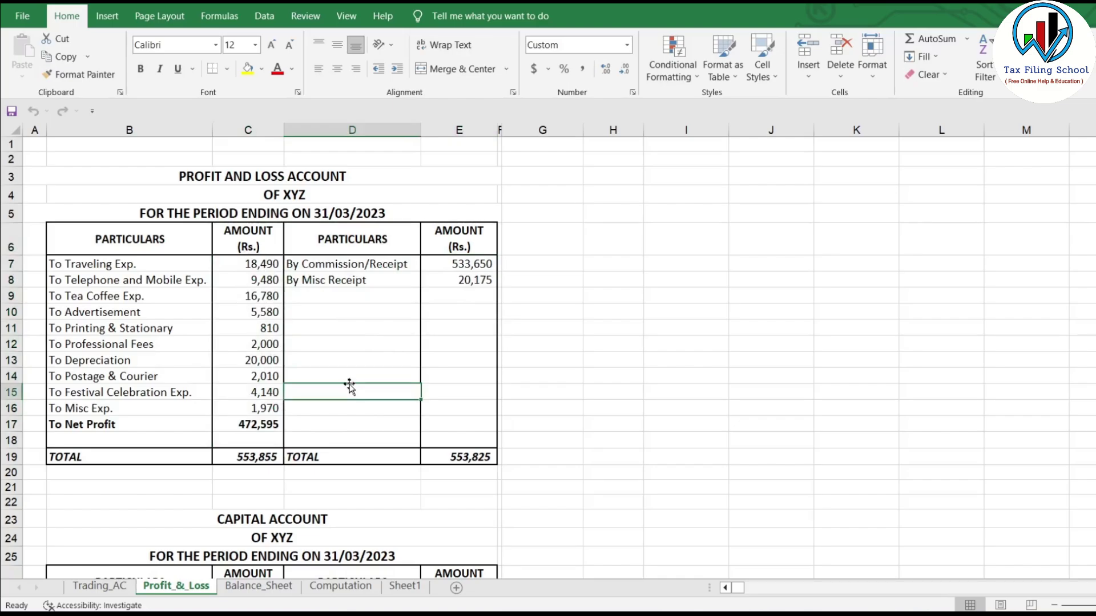
{"action": "left_click_drag", "start_coordinate": [467, 263], "coordinate": [490, 307]}
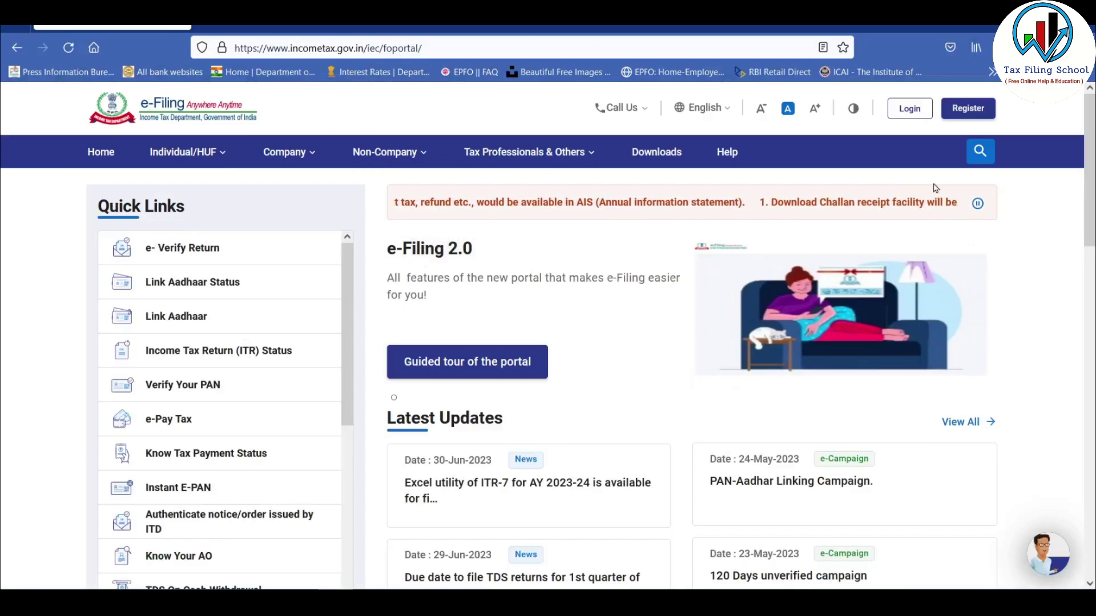
- Open the portal's Login page and the list of portal services
{"action": "left_click", "coordinate": [913, 117]}
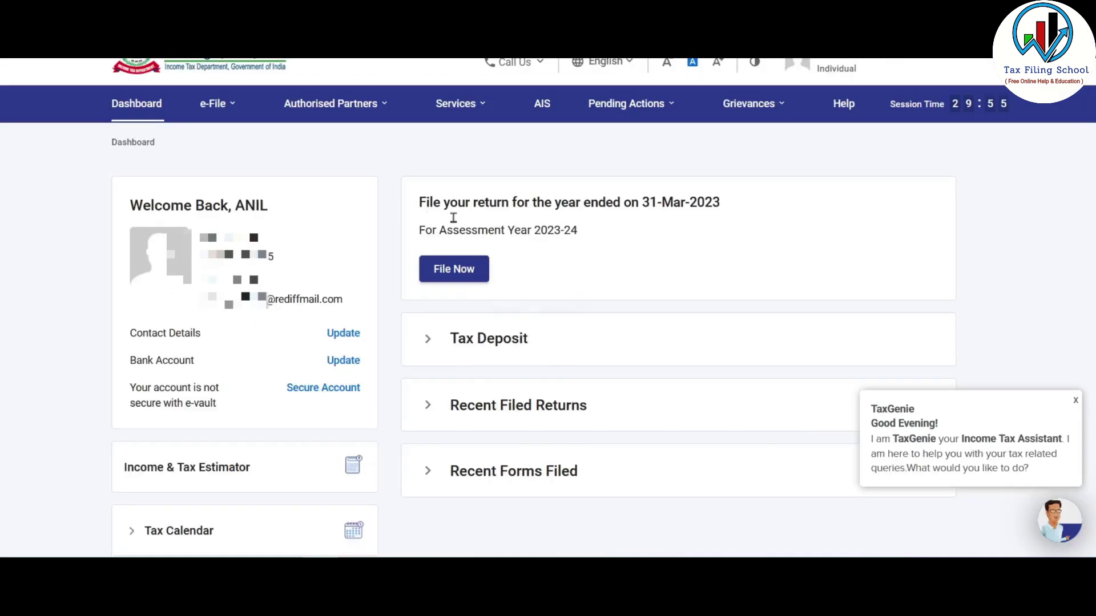
{"action": "left_click", "coordinate": [457, 104]}
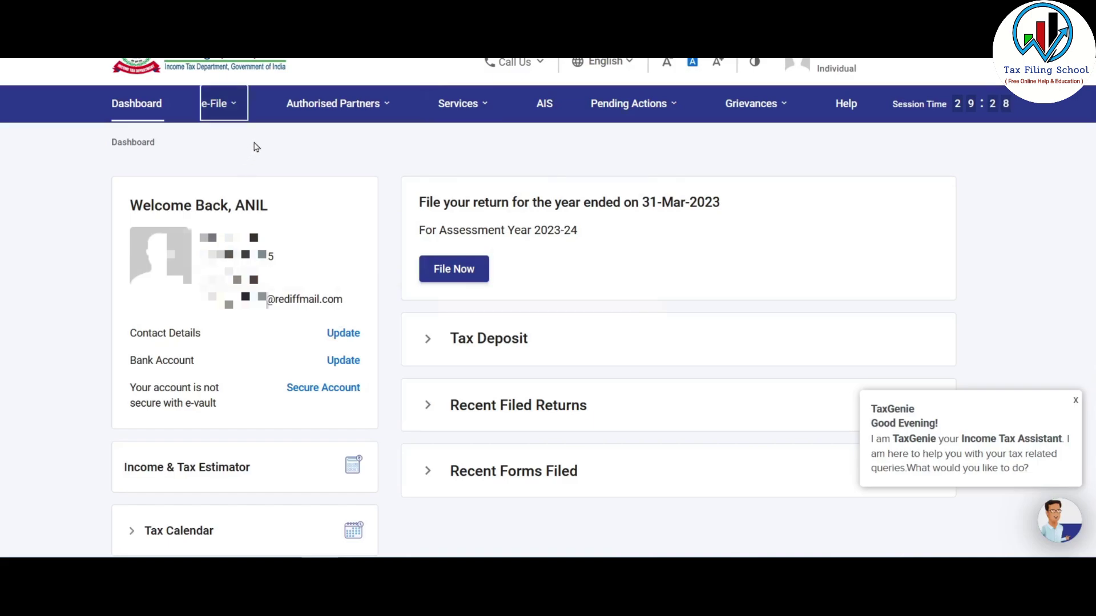
{"action": "left_click", "coordinate": [222, 108]}
{"action": "left_click", "coordinate": [250, 144]}
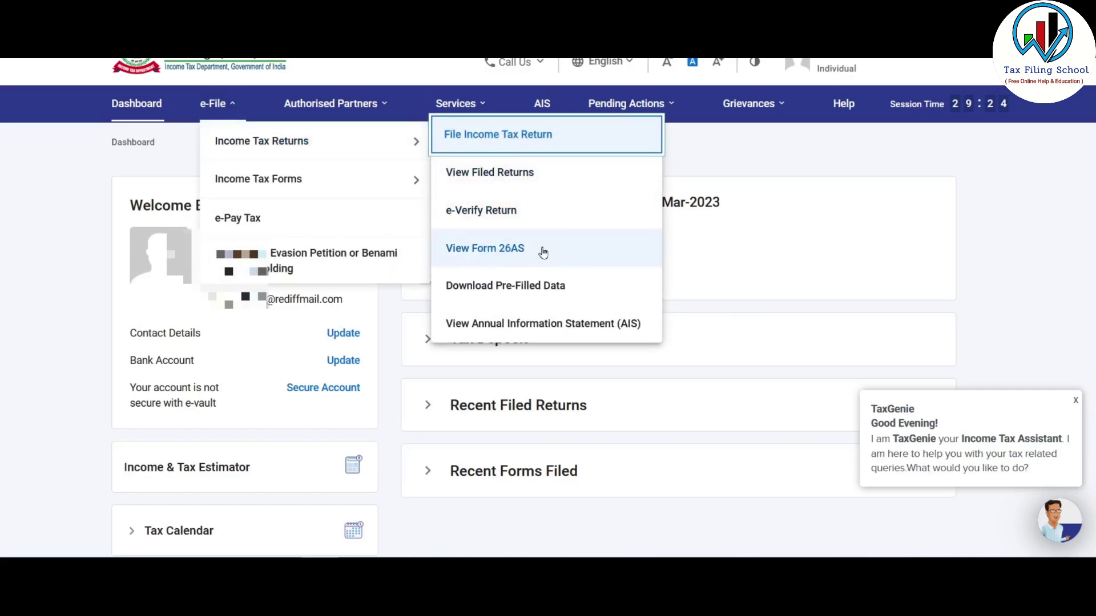
{"action": "left_click", "coordinate": [506, 247]}
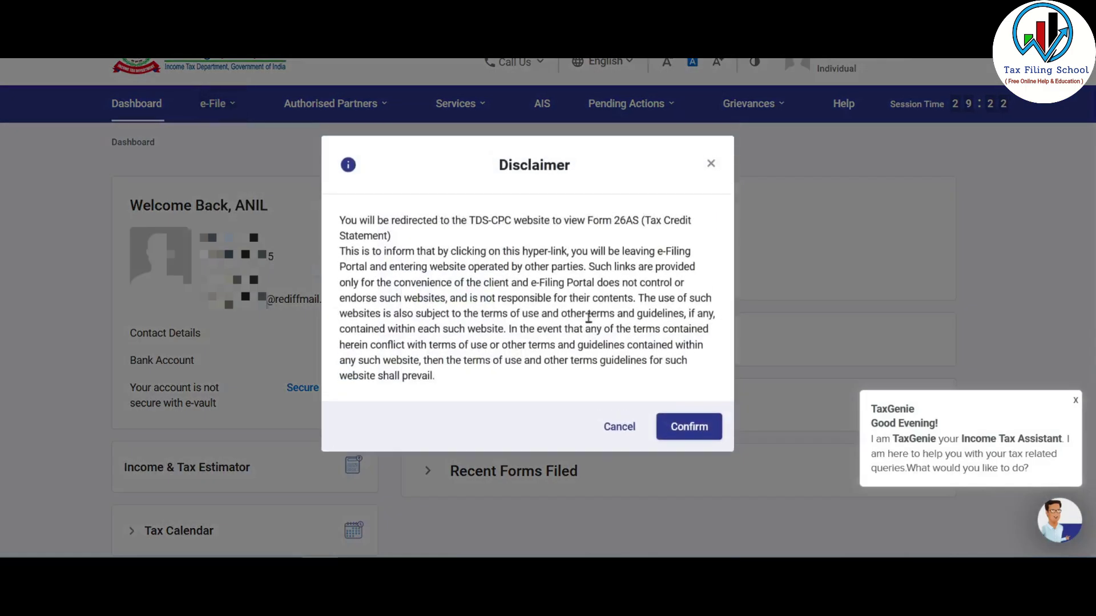
{"action": "left_click", "coordinate": [687, 427]}
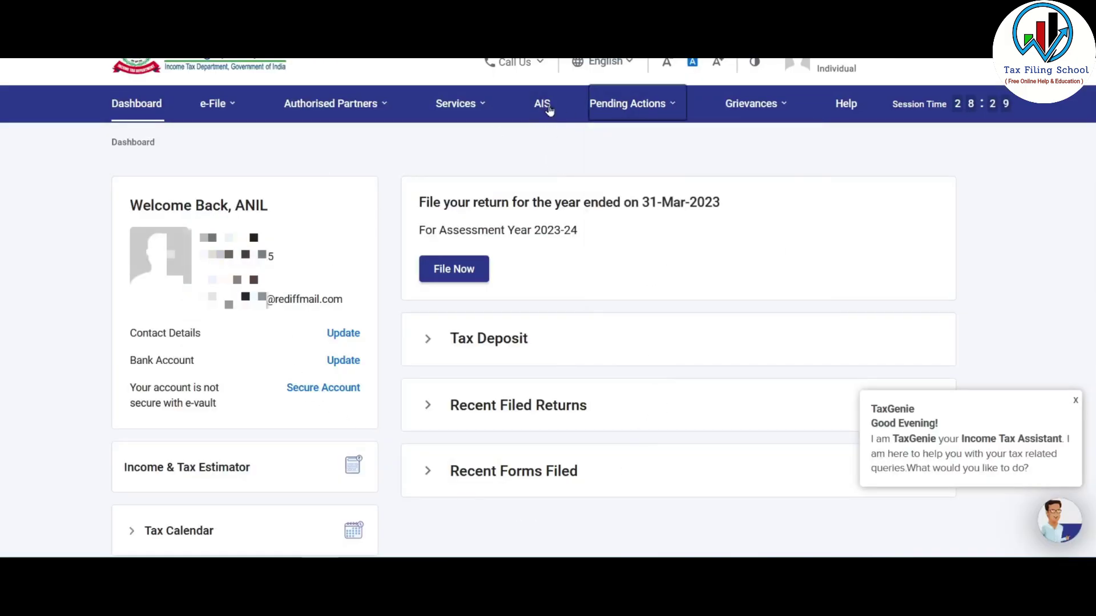
{"action": "left_click", "coordinate": [536, 110]}
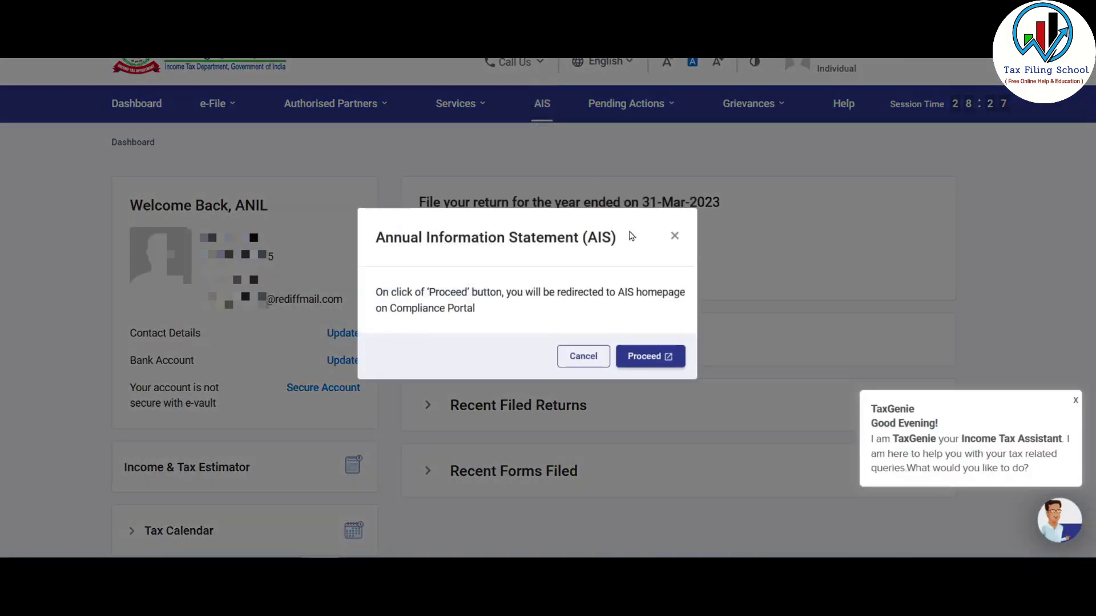
{"action": "left_click", "coordinate": [660, 357]}
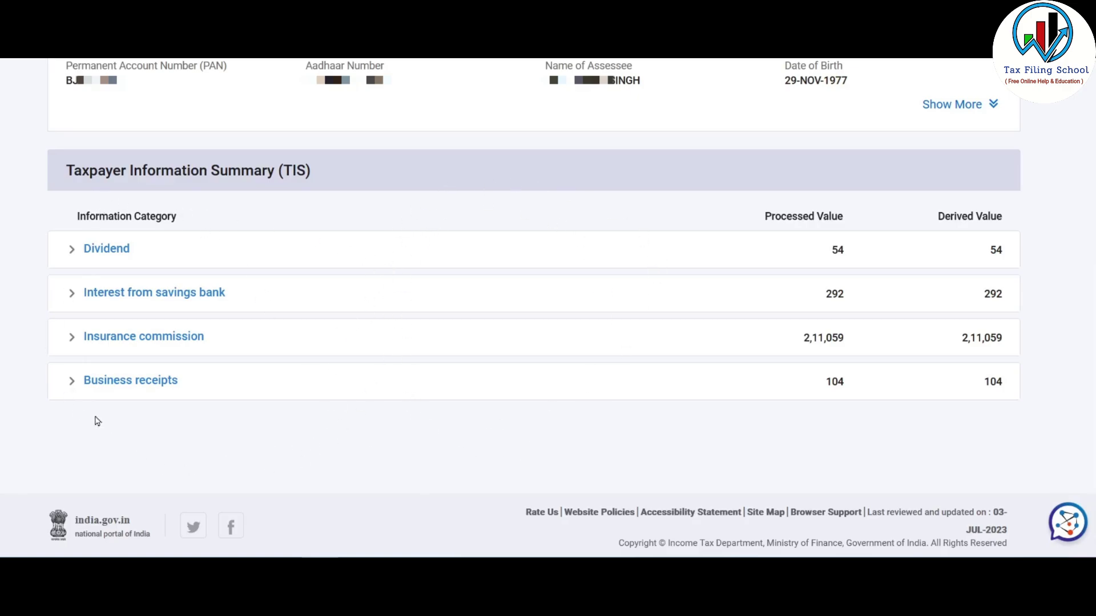
{"action": "key", "text": "ctrl+w"}
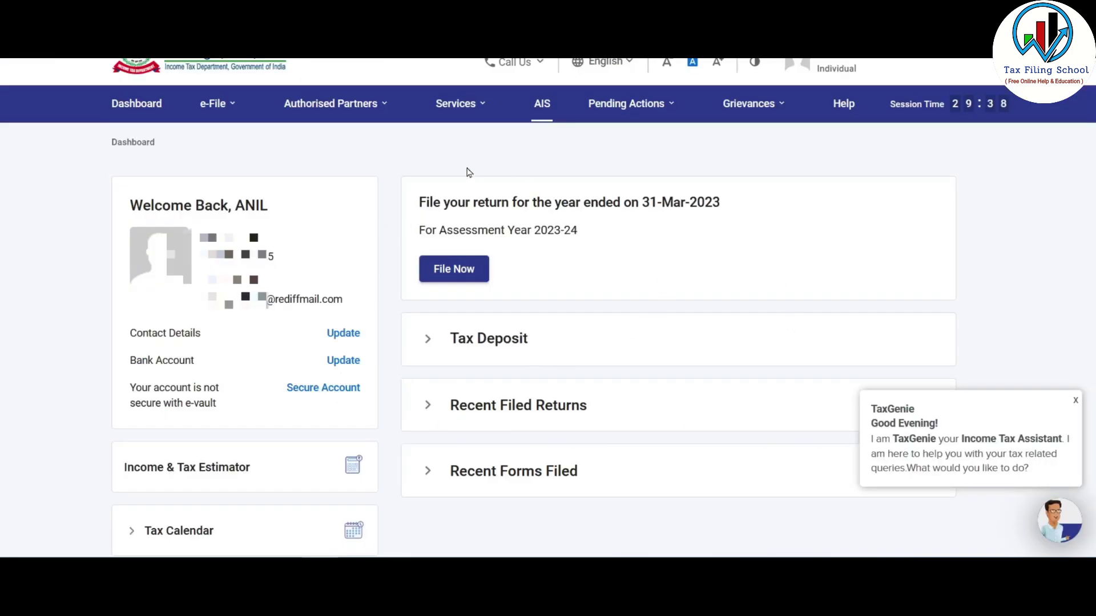
- Choose to file the Assessment Year 2023-24 return online
{"action": "left_click", "coordinate": [456, 276]}
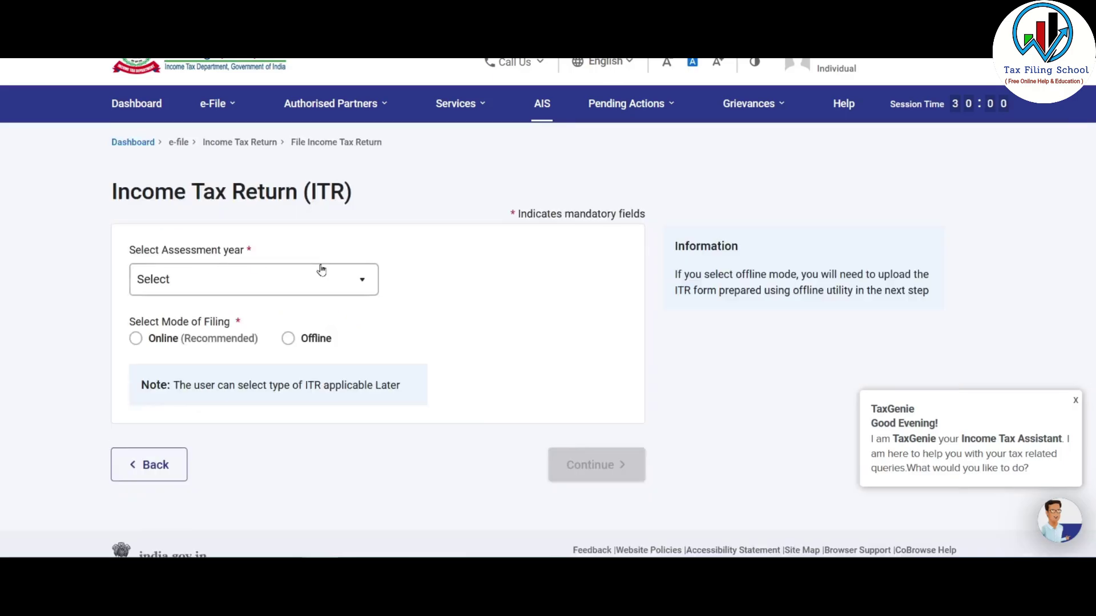
{"action": "left_click", "coordinate": [330, 285]}
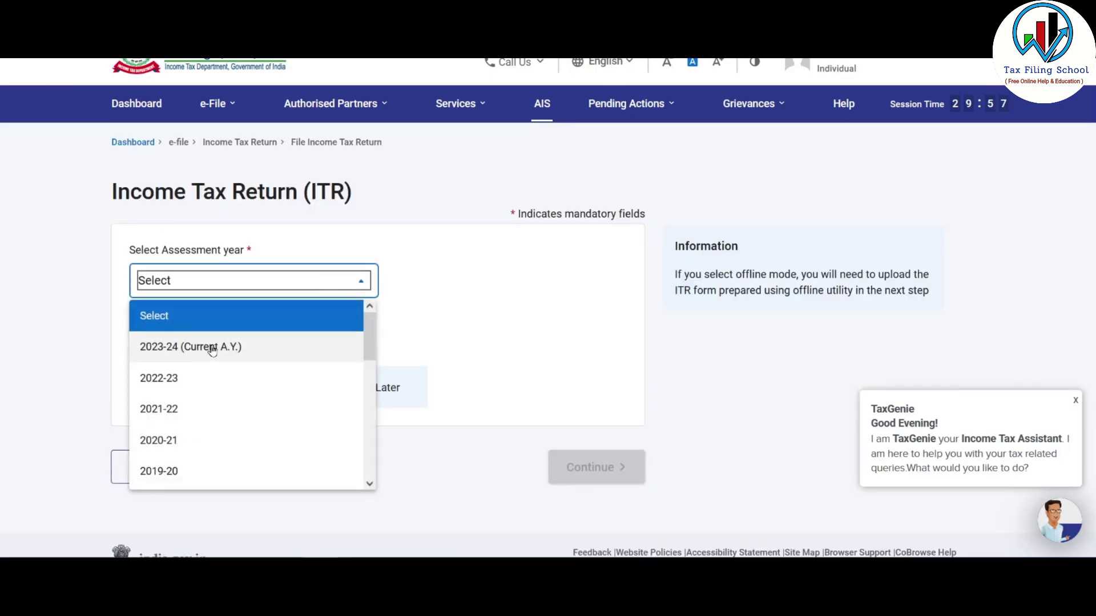
{"action": "left_click", "coordinate": [136, 347]}
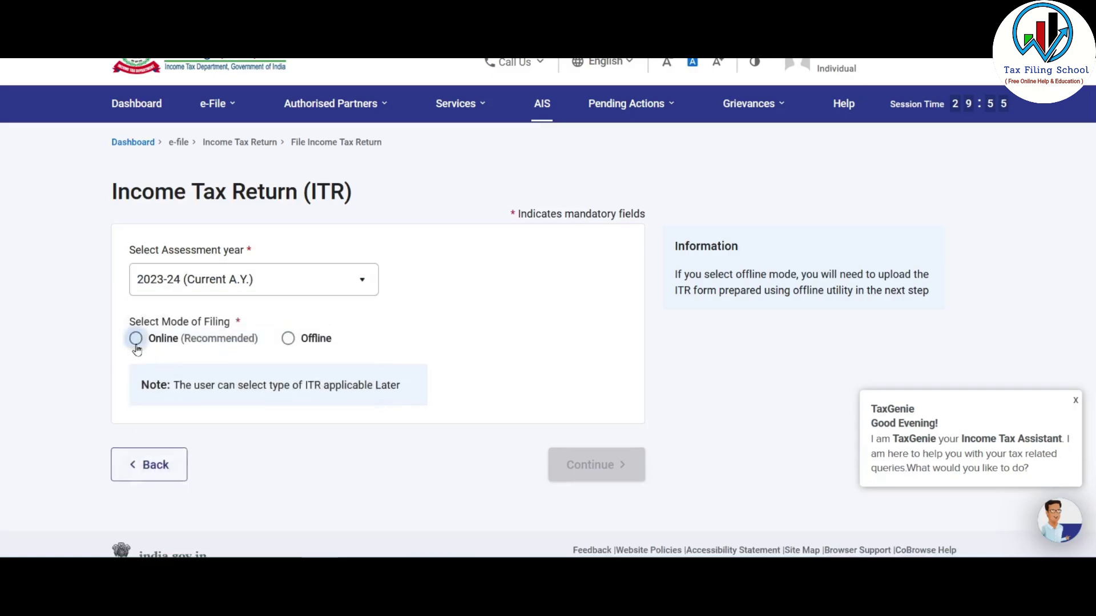
{"action": "left_click", "coordinate": [136, 342]}
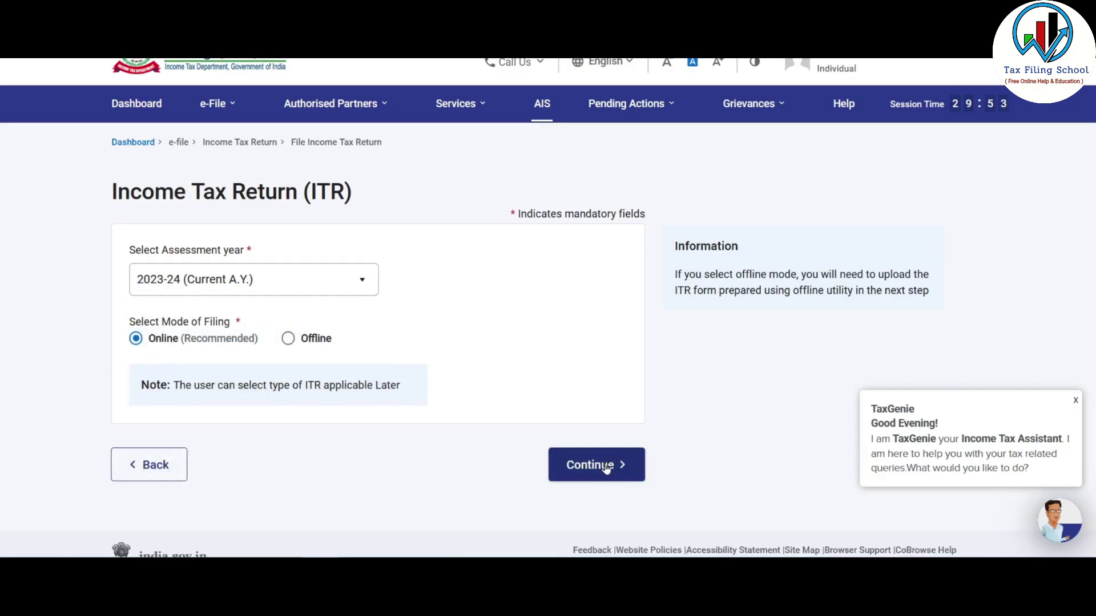
{"action": "left_click", "coordinate": [605, 468]}
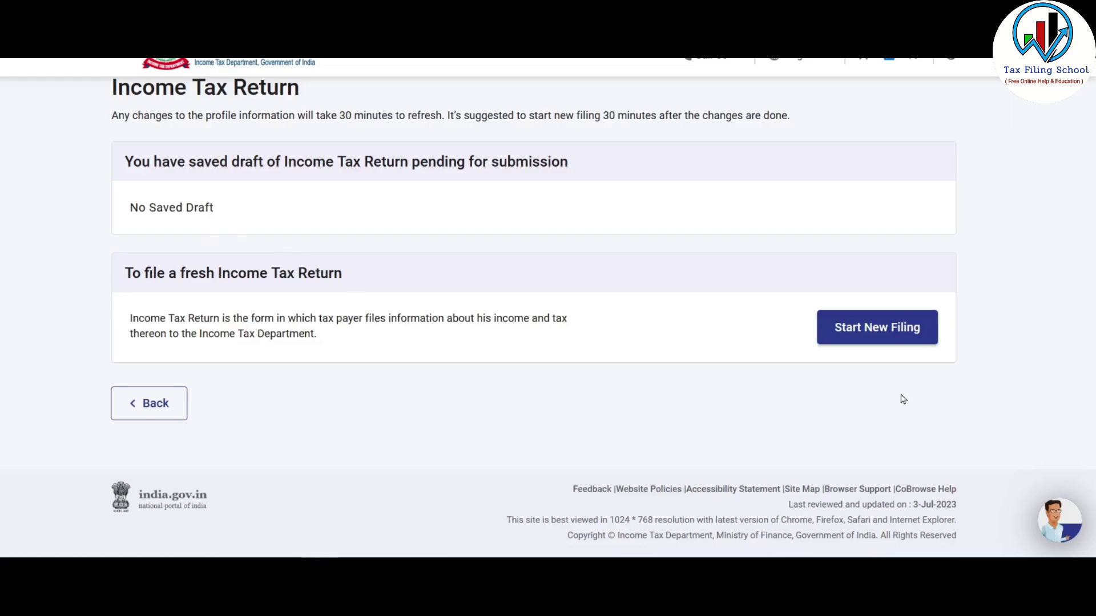
- Start a new filing with Individual status and proceed with the ITR-3 form
{"action": "left_click", "coordinate": [875, 330]}
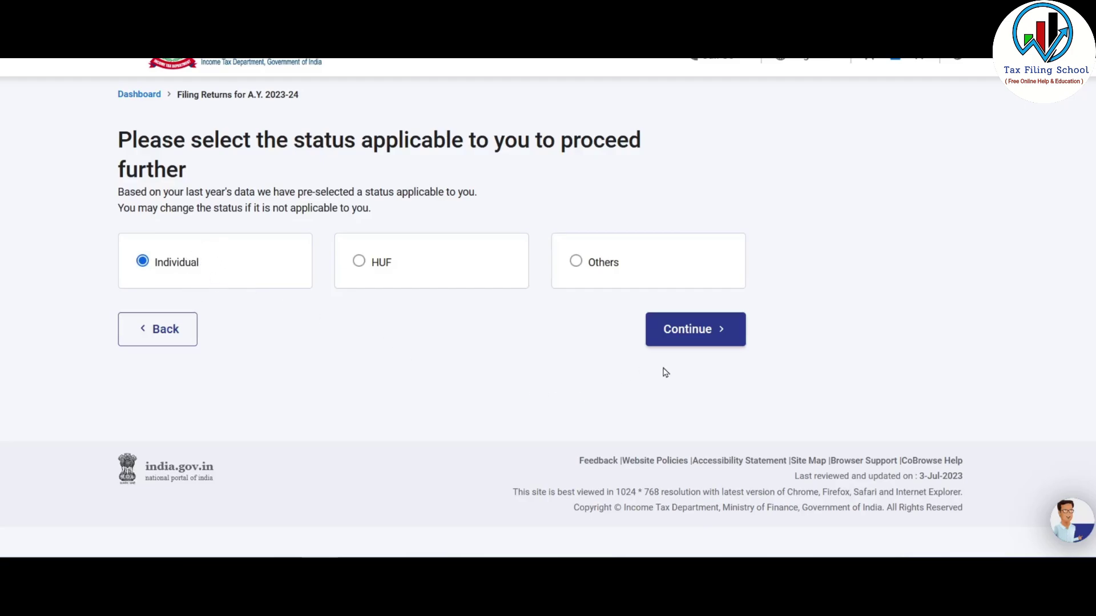
{"action": "left_click", "coordinate": [699, 330]}
{"action": "left_click", "coordinate": [538, 278]}
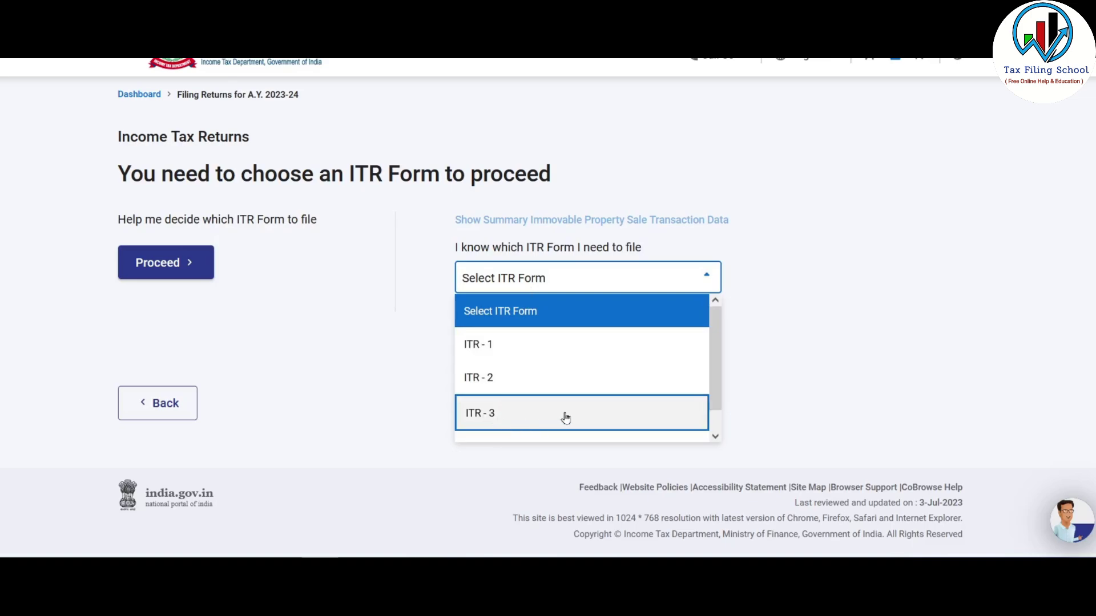
{"action": "left_click", "coordinate": [566, 417]}
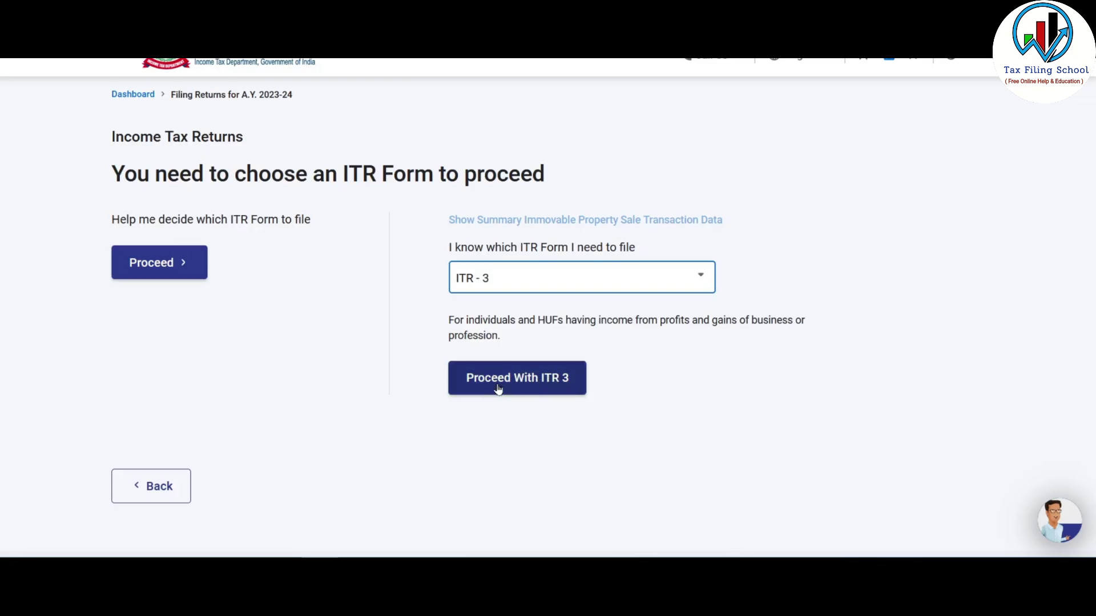
{"action": "left_click", "coordinate": [539, 380]}
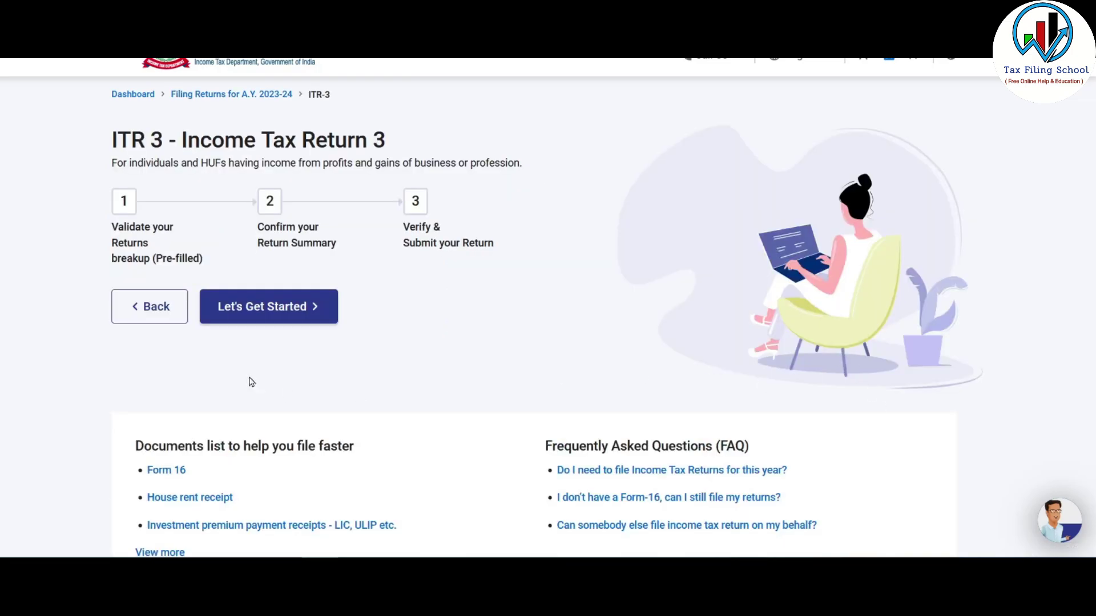
- Begin the ITR-3 return, citing taxable income above the basic exemption limit as the filing reason
{"action": "left_click", "coordinate": [279, 316]}
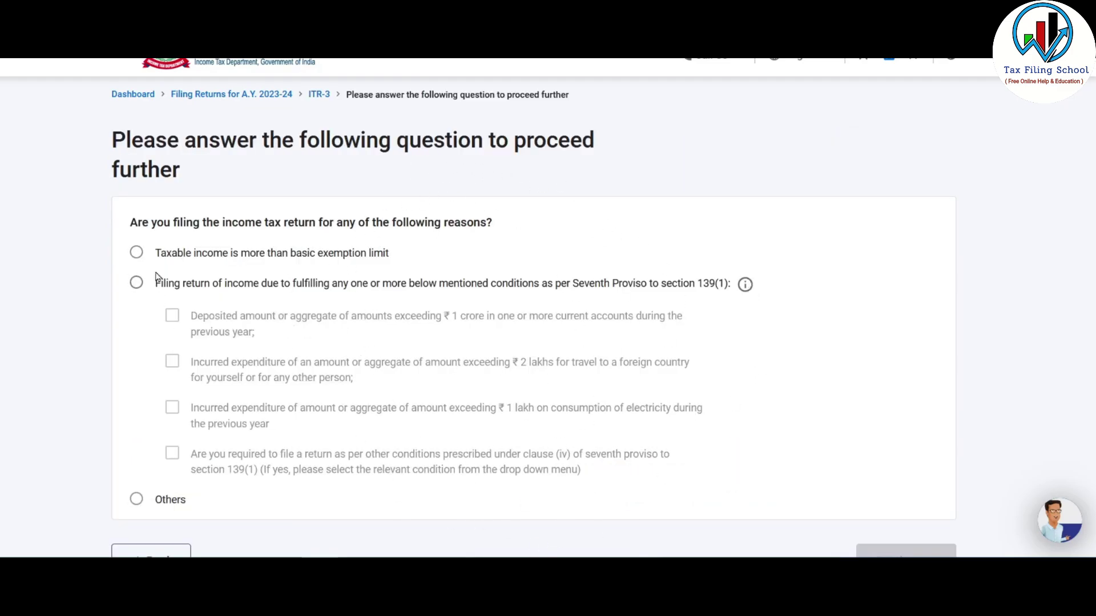
{"action": "left_click", "coordinate": [137, 252]}
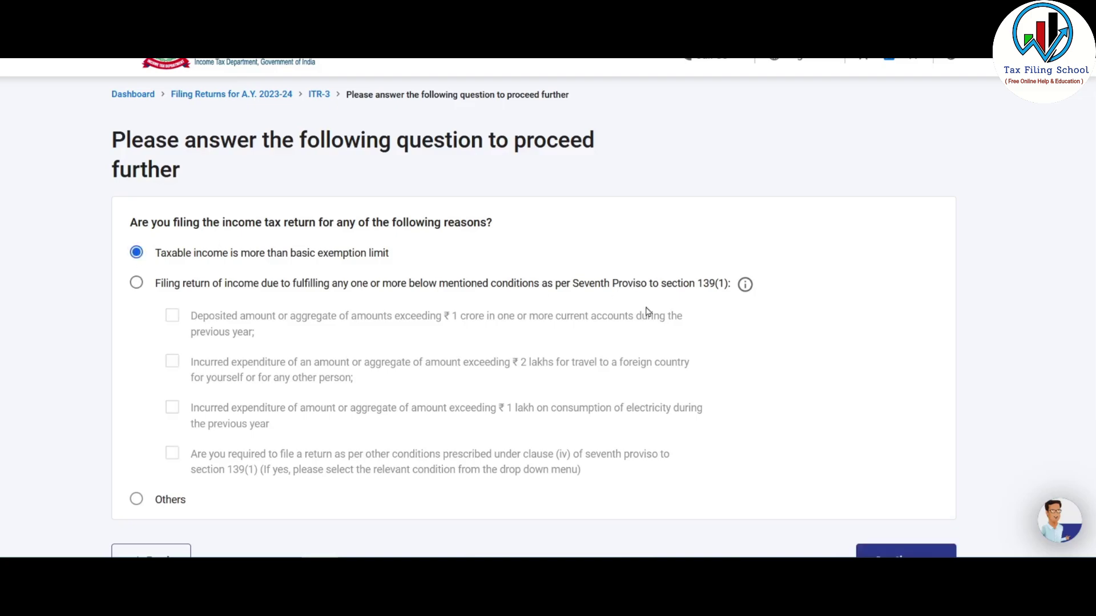
{"action": "scroll", "coordinate": [649, 244], "scroll_direction": "down", "scroll_amount": 2}
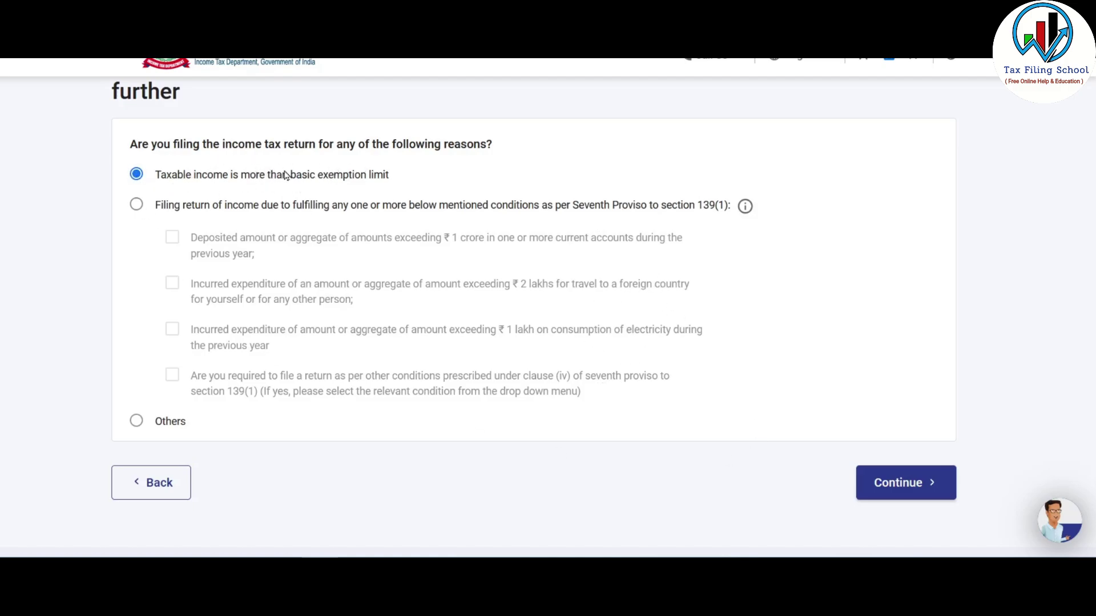
{"action": "left_click", "coordinate": [905, 484]}
- Review the General, Income and Business schedules, keep the 32 selected, and accept the disclaimer
{"action": "scroll", "coordinate": [428, 257], "scroll_direction": "down", "scroll_amount": 2}
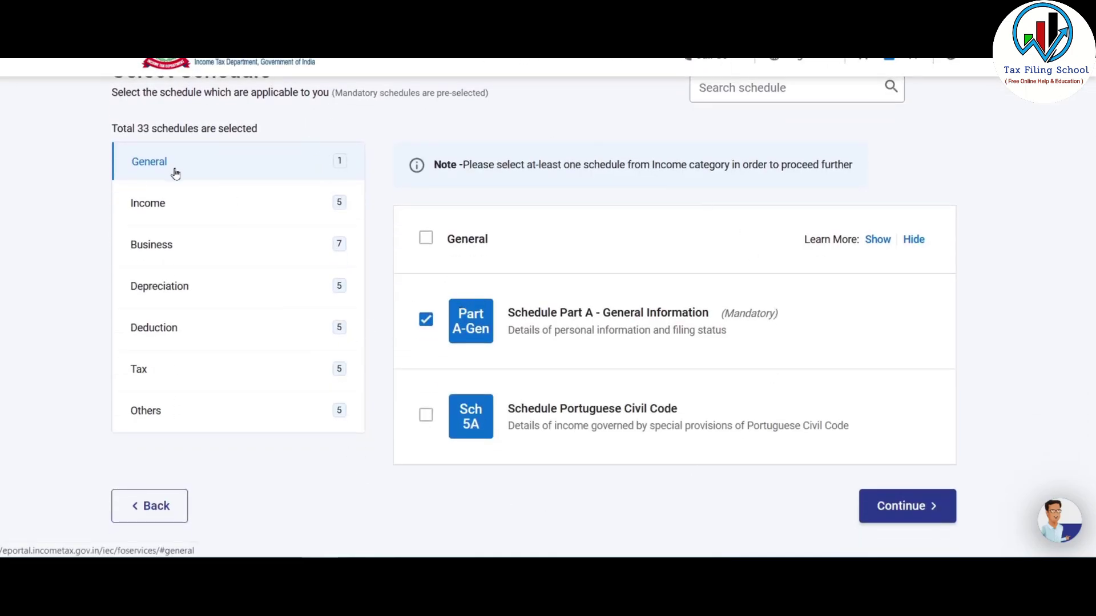
{"action": "left_click", "coordinate": [164, 200]}
{"action": "left_click", "coordinate": [171, 247]}
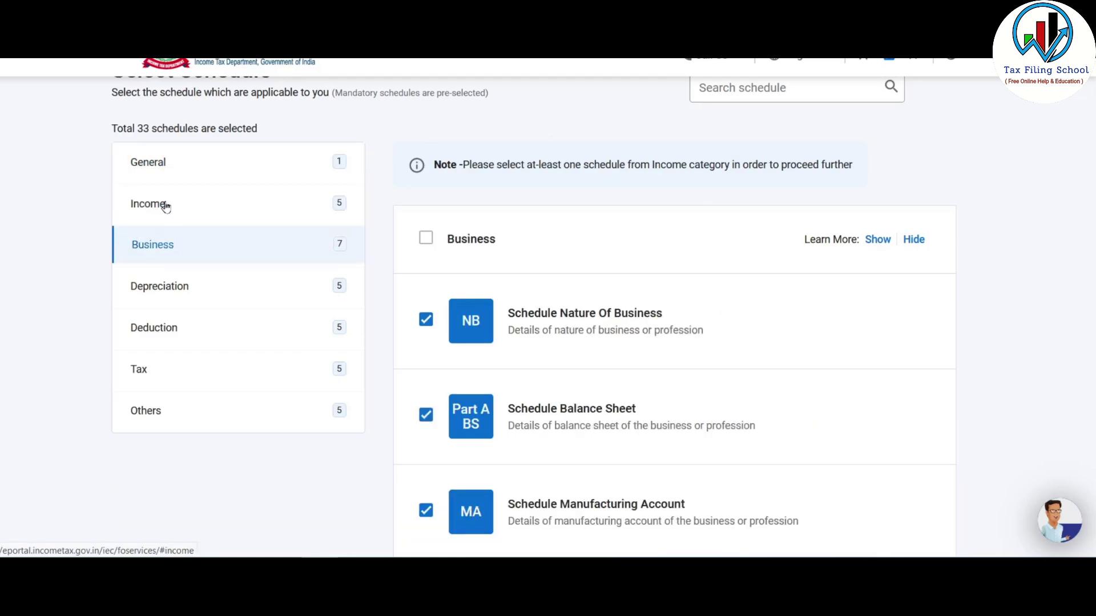
{"action": "left_click", "coordinate": [207, 164]}
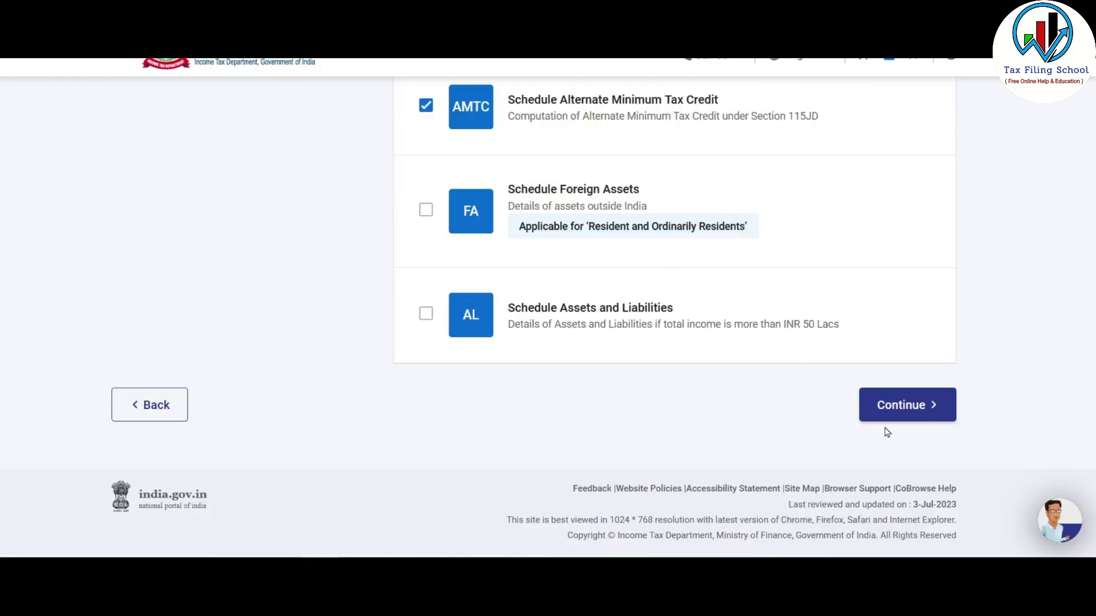
{"action": "left_click", "coordinate": [907, 405]}
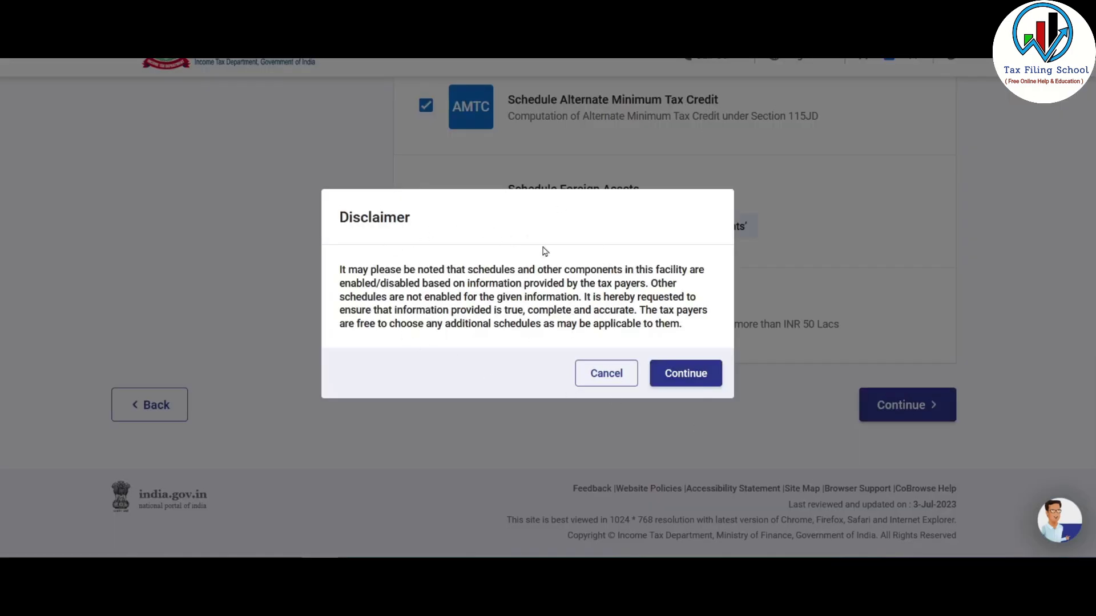
{"action": "left_click", "coordinate": [687, 373]}
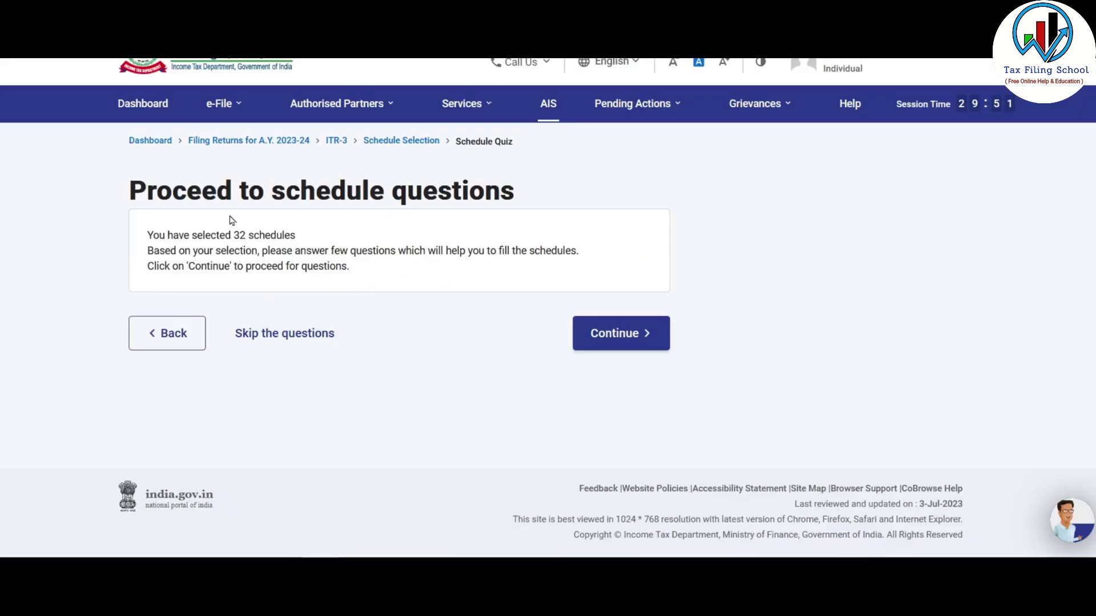
- Skip the schedule questions, dismiss the pre-filled return notice, and look over the Schedules Summary
{"action": "left_click", "coordinate": [281, 337]}
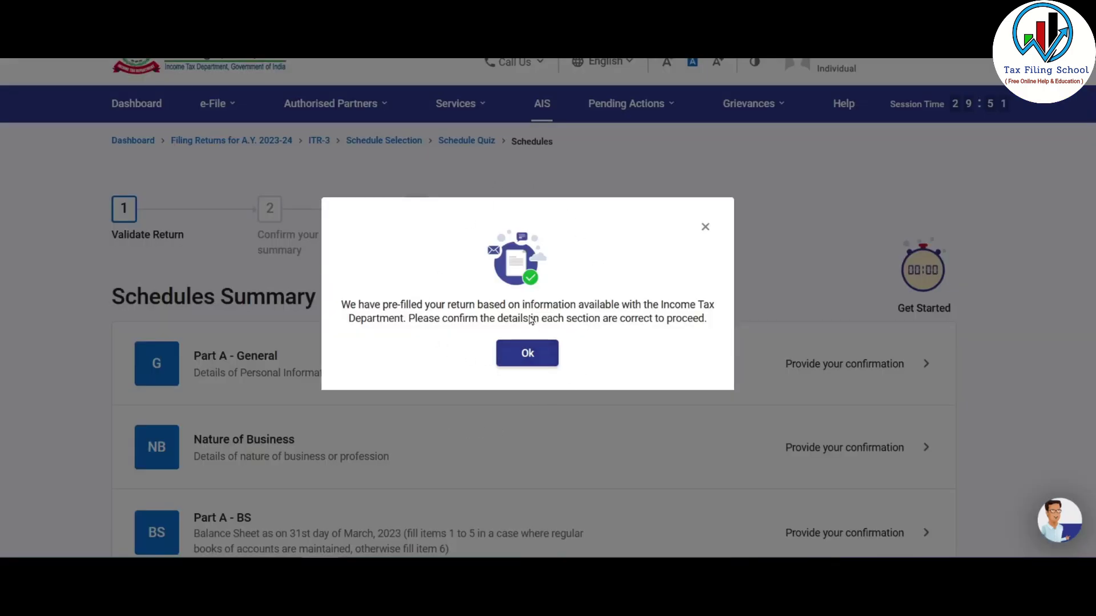
{"action": "left_click", "coordinate": [528, 352]}
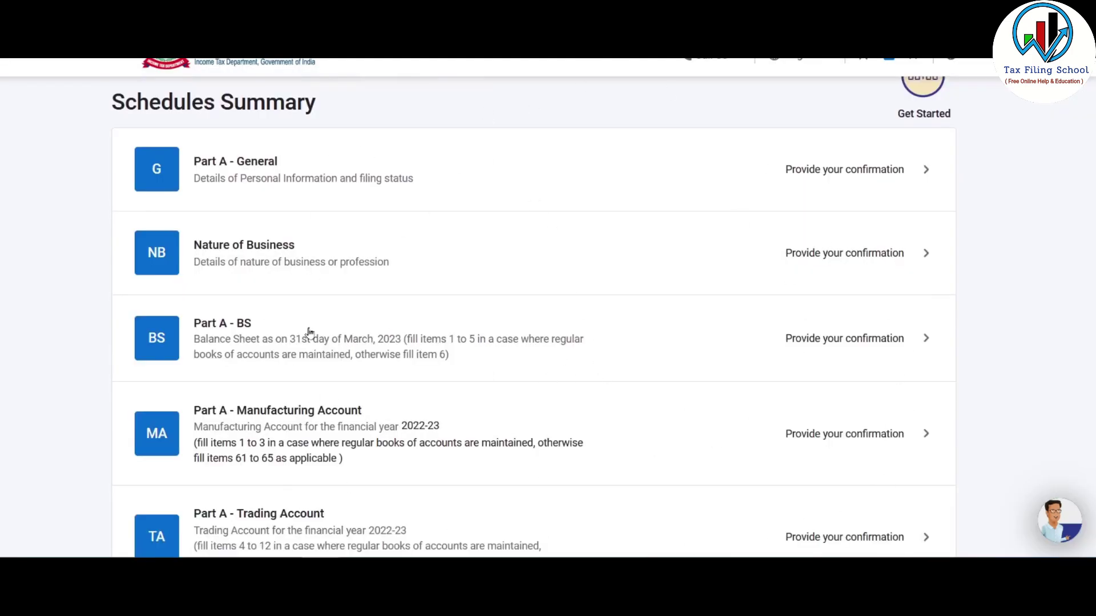
{"action": "scroll", "coordinate": [360, 247], "scroll_direction": "down", "scroll_amount": 3}
{"action": "scroll", "coordinate": [399, 257], "scroll_direction": "up", "scroll_amount": 2}
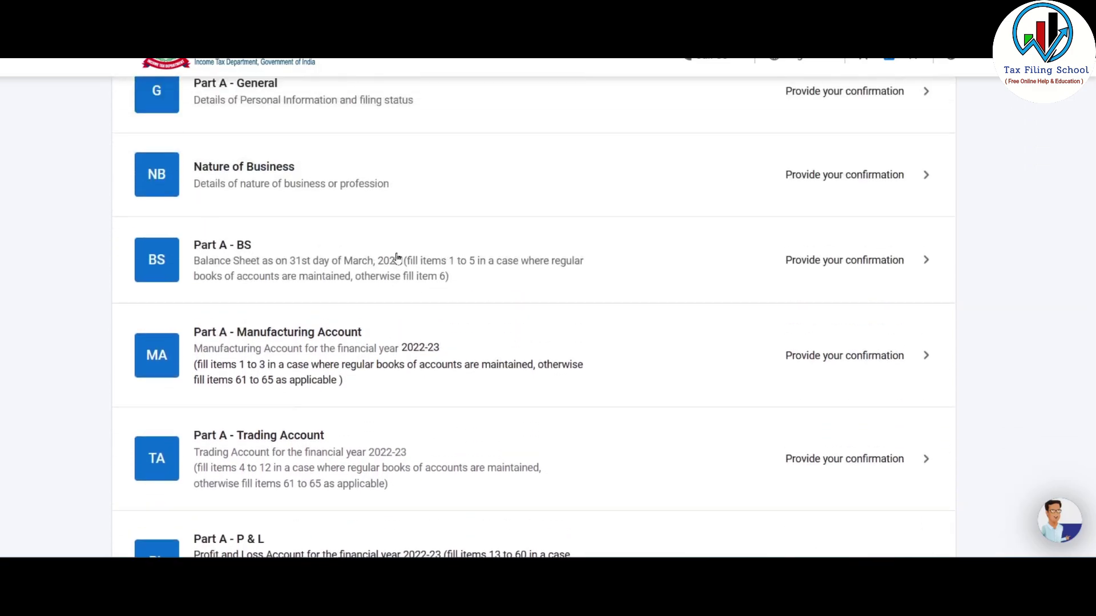
{"action": "scroll", "coordinate": [398, 256], "scroll_direction": "up", "scroll_amount": 2}
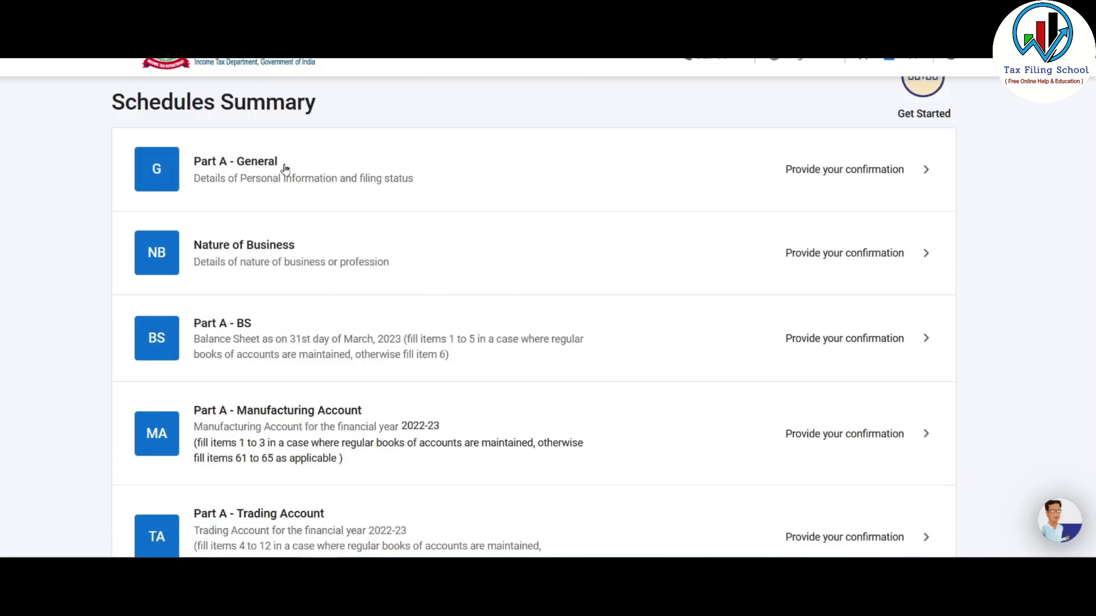
- Open Part A - General and review its Personal Information and Contact details
{"action": "left_click", "coordinate": [780, 171]}
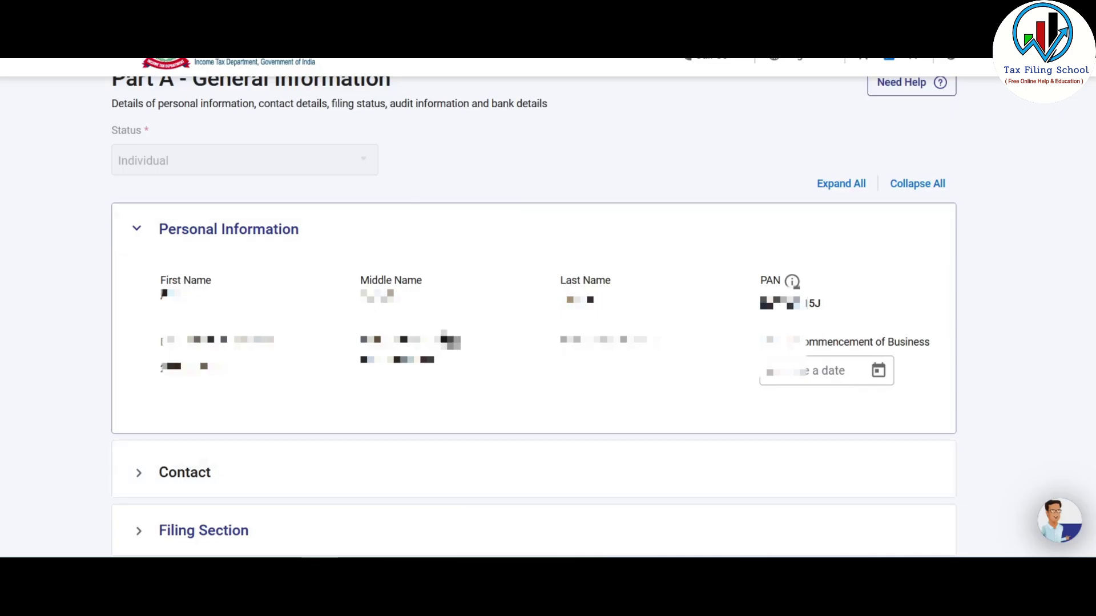
{"action": "left_click", "coordinate": [202, 231]}
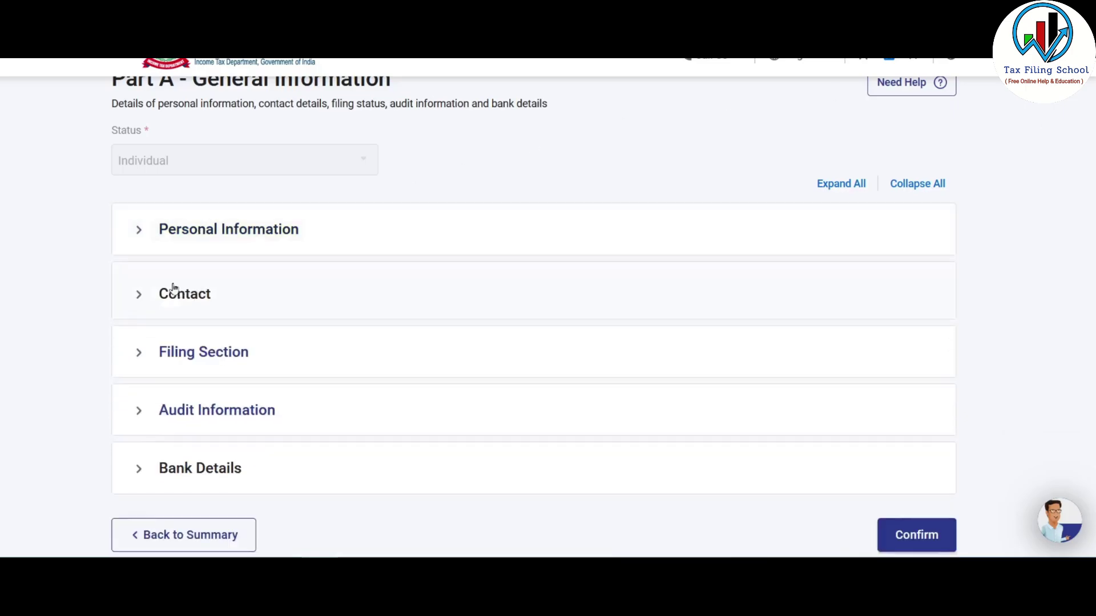
{"action": "left_click", "coordinate": [190, 294]}
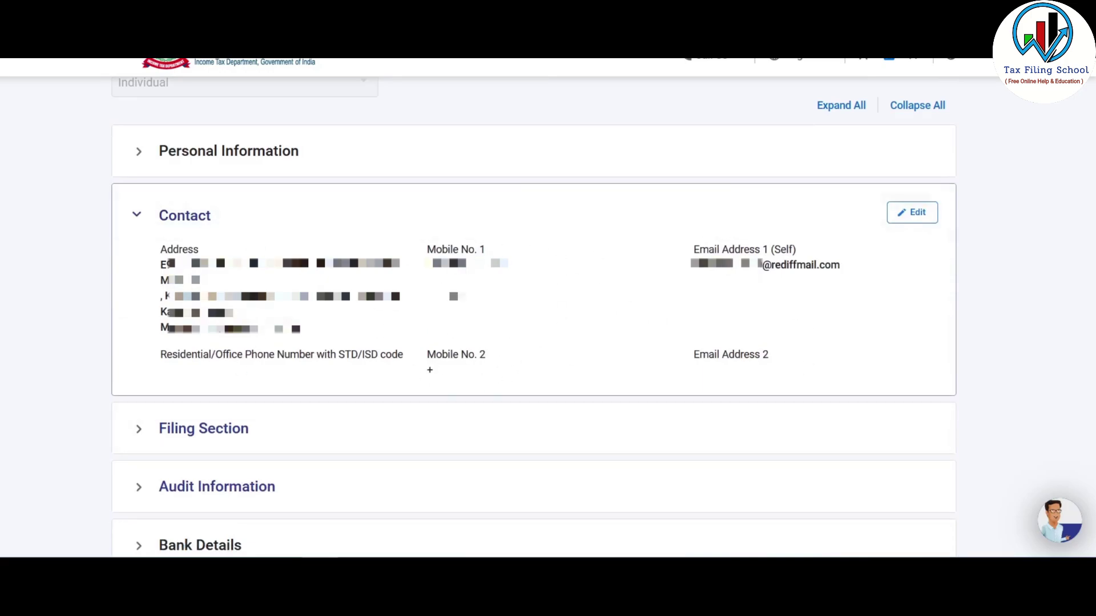
- In the Filing Section, answer No to the earlier new tax regime question
{"action": "left_click", "coordinate": [898, 235]}
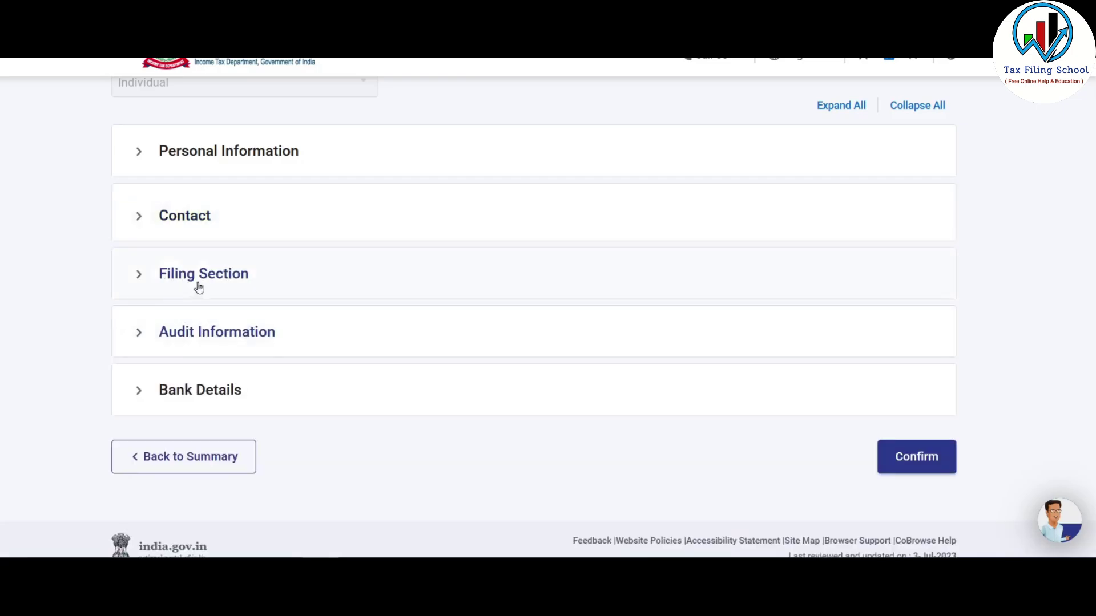
{"action": "left_click", "coordinate": [233, 276]}
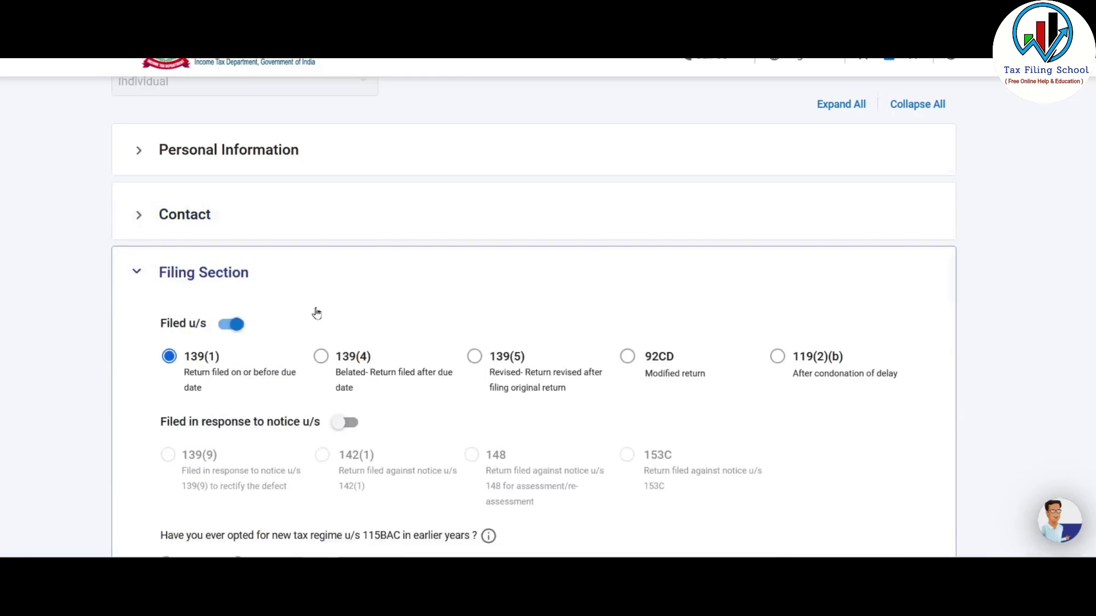
{"action": "scroll", "coordinate": [313, 308], "scroll_direction": "down", "scroll_amount": 3}
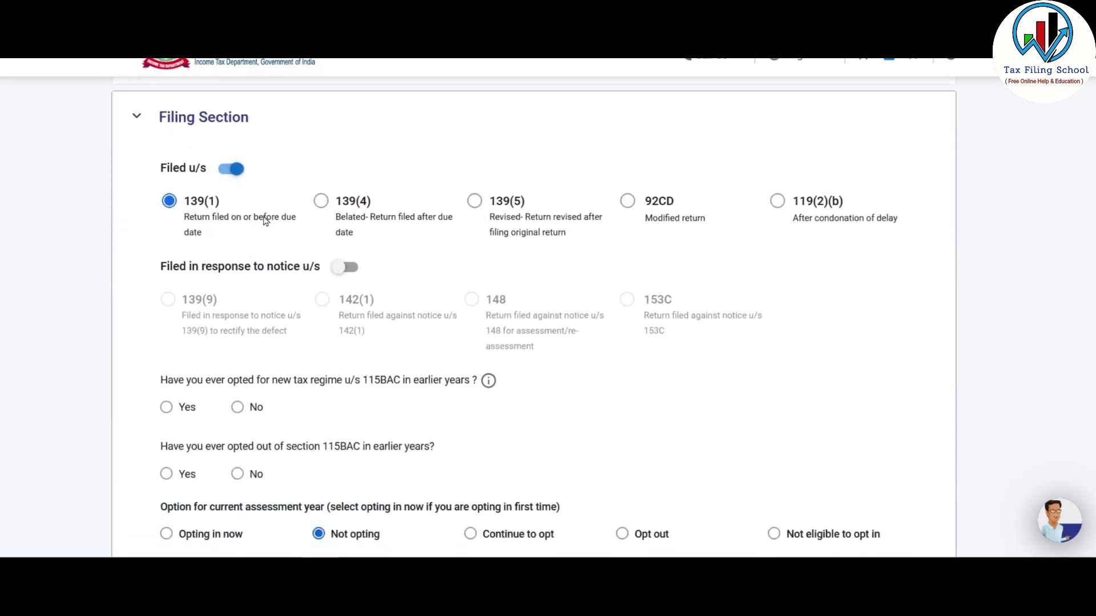
{"action": "scroll", "coordinate": [253, 221], "scroll_direction": "down", "scroll_amount": 3}
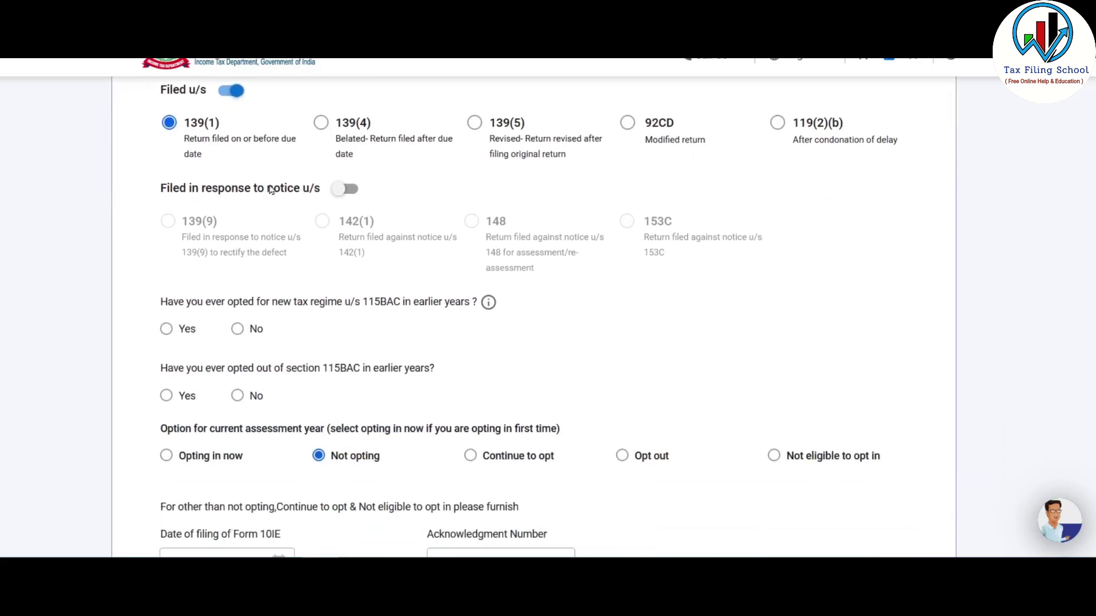
{"action": "scroll", "coordinate": [263, 249], "scroll_direction": "down", "scroll_amount": 2}
{"action": "scroll", "coordinate": [271, 240], "scroll_direction": "up", "scroll_amount": 2}
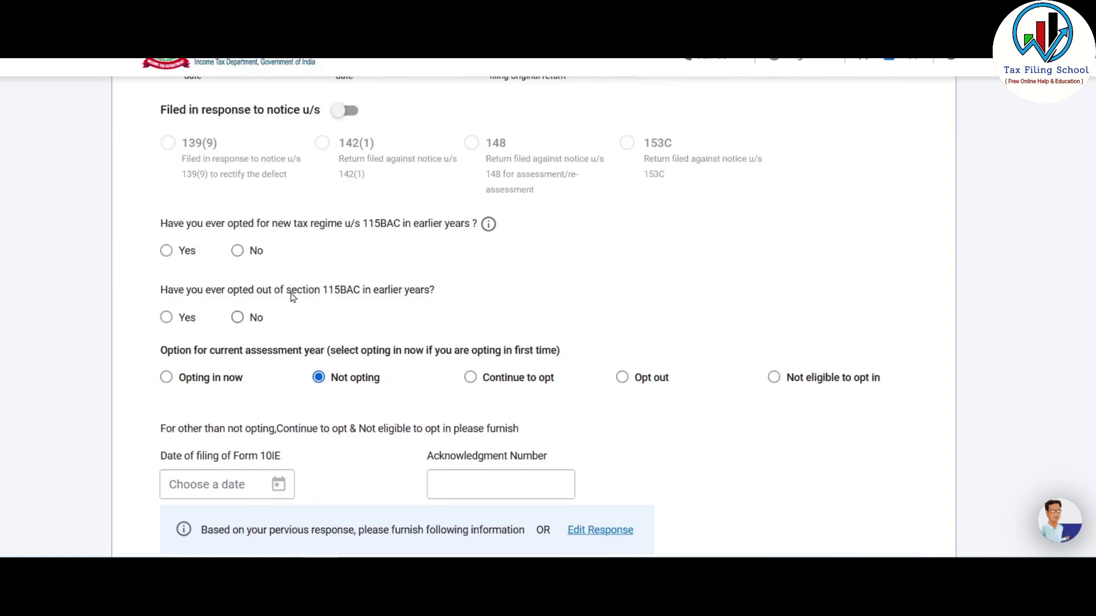
{"action": "left_click", "coordinate": [251, 252]}
{"action": "scroll", "coordinate": [332, 218], "scroll_direction": "down", "scroll_amount": 3}
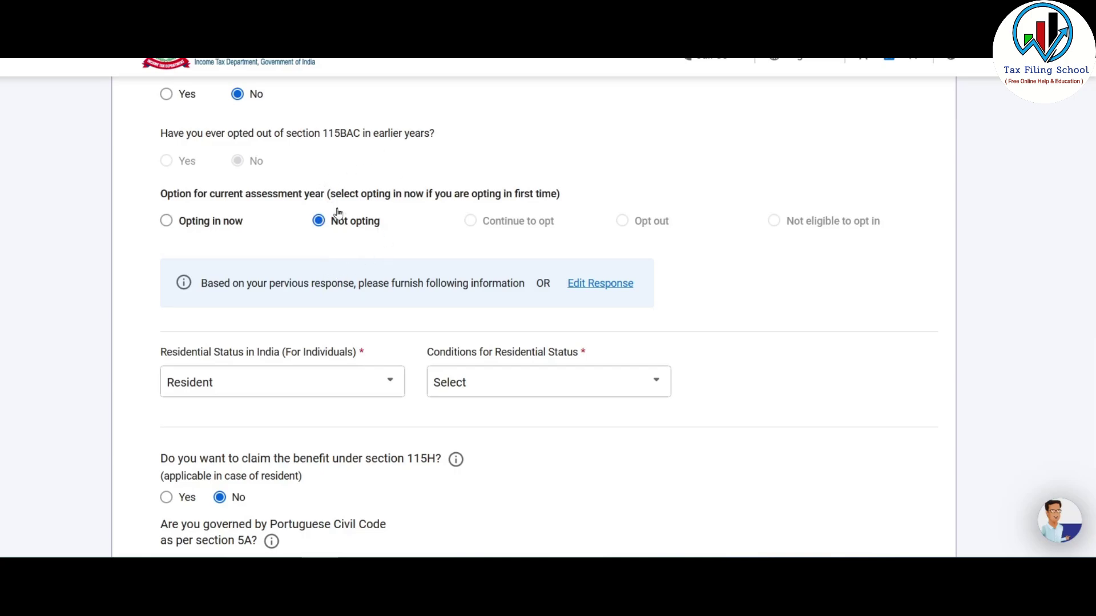
{"action": "scroll", "coordinate": [368, 188], "scroll_direction": "down", "scroll_amount": 3}
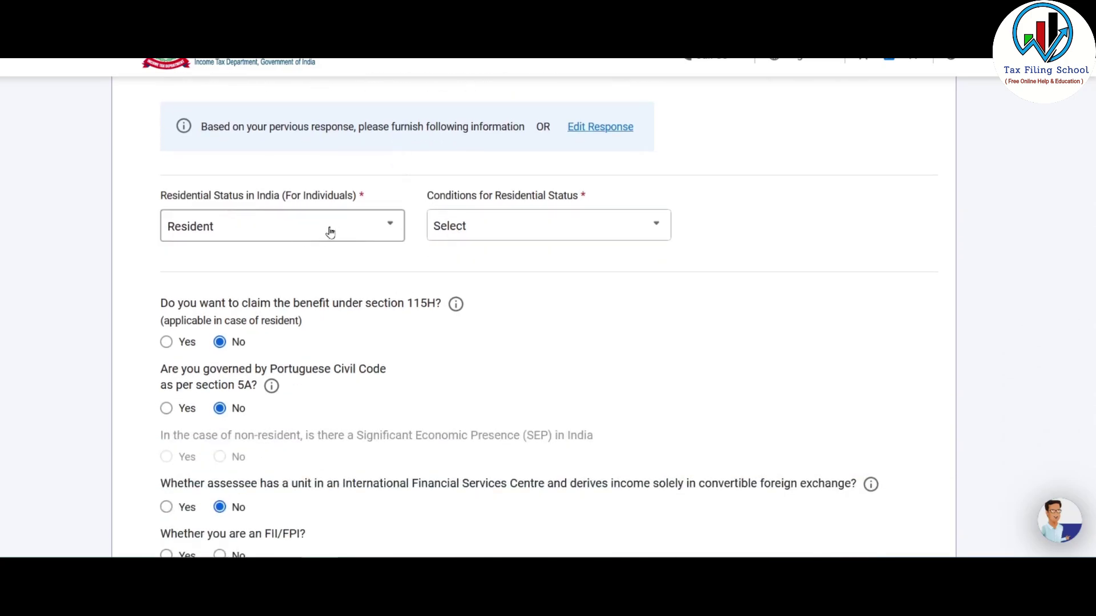
- Set Resident status under the 182-day condition, answer No to FII/FPI, and save
{"action": "left_click", "coordinate": [290, 235]}
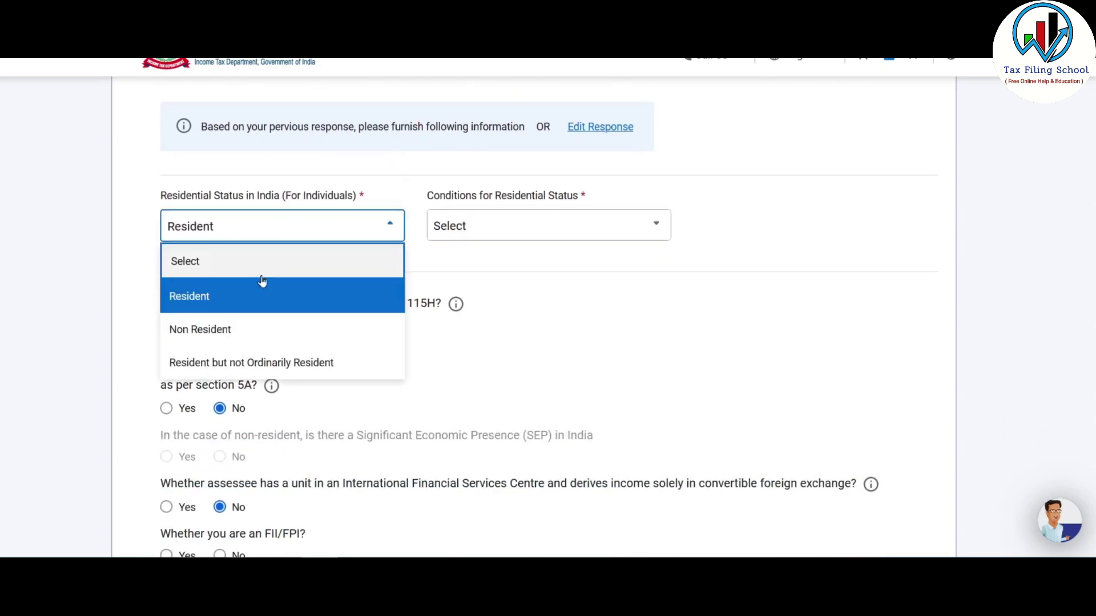
{"action": "left_click", "coordinate": [219, 298]}
{"action": "left_click", "coordinate": [565, 225]}
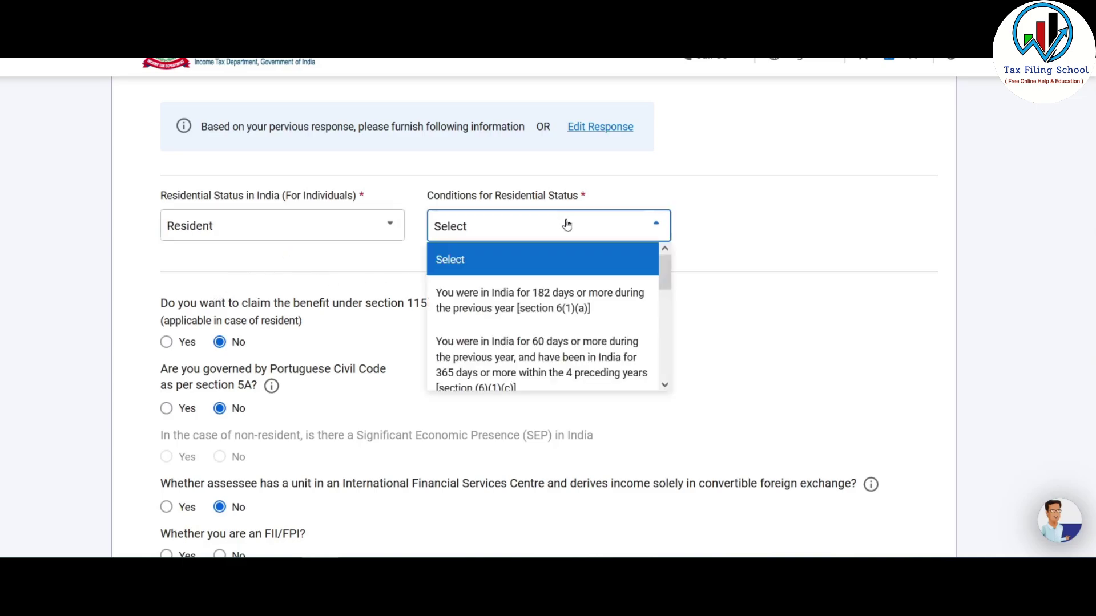
{"action": "left_click", "coordinate": [535, 301]}
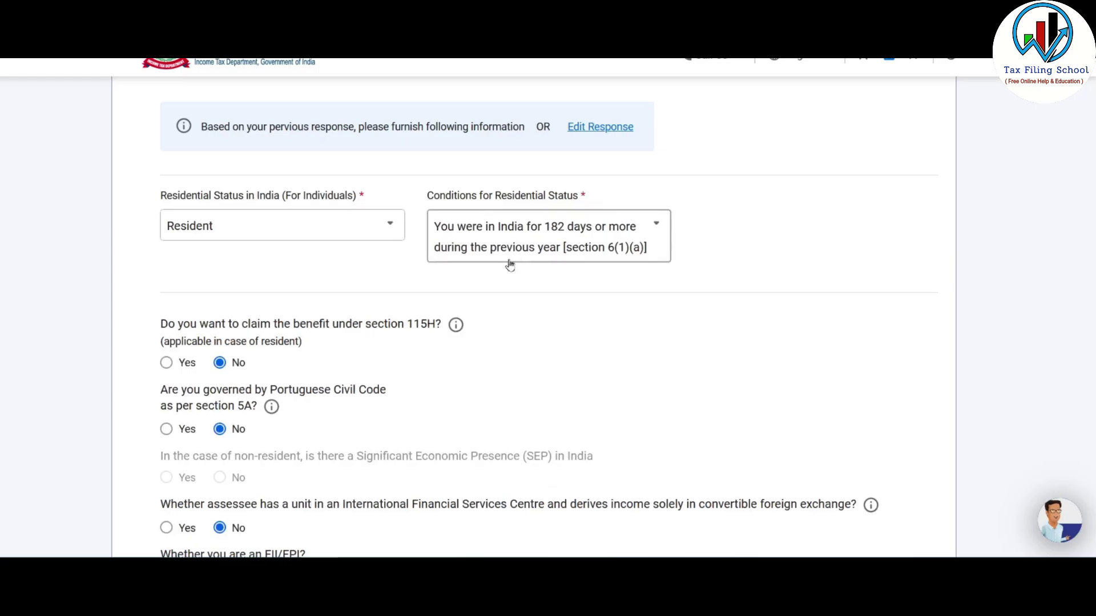
{"action": "scroll", "coordinate": [587, 301], "scroll_direction": "down", "scroll_amount": 3}
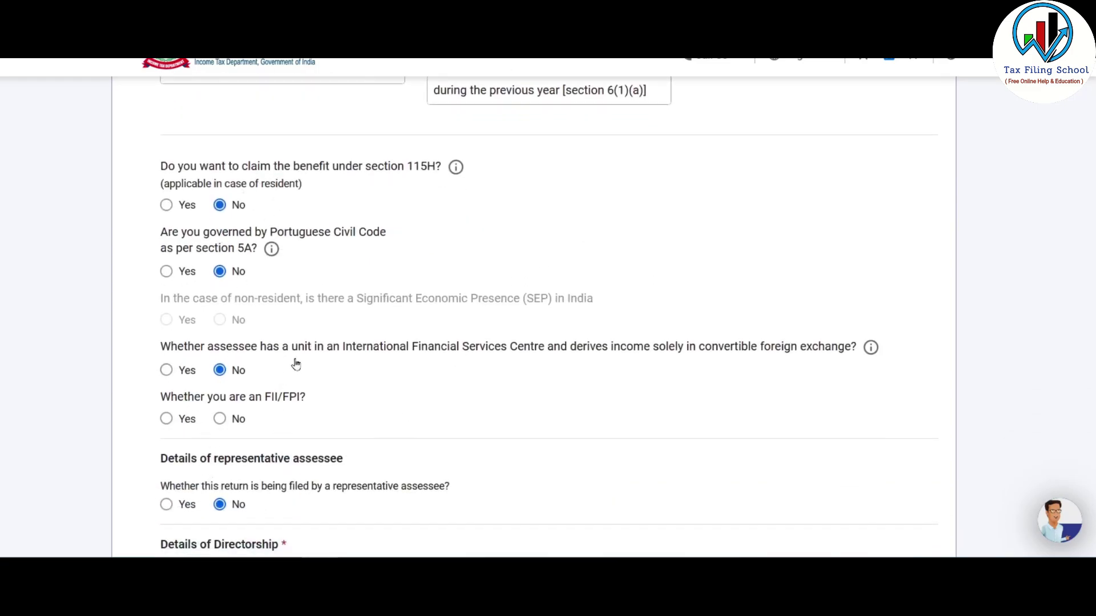
{"action": "scroll", "coordinate": [308, 360], "scroll_direction": "down", "scroll_amount": 2}
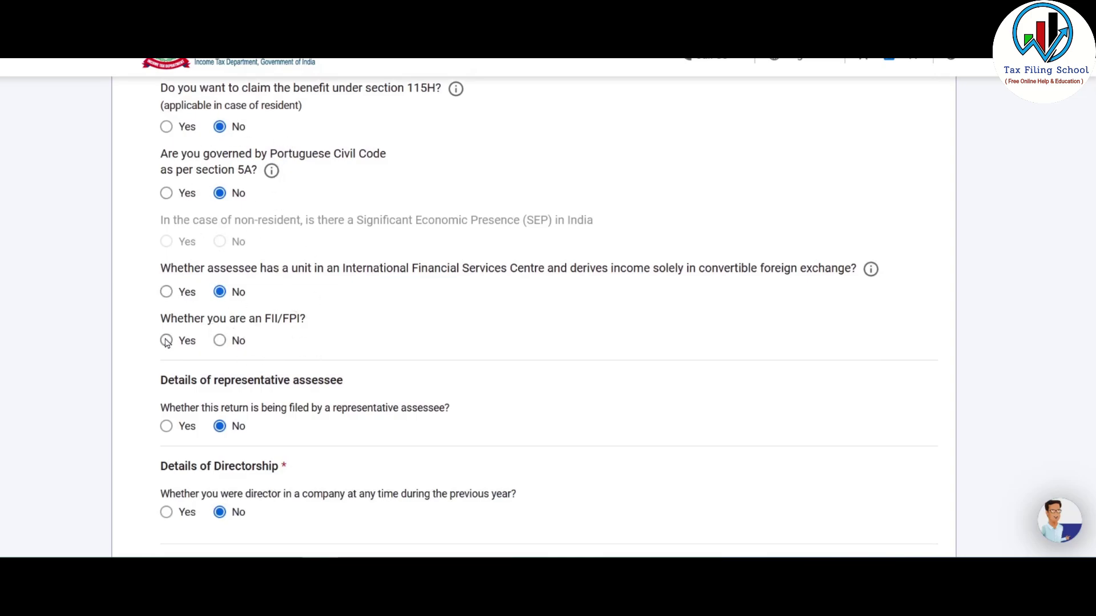
{"action": "left_click", "coordinate": [222, 343]}
{"action": "scroll", "coordinate": [285, 297], "scroll_direction": "down", "scroll_amount": 10}
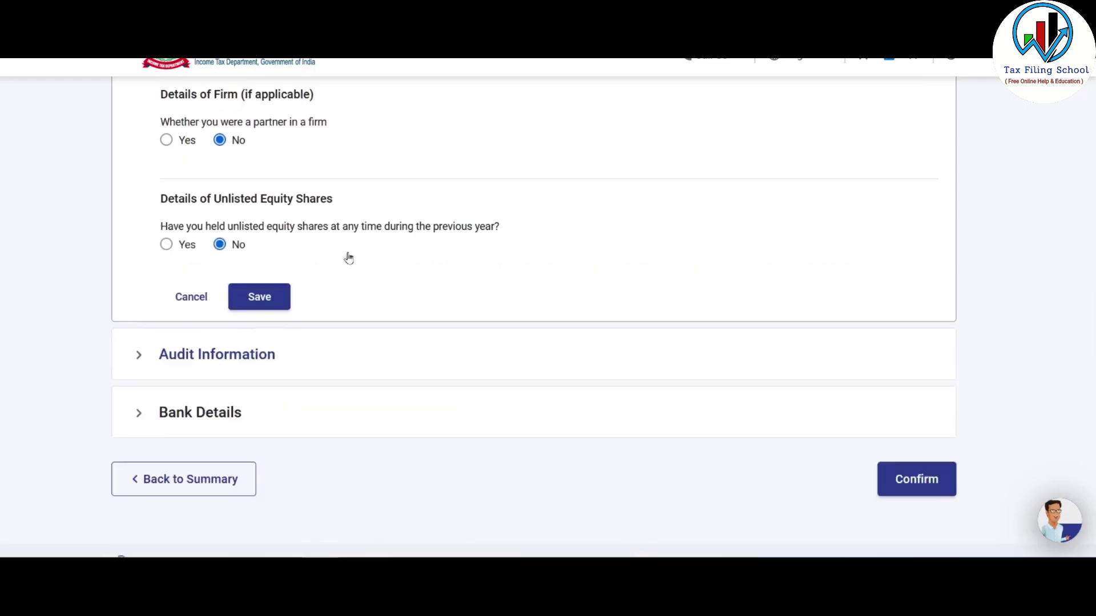
{"action": "left_click", "coordinate": [259, 297]}
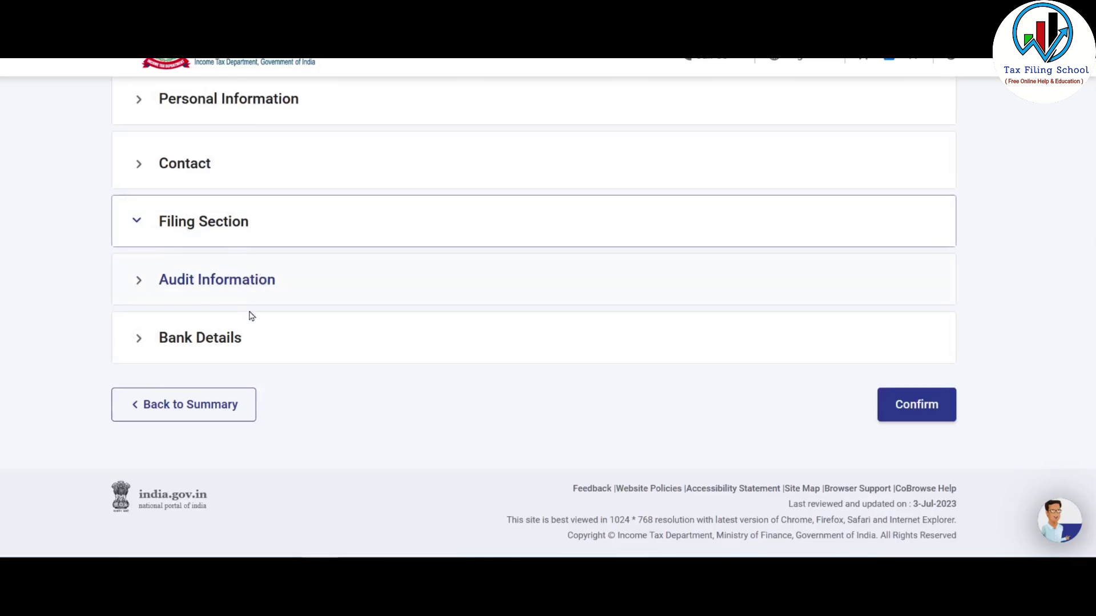
- In Audit Information, answer No to audit liability under section 44AB
{"action": "left_click", "coordinate": [222, 281]}
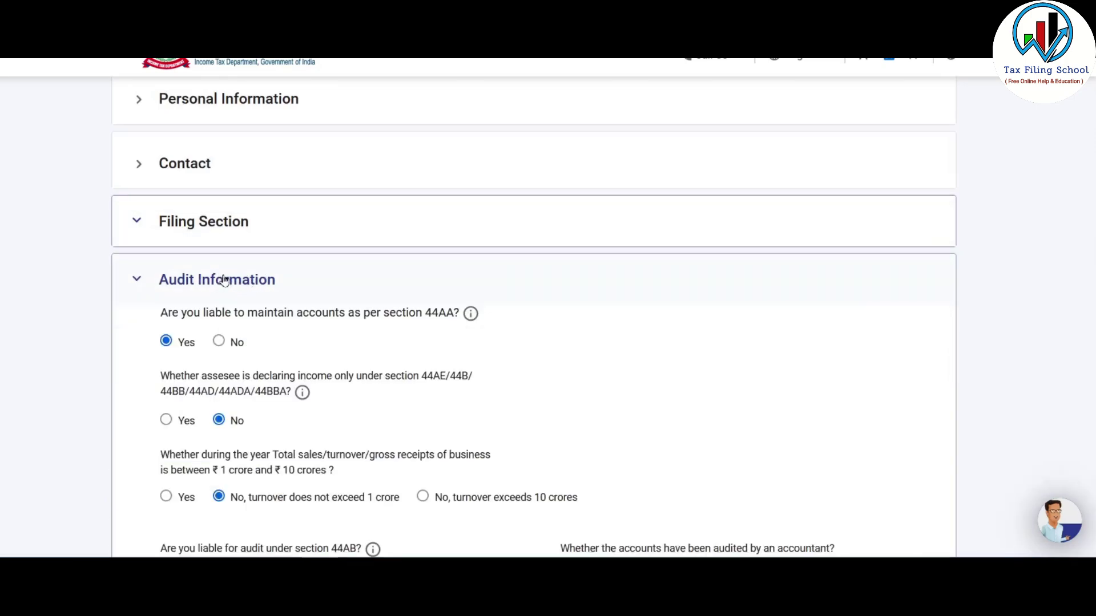
{"action": "scroll", "coordinate": [222, 291], "scroll_direction": "down", "scroll_amount": 1}
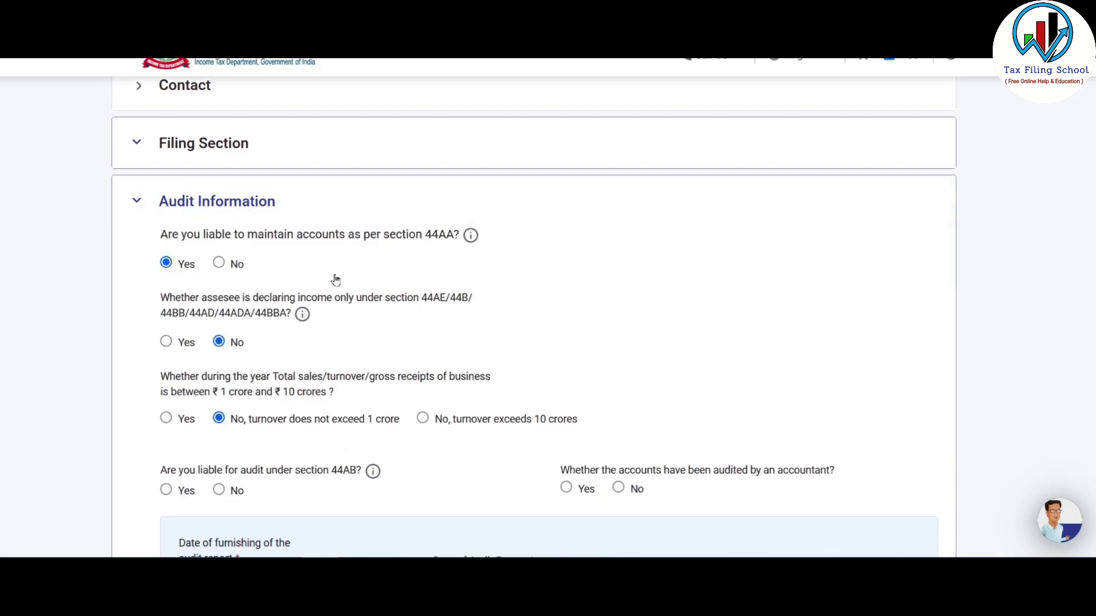
{"action": "scroll", "coordinate": [240, 260], "scroll_direction": "down", "scroll_amount": 1}
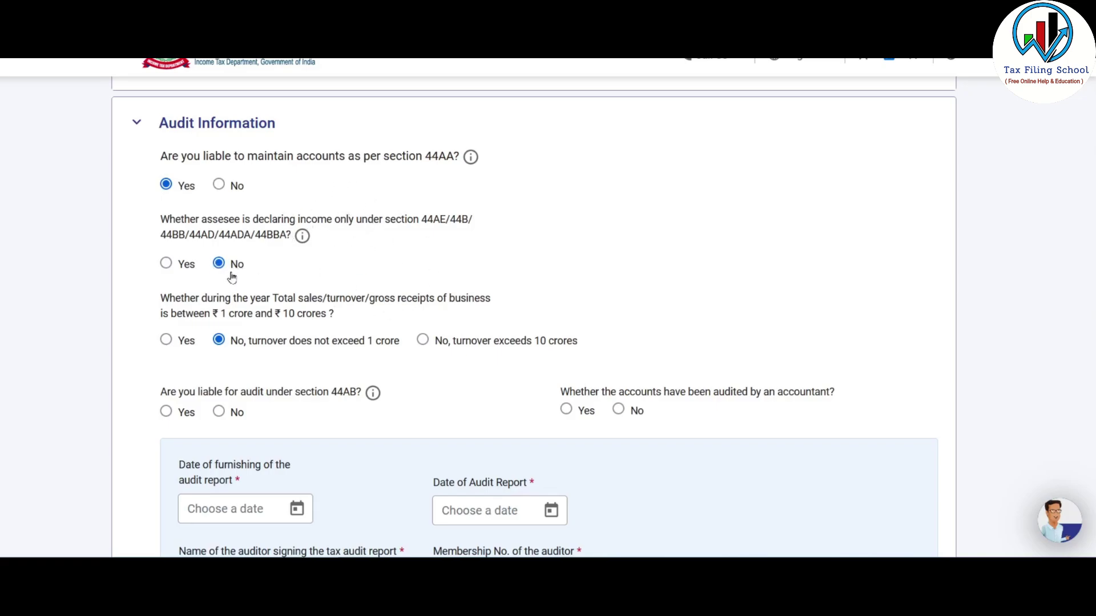
{"action": "scroll", "coordinate": [302, 238], "scroll_direction": "down", "scroll_amount": 2}
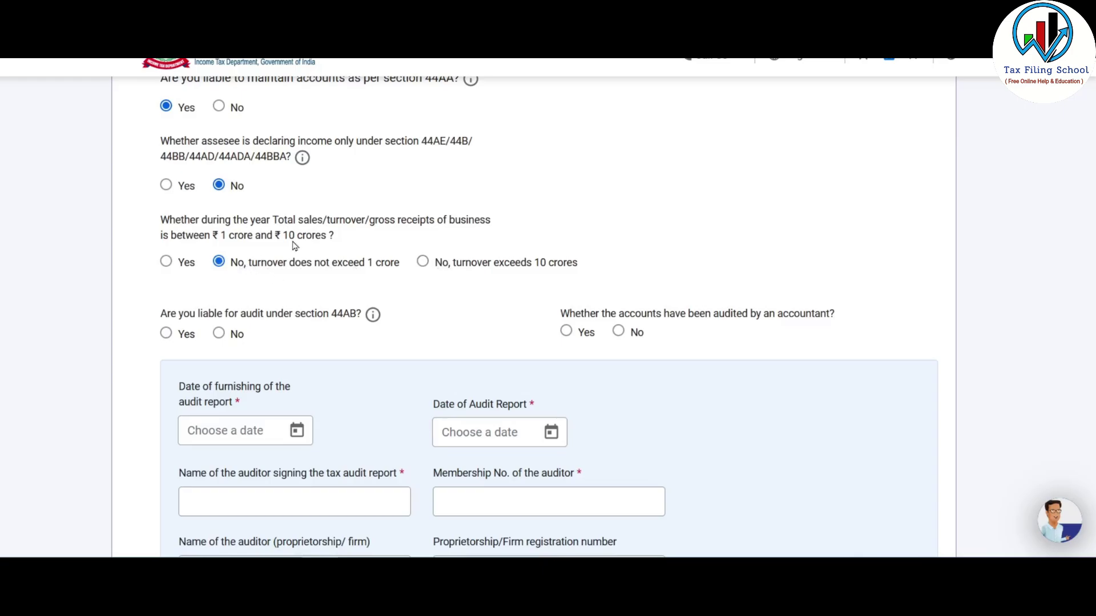
{"action": "scroll", "coordinate": [297, 243], "scroll_direction": "down", "scroll_amount": 2}
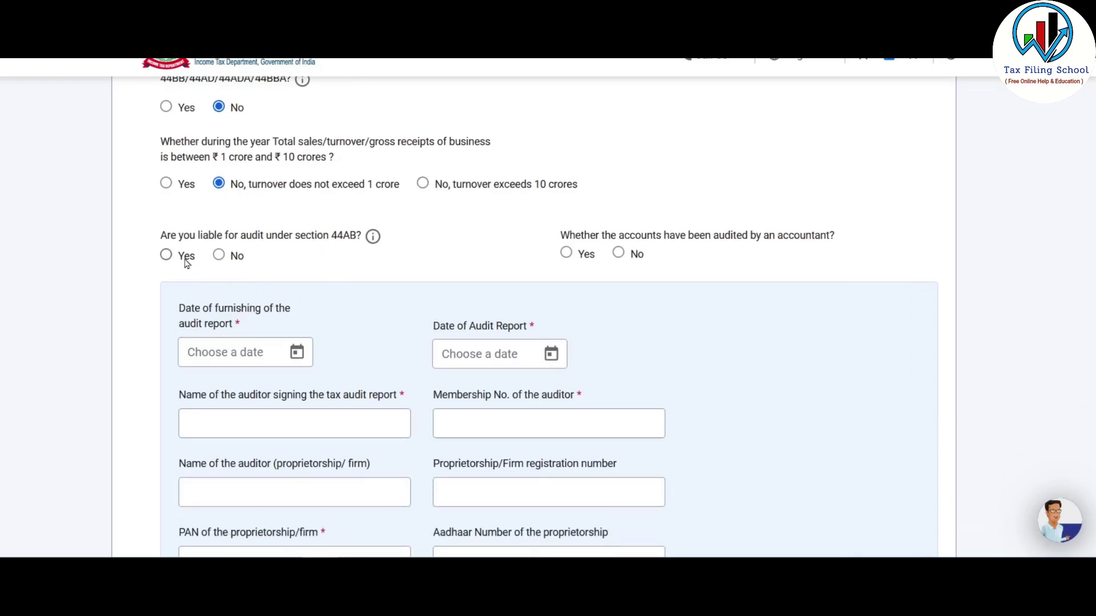
{"action": "left_click", "coordinate": [220, 257]}
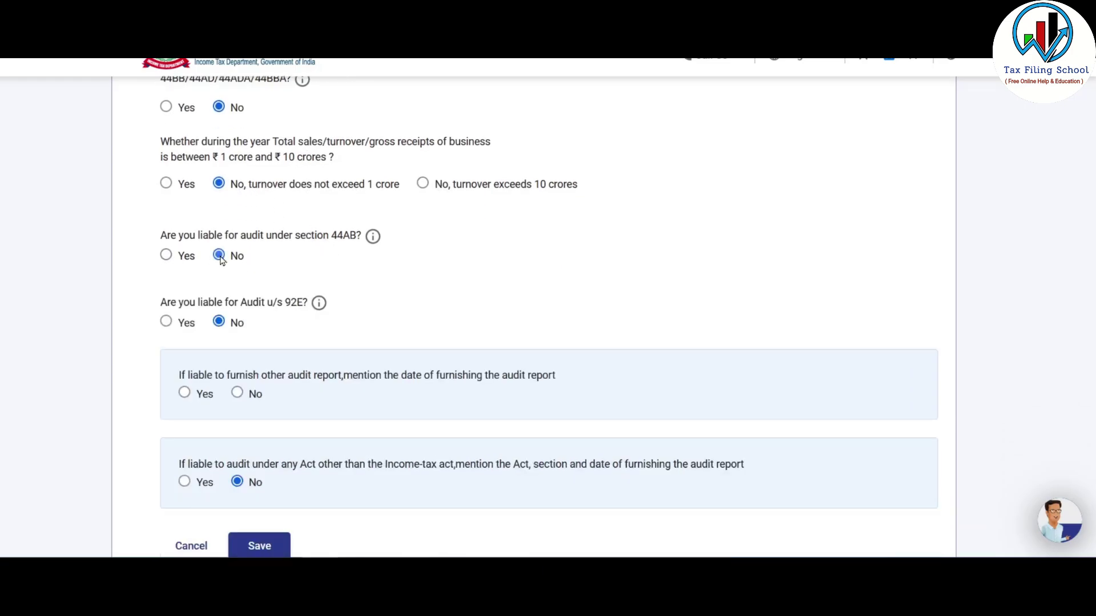
- Leave no other audit report to furnish and save the Audit Information
{"action": "scroll", "coordinate": [235, 273], "scroll_direction": "down", "scroll_amount": 1}
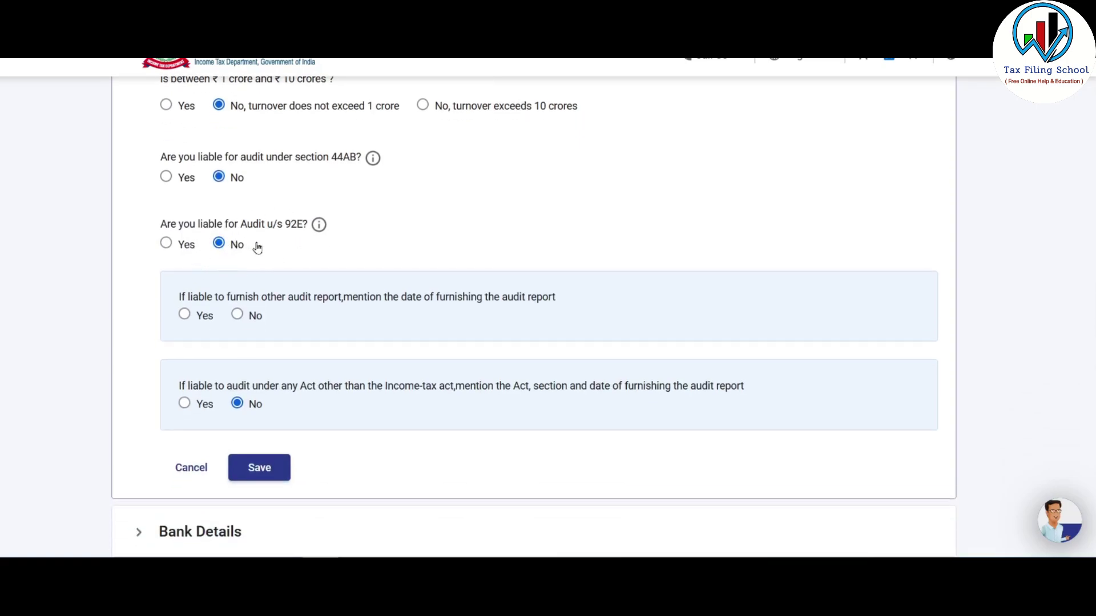
{"action": "scroll", "coordinate": [257, 249], "scroll_direction": "down", "scroll_amount": 1}
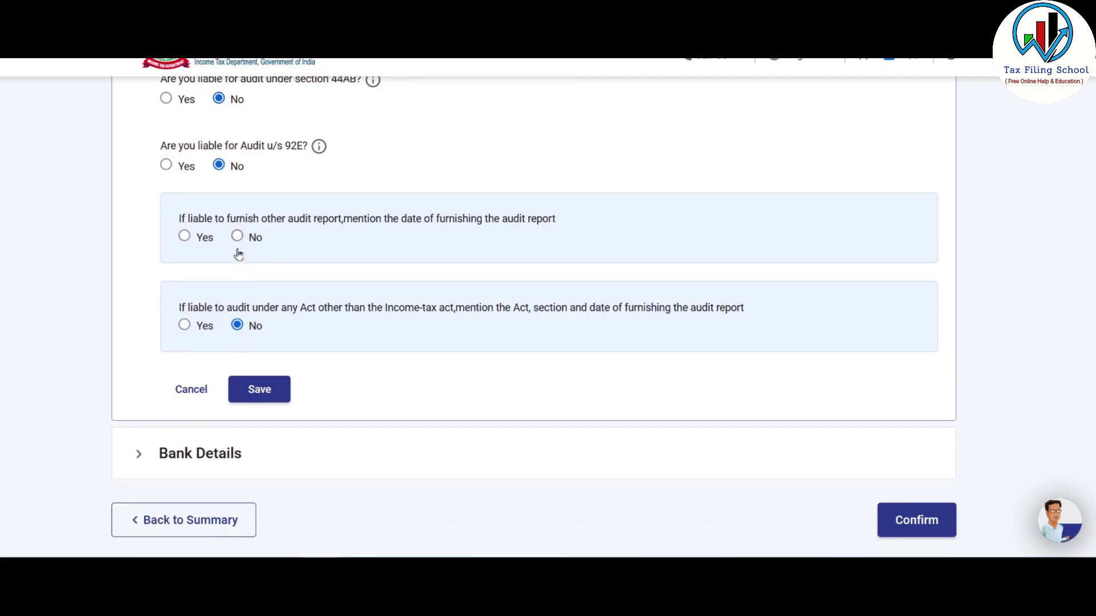
{"action": "scroll", "coordinate": [262, 276], "scroll_direction": "down", "scroll_amount": 1}
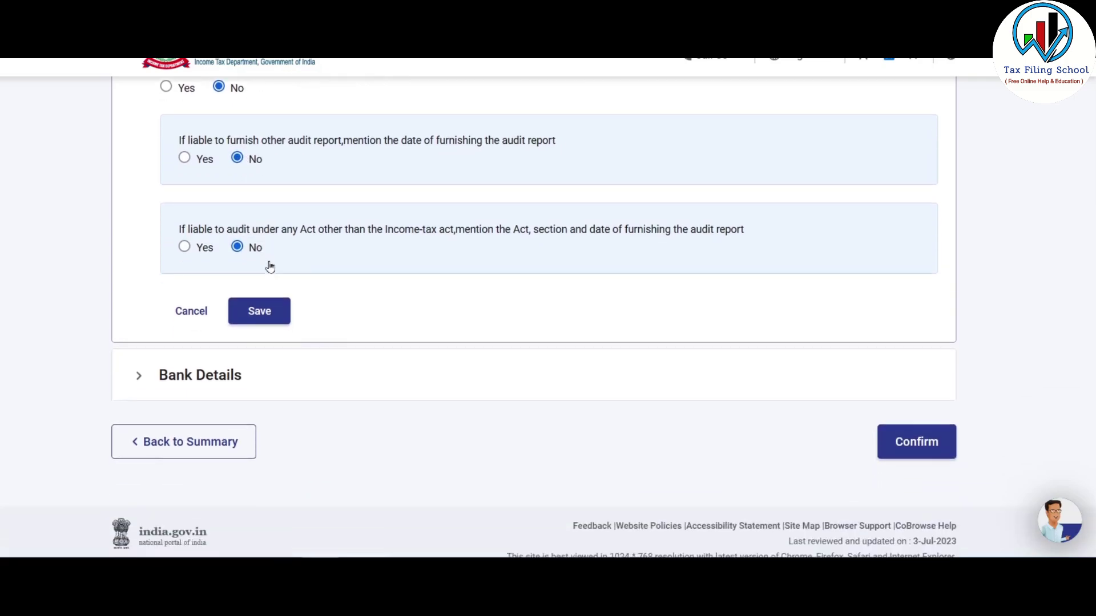
{"action": "scroll", "coordinate": [342, 291], "scroll_direction": "up", "scroll_amount": 1}
{"action": "scroll", "coordinate": [360, 298], "scroll_direction": "up", "scroll_amount": 1}
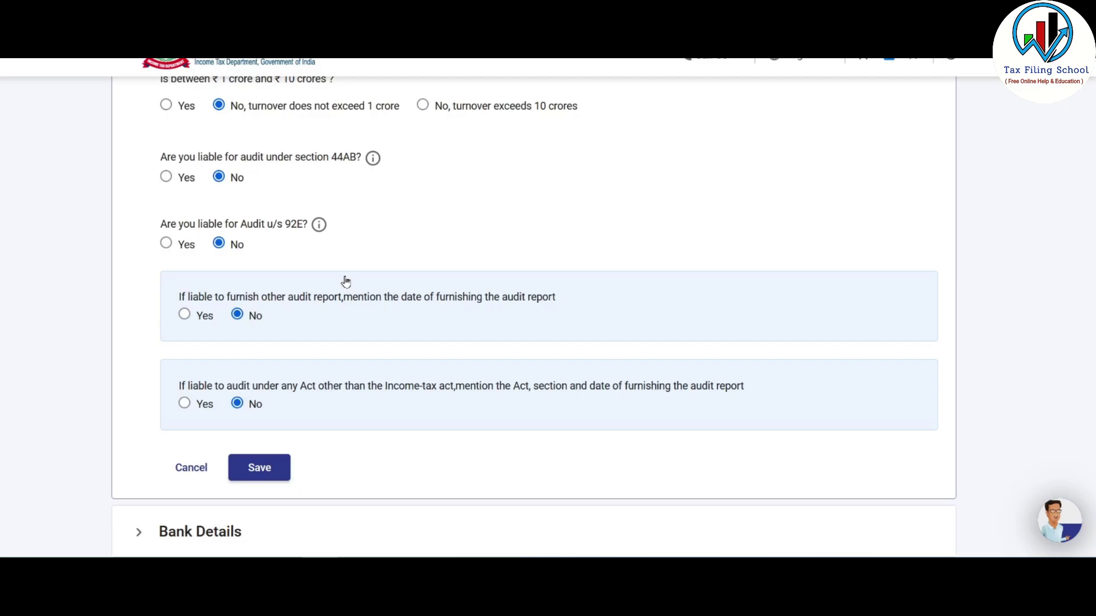
{"action": "scroll", "coordinate": [381, 263], "scroll_direction": "down", "scroll_amount": 1}
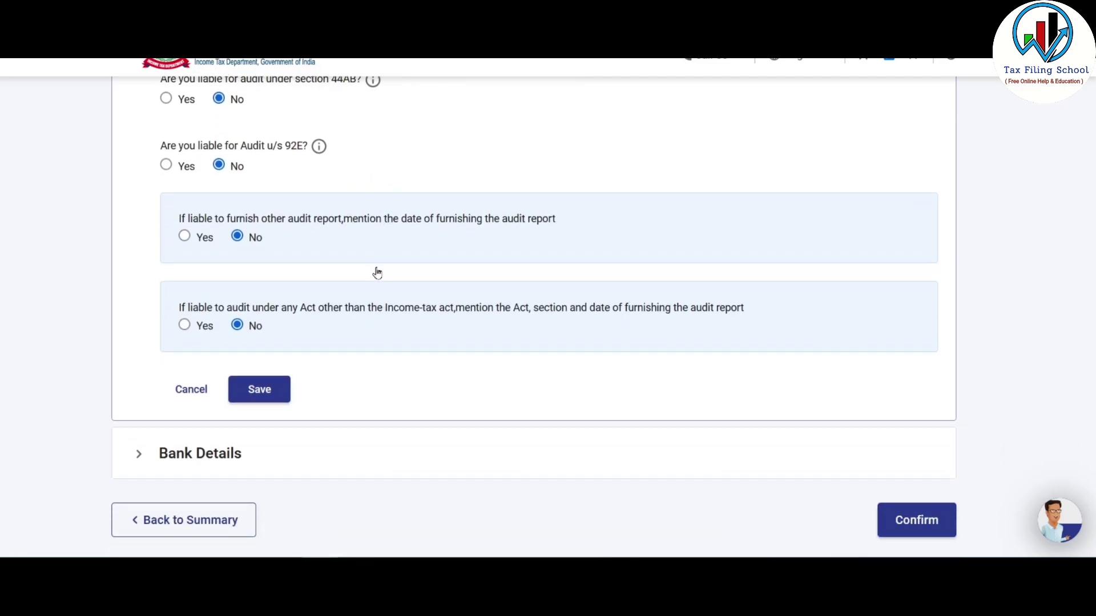
{"action": "left_click", "coordinate": [268, 390]}
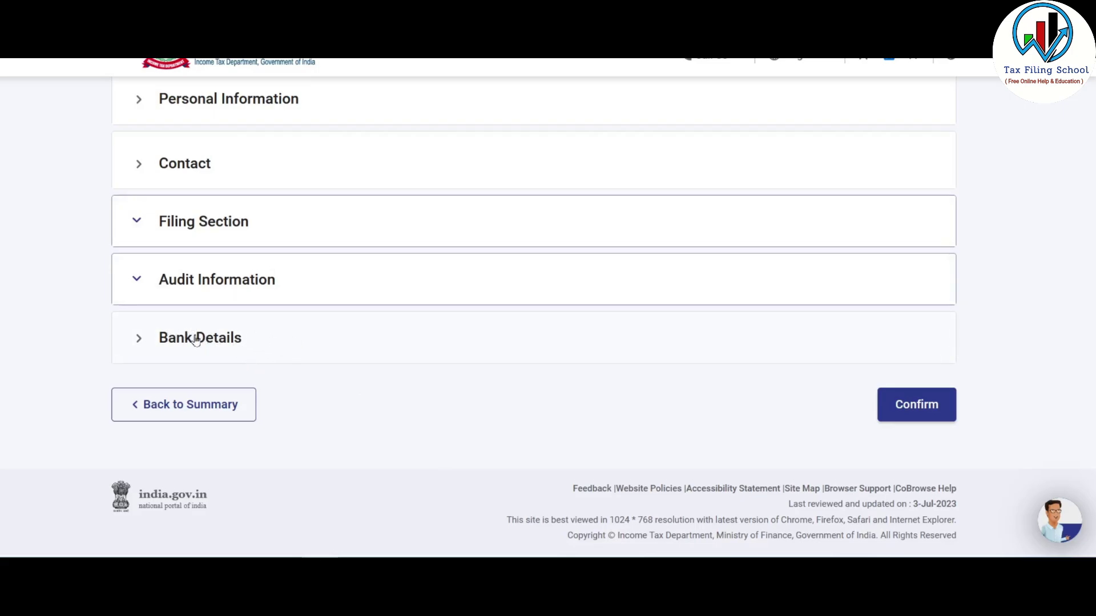
- In Bank Details, remove the first account's refund nomination and confirm Part A - General
{"action": "left_click", "coordinate": [222, 338]}
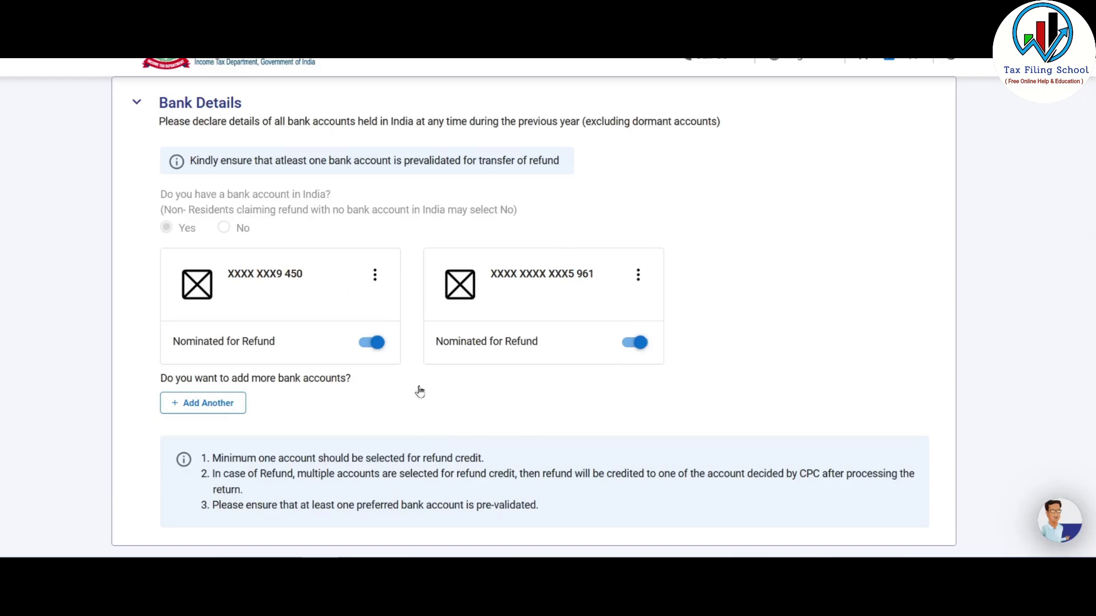
{"action": "scroll", "coordinate": [434, 268], "scroll_direction": "up", "scroll_amount": 3}
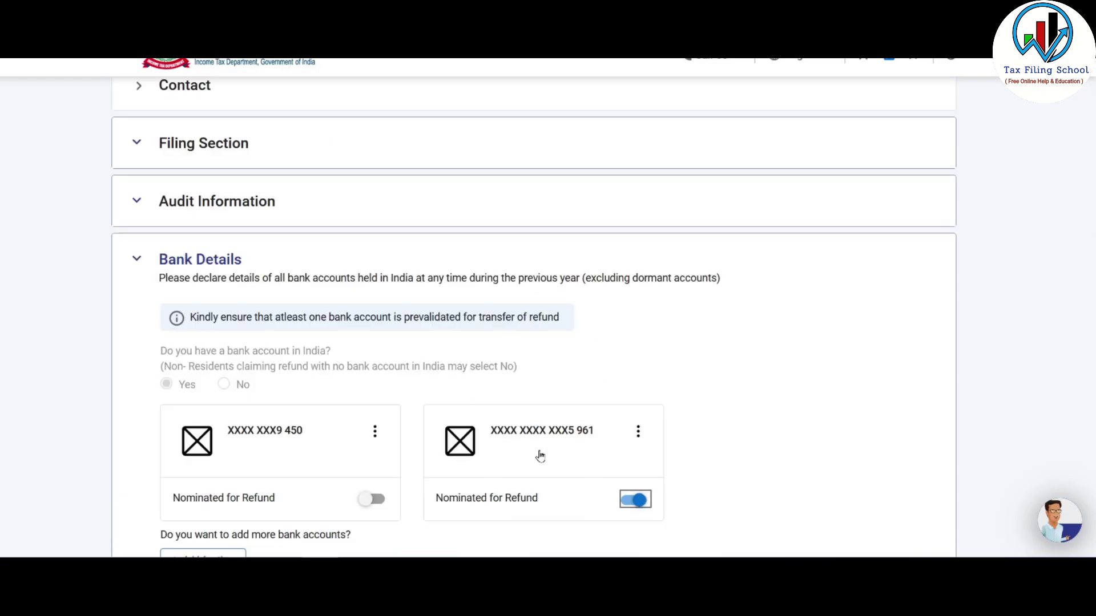
{"action": "scroll", "coordinate": [780, 348], "scroll_direction": "down", "scroll_amount": 2}
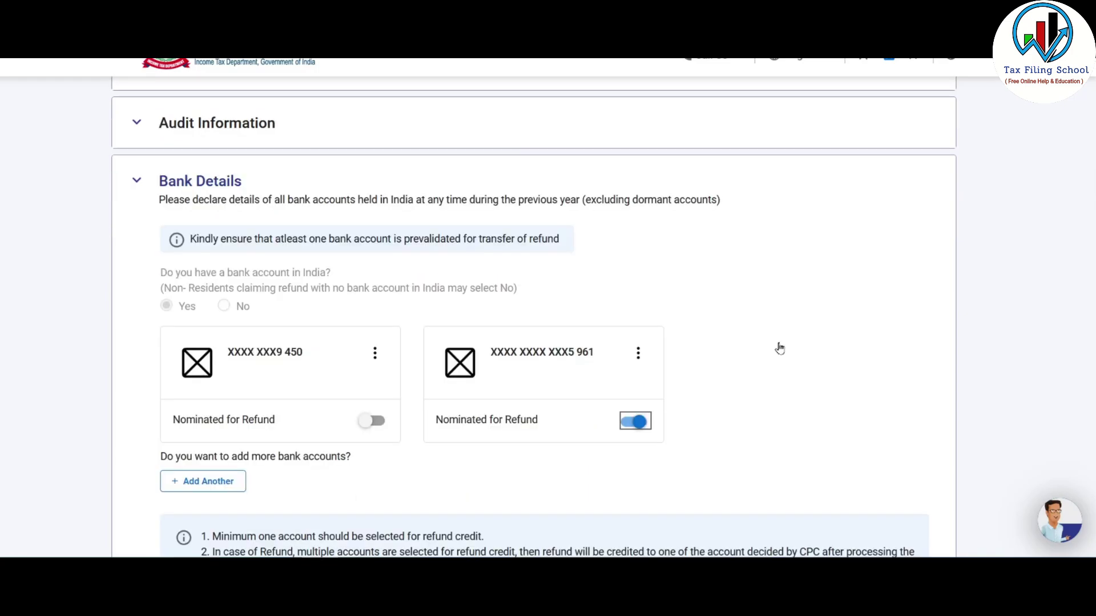
{"action": "scroll", "coordinate": [783, 346], "scroll_direction": "down", "scroll_amount": 2}
{"action": "scroll", "coordinate": [807, 333], "scroll_direction": "down", "scroll_amount": 5}
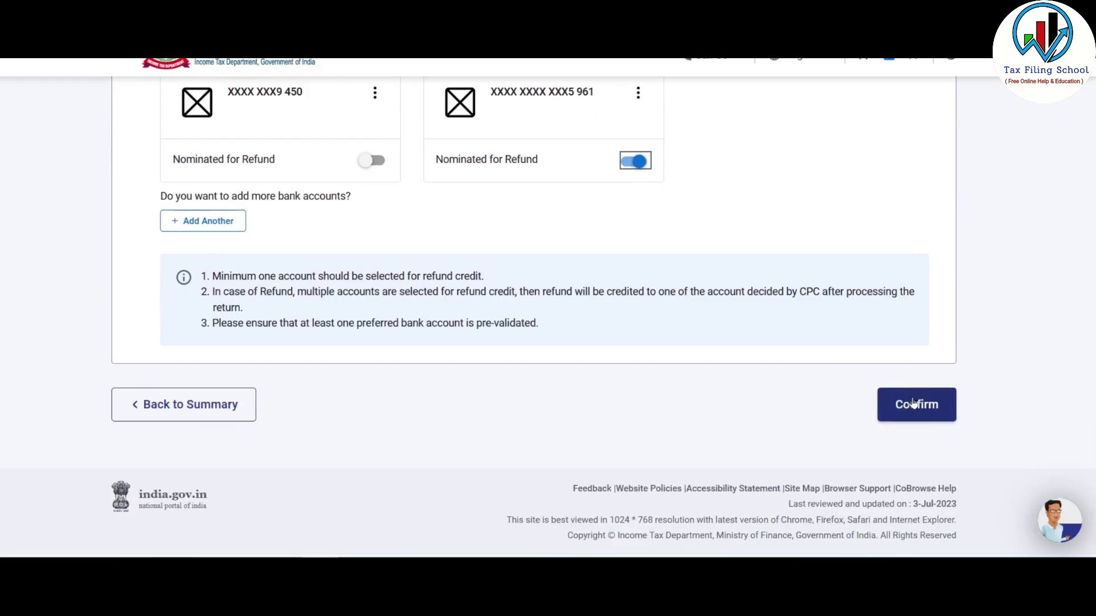
{"action": "left_click", "coordinate": [913, 403]}
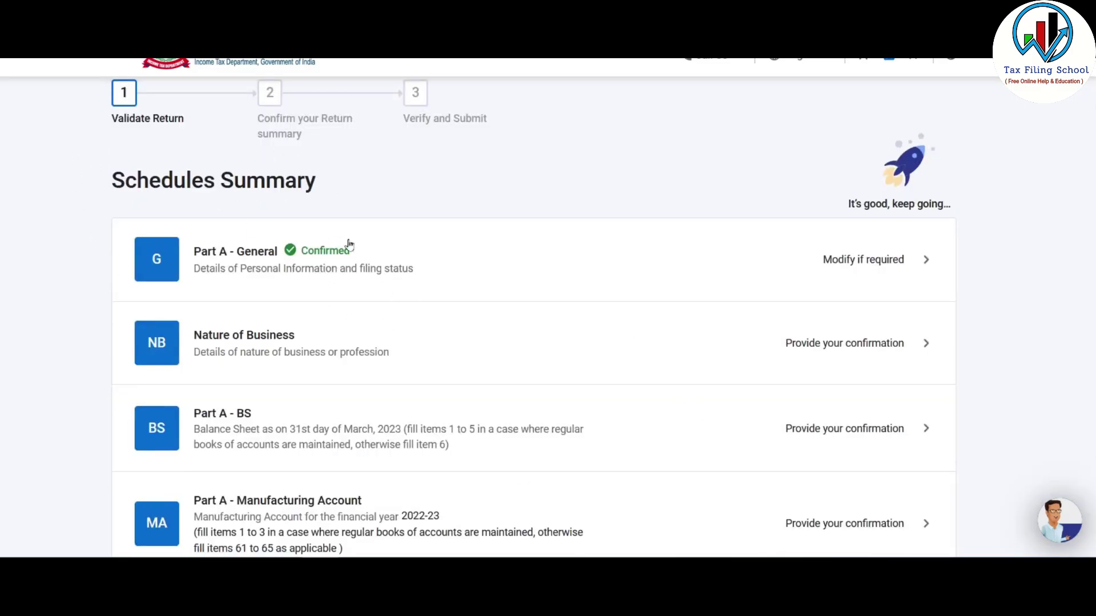
{"action": "scroll", "coordinate": [340, 276], "scroll_direction": "down", "scroll_amount": 1}
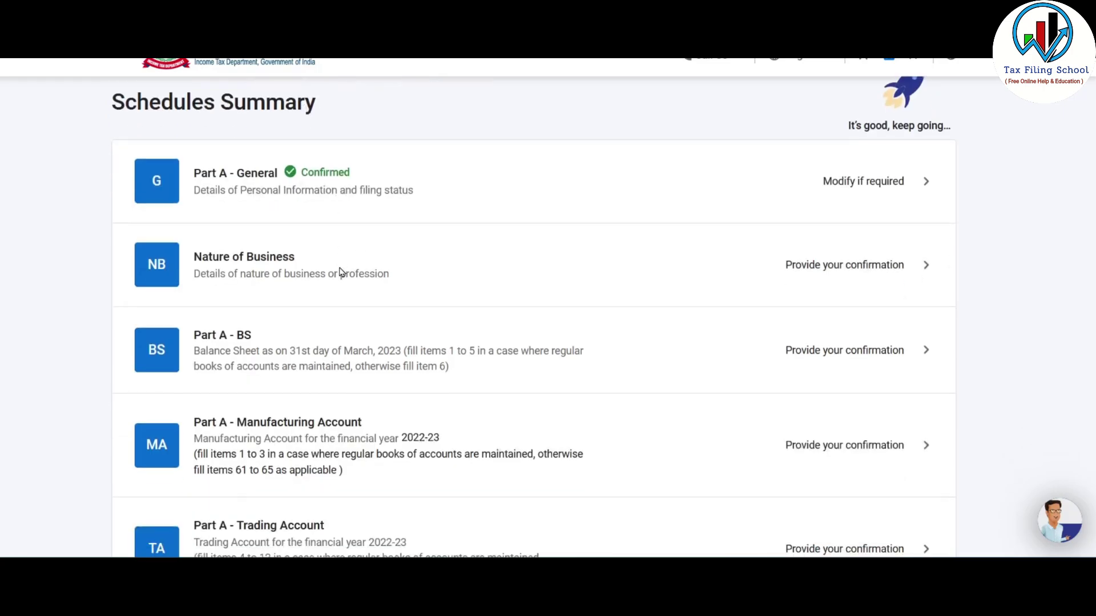
- Delete the agricultural services entry from Nature of Business, keeping the commission agents entry
{"action": "left_click", "coordinate": [646, 277]}
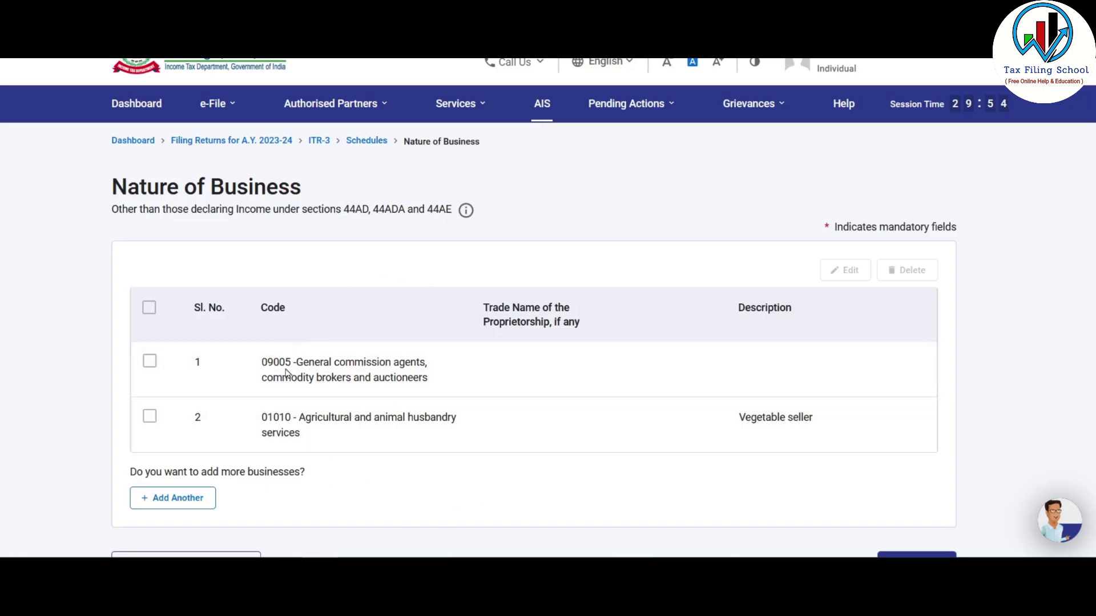
{"action": "scroll", "coordinate": [339, 349], "scroll_direction": "down", "scroll_amount": 2}
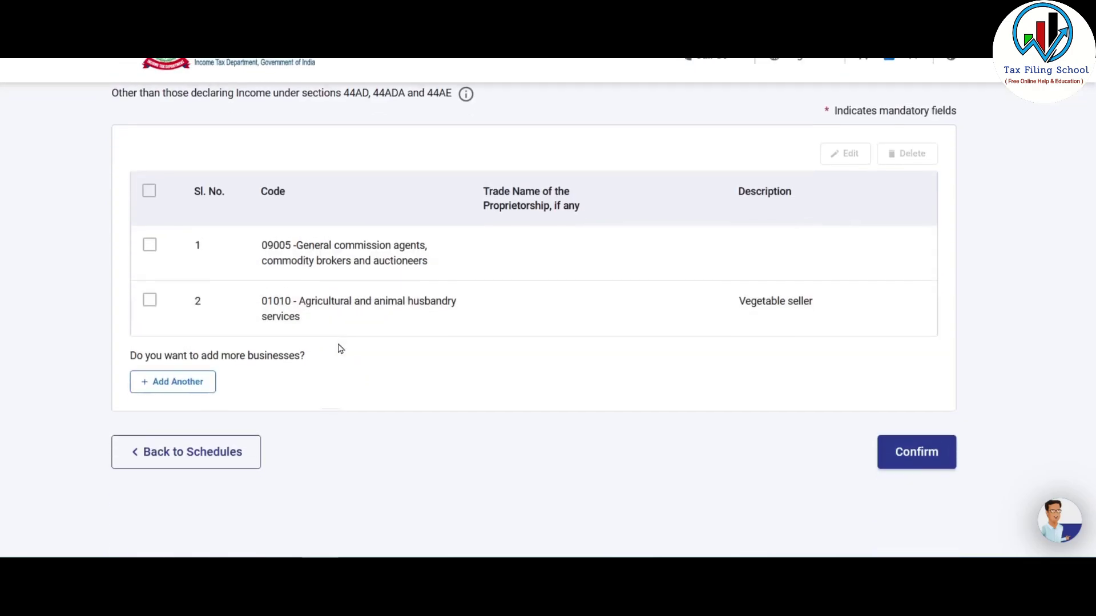
{"action": "left_click", "coordinate": [150, 299]}
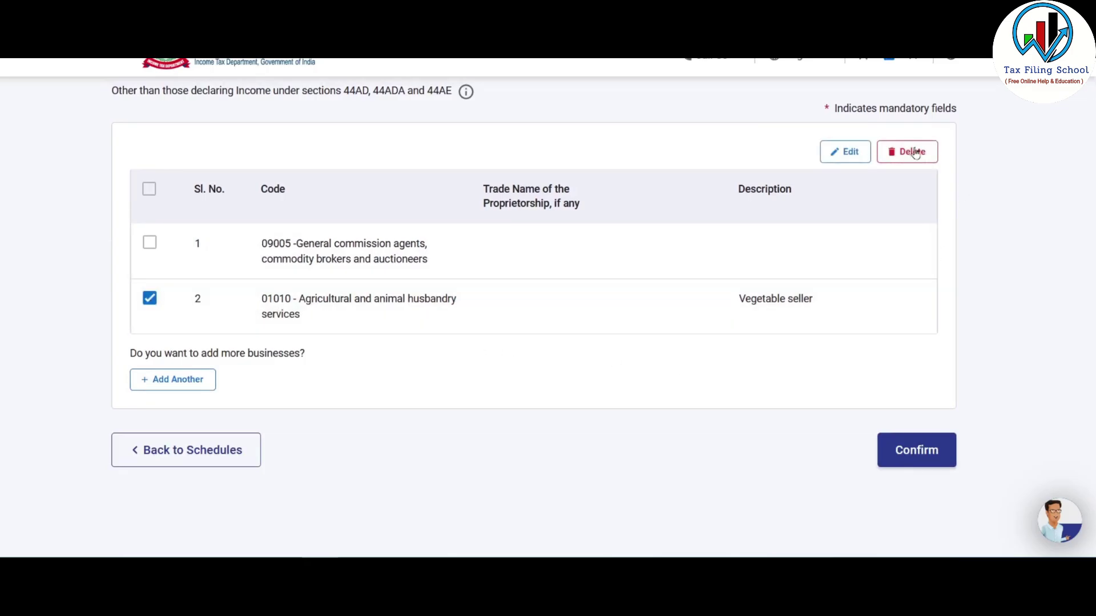
{"action": "left_click", "coordinate": [908, 152]}
{"action": "left_click", "coordinate": [649, 354]}
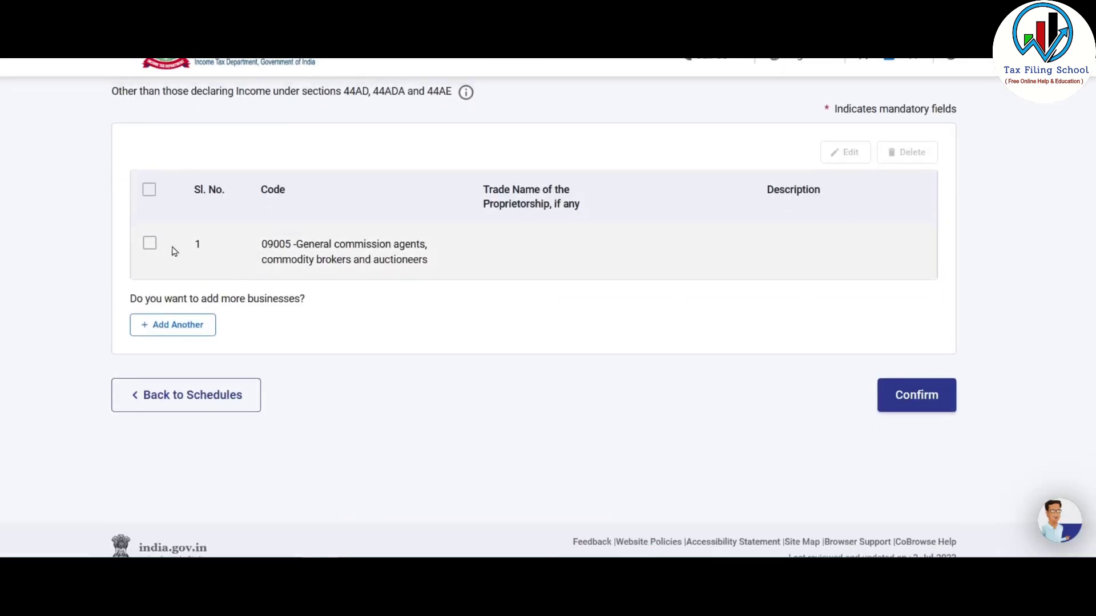
{"action": "left_click", "coordinate": [149, 245]}
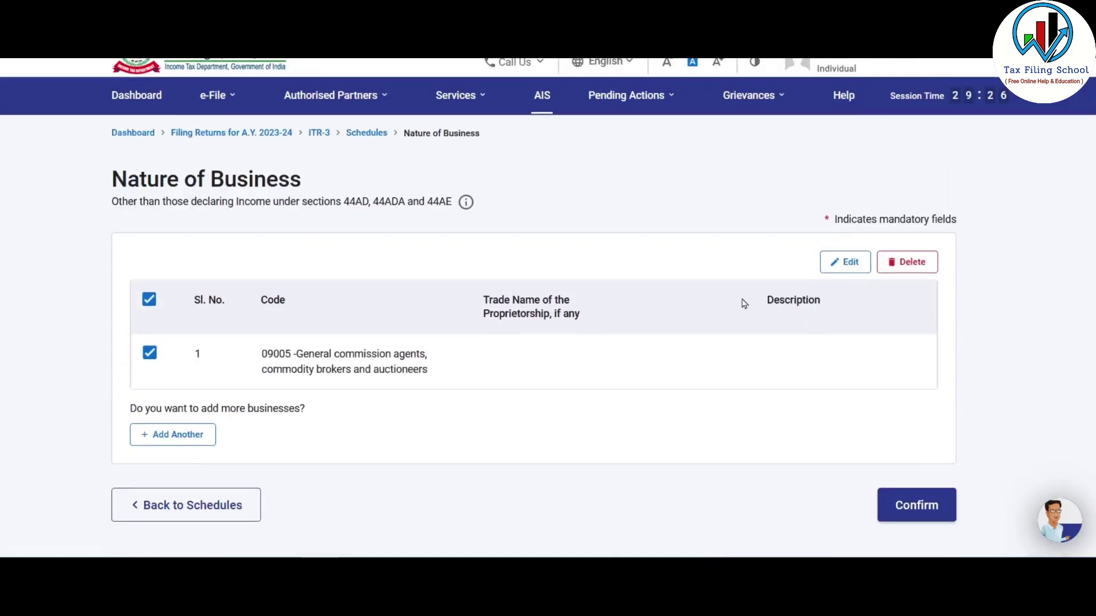
{"action": "left_click", "coordinate": [843, 270]}
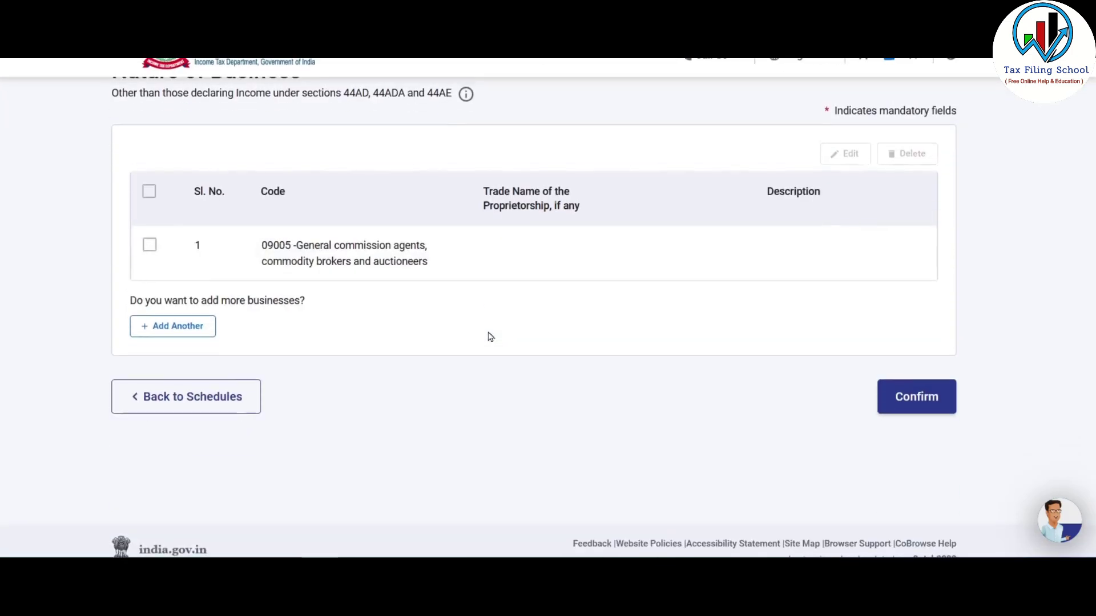
- Abandon adding another business code and confirm Nature of Business with code 09005
{"action": "left_click", "coordinate": [190, 330]}
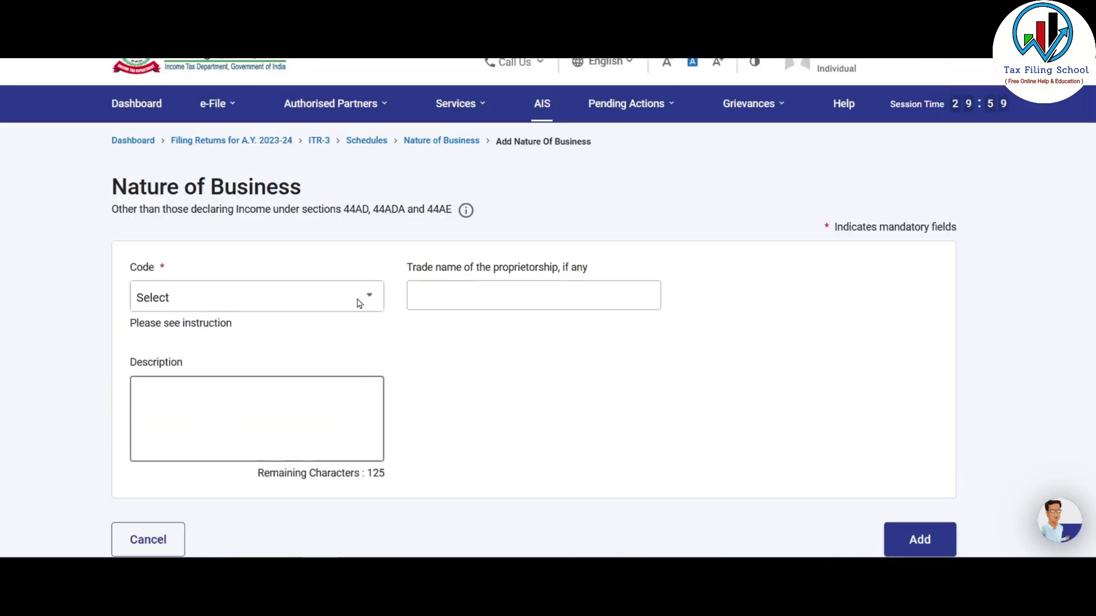
{"action": "left_click", "coordinate": [271, 301]}
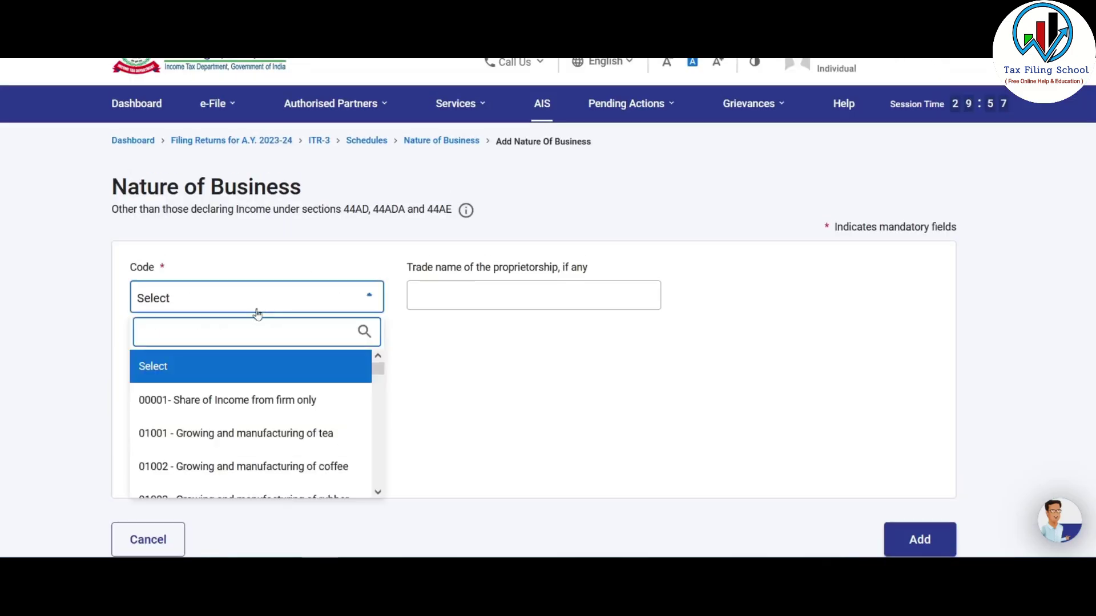
{"action": "left_click", "coordinate": [449, 371]}
{"action": "left_click", "coordinate": [186, 427]}
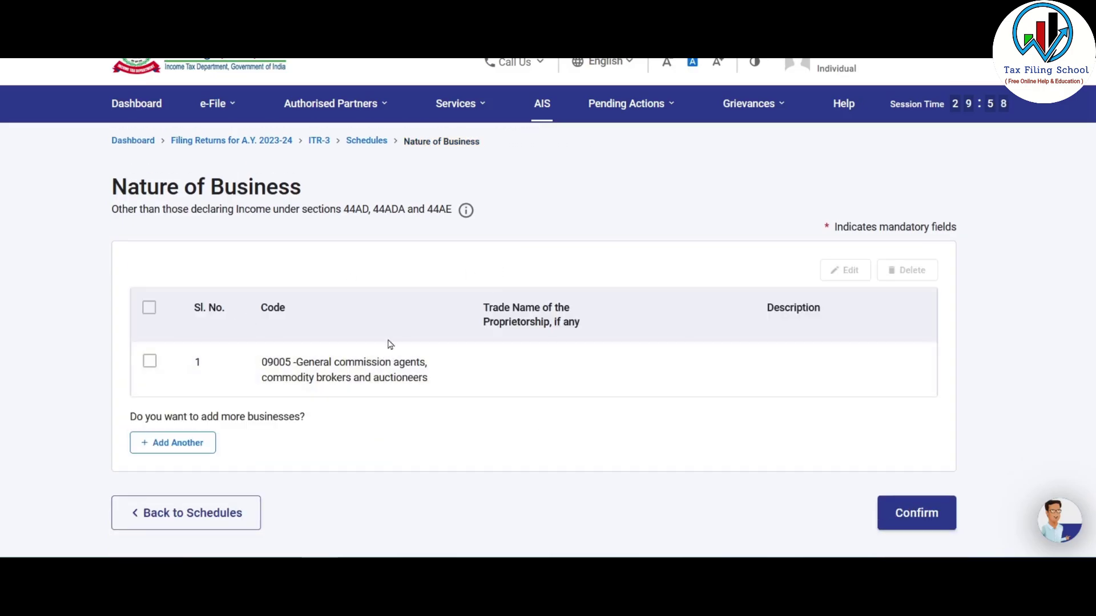
{"action": "scroll", "coordinate": [704, 315], "scroll_direction": "down", "scroll_amount": 2}
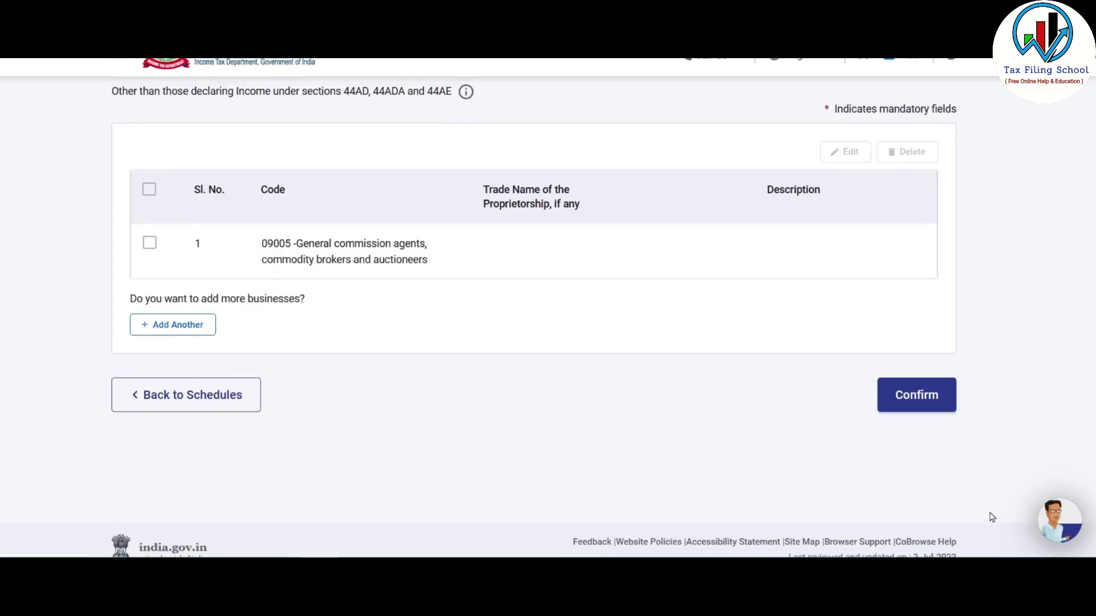
{"action": "left_click", "coordinate": [922, 391]}
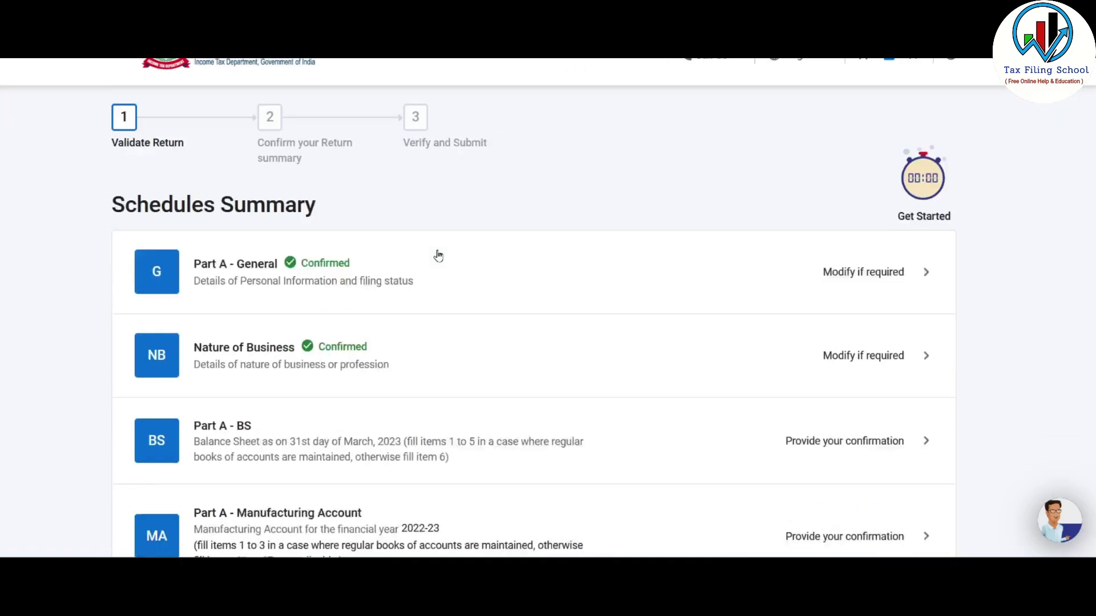
- Open the Part A - BS balance sheet schedule from the Schedules Summary
{"action": "scroll", "coordinate": [437, 255], "scroll_direction": "down", "scroll_amount": 2}
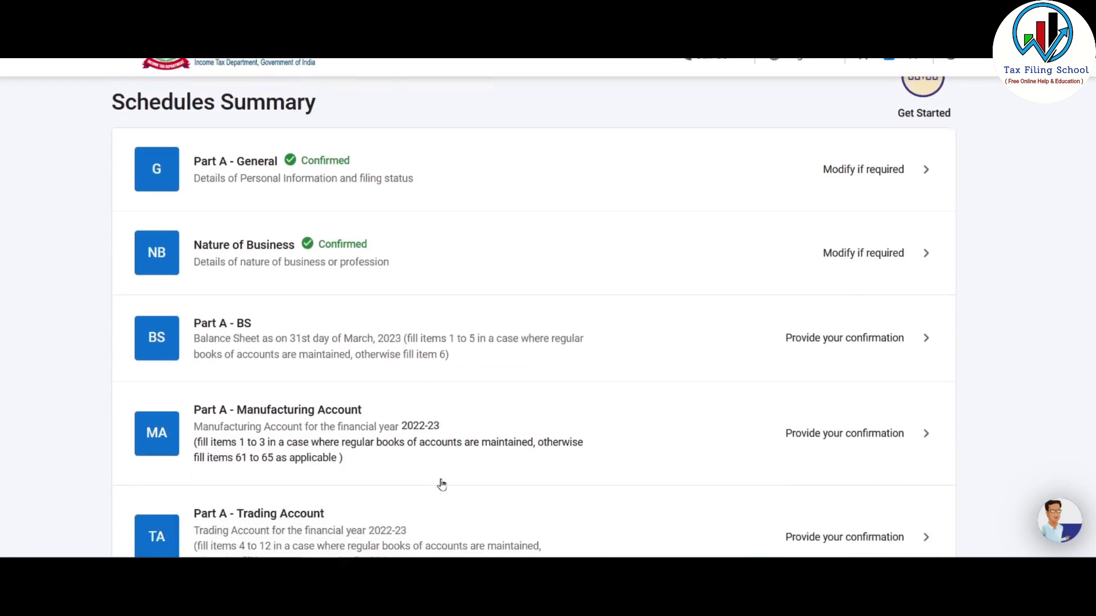
{"action": "scroll", "coordinate": [440, 482], "scroll_direction": "down", "scroll_amount": 1}
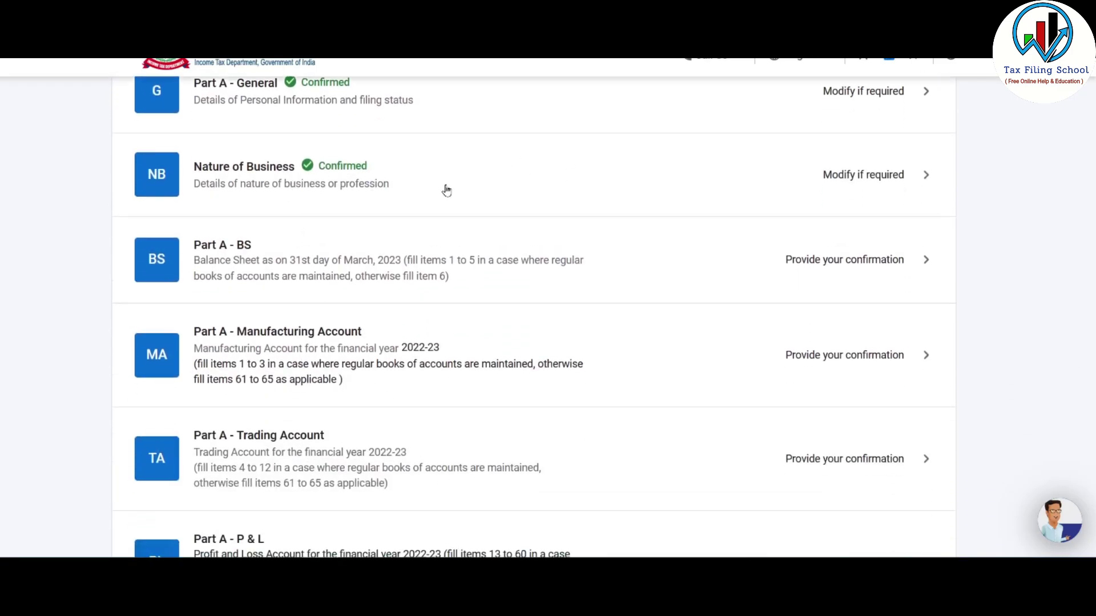
{"action": "scroll", "coordinate": [337, 174], "scroll_direction": "down", "scroll_amount": 1}
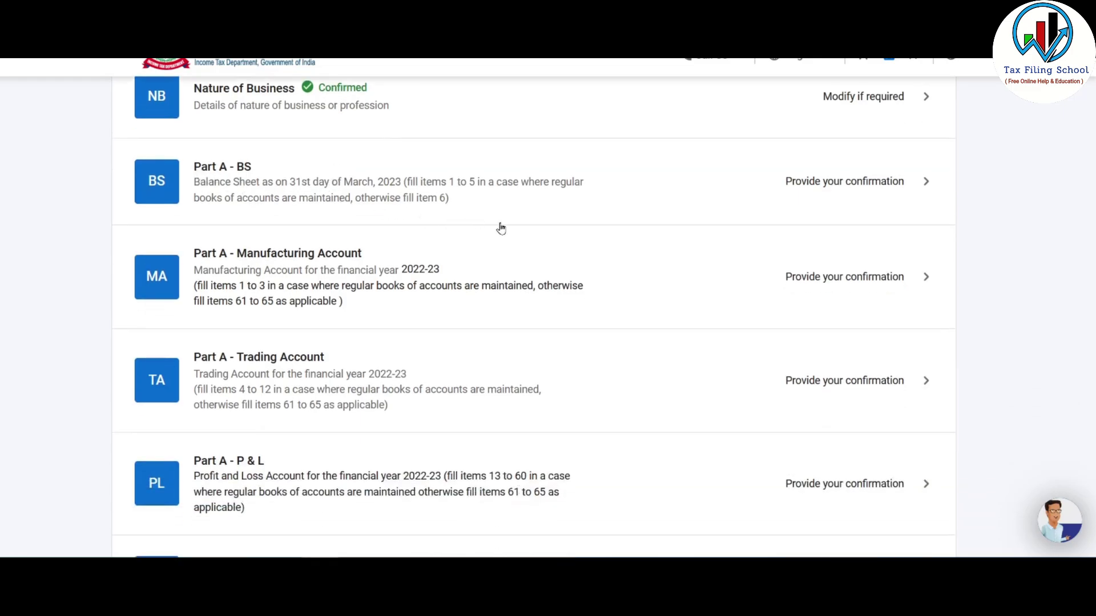
{"action": "left_click", "coordinate": [646, 188]}
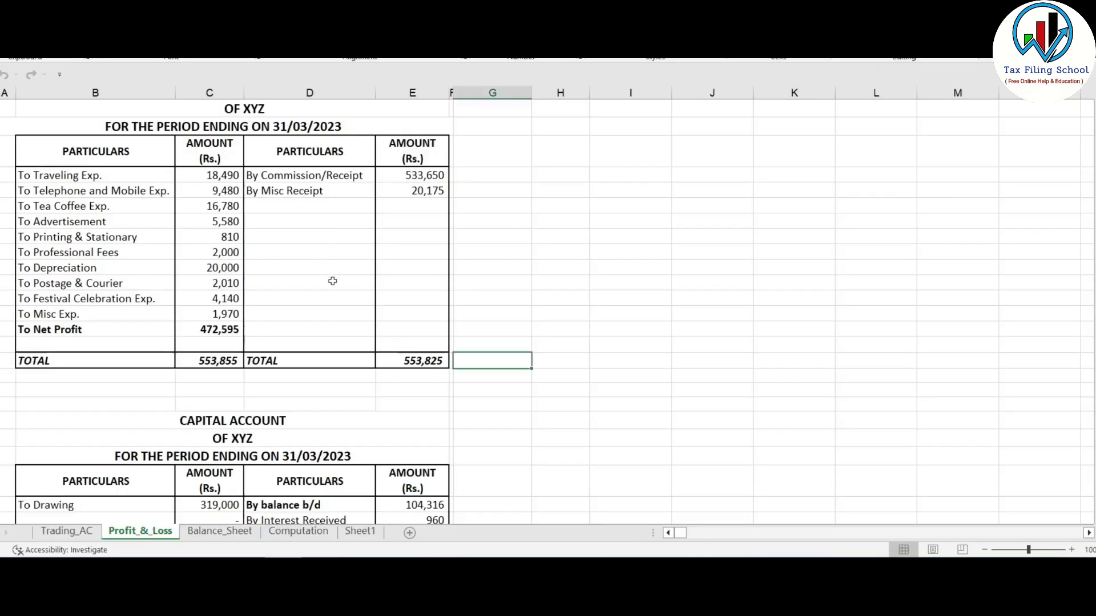
- Check the sum of the amounts on Excel's Balance_Sheet sheet, then return to the portal
{"action": "key", "text": "ctrl+Page_Down"}
{"action": "left_click_drag", "start_coordinate": [191, 222], "coordinate": [432, 394]}
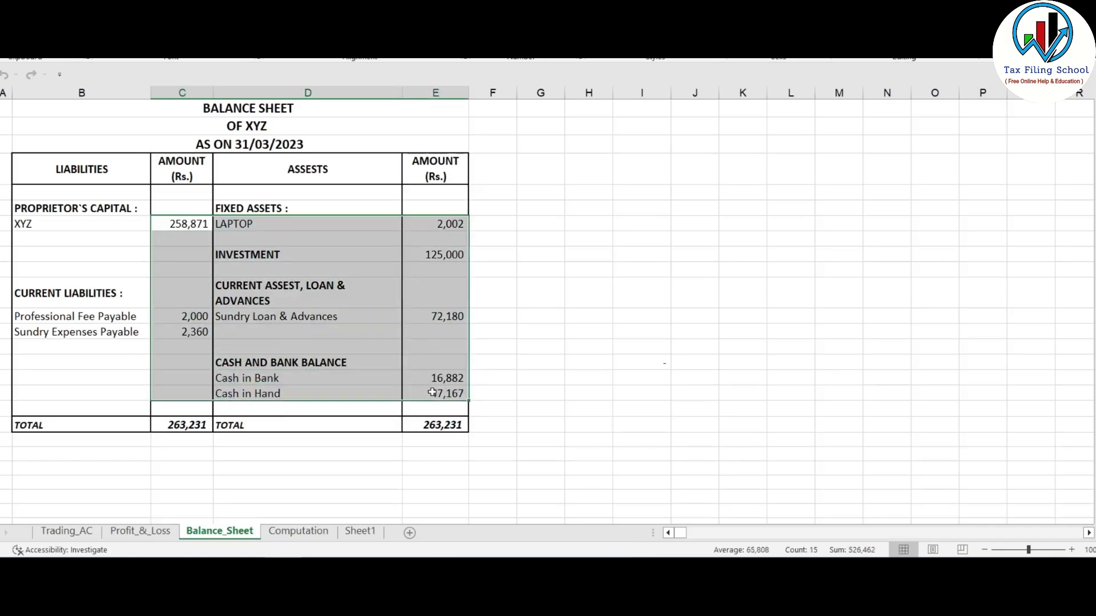
{"action": "left_click", "coordinate": [228, 280]}
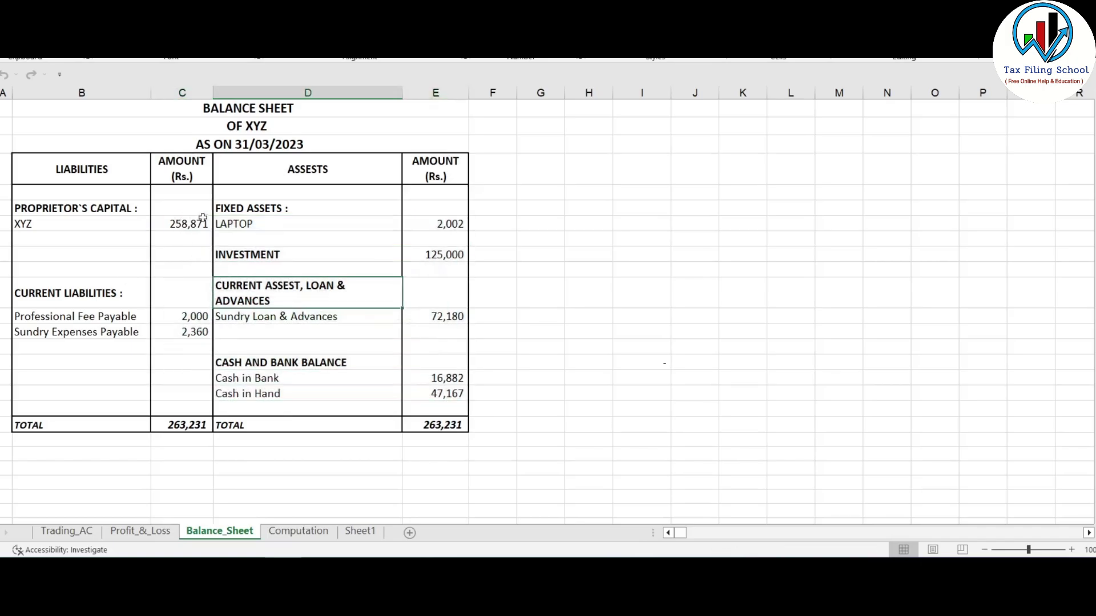
{"action": "key", "text": "alt+Tab"}
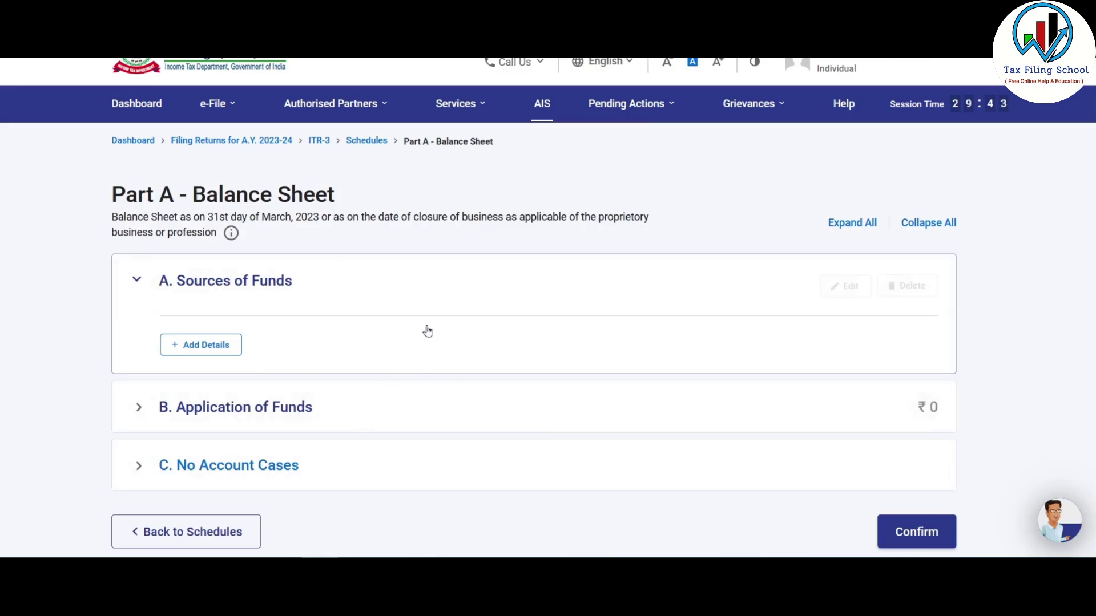
- Enter 258871 as Proprietor's capital under Sources of Funds, taken from the Excel balance sheet
{"action": "scroll", "coordinate": [425, 328], "scroll_direction": "down", "scroll_amount": 2}
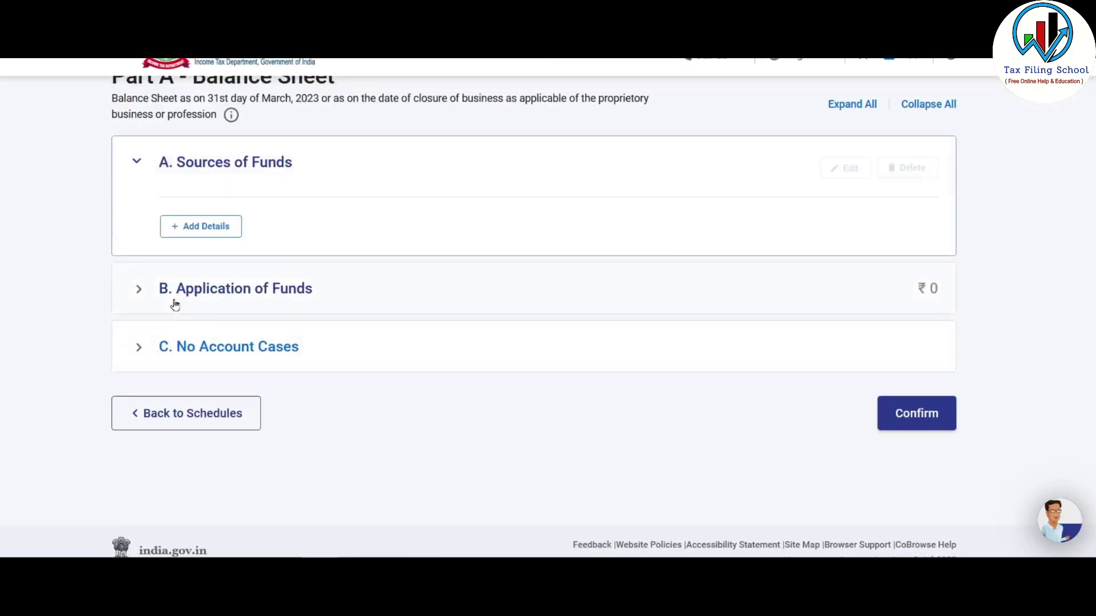
{"action": "left_click", "coordinate": [323, 290]}
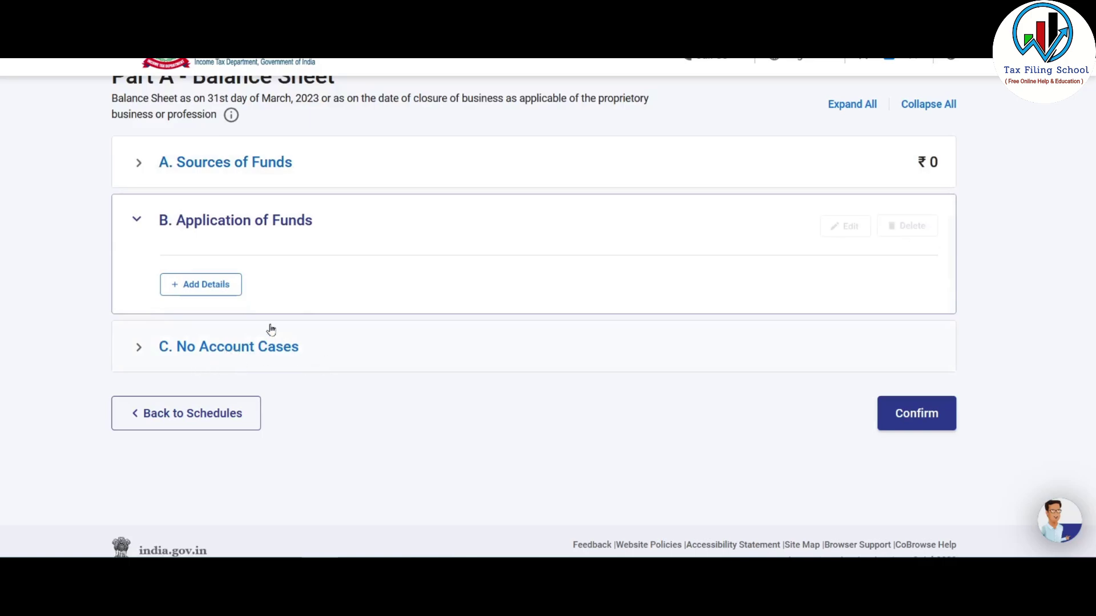
{"action": "left_click", "coordinate": [215, 166]}
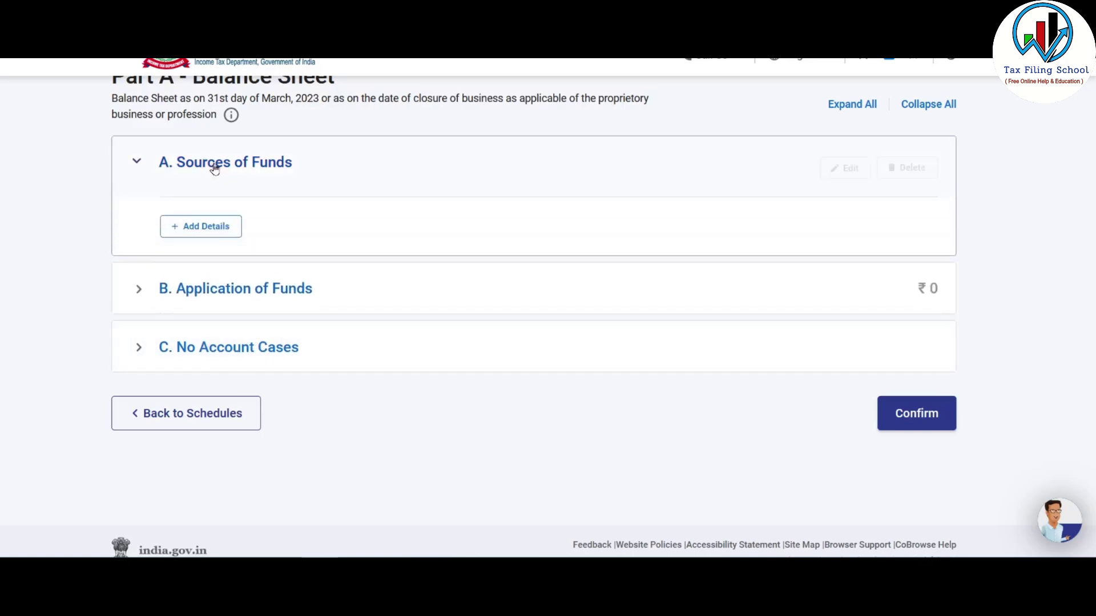
{"action": "left_click", "coordinate": [216, 228]}
{"action": "scroll", "coordinate": [325, 265], "scroll_direction": "down", "scroll_amount": 2}
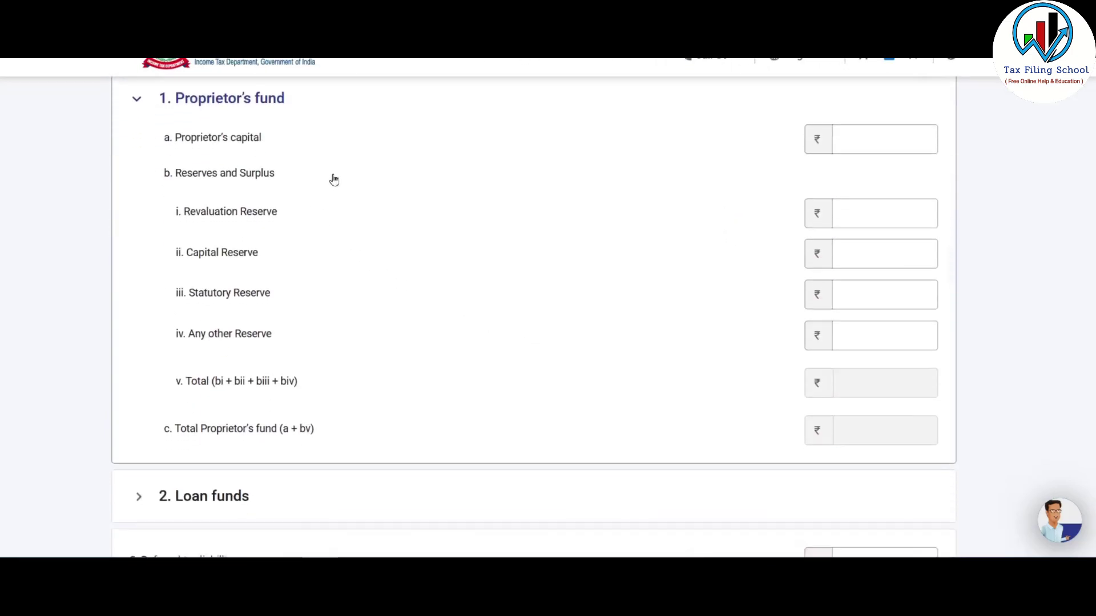
{"action": "scroll", "coordinate": [367, 166], "scroll_direction": "down", "scroll_amount": 3}
{"action": "scroll", "coordinate": [369, 169], "scroll_direction": "up", "scroll_amount": 4}
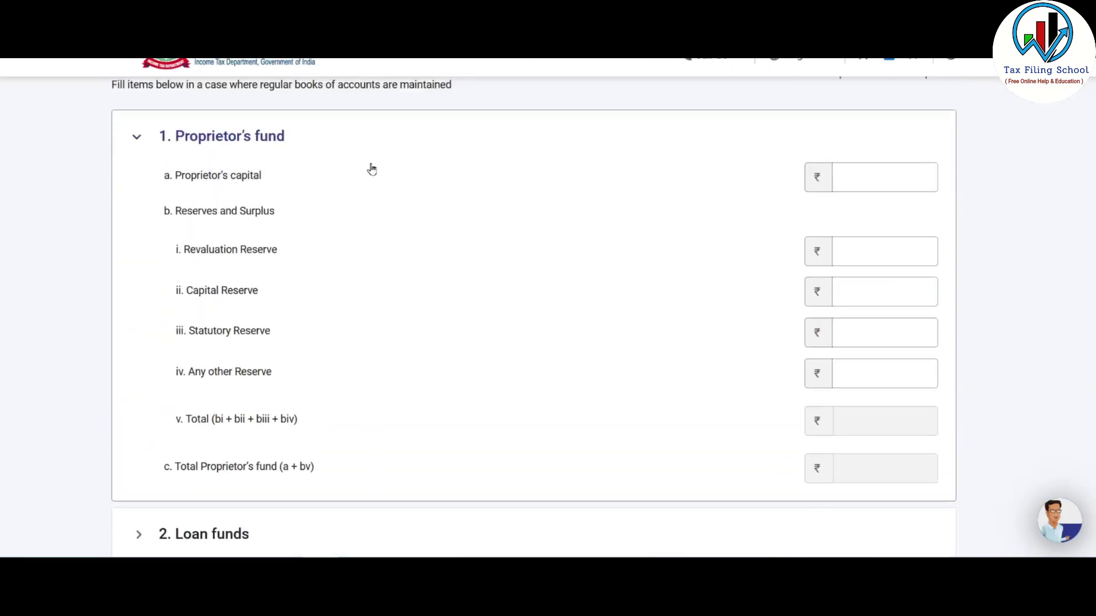
{"action": "left_click", "coordinate": [877, 169]}
{"action": "key", "text": "alt+Tab"}
{"action": "left_click", "coordinate": [195, 234]}
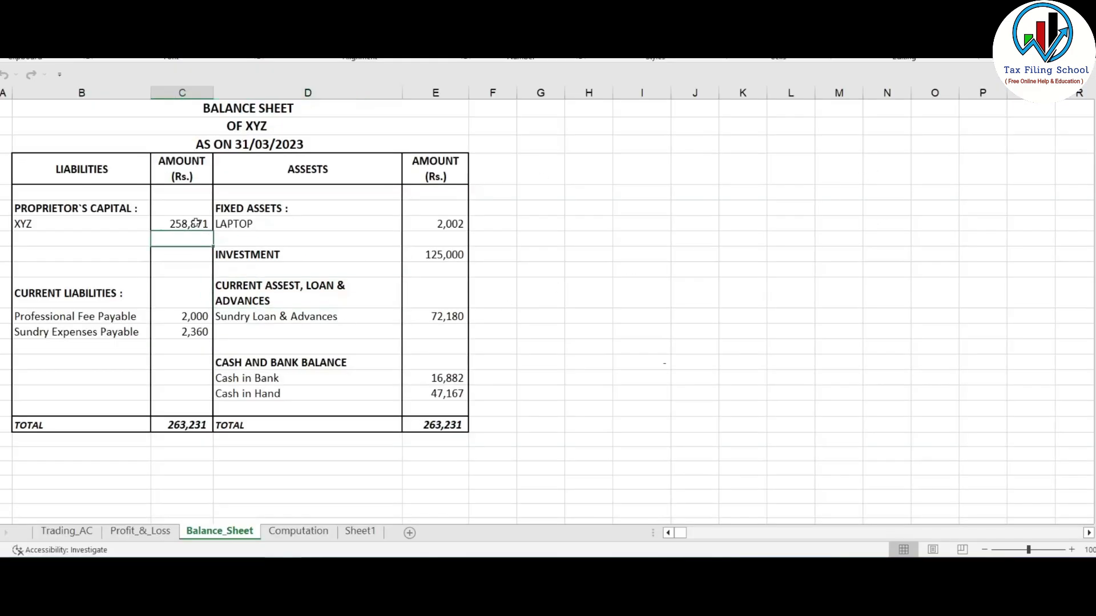
{"action": "left_click", "coordinate": [192, 224]}
{"action": "key", "text": "alt+Tab"}
{"action": "type", "text": "258871"}
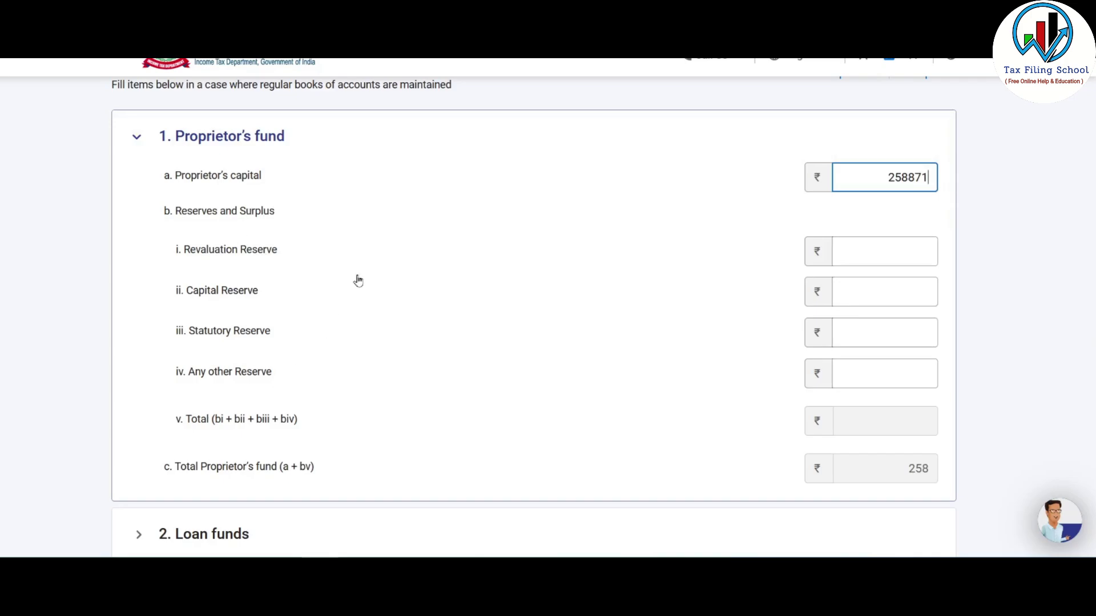
- Review the empty Loan funds and Advances sections, then add the Sources of Funds totalling ₹2,58,871
{"action": "scroll", "coordinate": [448, 245], "scroll_direction": "down", "scroll_amount": 4}
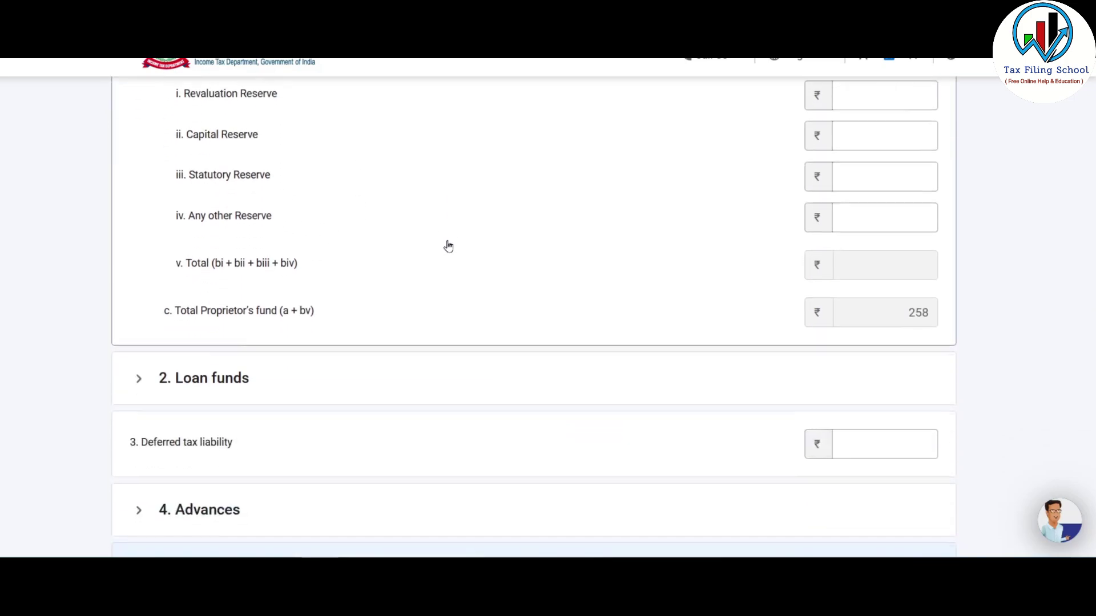
{"action": "left_click", "coordinate": [194, 300]}
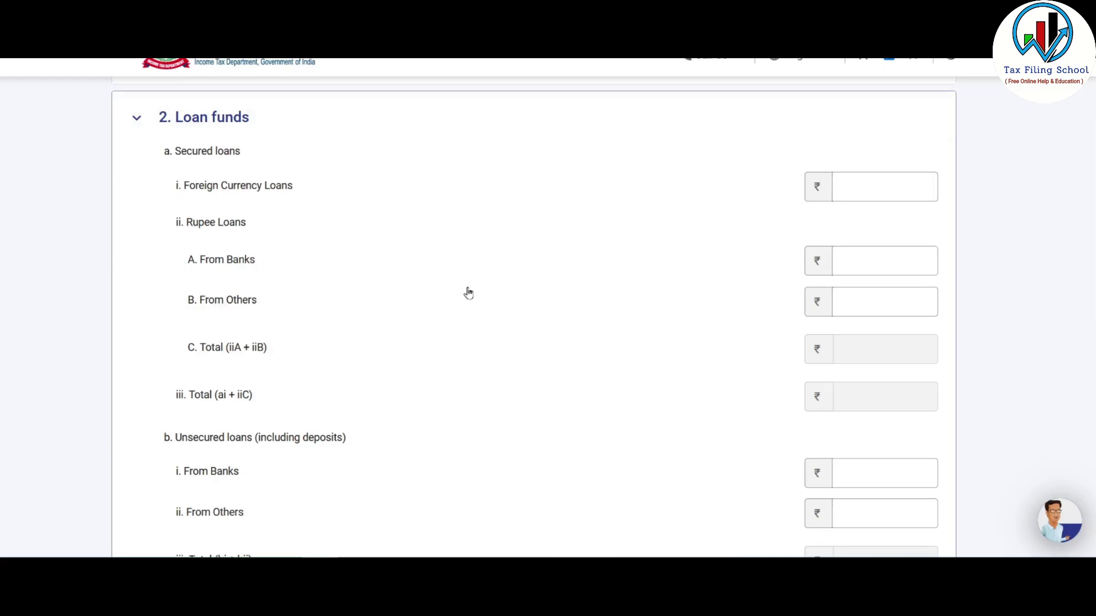
{"action": "scroll", "coordinate": [468, 293], "scroll_direction": "down", "scroll_amount": 3}
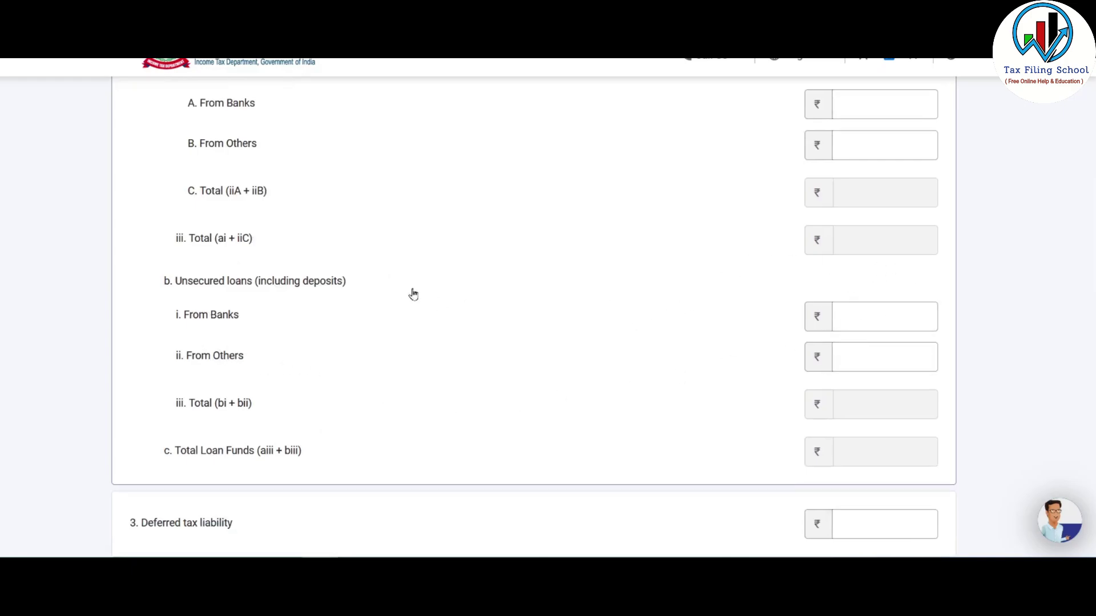
{"action": "scroll", "coordinate": [496, 325], "scroll_direction": "up", "scroll_amount": 4}
{"action": "left_click", "coordinate": [232, 195]}
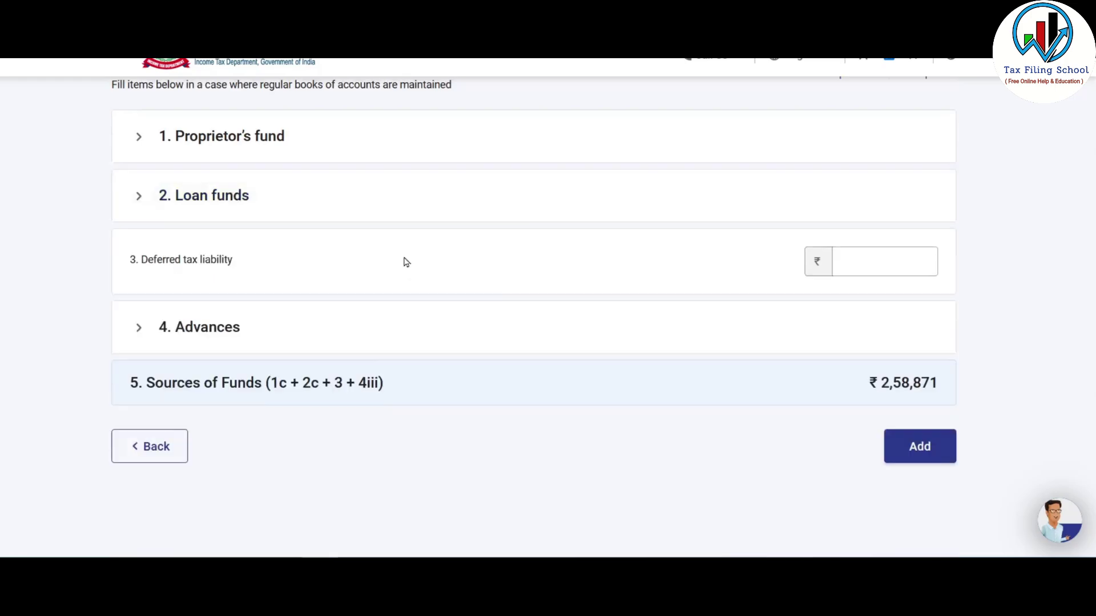
{"action": "scroll", "coordinate": [403, 263], "scroll_direction": "down", "scroll_amount": 2}
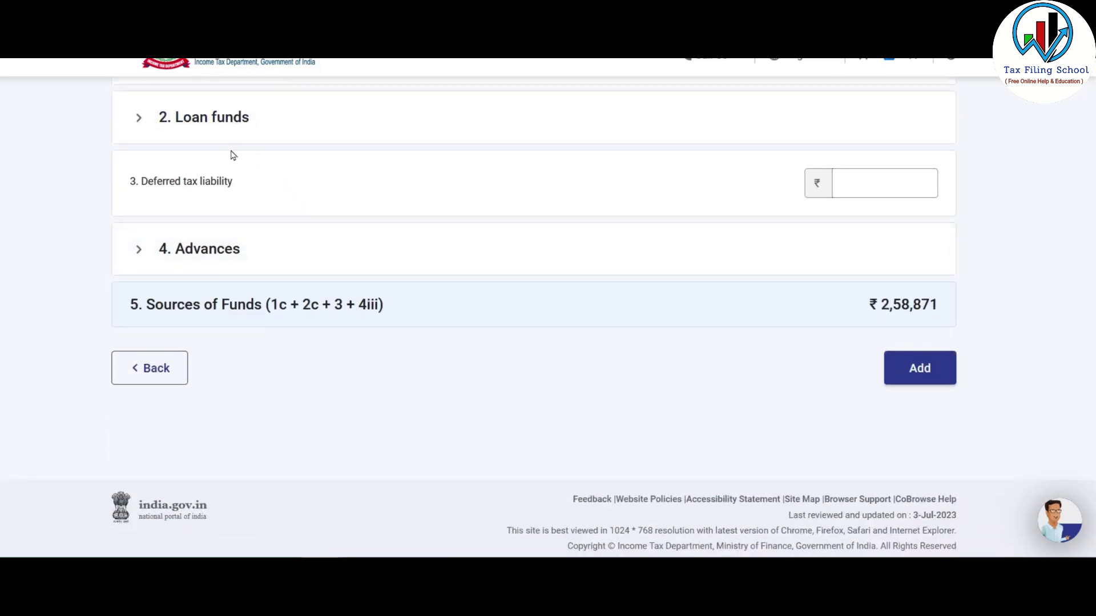
{"action": "left_click", "coordinate": [195, 251]}
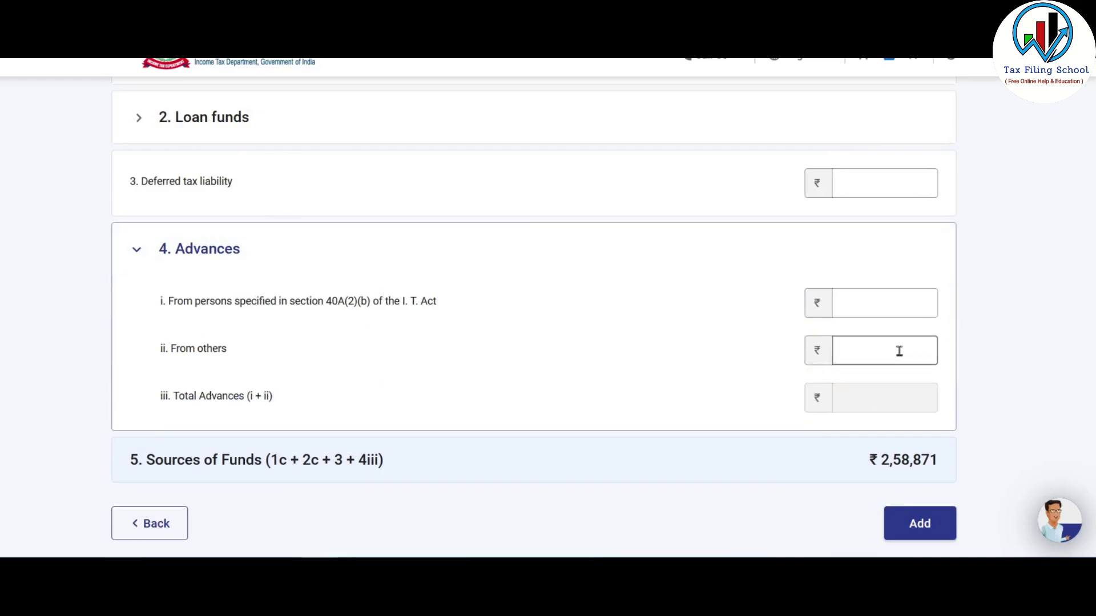
{"action": "left_click", "coordinate": [187, 275]}
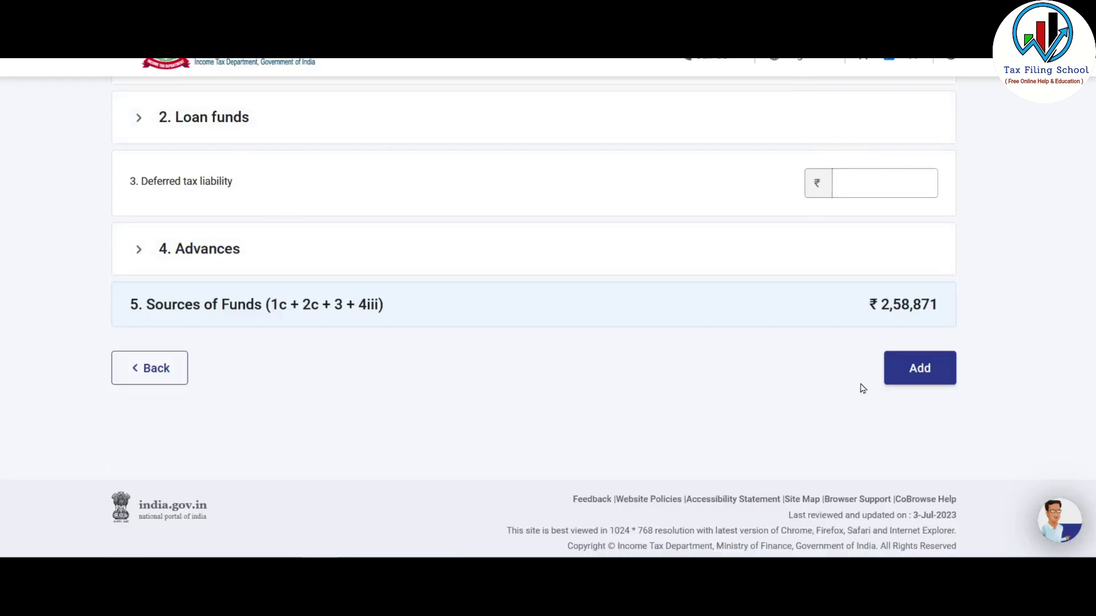
{"action": "left_click", "coordinate": [925, 374]}
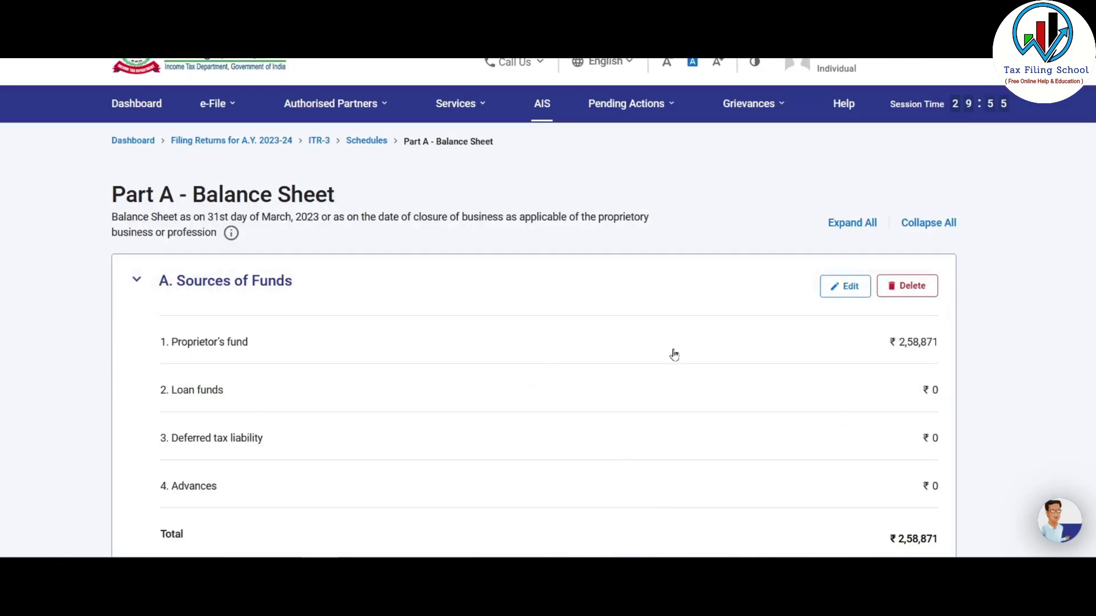
- Start entering Application of Funds details, checking the Excel balance sheet for figures
{"action": "left_click", "coordinate": [257, 282]}
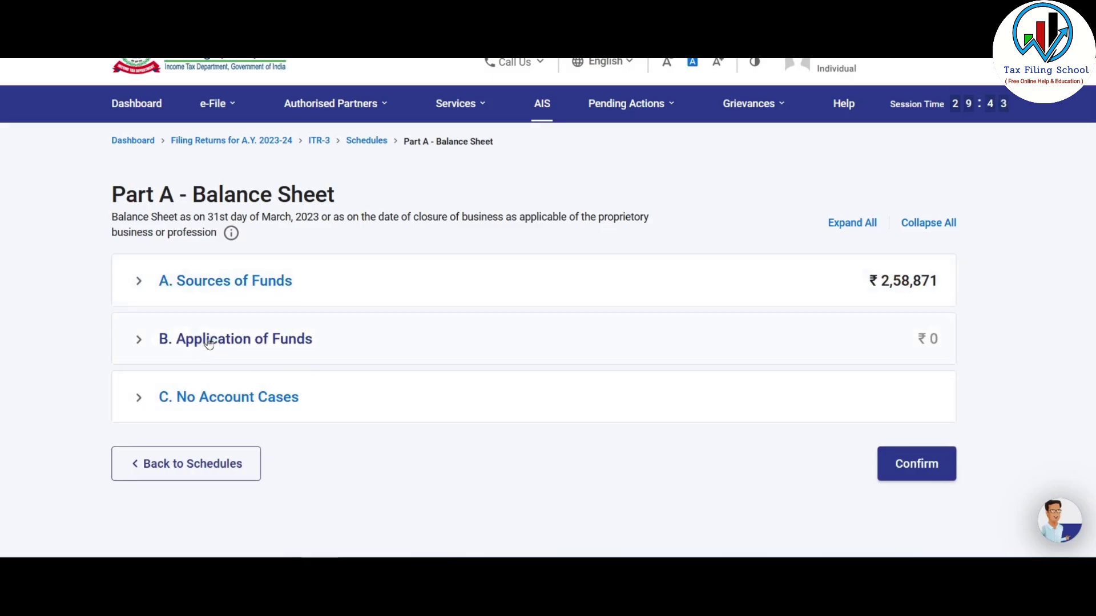
{"action": "left_click", "coordinate": [258, 341]}
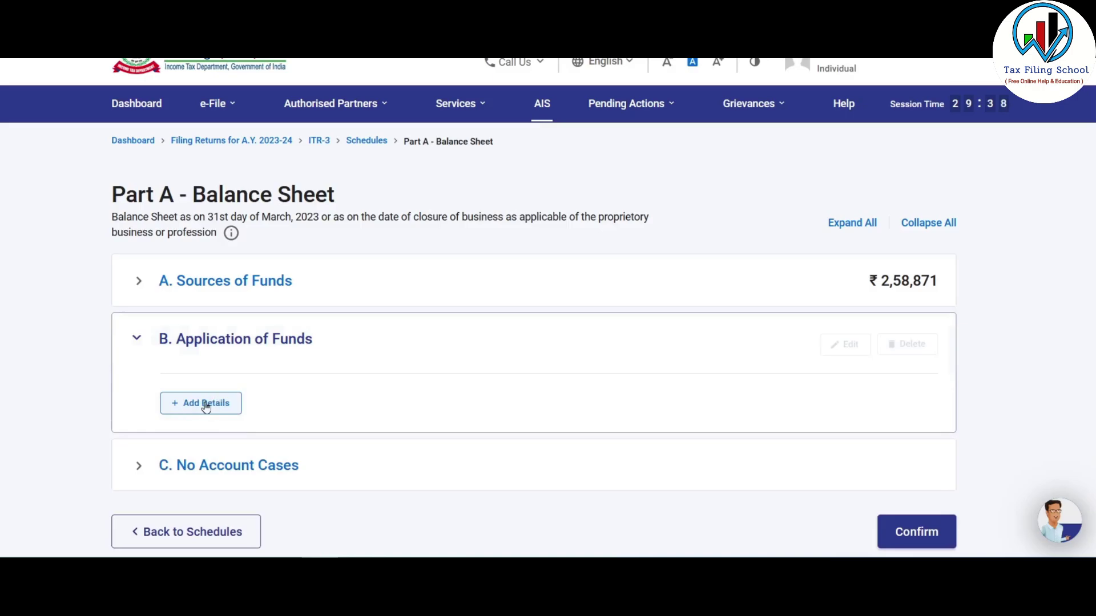
{"action": "left_click", "coordinate": [203, 403]}
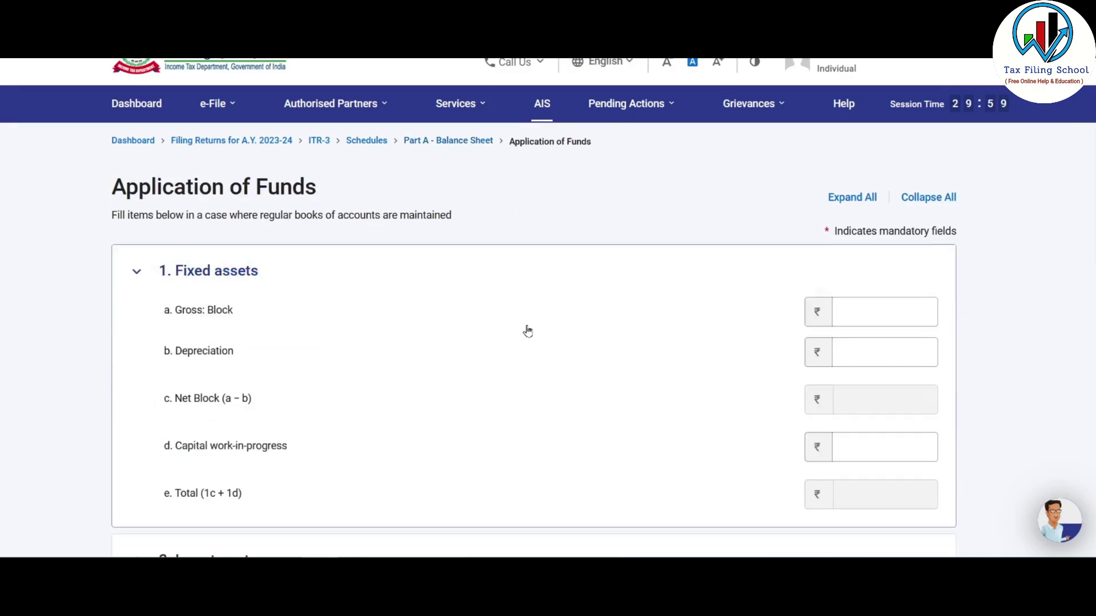
{"action": "scroll", "coordinate": [527, 331], "scroll_direction": "down", "scroll_amount": 2}
{"action": "scroll", "coordinate": [430, 272], "scroll_direction": "down", "scroll_amount": 2}
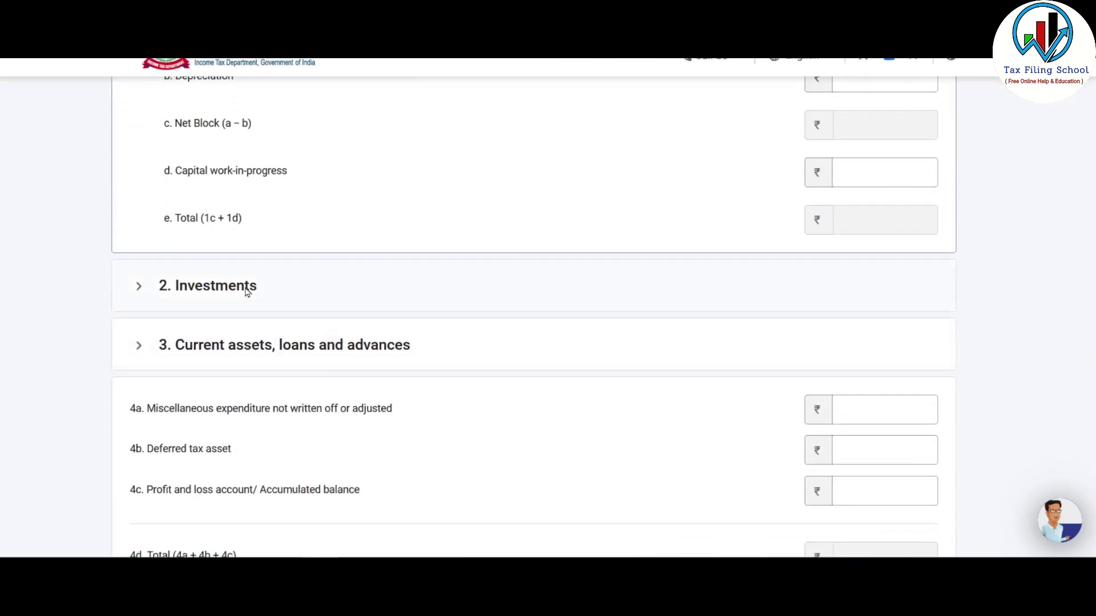
{"action": "scroll", "coordinate": [311, 340], "scroll_direction": "down", "scroll_amount": 2}
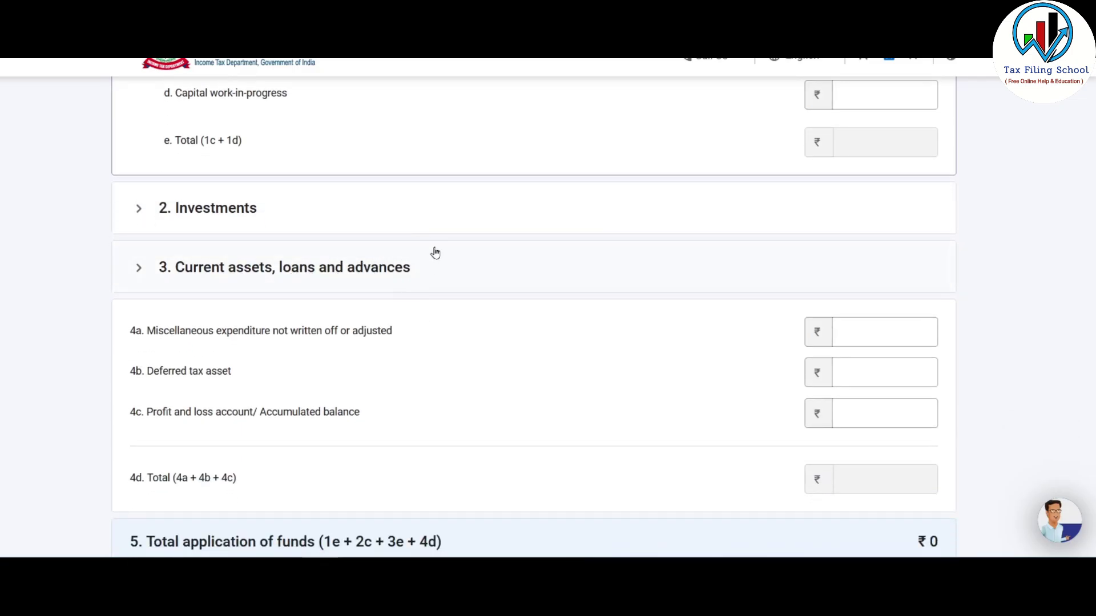
{"action": "scroll", "coordinate": [426, 384], "scroll_direction": "down", "scroll_amount": 2}
{"action": "scroll", "coordinate": [409, 464], "scroll_direction": "up", "scroll_amount": 4}
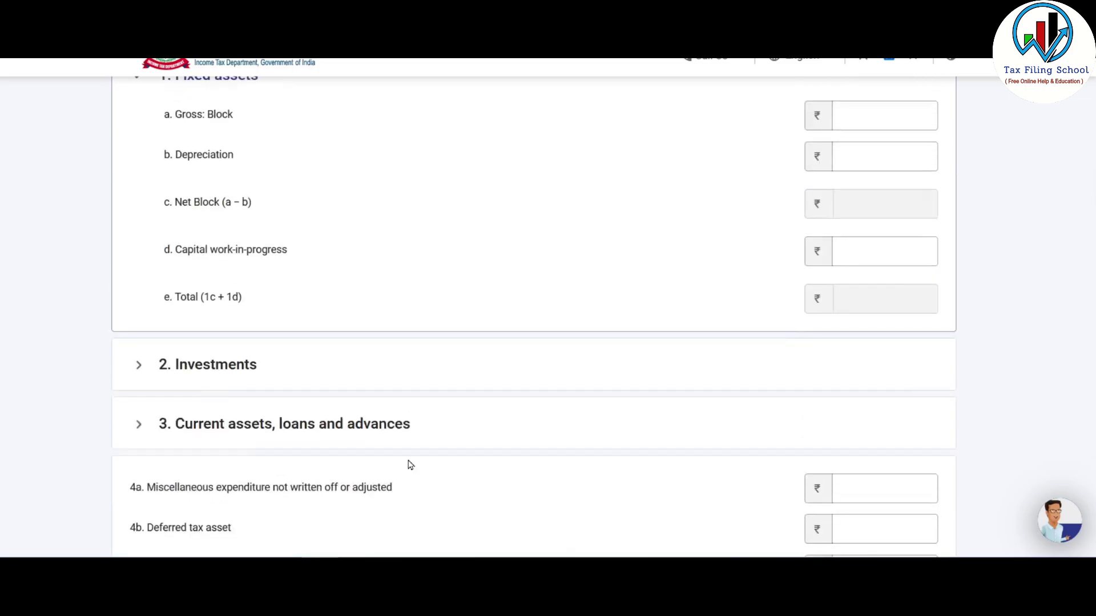
{"action": "key", "text": "alt+Tab"}
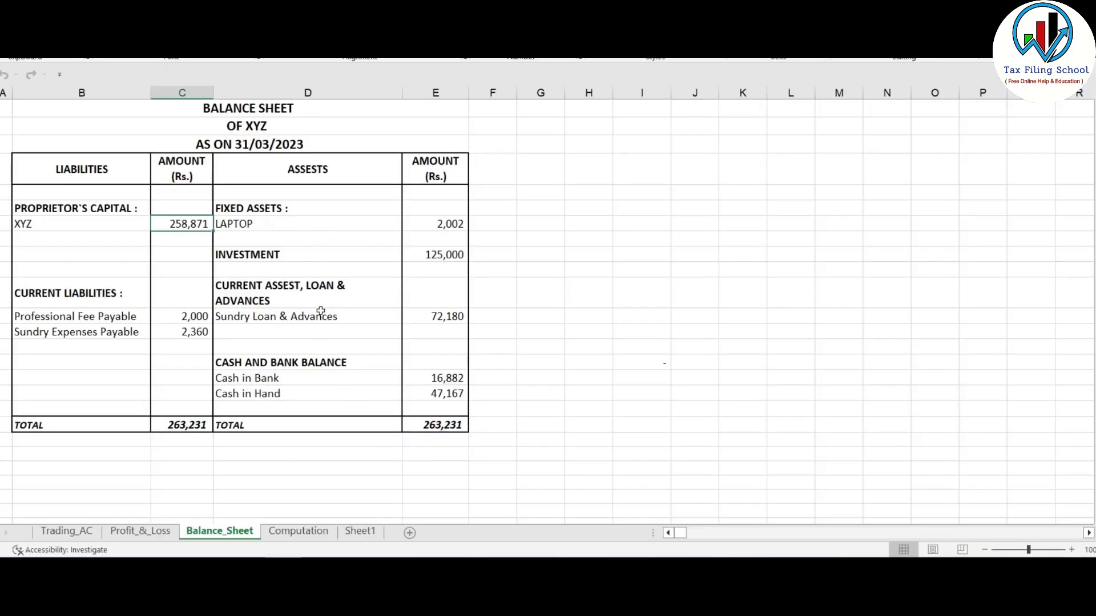
{"action": "key", "text": "alt+Tab"}
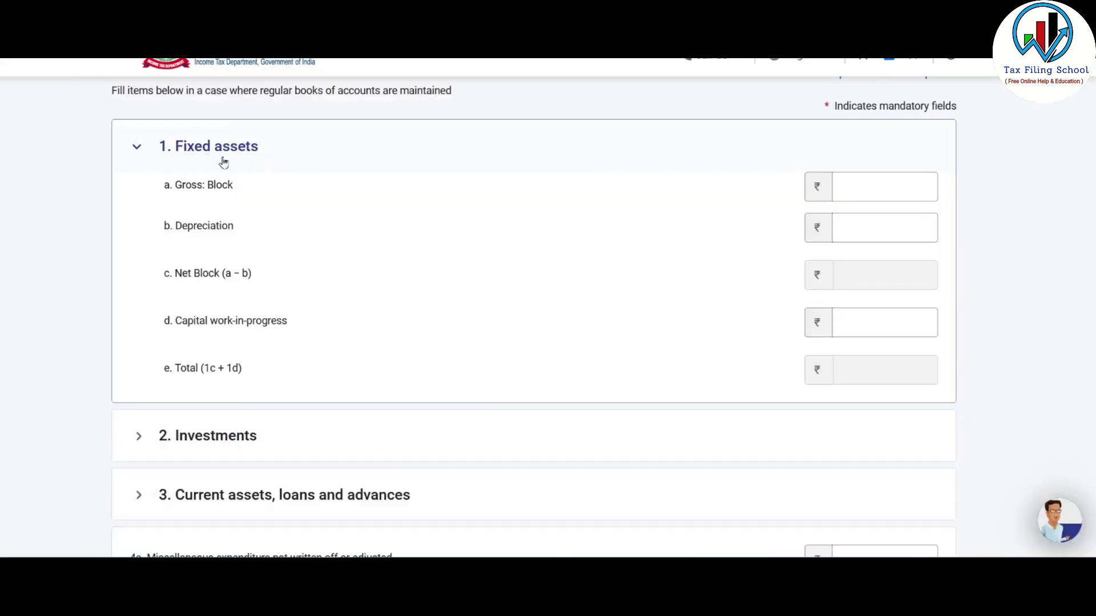
- Look up the laptop's 30,000 balance and 50,000 opening WDV in Excel's depreciation chart
{"action": "left_click", "coordinate": [262, 184]}
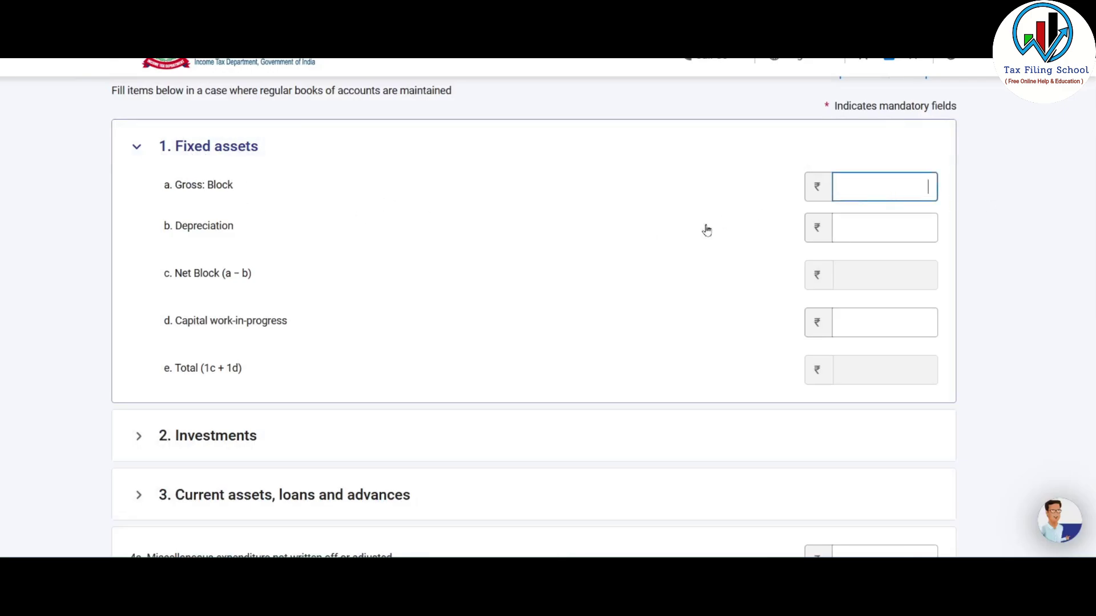
{"action": "left_click", "coordinate": [858, 225]}
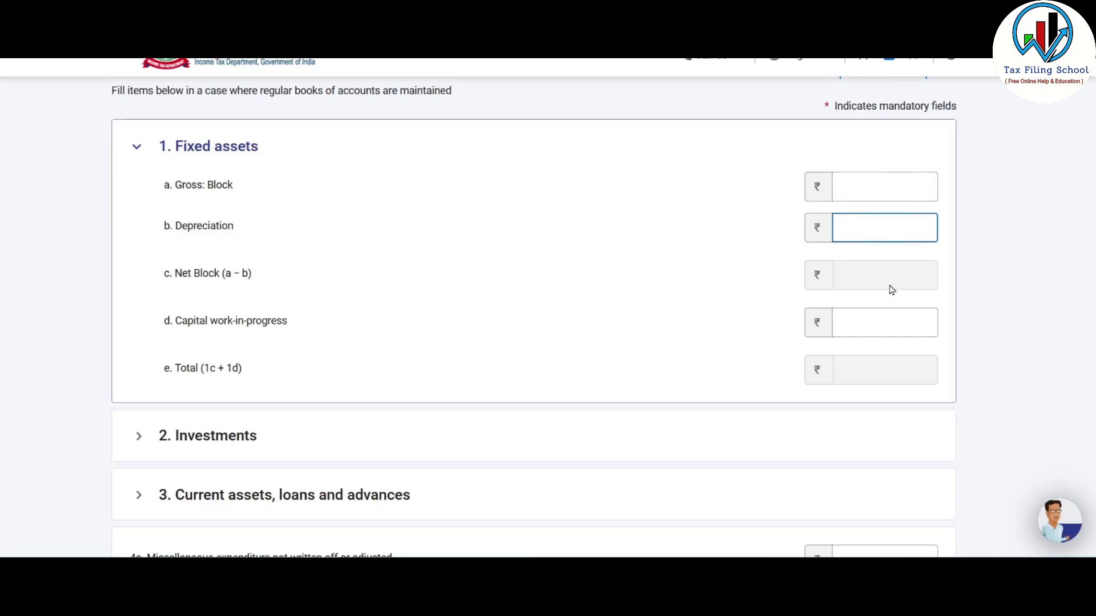
{"action": "key", "text": "alt+Tab"}
{"action": "left_click", "coordinate": [244, 224]}
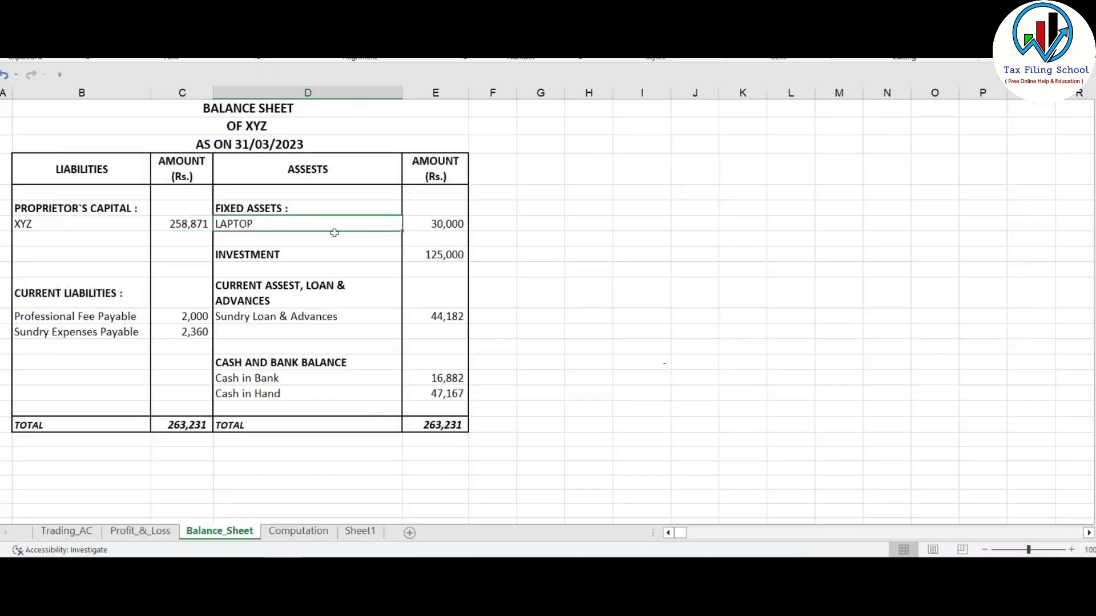
{"action": "left_click", "coordinate": [443, 225]}
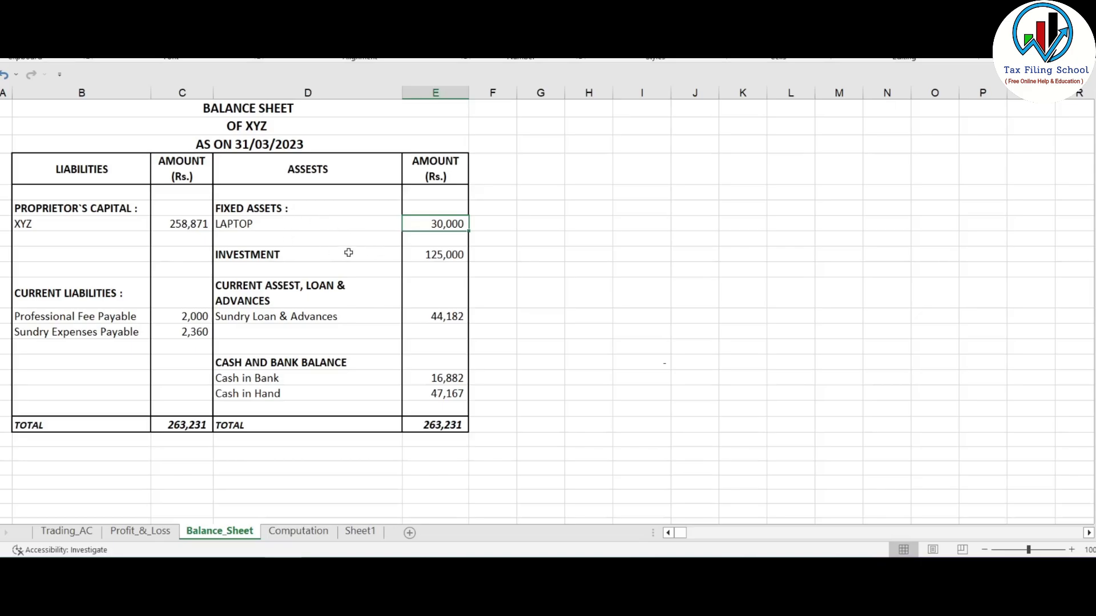
{"action": "left_click", "coordinate": [298, 531]}
{"action": "scroll", "coordinate": [200, 399], "scroll_direction": "down", "scroll_amount": 2}
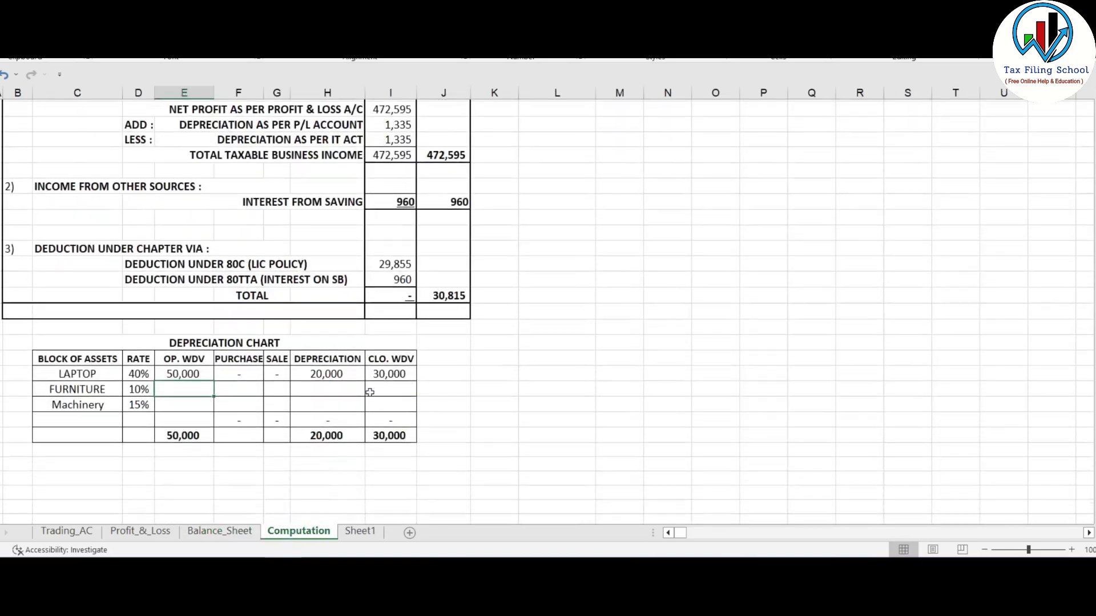
{"action": "scroll", "coordinate": [199, 398], "scroll_direction": "up", "scroll_amount": 1}
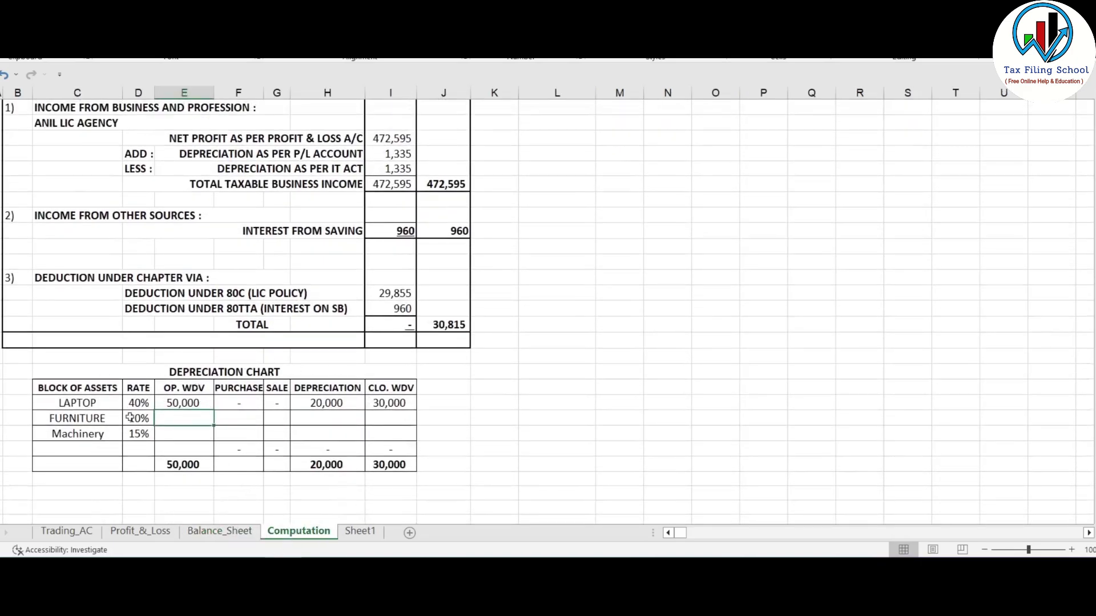
{"action": "left_click", "coordinate": [184, 403]}
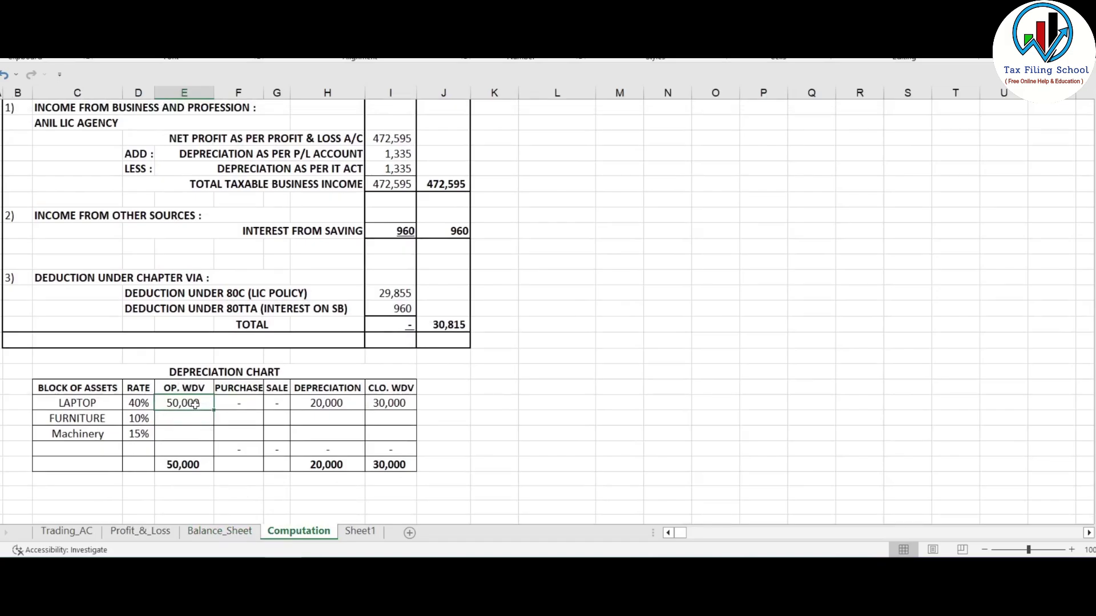
- Enter Fixed assets Gross Block 50,000 and Depreciation 20,000, giving Net Block 30,000
{"action": "type", "text": "50000"}
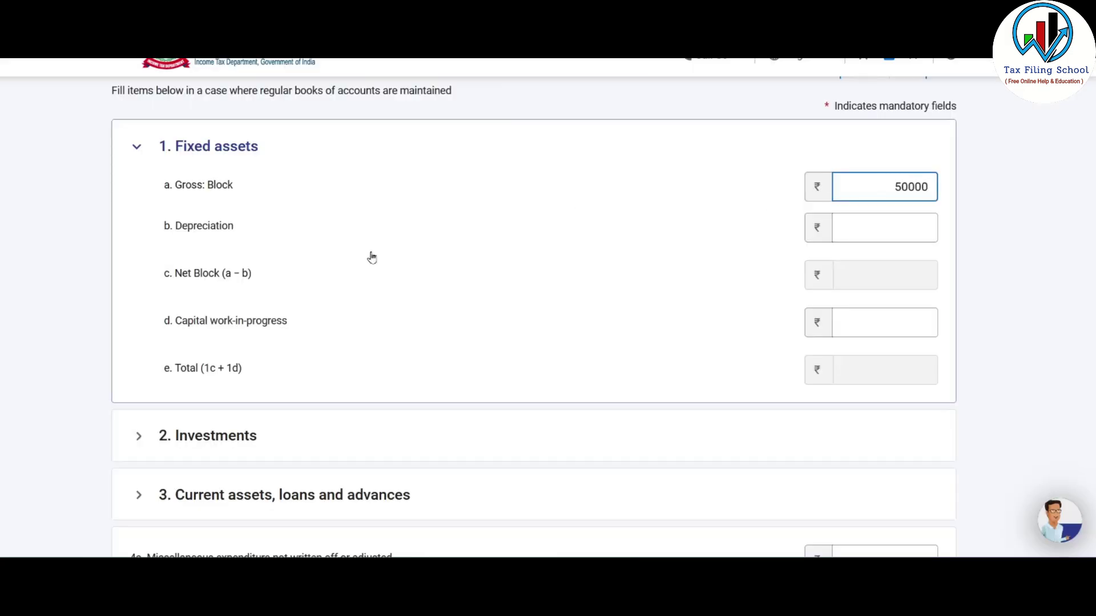
{"action": "left_click", "coordinate": [370, 254]}
{"action": "left_click", "coordinate": [872, 222]}
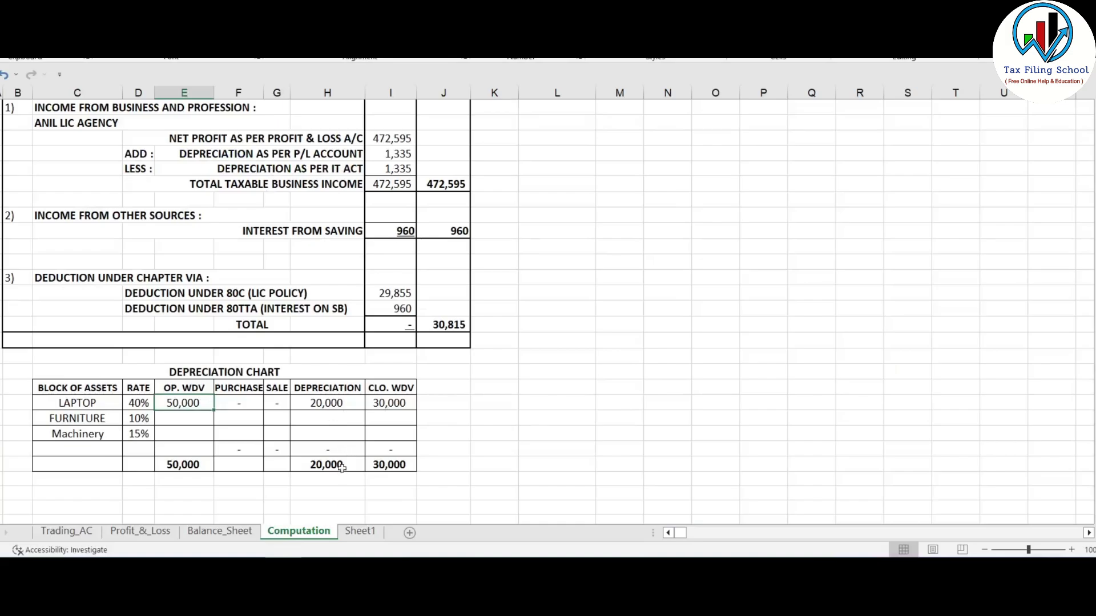
{"action": "type", "text": "20000"}
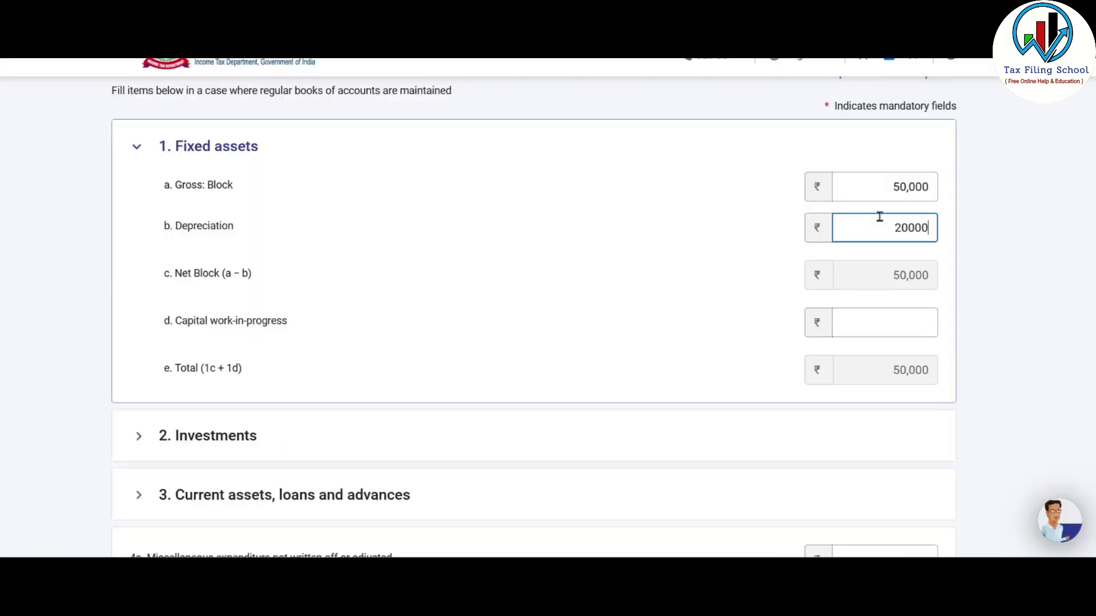
{"action": "left_click", "coordinate": [939, 240]}
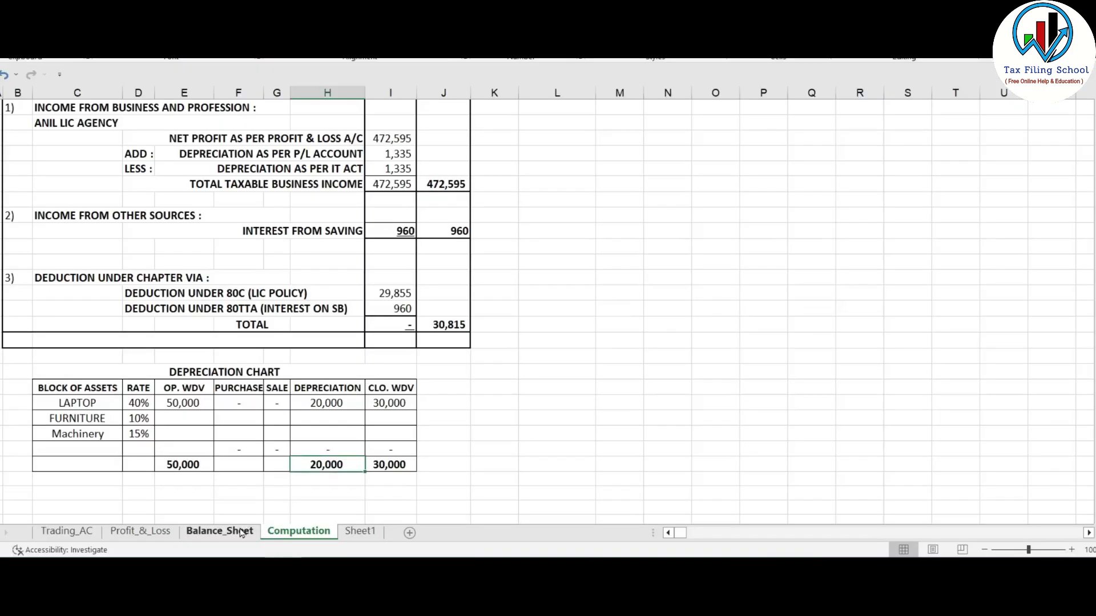
{"action": "left_click", "coordinate": [220, 530]}
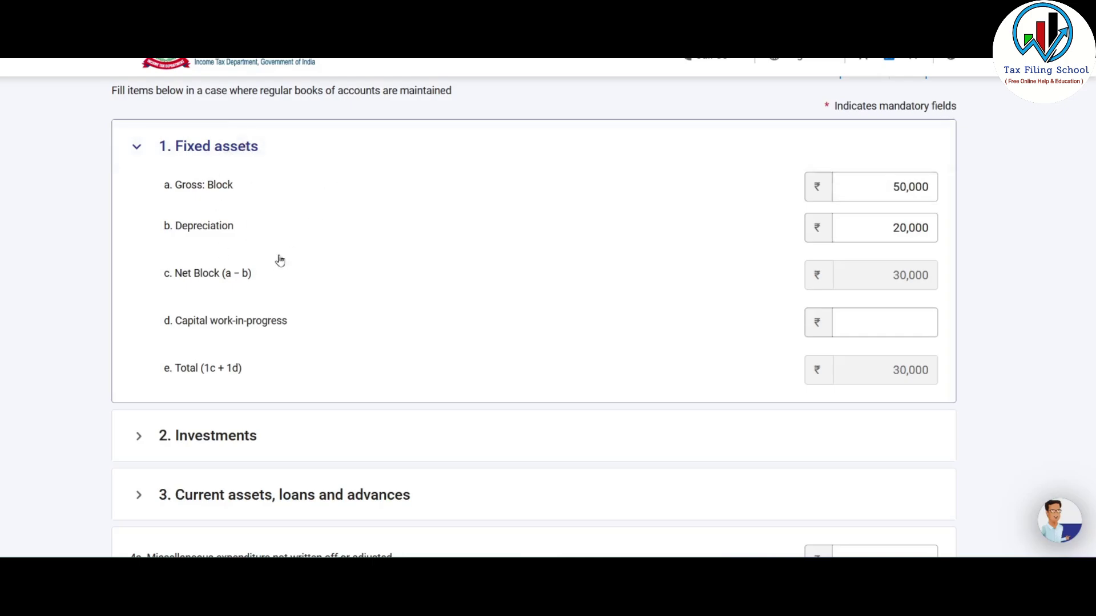
{"action": "scroll", "coordinate": [365, 271], "scroll_direction": "down", "scroll_amount": 1}
{"action": "scroll", "coordinate": [373, 264], "scroll_direction": "down", "scroll_amount": 1}
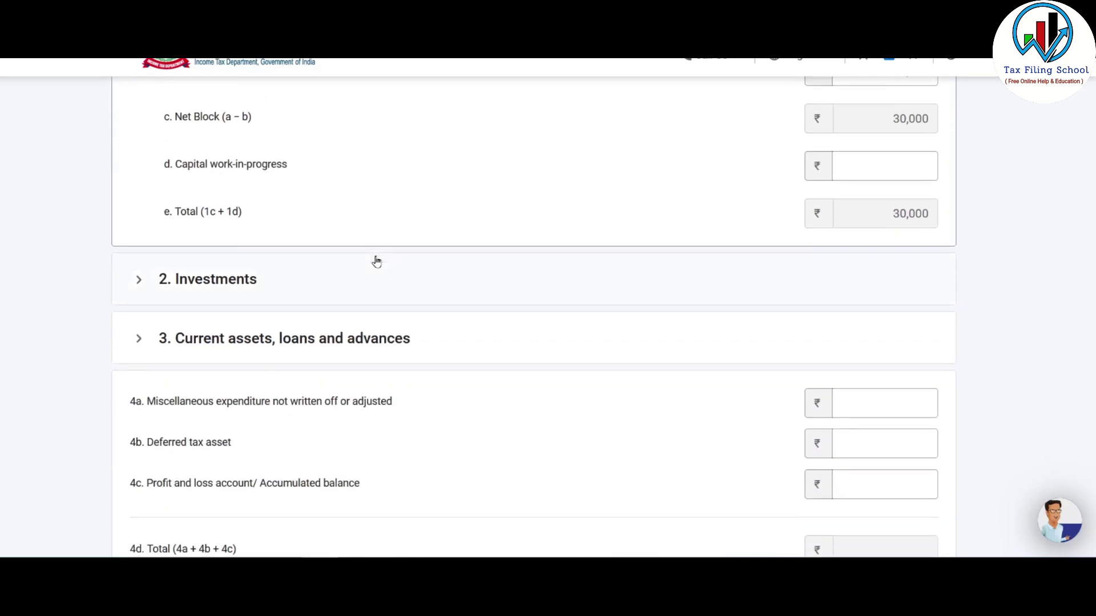
- Under Investments, paste 1,25,000 into quoted Government and other Securities
{"action": "left_click", "coordinate": [211, 284]}
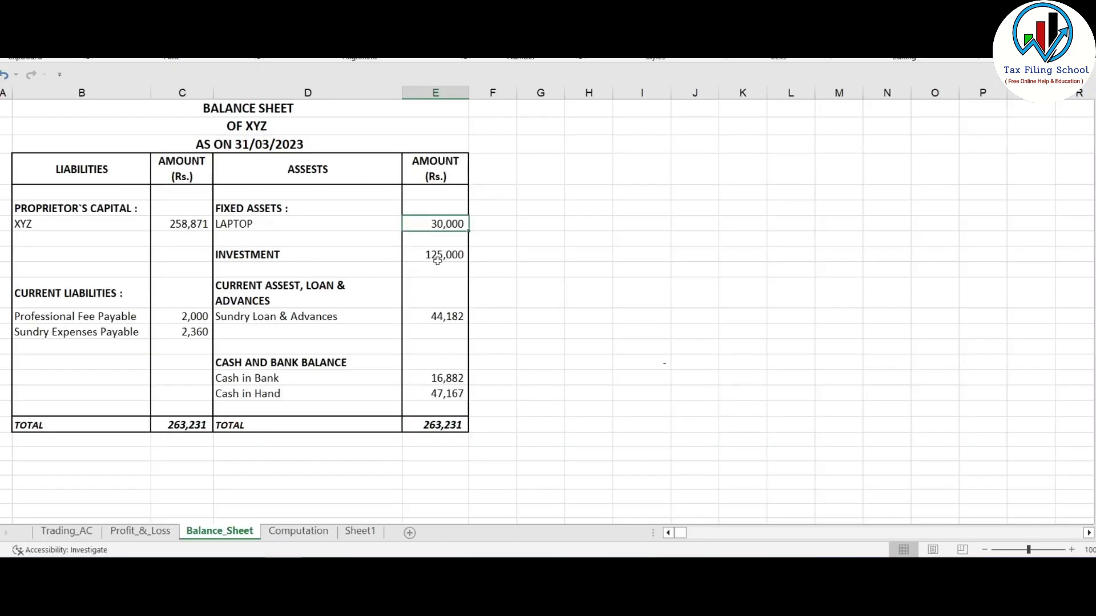
{"action": "left_click", "coordinate": [437, 260]}
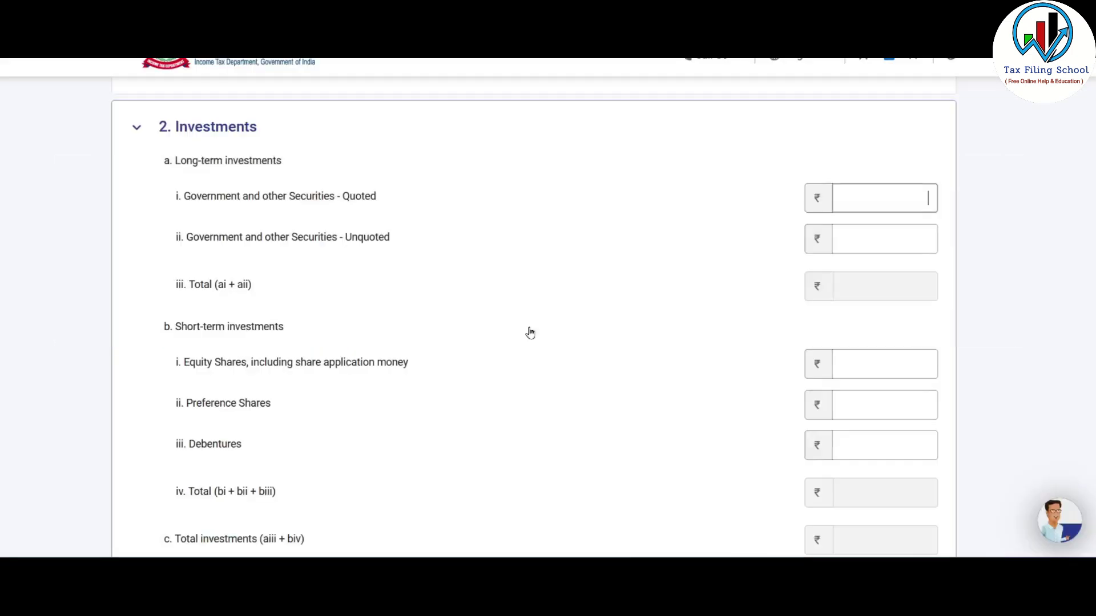
{"action": "type", "text": "1,25,000"}
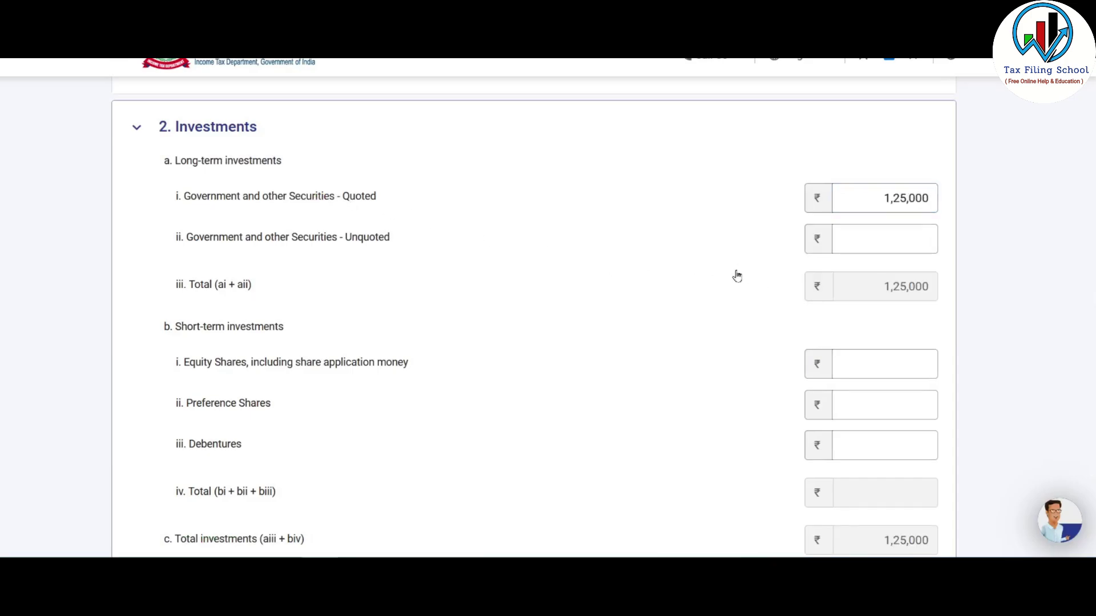
{"action": "scroll", "coordinate": [827, 254], "scroll_direction": "down", "scroll_amount": 1}
{"action": "scroll", "coordinate": [828, 262], "scroll_direction": "down", "scroll_amount": 4}
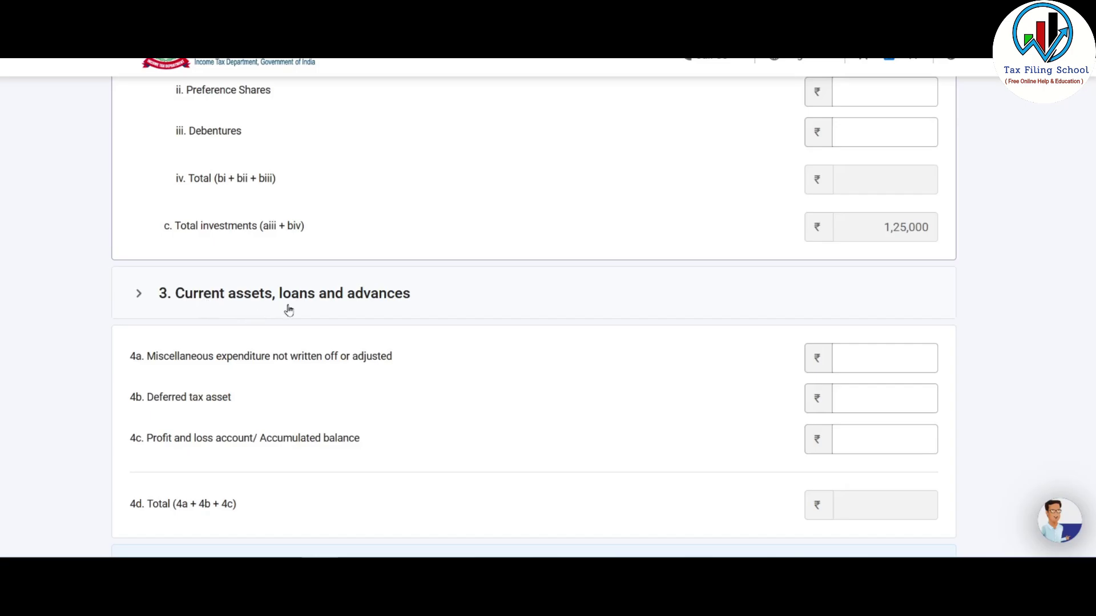
- Expand Current assets, loans and advances and copy the 44,182 Sundry Loan & Advances figure from Excel
{"action": "left_click", "coordinate": [307, 293]}
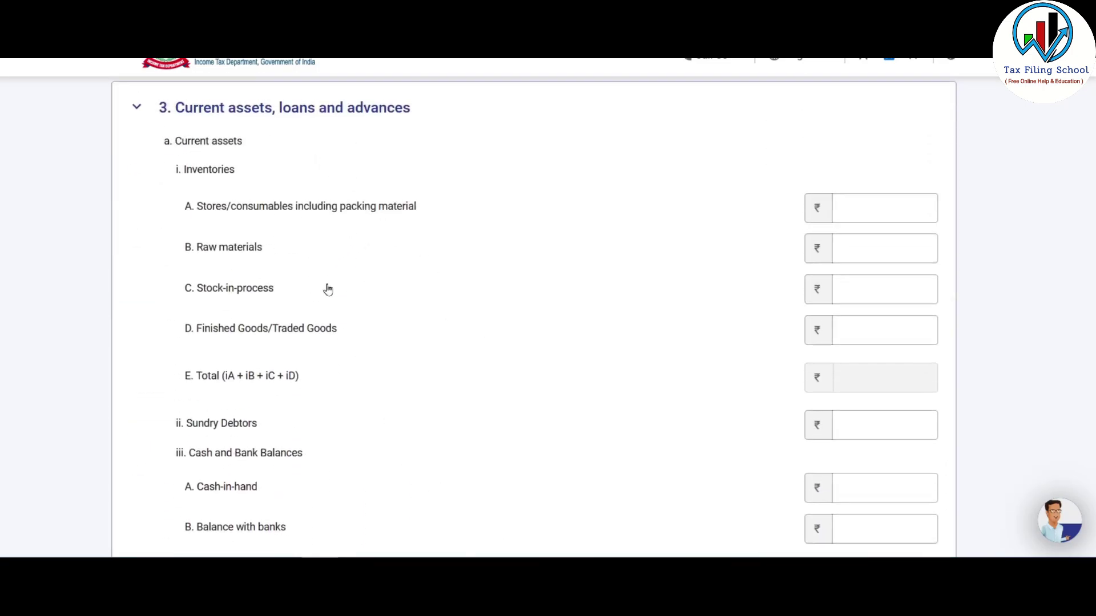
{"action": "scroll", "coordinate": [328, 291], "scroll_direction": "down", "scroll_amount": 7}
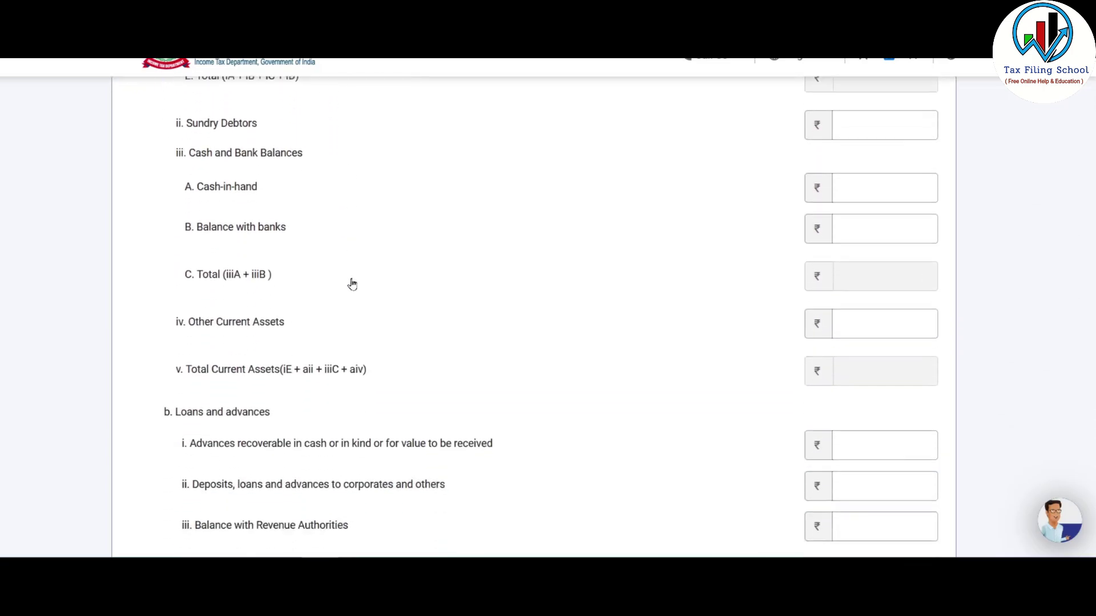
{"action": "scroll", "coordinate": [458, 413], "scroll_direction": "down", "scroll_amount": 2}
{"action": "scroll", "coordinate": [461, 412], "scroll_direction": "up", "scroll_amount": 5}
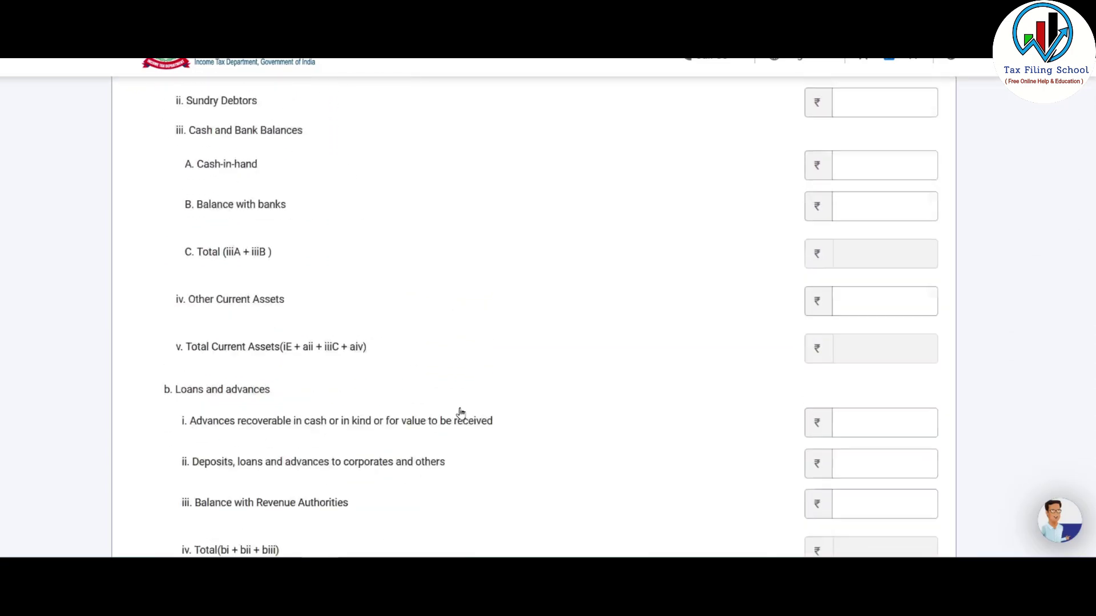
{"action": "key", "text": "alt+Tab"}
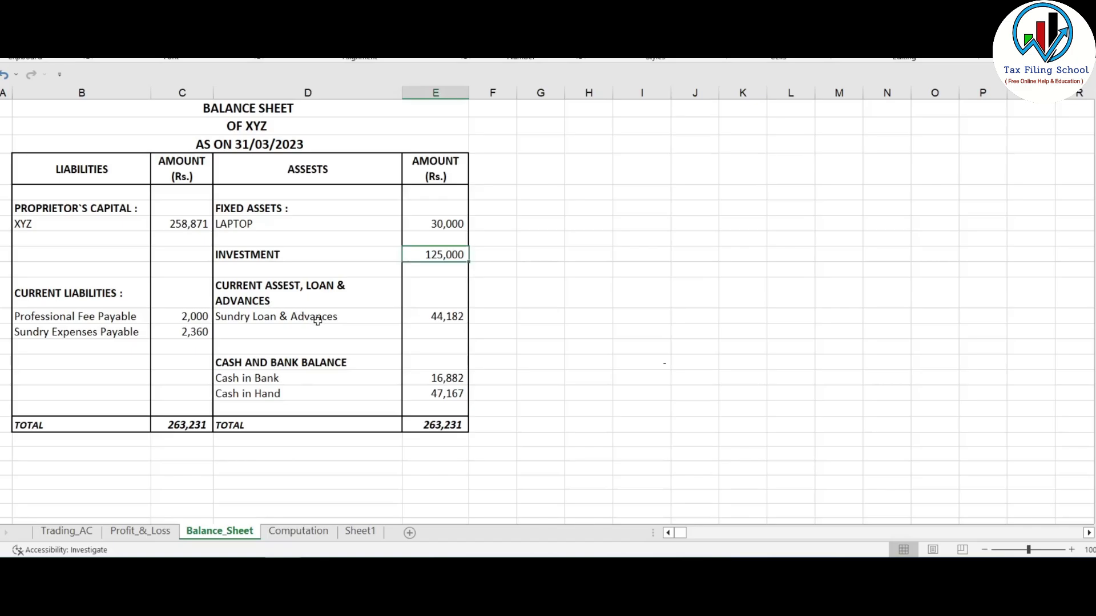
{"action": "left_click", "coordinate": [317, 321]}
{"action": "left_click", "coordinate": [442, 317]}
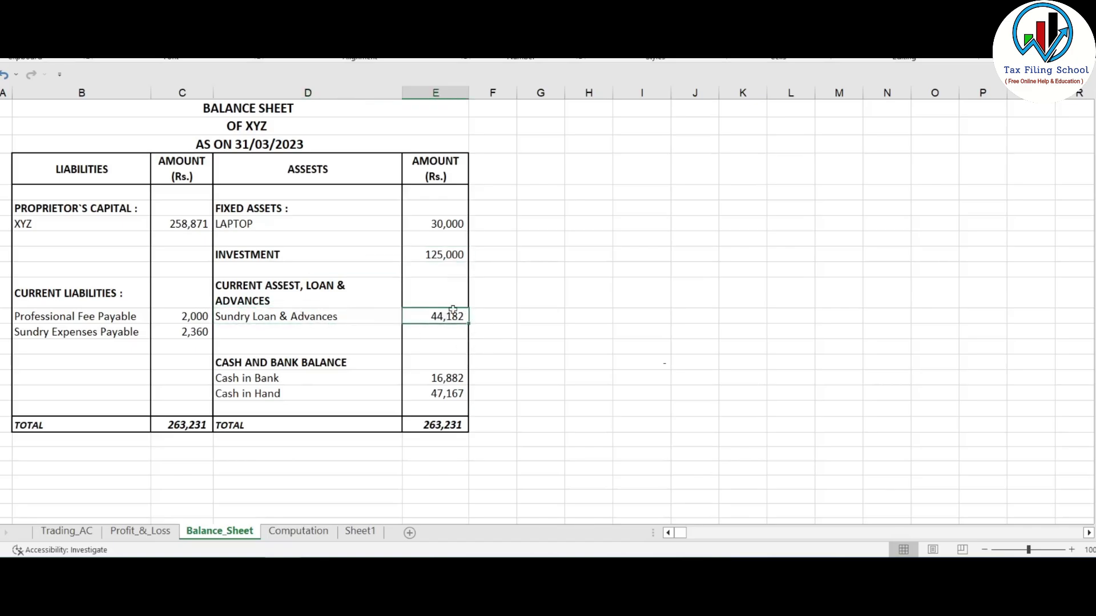
{"action": "key", "text": "alt+Tab"}
- Paste 44,182 into Advances recoverable in cash or in kind under Loans and advances
{"action": "scroll", "coordinate": [543, 401], "scroll_direction": "up", "scroll_amount": 3}
{"action": "scroll", "coordinate": [545, 400], "scroll_direction": "down", "scroll_amount": 2}
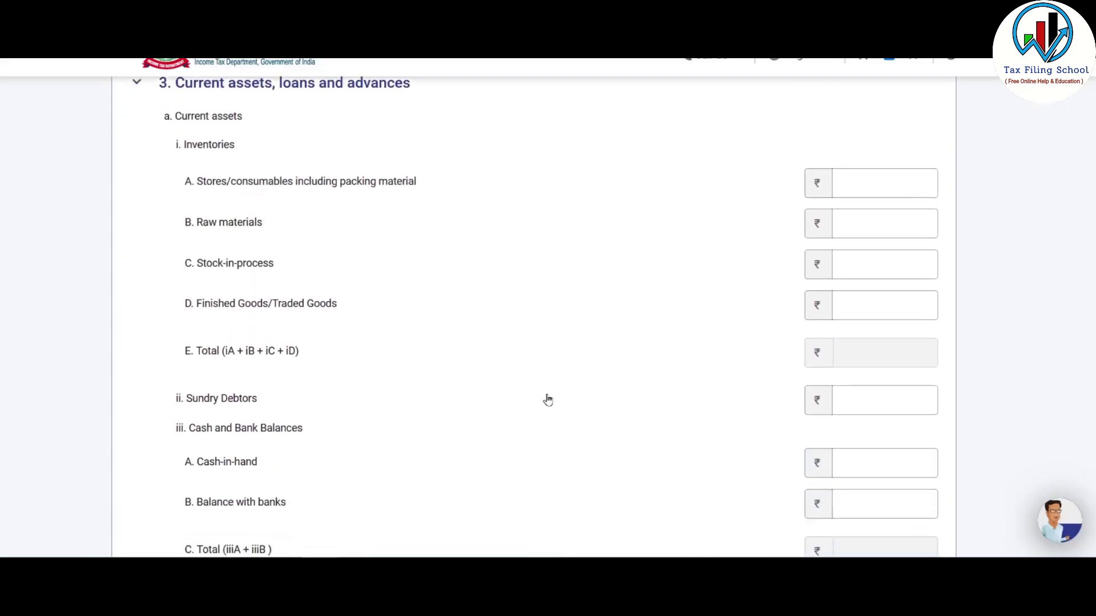
{"action": "scroll", "coordinate": [547, 400], "scroll_direction": "down", "scroll_amount": 1}
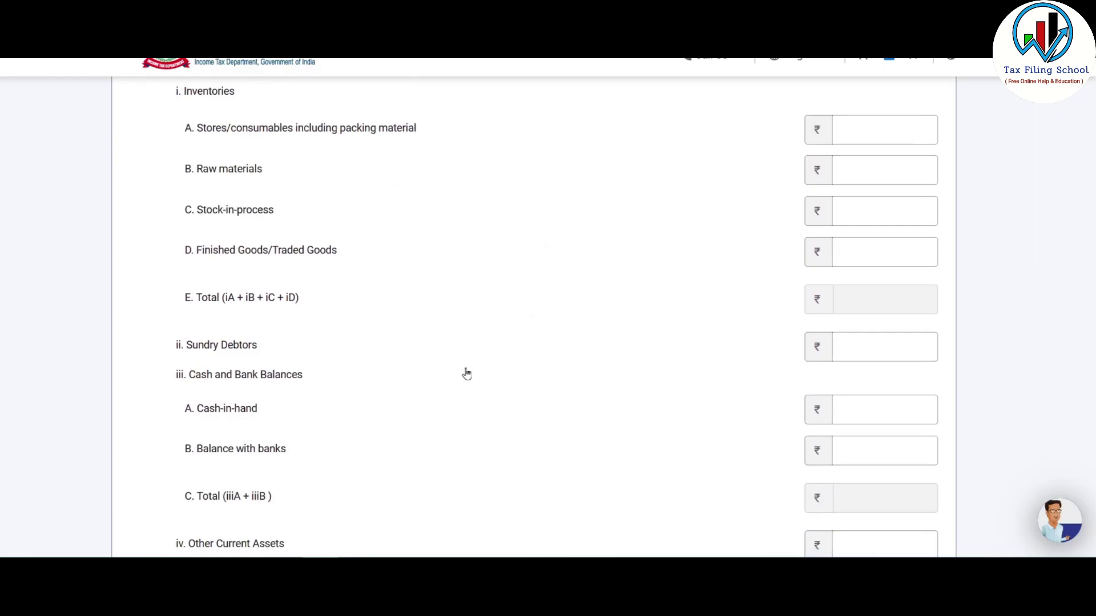
{"action": "scroll", "coordinate": [573, 291], "scroll_direction": "up", "scroll_amount": 1}
{"action": "scroll", "coordinate": [288, 378], "scroll_direction": "up", "scroll_amount": 1}
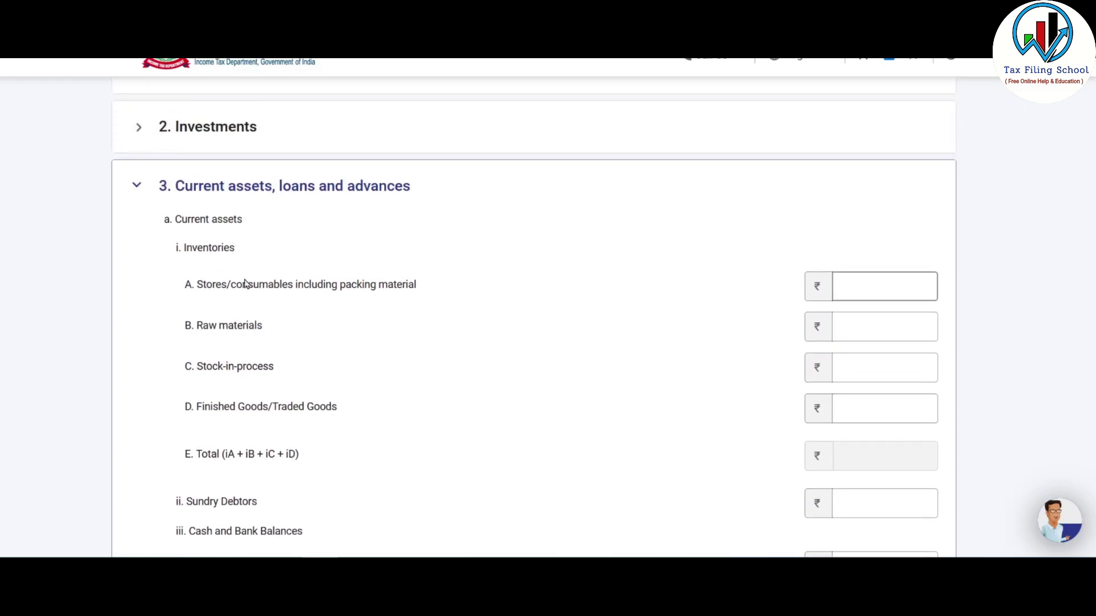
{"action": "scroll", "coordinate": [358, 308], "scroll_direction": "down", "scroll_amount": 3}
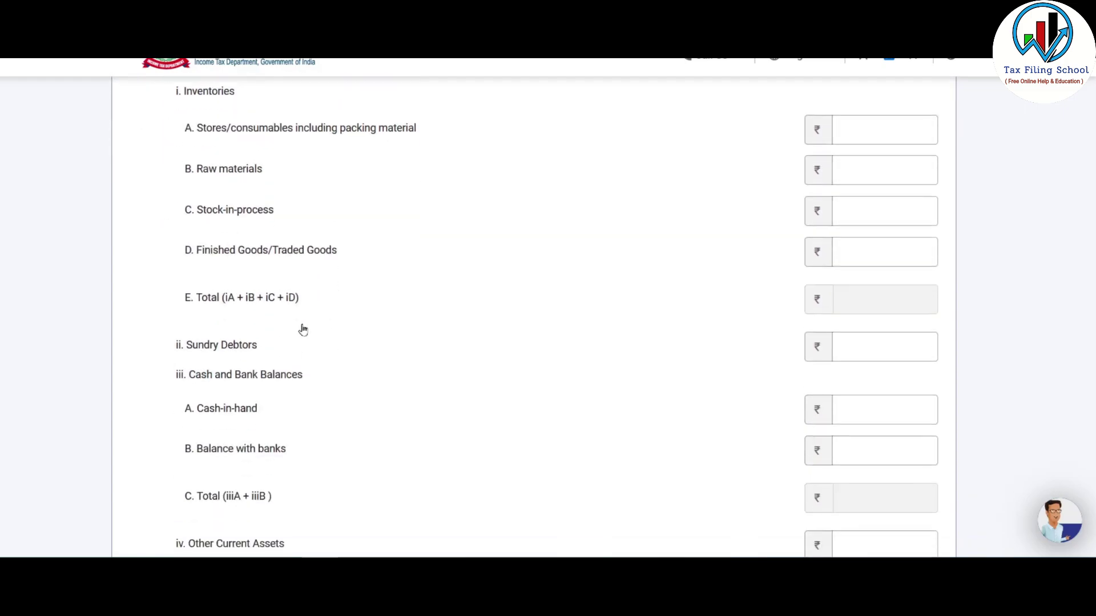
{"action": "scroll", "coordinate": [333, 228], "scroll_direction": "down", "scroll_amount": 3}
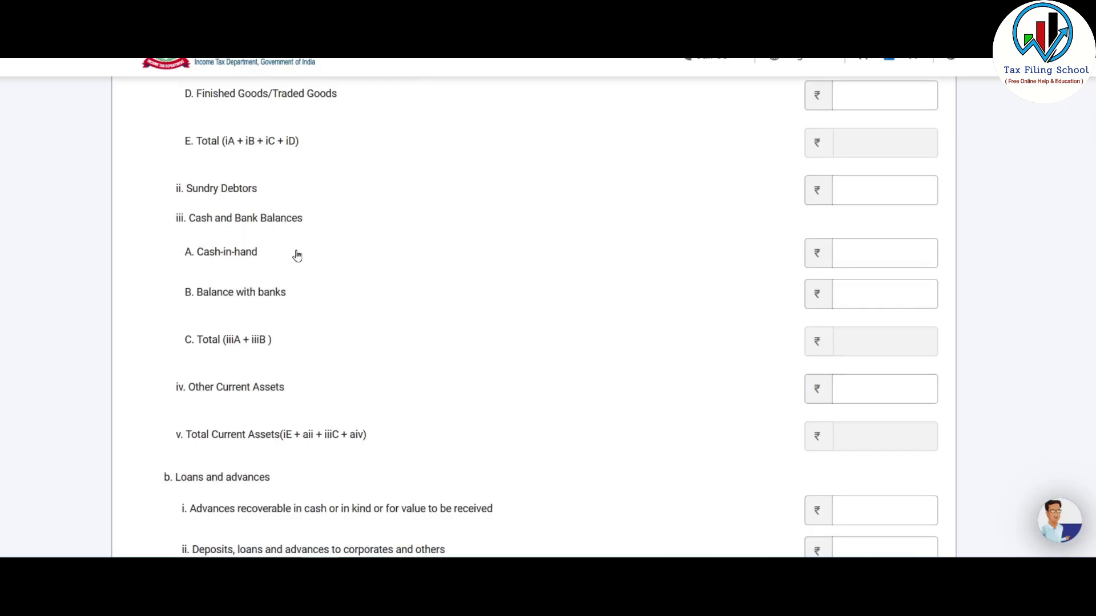
{"action": "scroll", "coordinate": [320, 242], "scroll_direction": "down", "scroll_amount": 3}
{"action": "scroll", "coordinate": [325, 251], "scroll_direction": "down", "scroll_amount": 2}
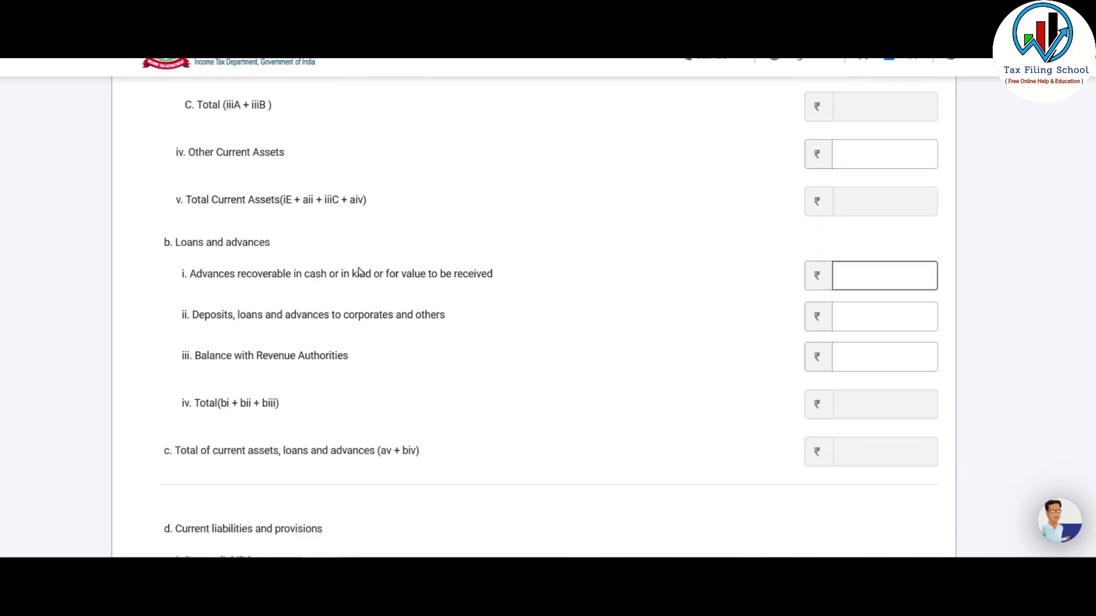
{"action": "key", "text": "alt+Tab"}
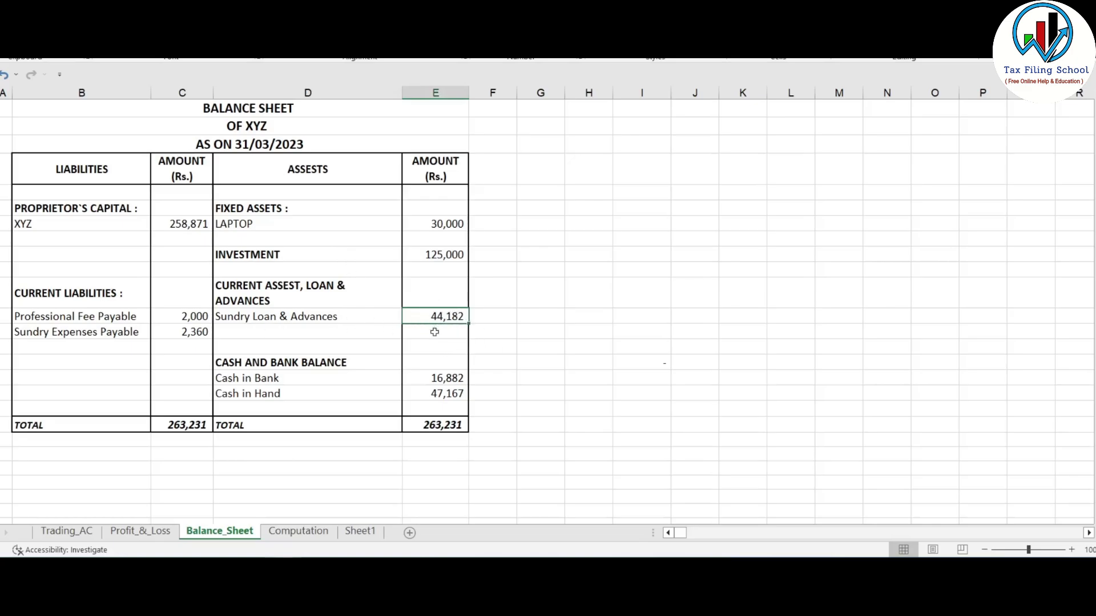
{"action": "key", "text": "alt+Tab"}
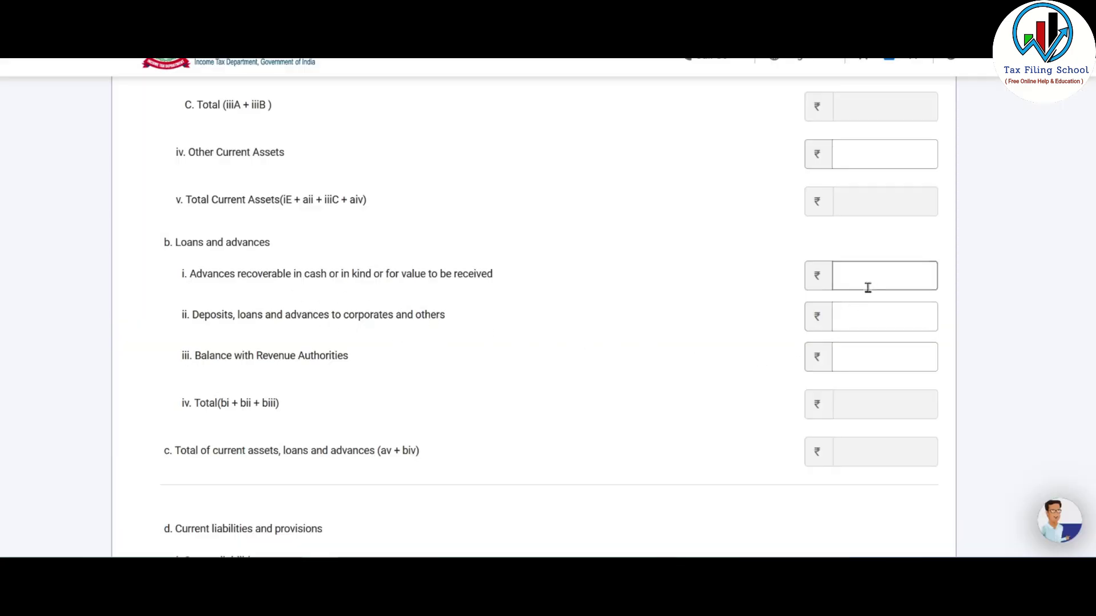
{"action": "left_click", "coordinate": [873, 278]}
{"action": "type", "text": "44,182"}
{"action": "scroll", "coordinate": [582, 303], "scroll_direction": "down", "scroll_amount": 2}
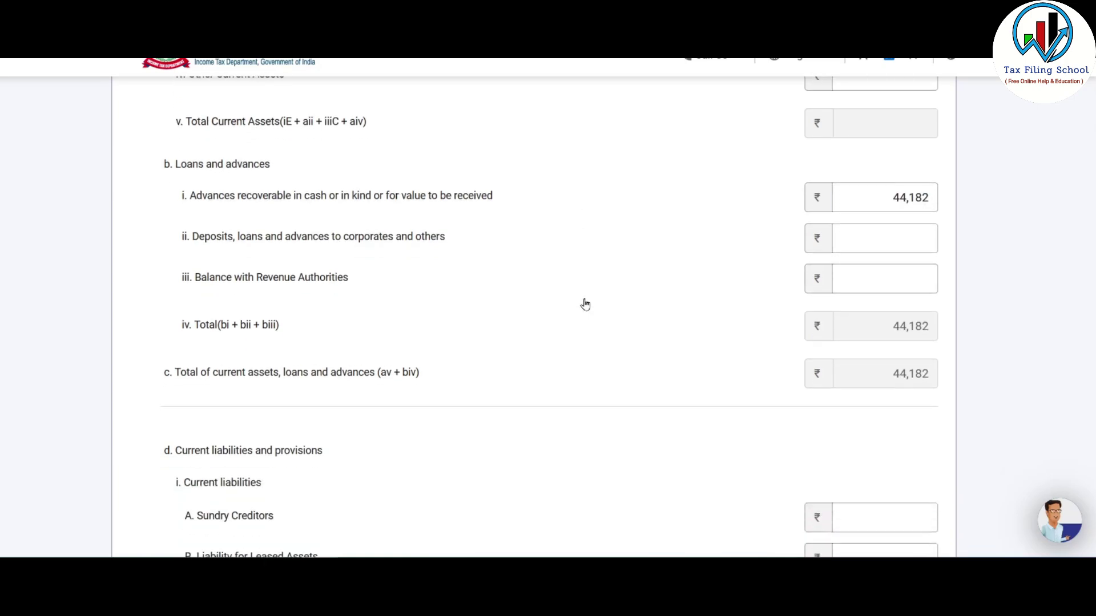
{"action": "scroll", "coordinate": [586, 303], "scroll_direction": "up", "scroll_amount": 5}
{"action": "scroll", "coordinate": [590, 302], "scroll_direction": "up", "scroll_amount": 3}
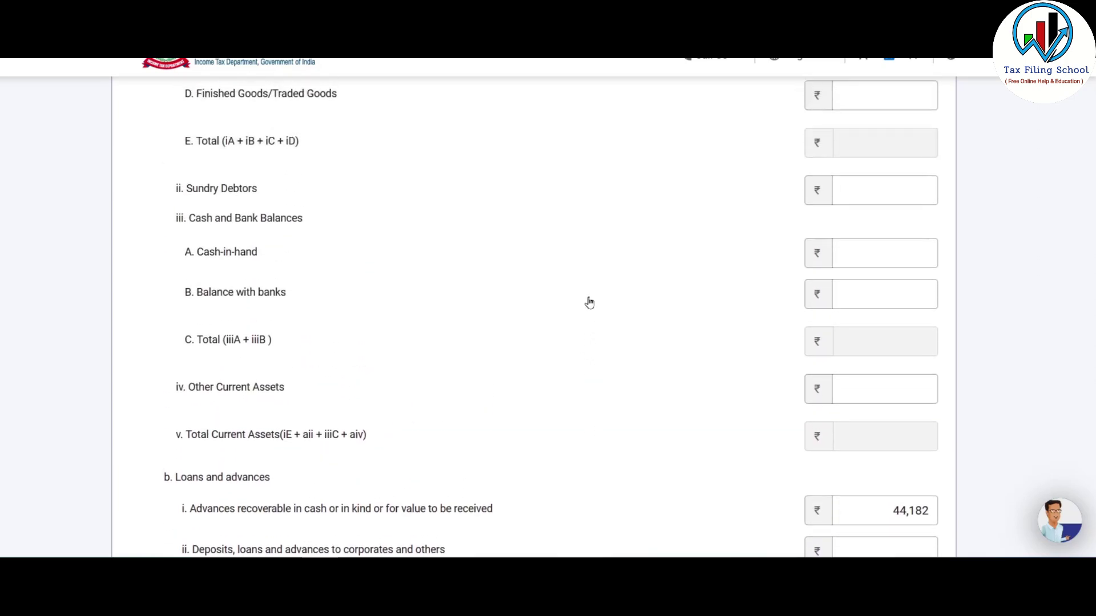
- Fill Cash-in-hand 47,167 and Balance with banks 16,882 using the Excel balance sheet
{"action": "left_click", "coordinate": [873, 267]}
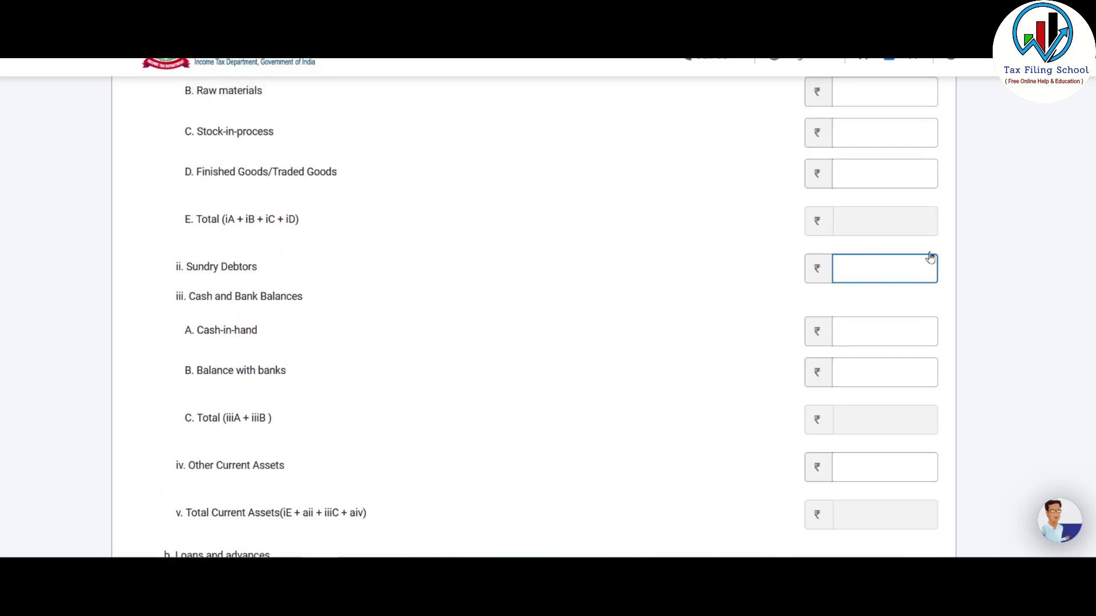
{"action": "key", "text": "alt+Tab"}
{"action": "scroll", "coordinate": [629, 254], "scroll_direction": "down", "scroll_amount": 1}
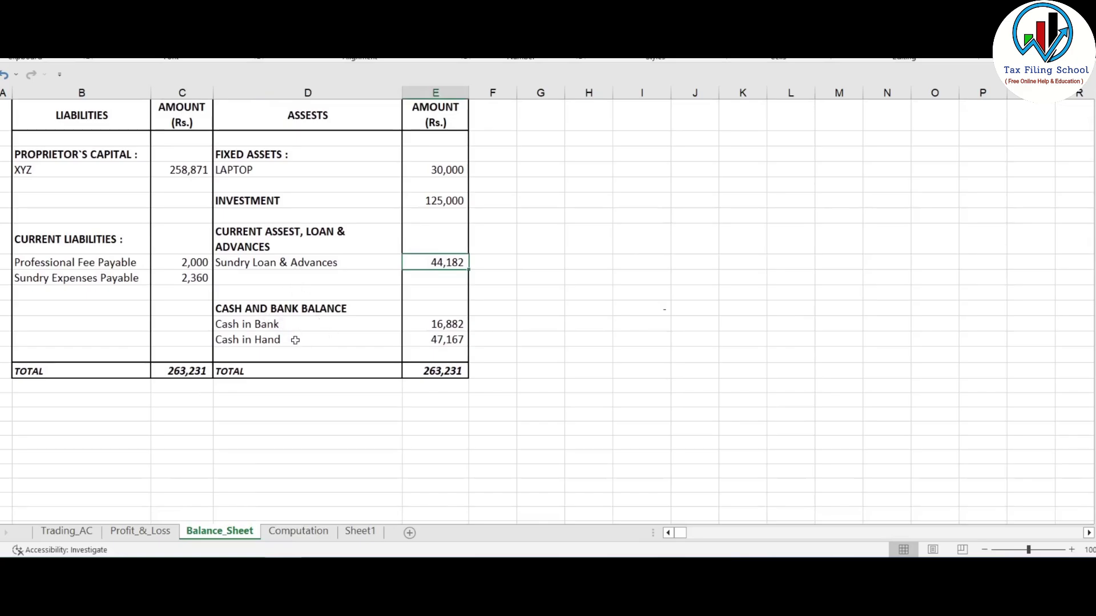
{"action": "left_click", "coordinate": [444, 339]}
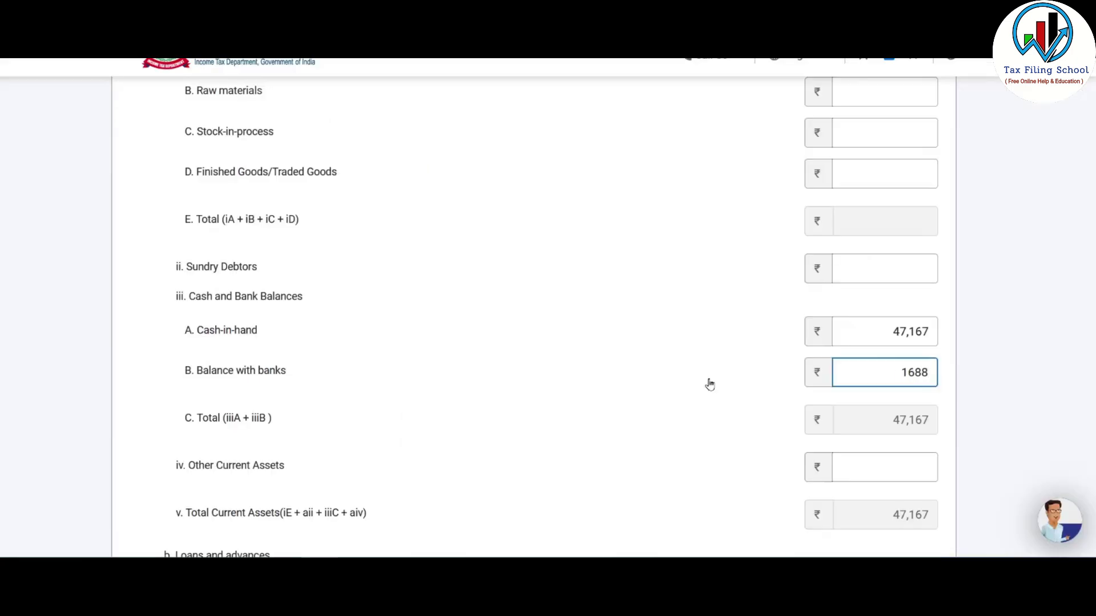
{"action": "type", "text": "2"}
{"action": "key", "text": "Tab"}
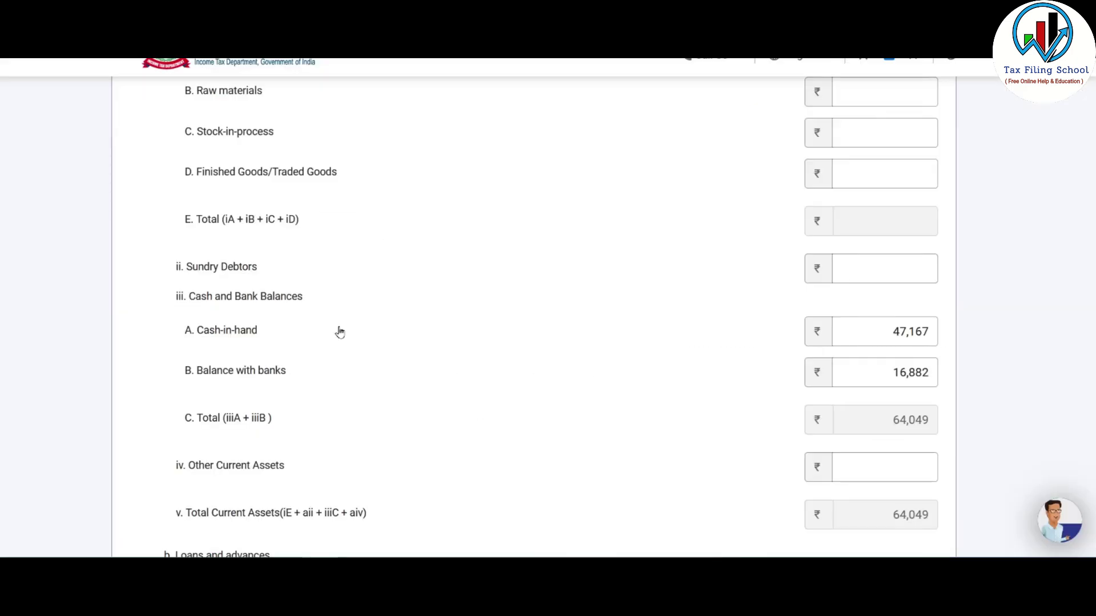
{"action": "scroll", "coordinate": [337, 330], "scroll_direction": "down", "scroll_amount": 3}
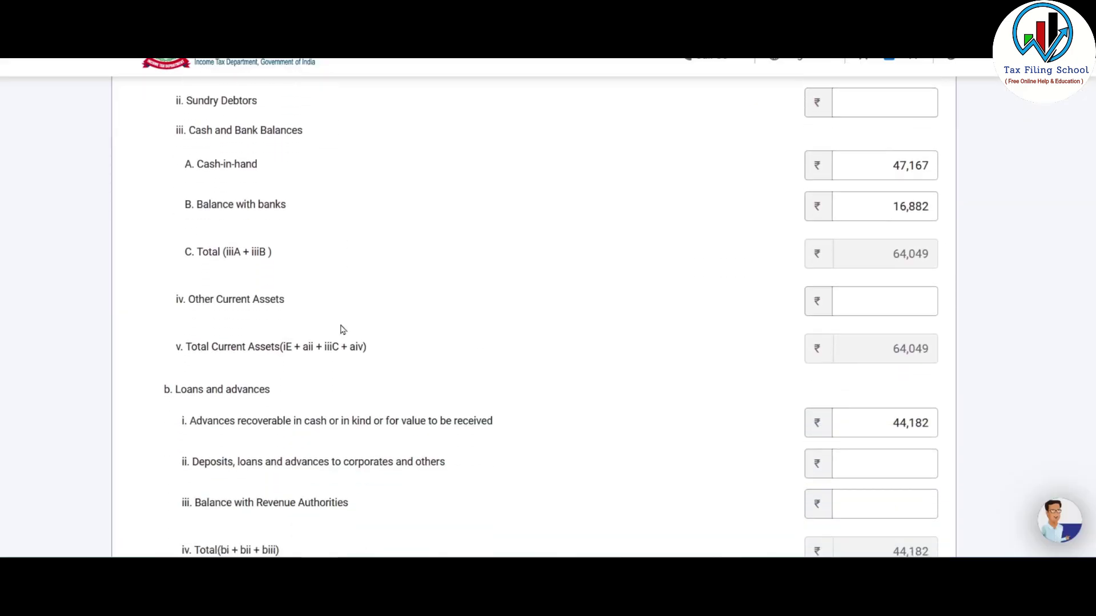
{"action": "scroll", "coordinate": [342, 330], "scroll_direction": "down", "scroll_amount": 8}
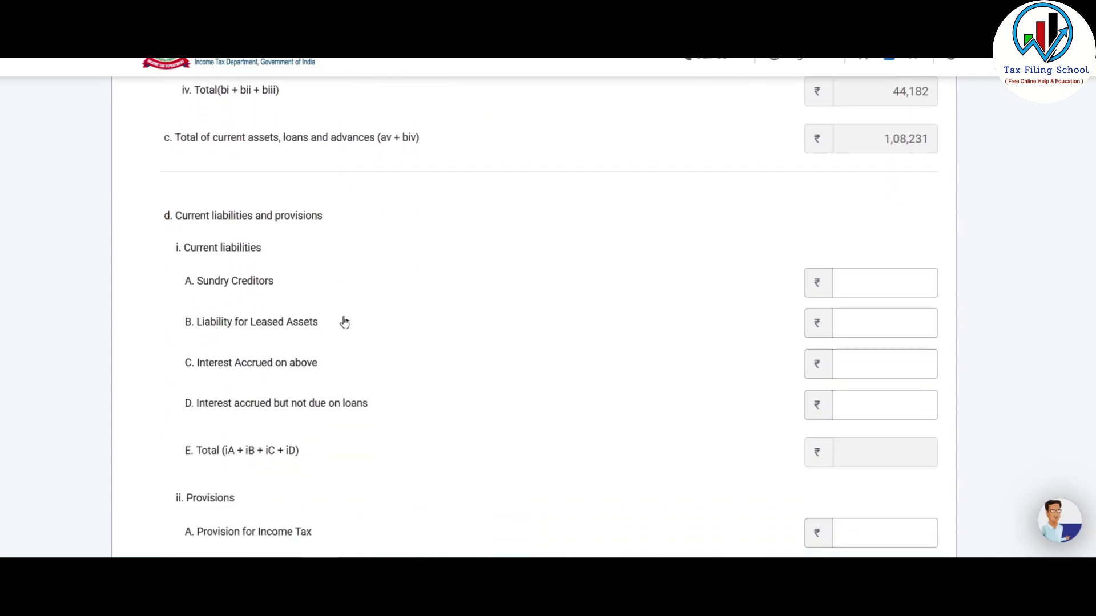
{"action": "left_click", "coordinate": [839, 283]}
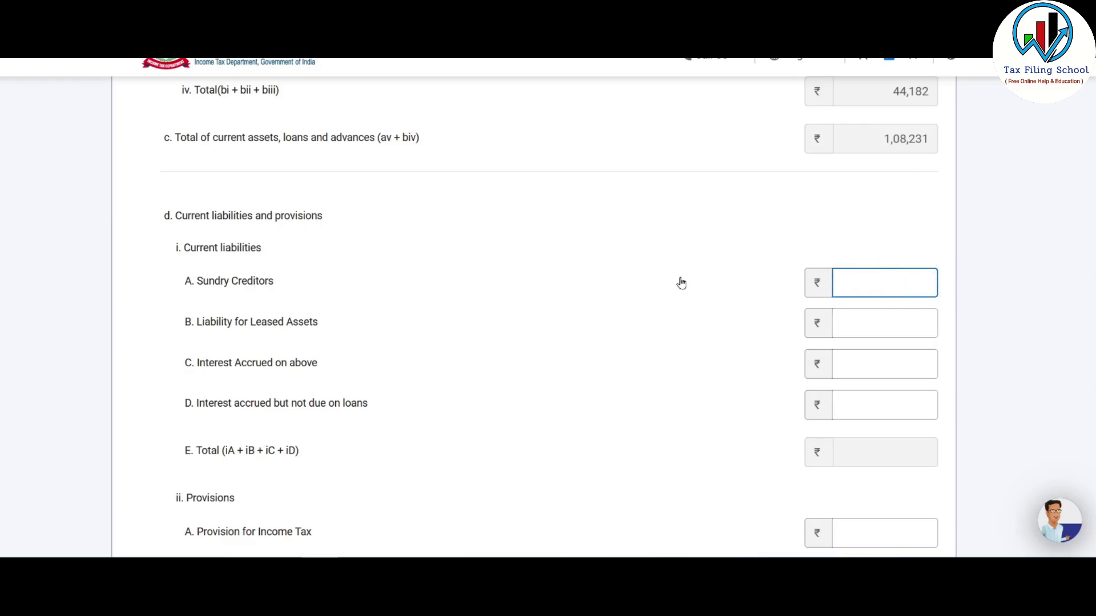
{"action": "scroll", "coordinate": [681, 283], "scroll_direction": "down", "scroll_amount": 3}
{"action": "scroll", "coordinate": [682, 284], "scroll_direction": "up", "scroll_amount": 3}
{"action": "left_click", "coordinate": [885, 360]}
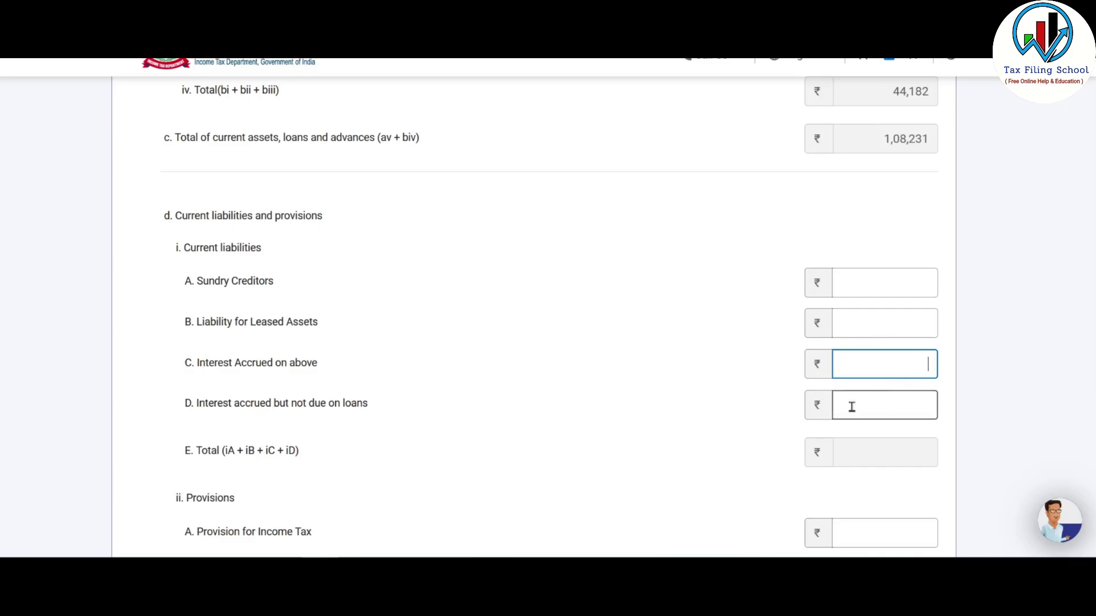
{"action": "scroll", "coordinate": [557, 313], "scroll_direction": "down", "scroll_amount": 3}
- Sum the payable amounts in Excel and enter 4,360 as Other Provisions
{"action": "key", "text": "alt+Tab"}
{"action": "left_click", "coordinate": [194, 277]}
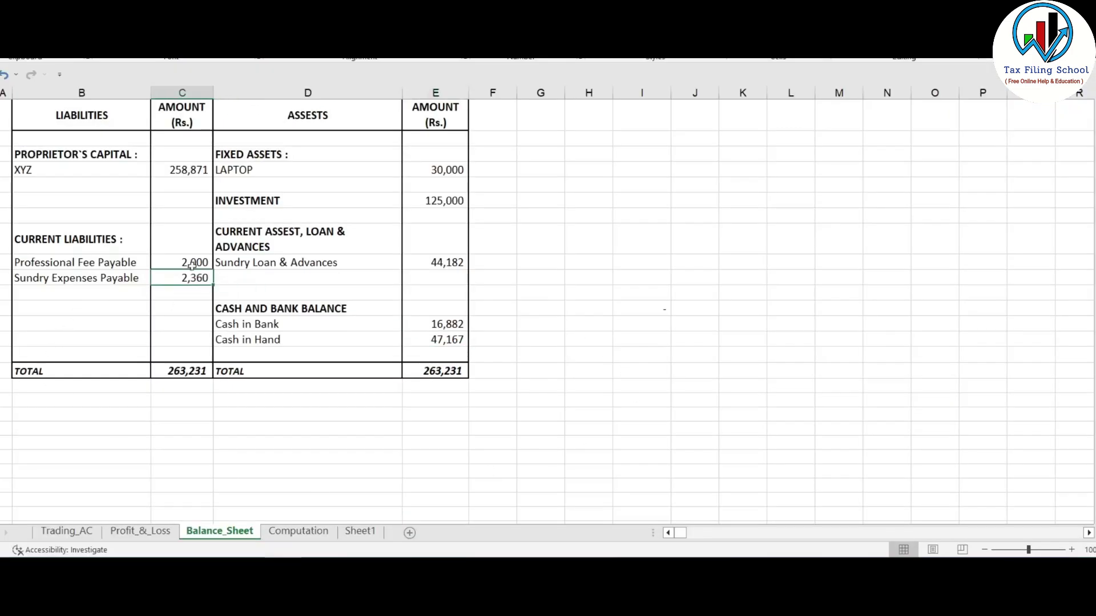
{"action": "left_click_drag", "start_coordinate": [82, 262], "coordinate": [200, 278]}
{"action": "key", "text": "alt+Tab"}
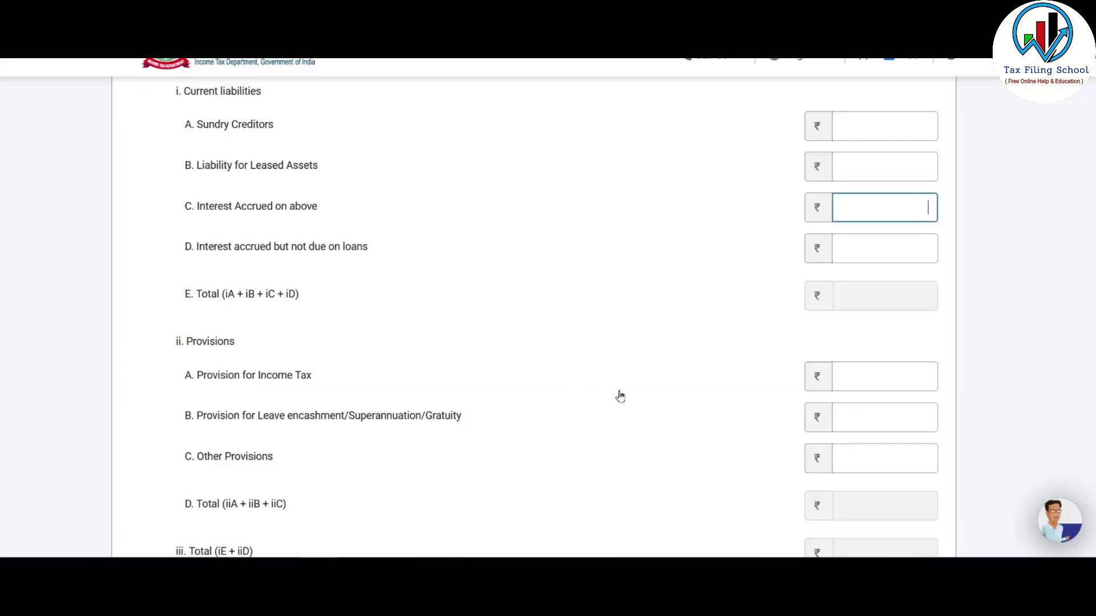
{"action": "scroll", "coordinate": [619, 394], "scroll_direction": "down", "scroll_amount": 1}
{"action": "left_click", "coordinate": [910, 378]}
{"action": "type", "text": "4360"}
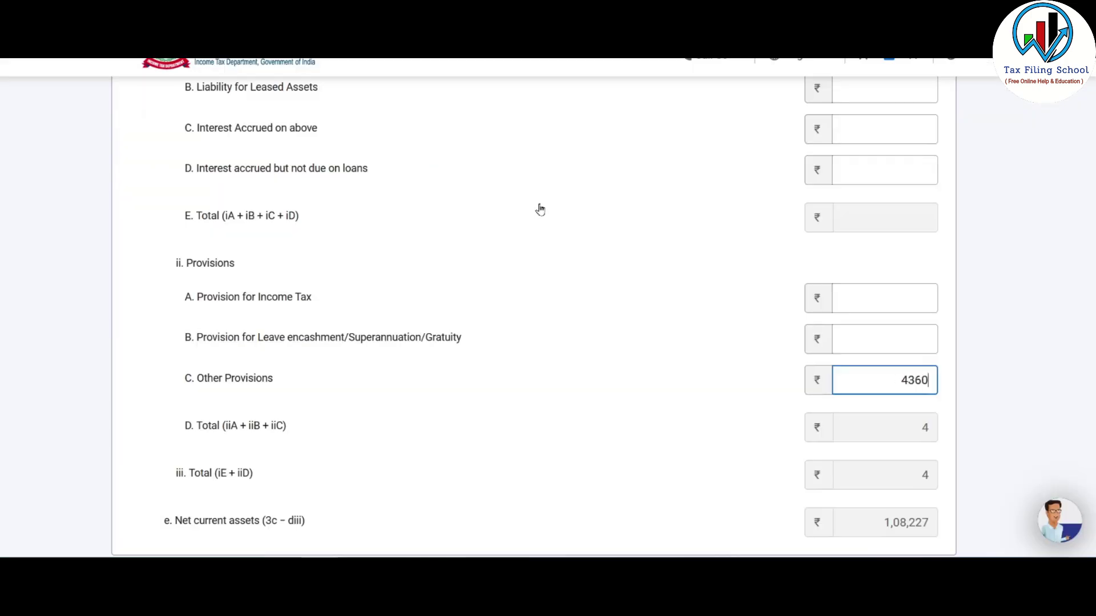
- Review and add the Application of Funds, totalling ₹2,58,871
{"action": "scroll", "coordinate": [625, 370], "scroll_direction": "up", "scroll_amount": 4}
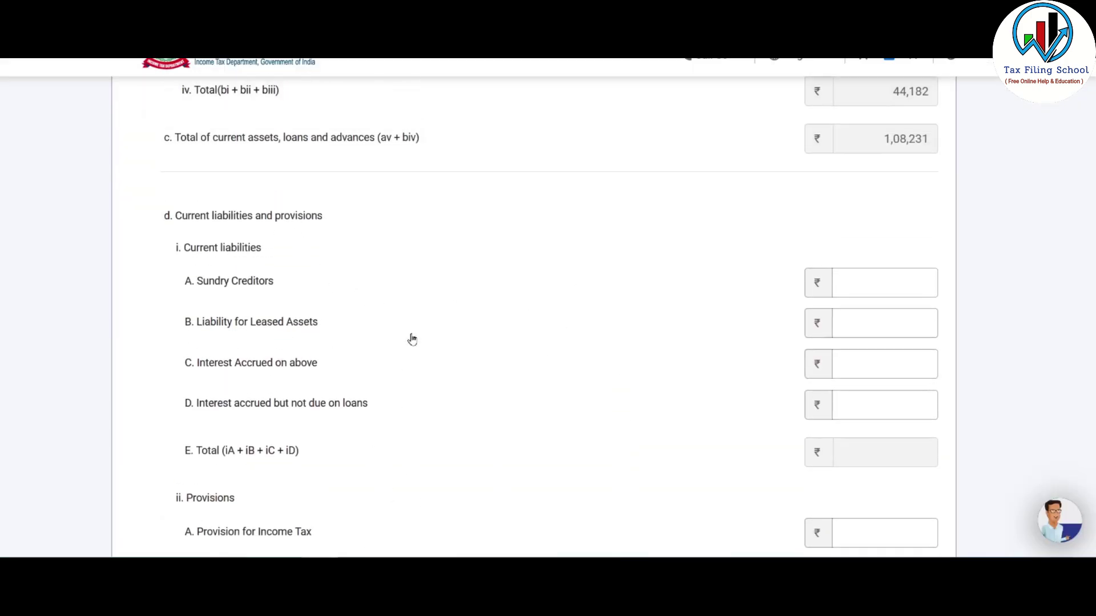
{"action": "scroll", "coordinate": [536, 382], "scroll_direction": "down", "scroll_amount": 1}
{"action": "scroll", "coordinate": [542, 387], "scroll_direction": "down", "scroll_amount": 5}
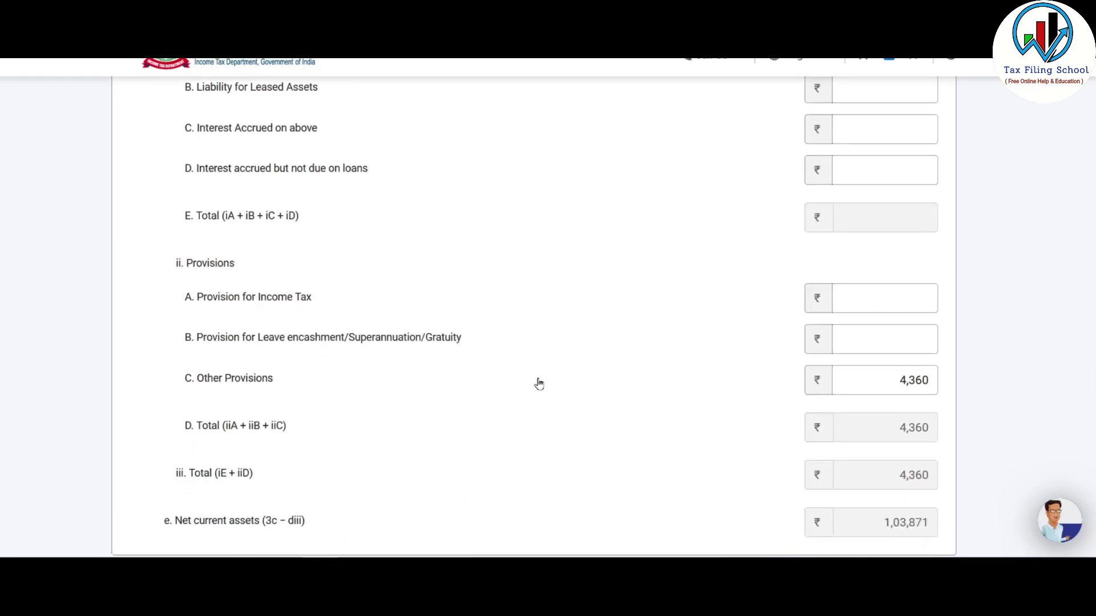
{"action": "scroll", "coordinate": [583, 378], "scroll_direction": "down", "scroll_amount": 3}
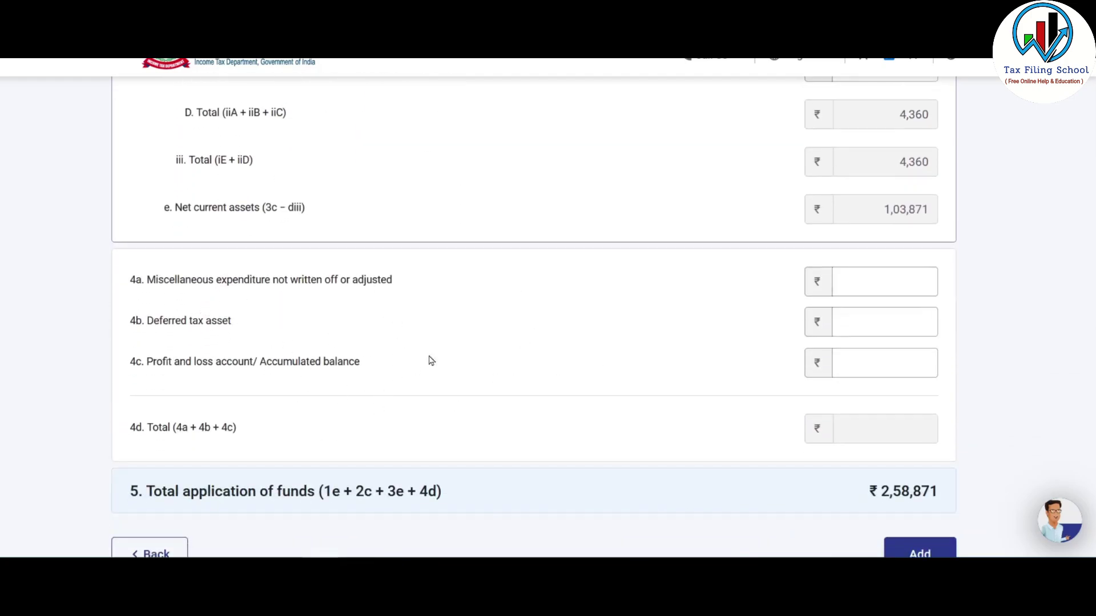
{"action": "scroll", "coordinate": [610, 288], "scroll_direction": "down", "scroll_amount": 3}
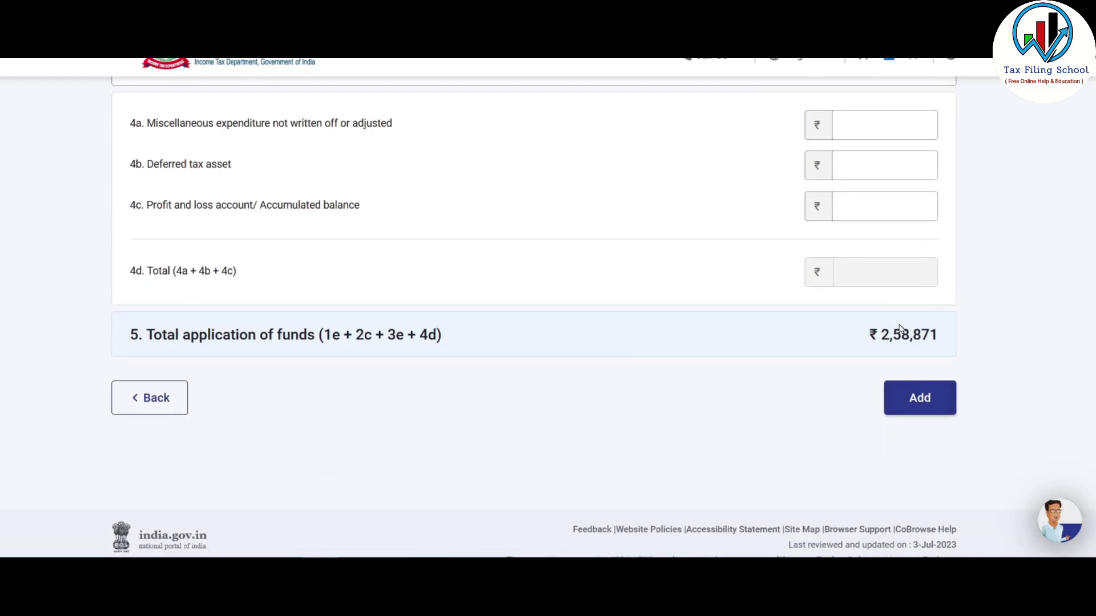
{"action": "left_click", "coordinate": [919, 400]}
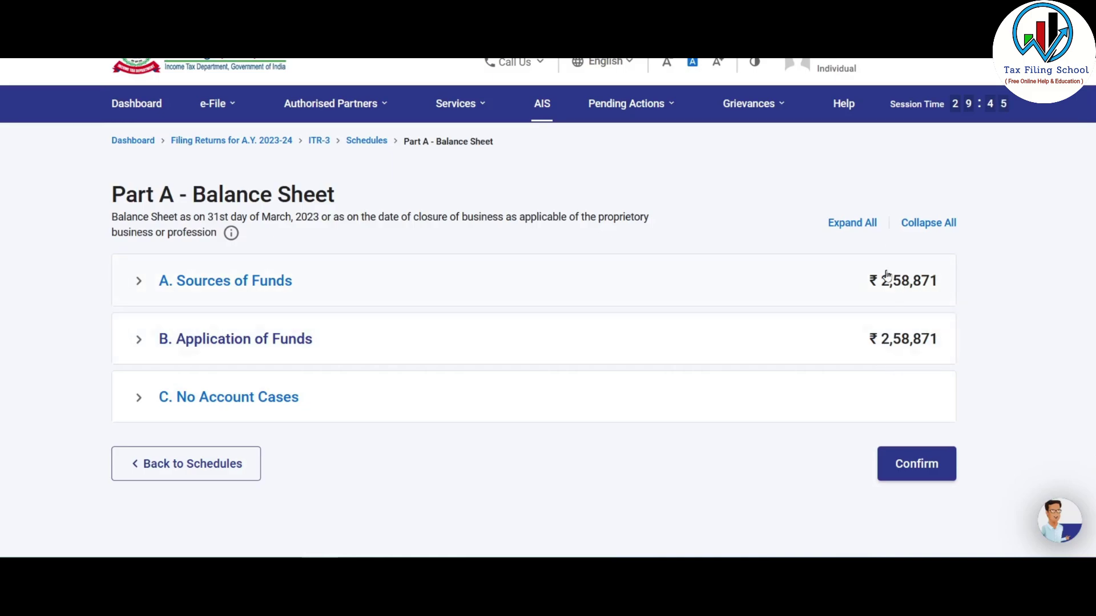
- Confirm Part A - Balance Sheet and acknowledge the Sec 44AA notice with Ok
{"action": "left_click", "coordinate": [915, 465]}
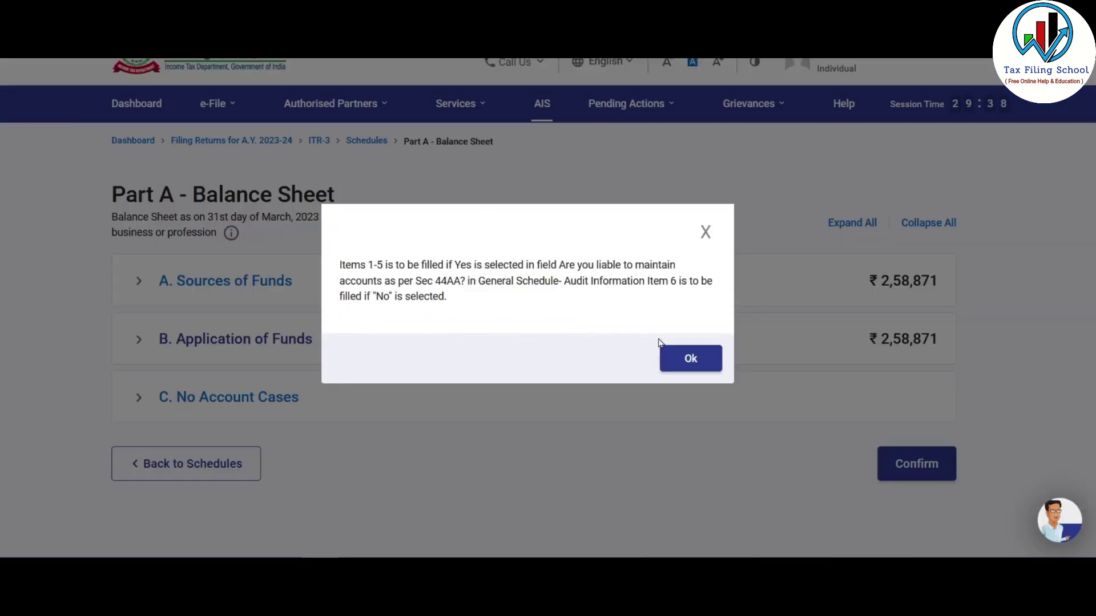
{"action": "left_click", "coordinate": [697, 359]}
{"action": "scroll", "coordinate": [509, 344], "scroll_direction": "down", "scroll_amount": 3}
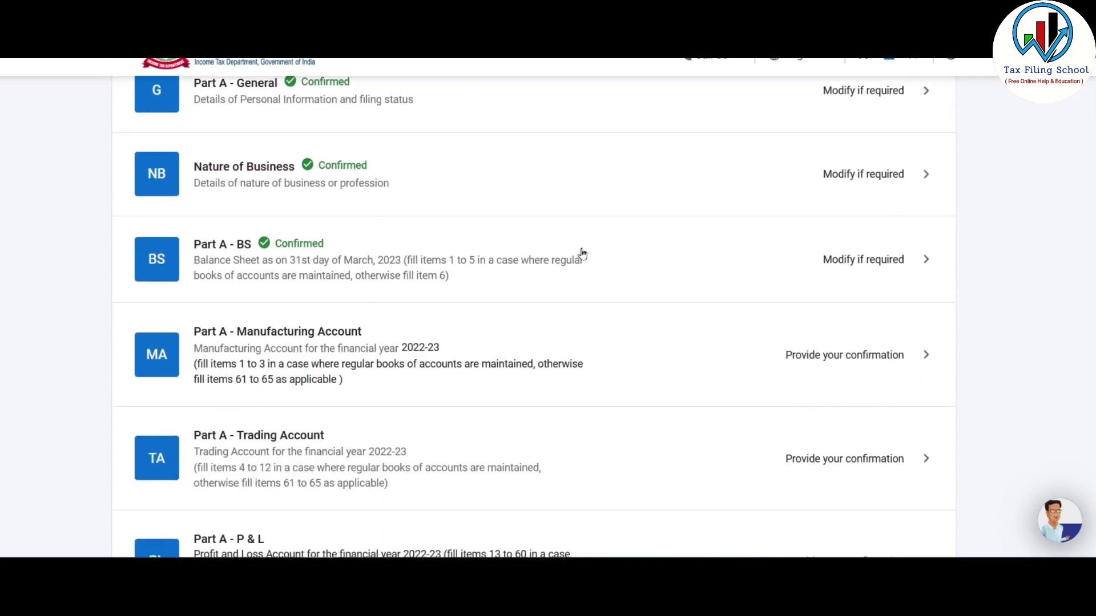
{"action": "scroll", "coordinate": [551, 258], "scroll_direction": "down", "scroll_amount": 2}
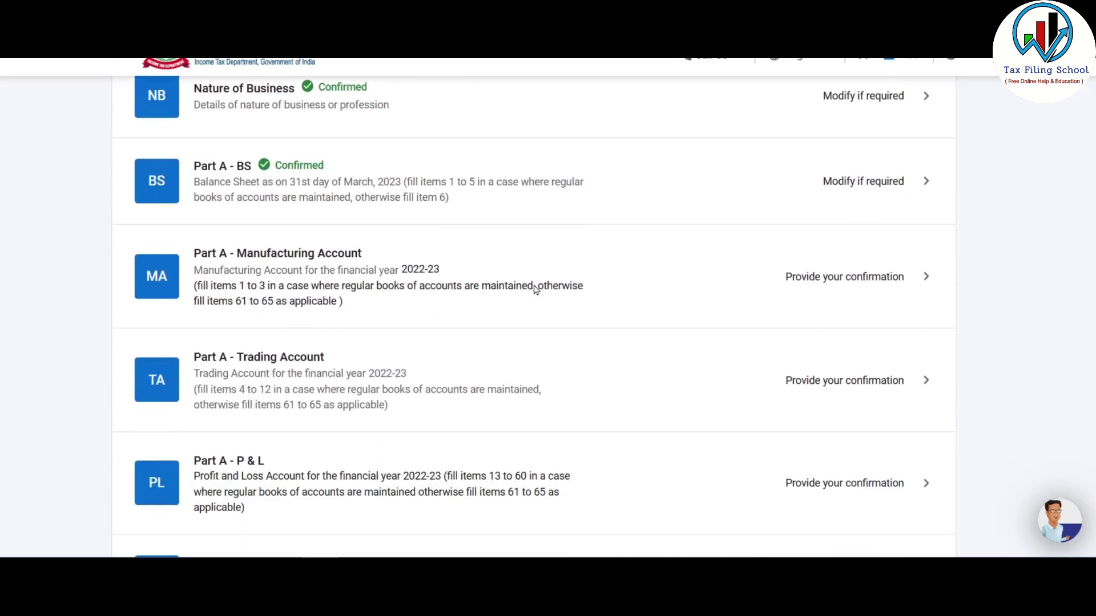
- Open the Part A - Manufacturing Account schedule and confirm it empty
{"action": "left_click", "coordinate": [803, 275]}
{"action": "scroll", "coordinate": [976, 326], "scroll_direction": "down", "scroll_amount": 10}
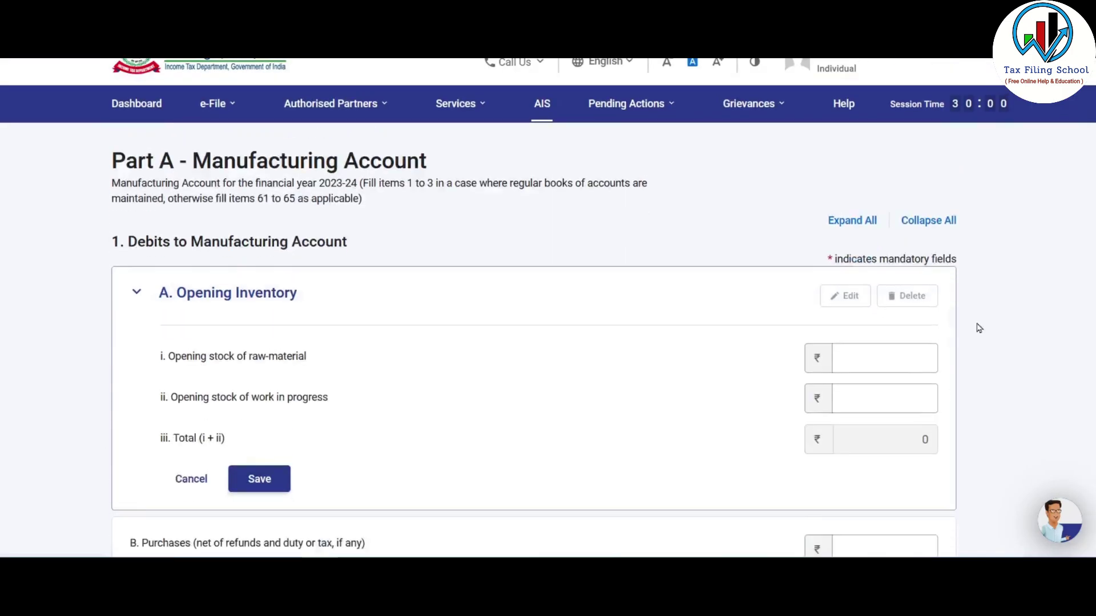
{"action": "left_click", "coordinate": [912, 368]}
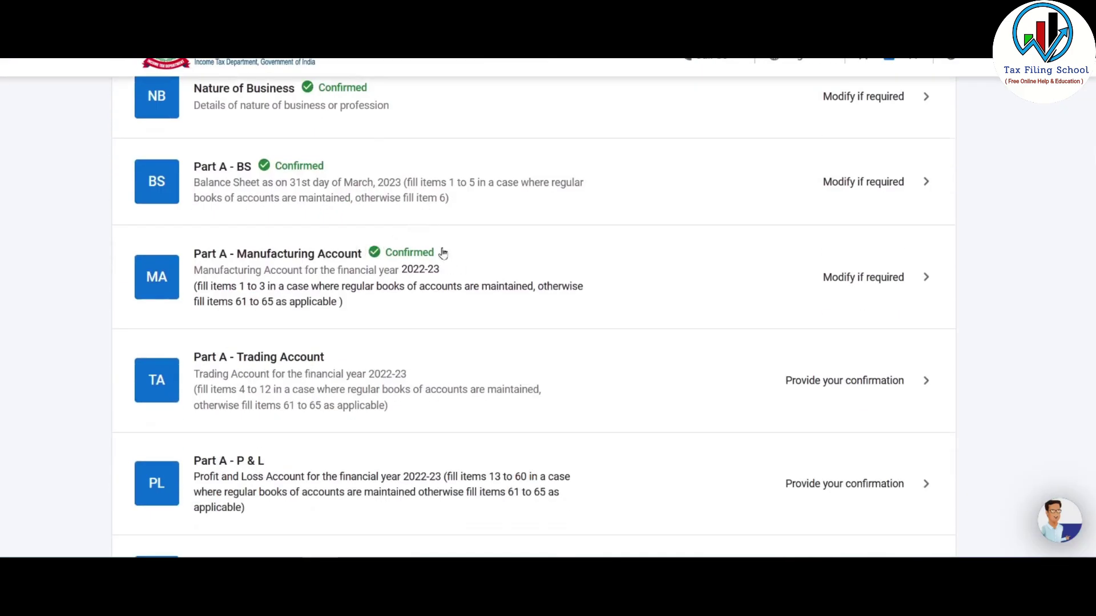
- Open the Part A - Trading Account schedule and confirm it with zero values
{"action": "scroll", "coordinate": [436, 277], "scroll_direction": "down", "scroll_amount": 1}
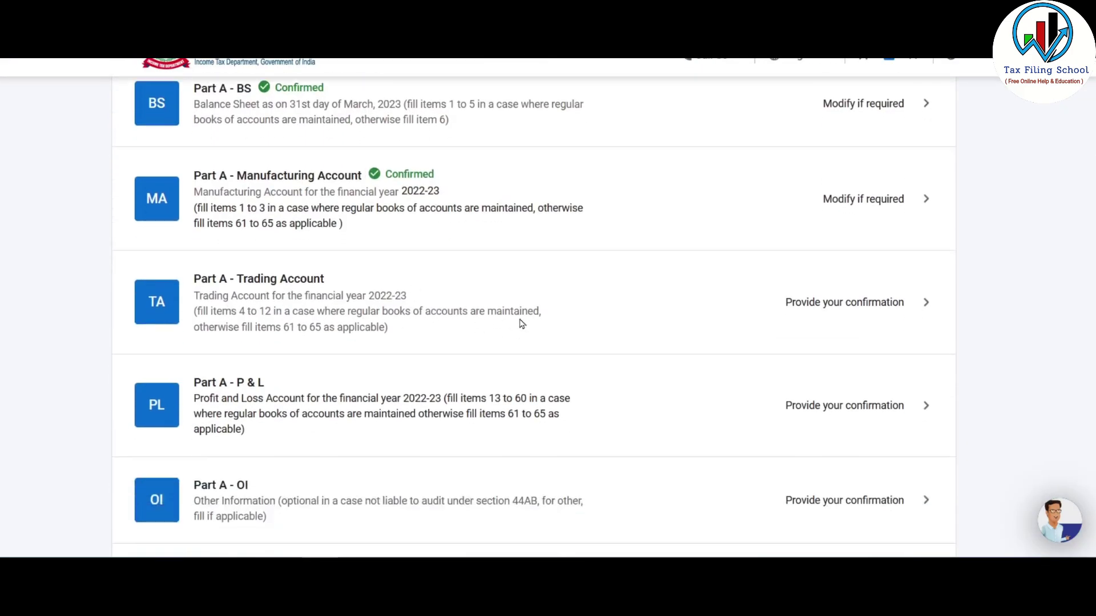
{"action": "left_click", "coordinate": [723, 323]}
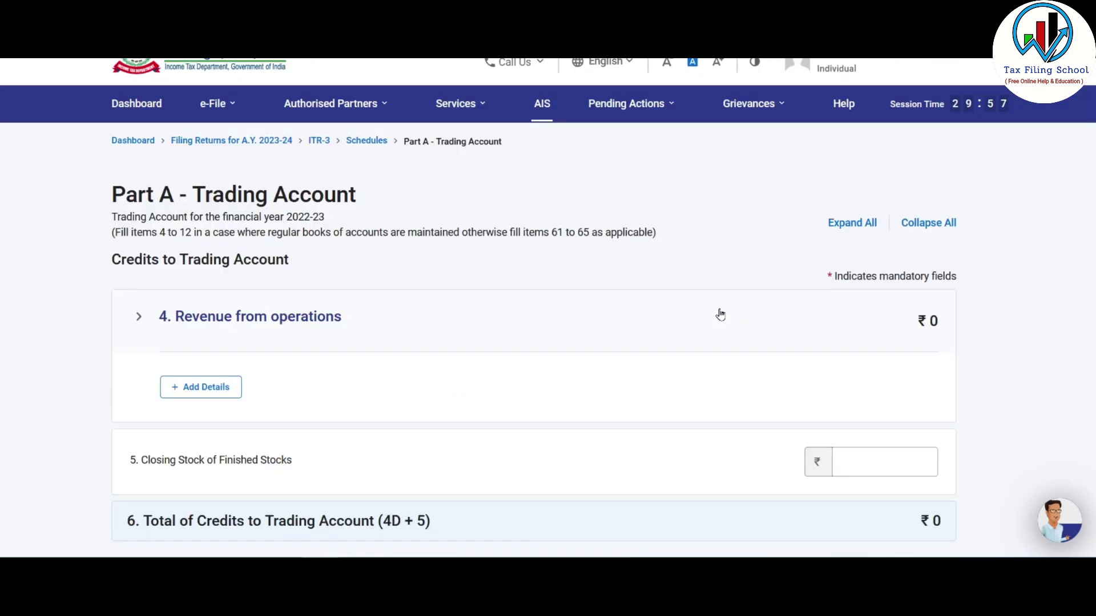
{"action": "scroll", "coordinate": [720, 314], "scroll_direction": "down", "scroll_amount": 7}
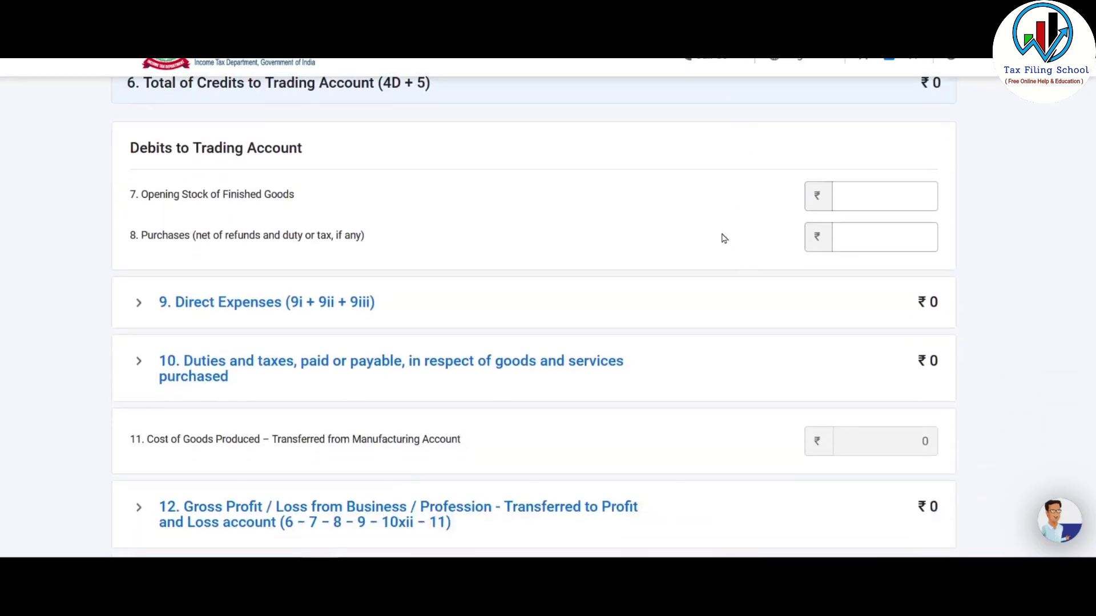
{"action": "scroll", "coordinate": [722, 241], "scroll_direction": "down", "scroll_amount": 4}
{"action": "left_click", "coordinate": [924, 375]}
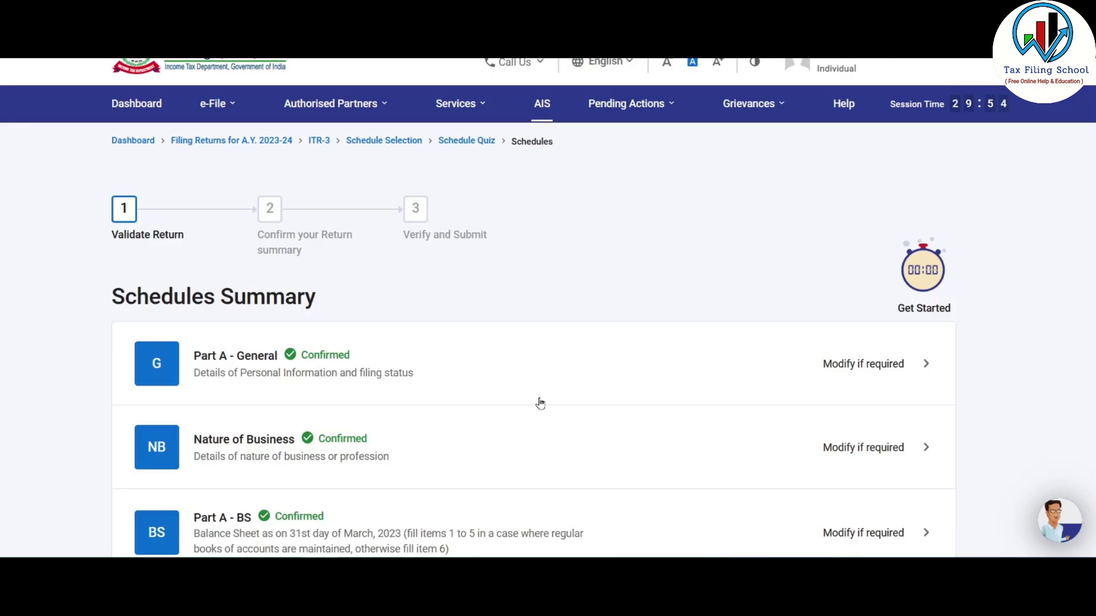
- Open the Part A - P & L schedule from the schedules list
{"action": "scroll", "coordinate": [541, 403], "scroll_direction": "down", "scroll_amount": 6}
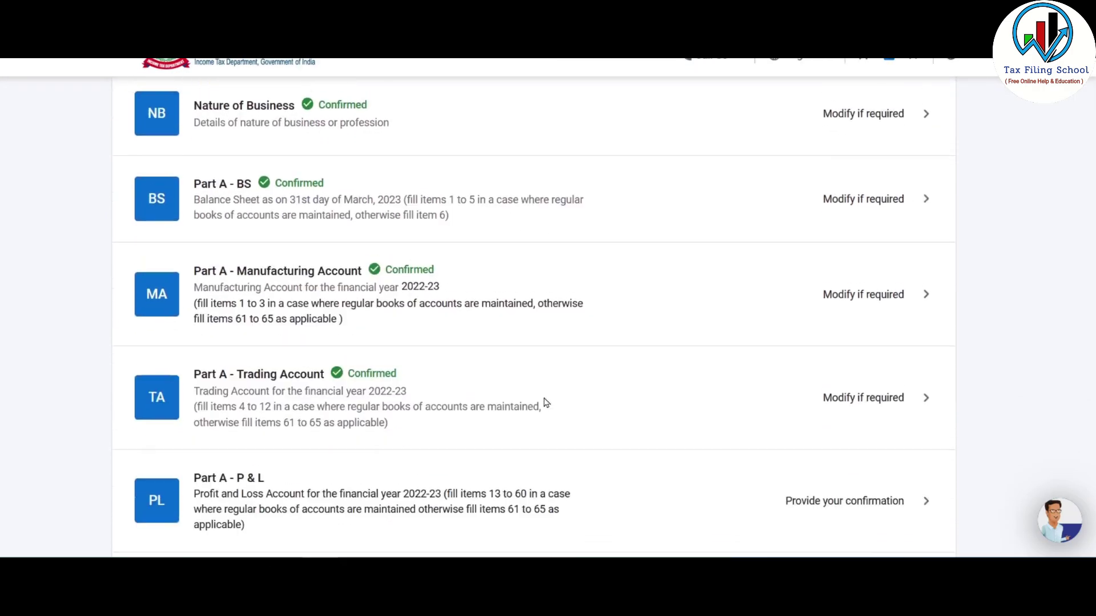
{"action": "scroll", "coordinate": [530, 378], "scroll_direction": "down", "scroll_amount": 3}
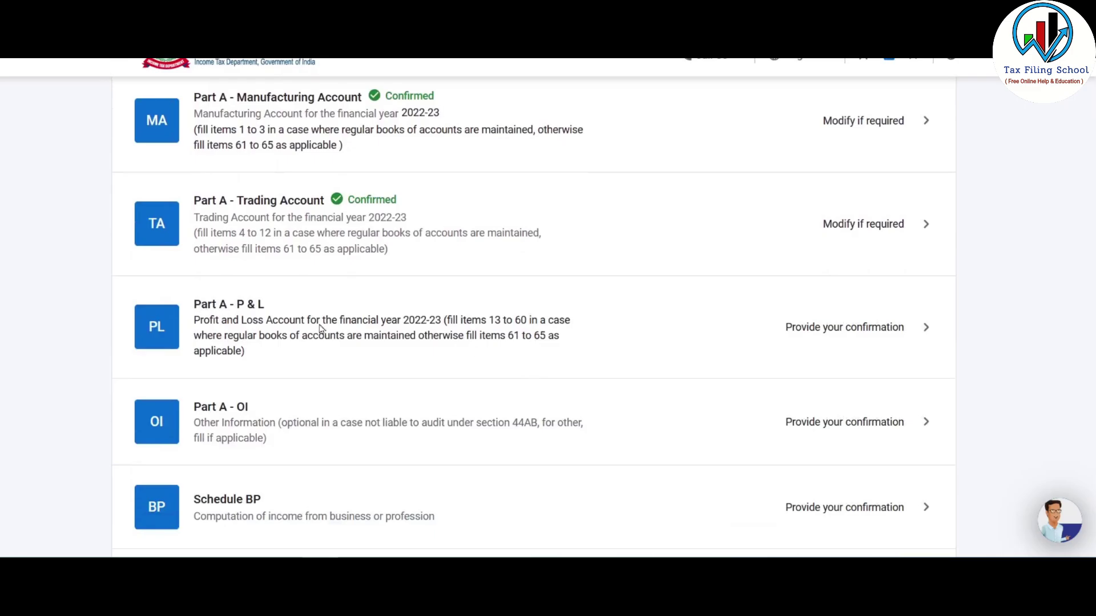
{"action": "left_click", "coordinate": [868, 335]}
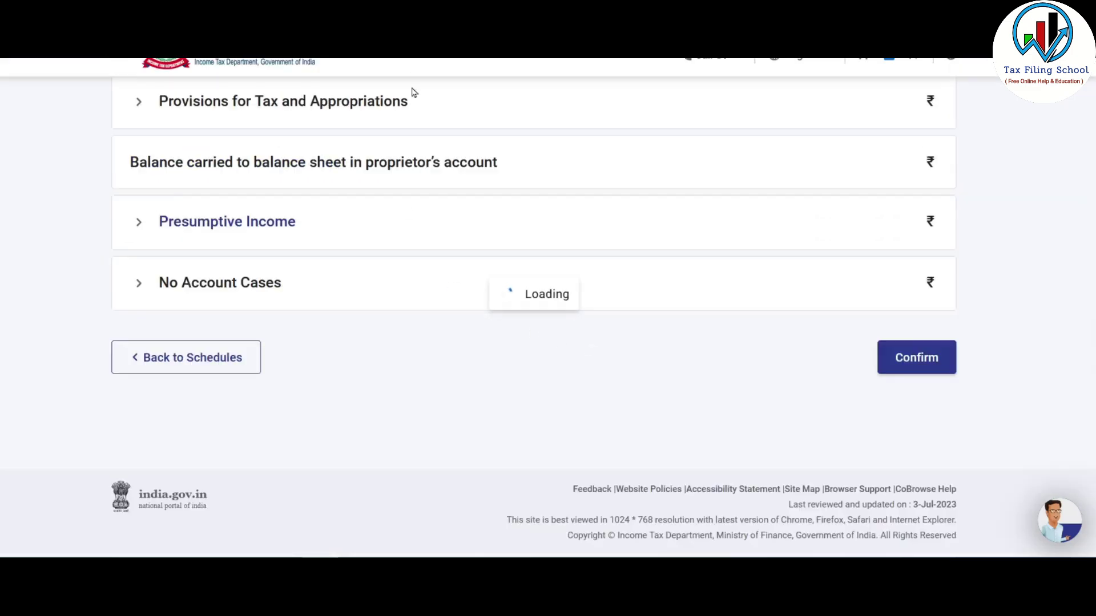
- Select the Excel Profit_&_Loss table down to TOTAL for reference, then return to the P&L page
{"action": "key", "text": "alt+Tab"}
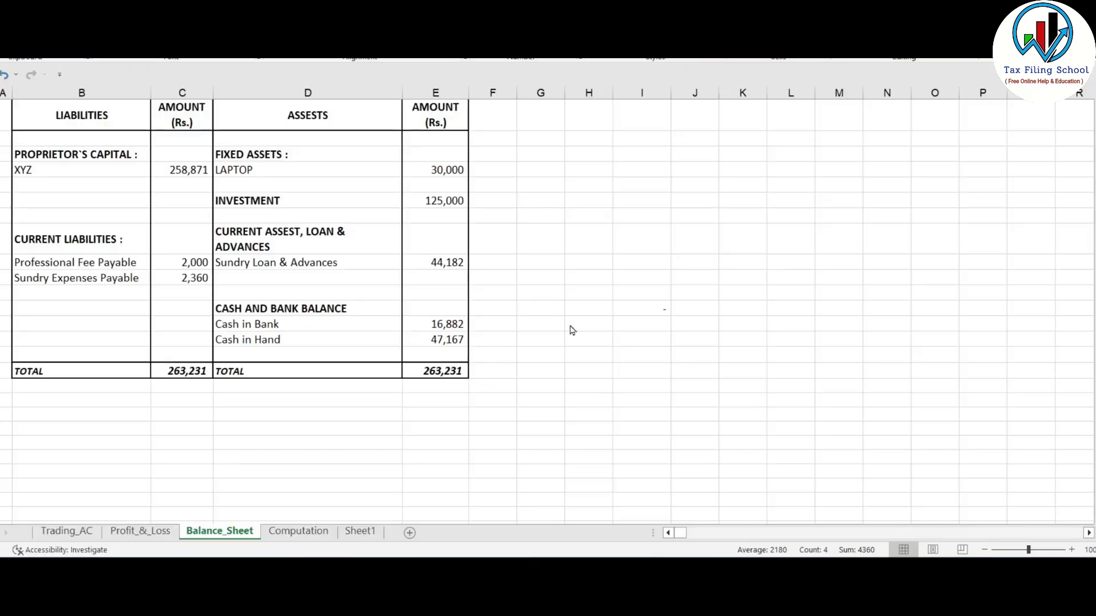
{"action": "left_click", "coordinate": [140, 532]}
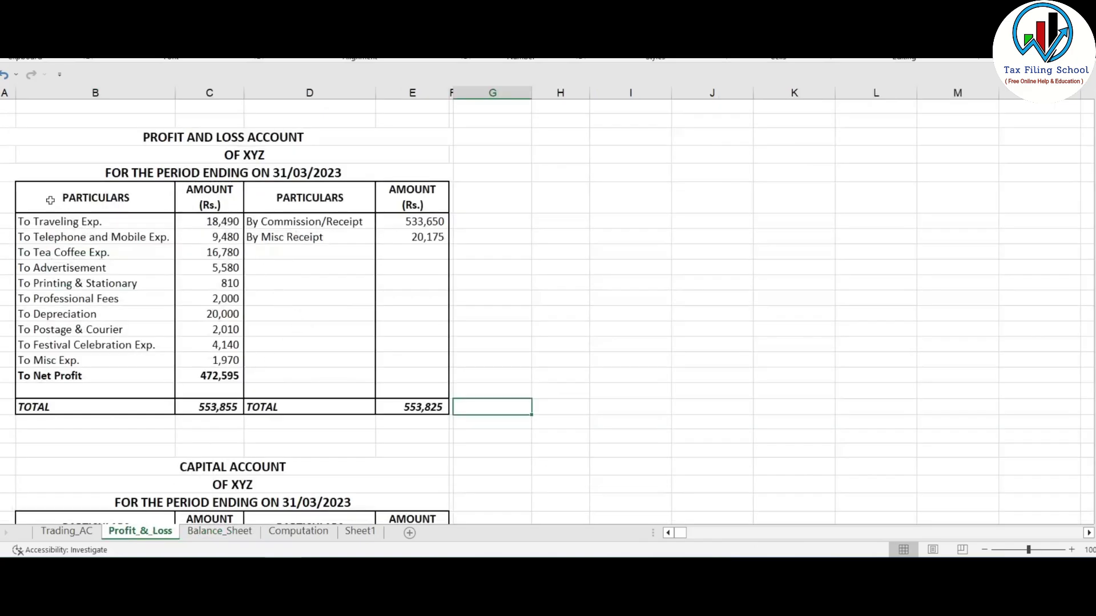
{"action": "left_click_drag", "start_coordinate": [50, 200], "coordinate": [426, 407]}
{"action": "key", "text": "alt+Tab"}
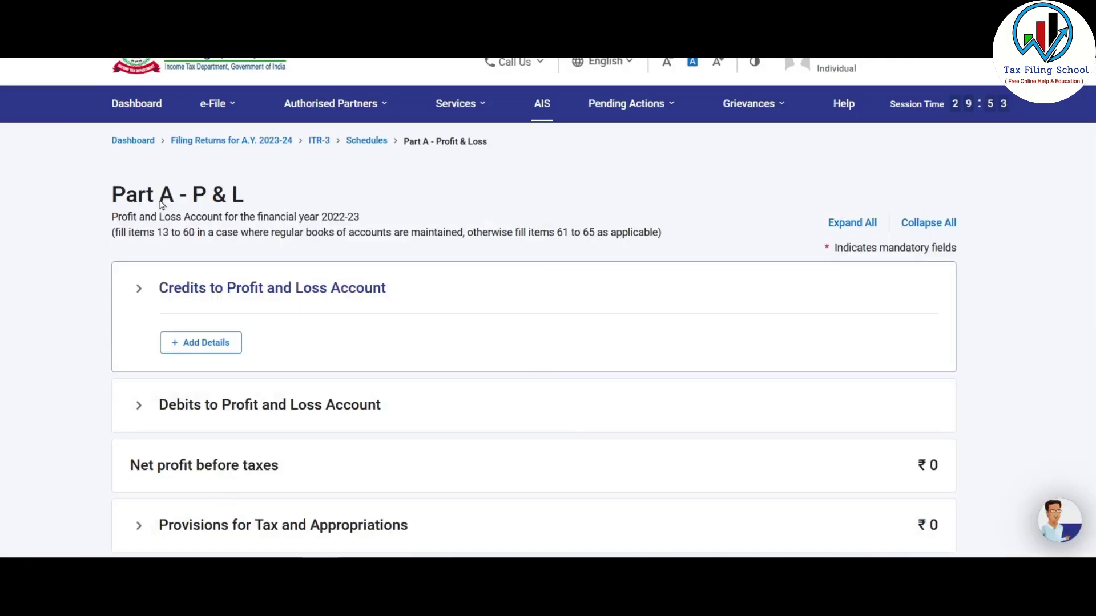
{"action": "scroll", "coordinate": [290, 210], "scroll_direction": "down", "scroll_amount": 2}
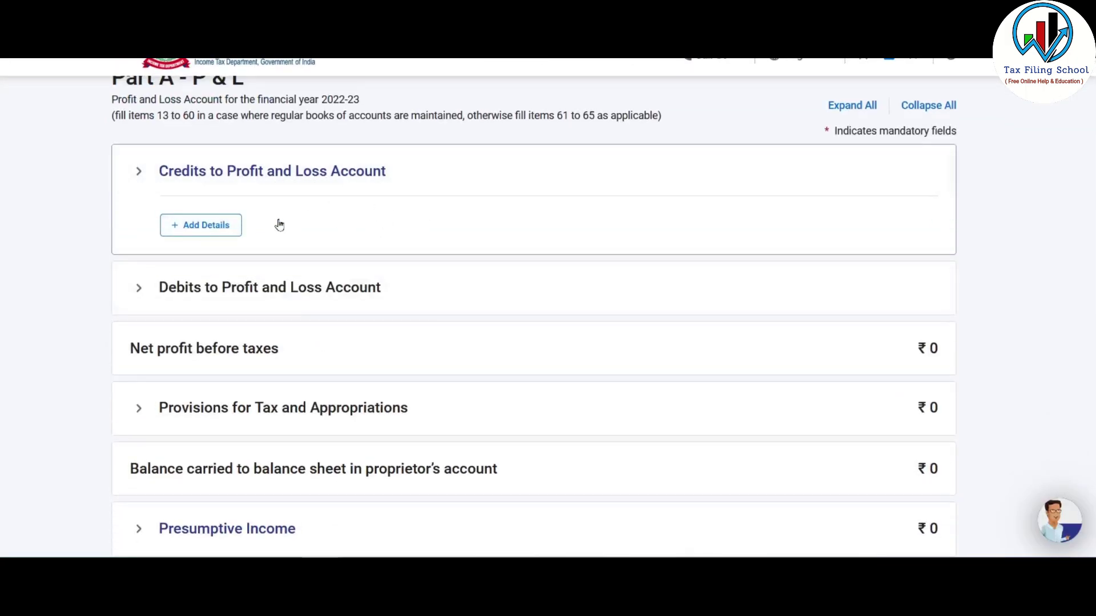
- Open the Credits to Profit and Loss form and move to the other income rows
{"action": "left_click", "coordinate": [213, 228]}
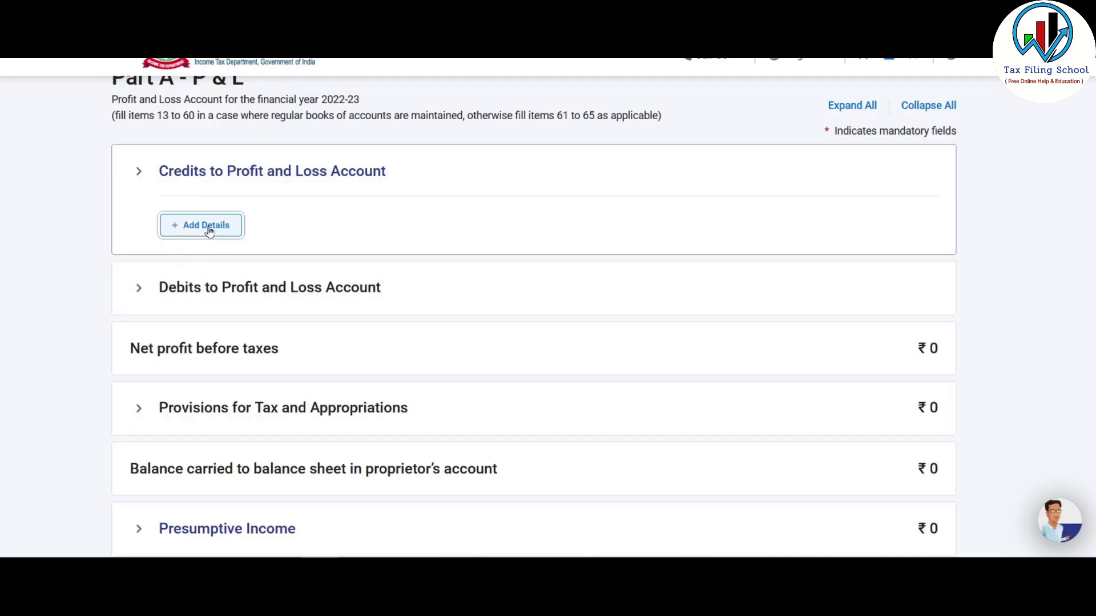
{"action": "scroll", "coordinate": [594, 234], "scroll_direction": "down", "scroll_amount": 2}
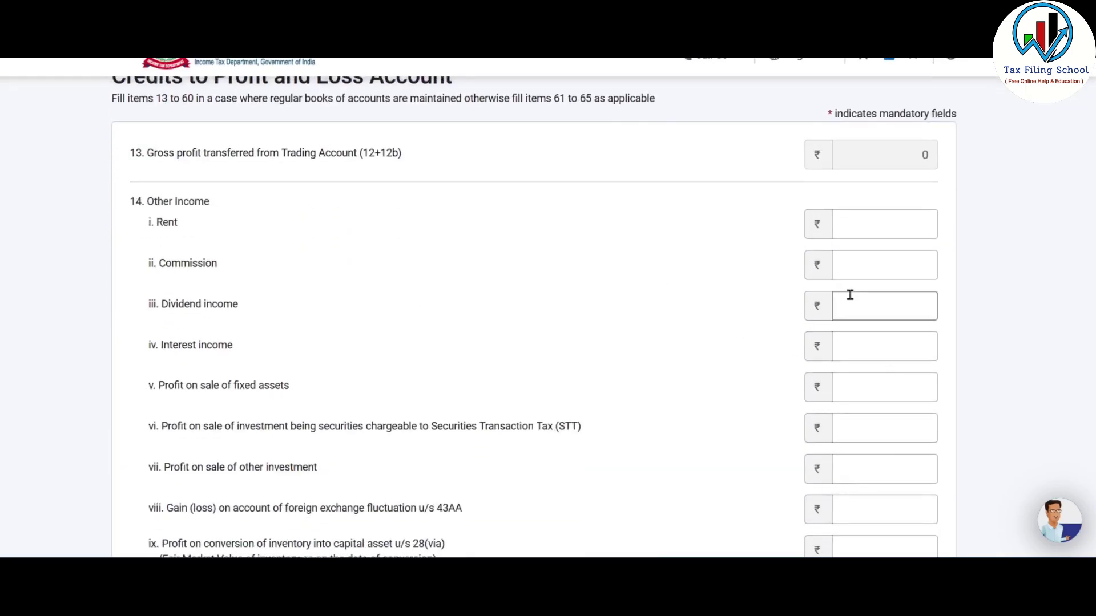
{"action": "scroll", "coordinate": [848, 317], "scroll_direction": "down", "scroll_amount": 5}
{"action": "scroll", "coordinate": [827, 366], "scroll_direction": "down", "scroll_amount": 1}
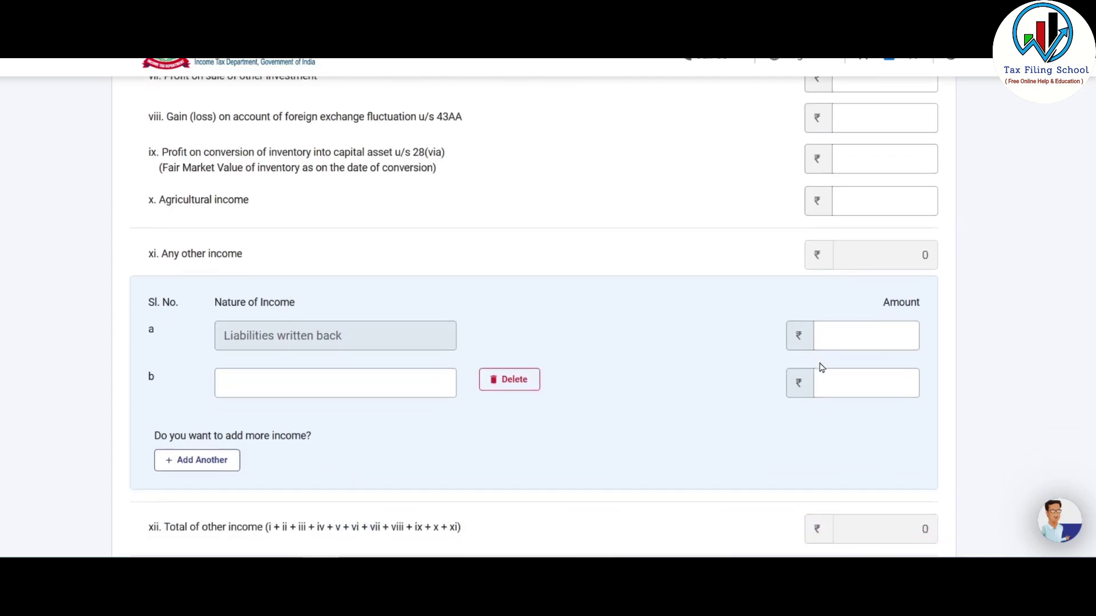
{"action": "scroll", "coordinate": [720, 400], "scroll_direction": "up", "scroll_amount": 5}
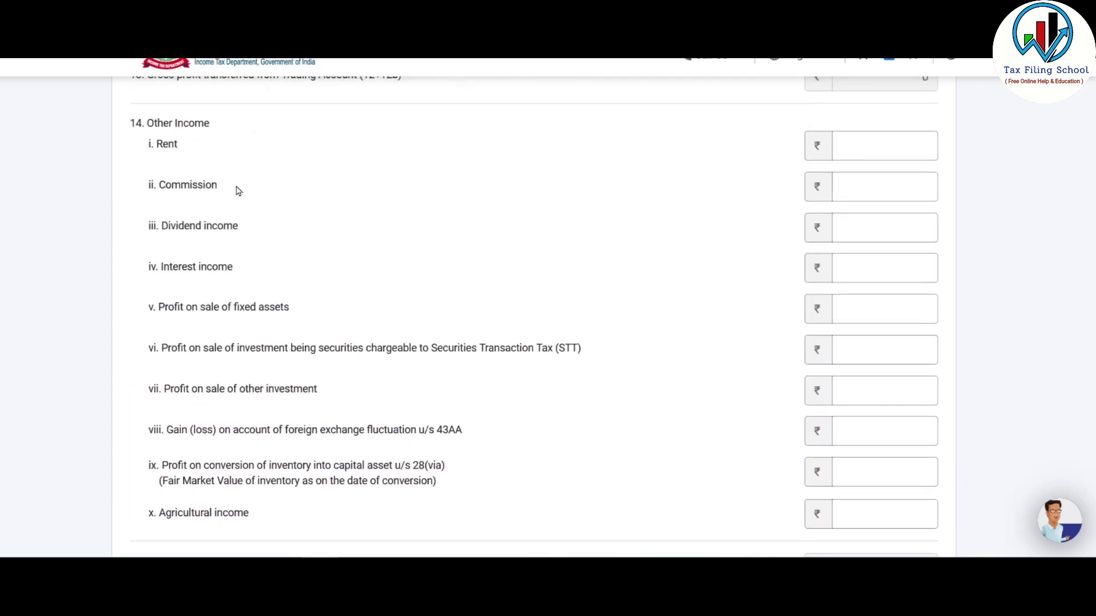
{"action": "scroll", "coordinate": [321, 421], "scroll_direction": "down", "scroll_amount": 1}
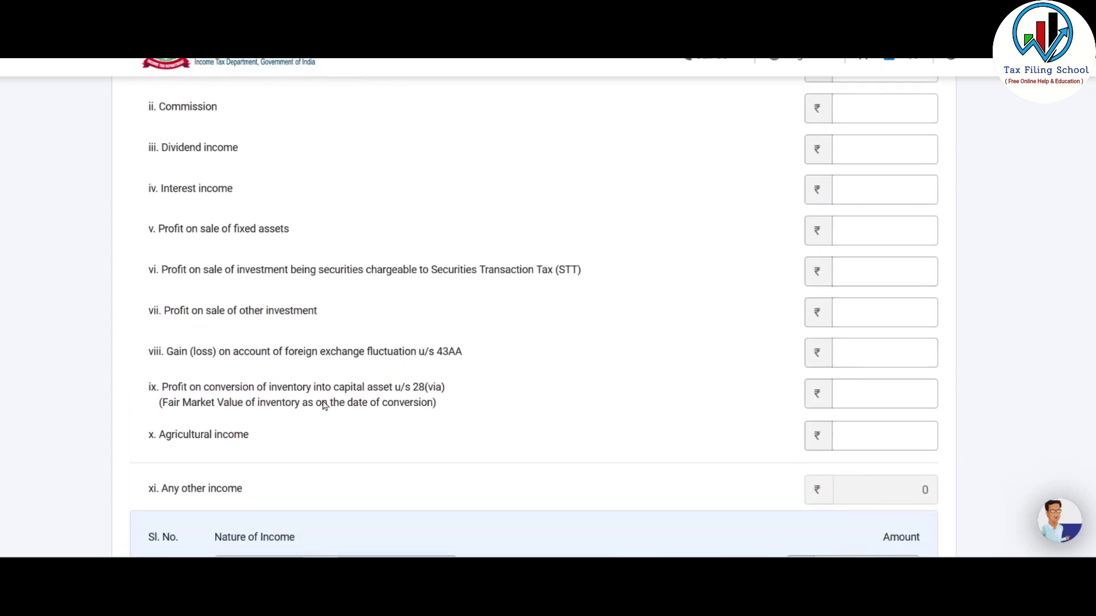
{"action": "scroll", "coordinate": [267, 195], "scroll_direction": "down", "scroll_amount": 1}
{"action": "scroll", "coordinate": [267, 196], "scroll_direction": "down", "scroll_amount": 2}
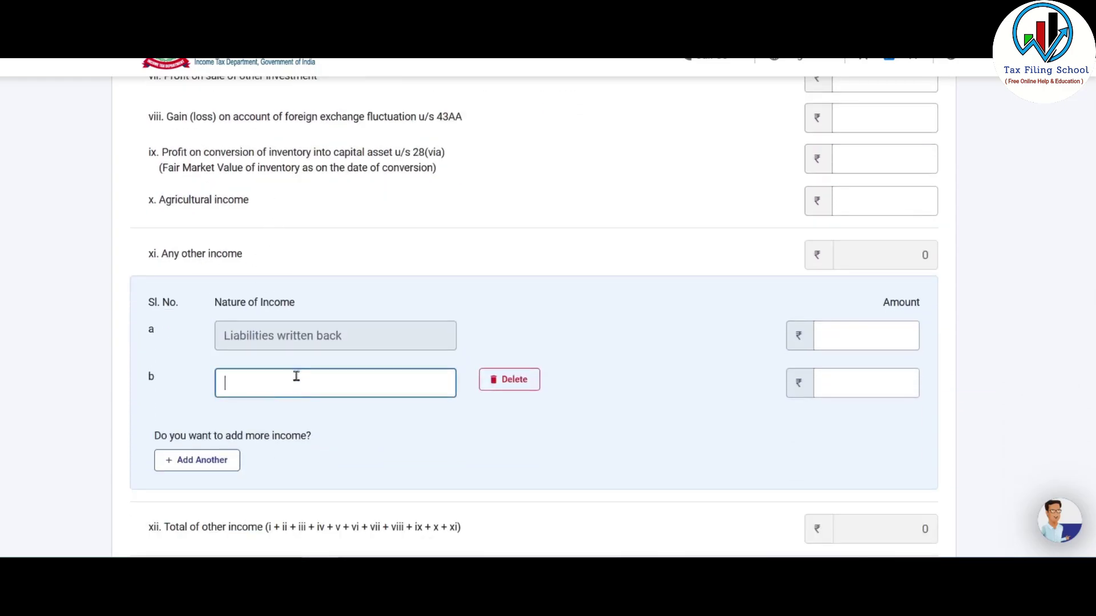
{"action": "left_click", "coordinate": [849, 378]}
{"action": "scroll", "coordinate": [556, 385], "scroll_direction": "down", "scroll_amount": 2}
- Enter Commission of 533650 in 14(ii), matching the Excel commission figure
{"action": "key", "text": "alt+Tab"}
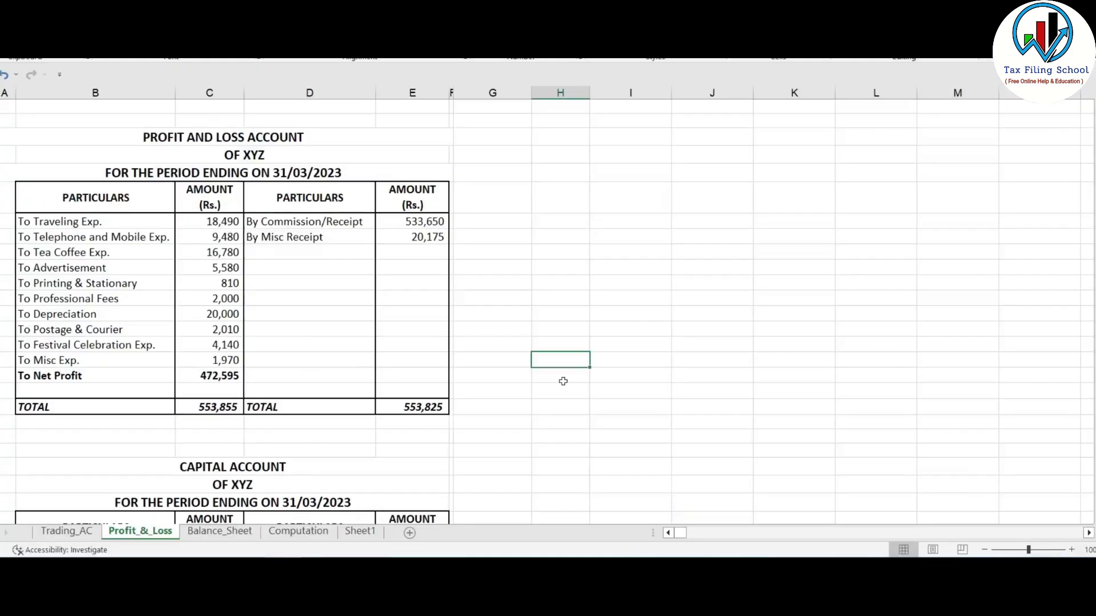
{"action": "left_click", "coordinate": [322, 221]}
{"action": "key", "text": "alt+Tab"}
{"action": "left_click", "coordinate": [873, 273]}
{"action": "type", "text": "533650"}
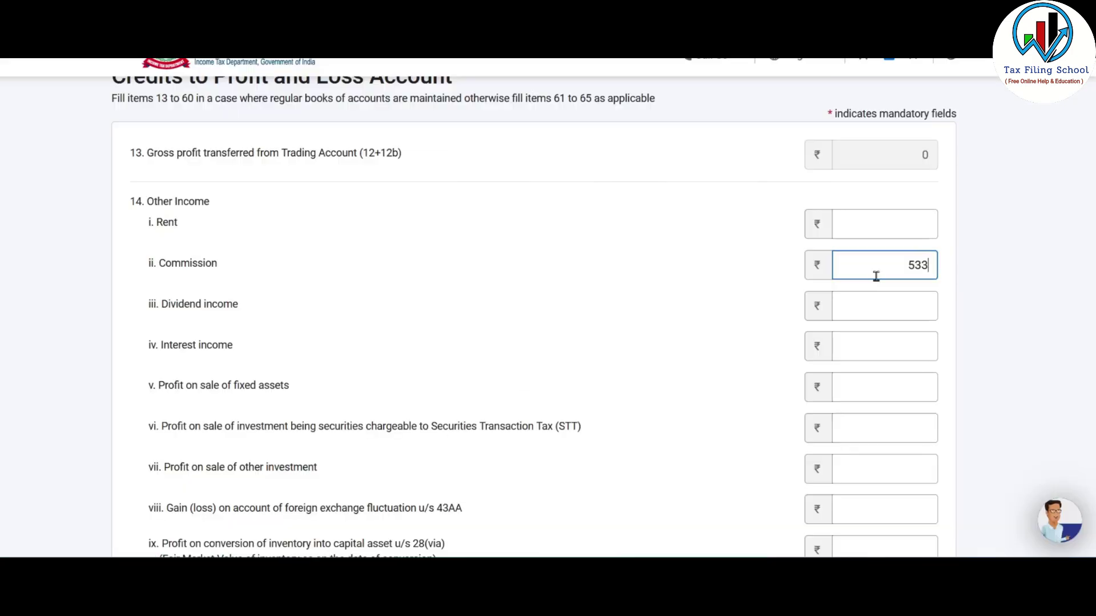
{"action": "left_click", "coordinate": [583, 274]}
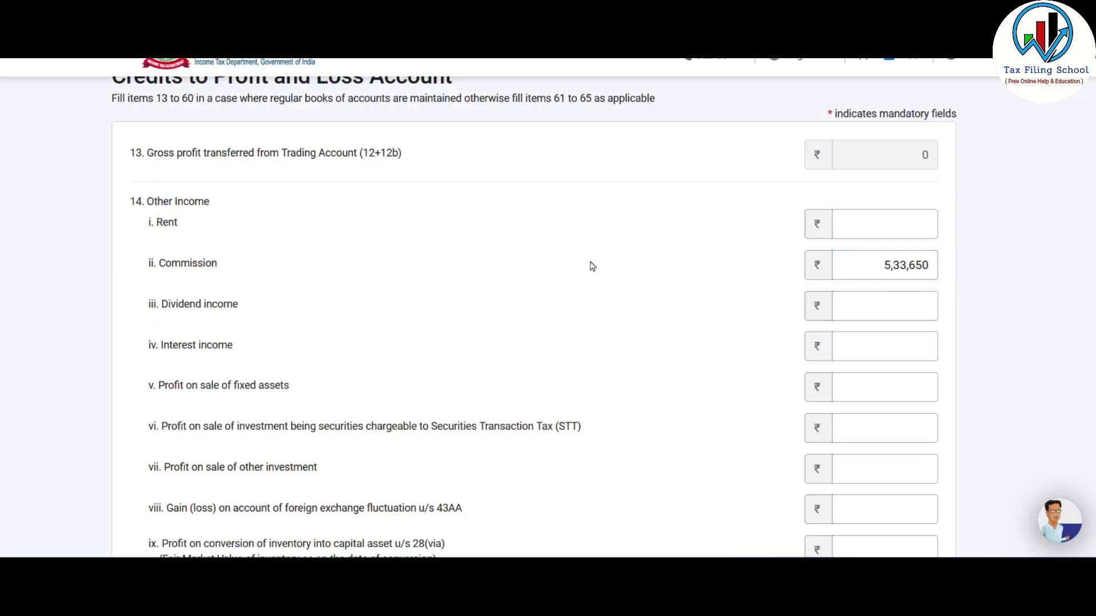
{"action": "scroll", "coordinate": [614, 235], "scroll_direction": "down", "scroll_amount": 7}
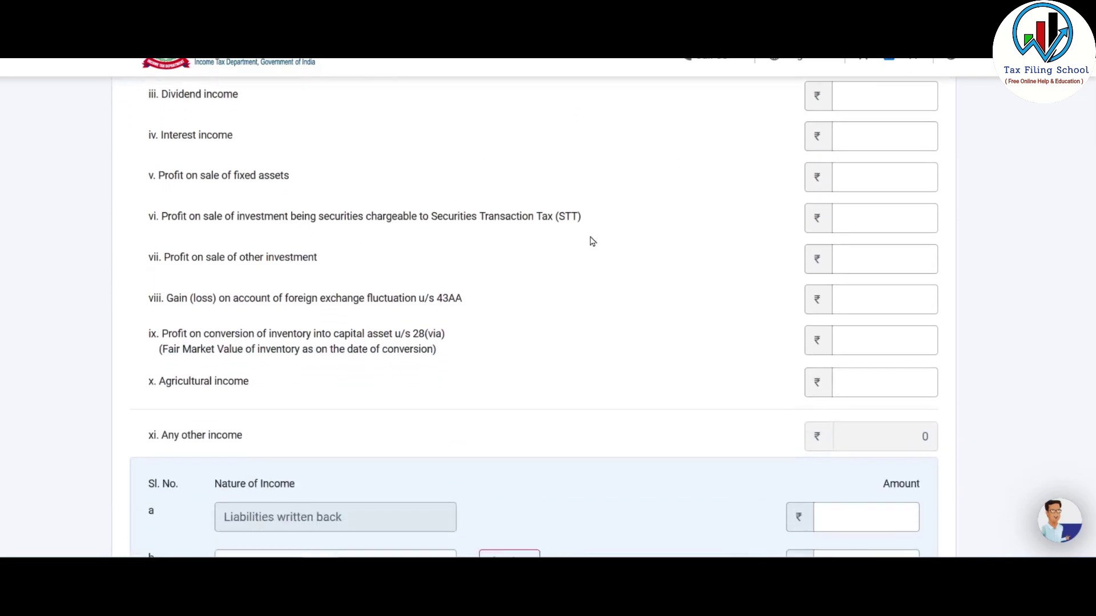
{"action": "scroll", "coordinate": [591, 235], "scroll_direction": "down", "scroll_amount": 3}
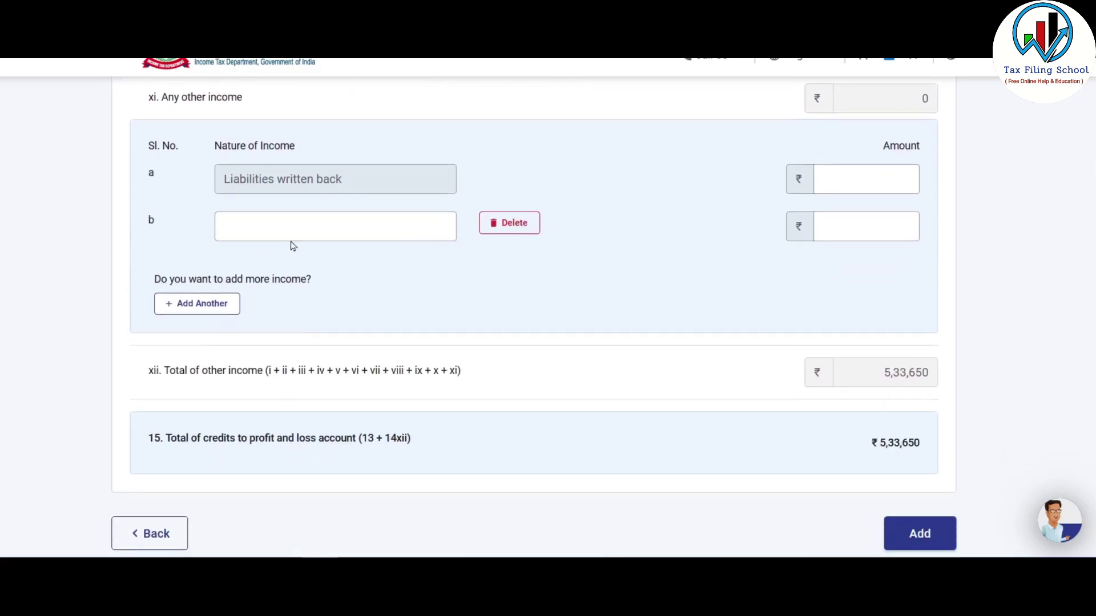
- Fill other-income row b as Brokerage with 100000
{"action": "left_click", "coordinate": [297, 229]}
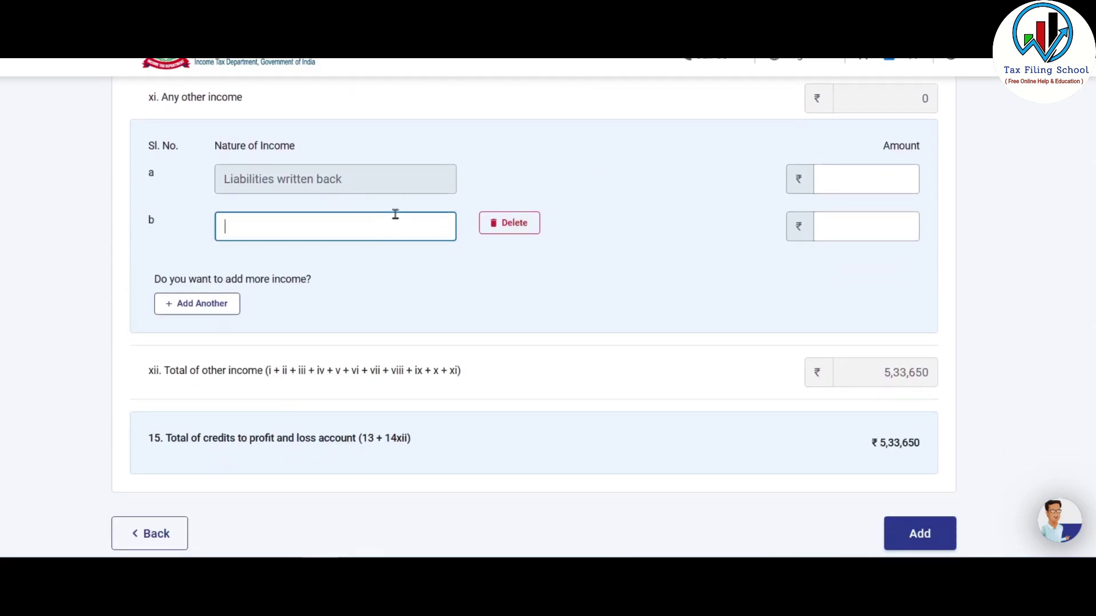
{"action": "type", "text": "Brokerage"}
{"action": "left_click", "coordinate": [866, 226]}
{"action": "type", "text": "100000"}
{"action": "left_click", "coordinate": [754, 260]}
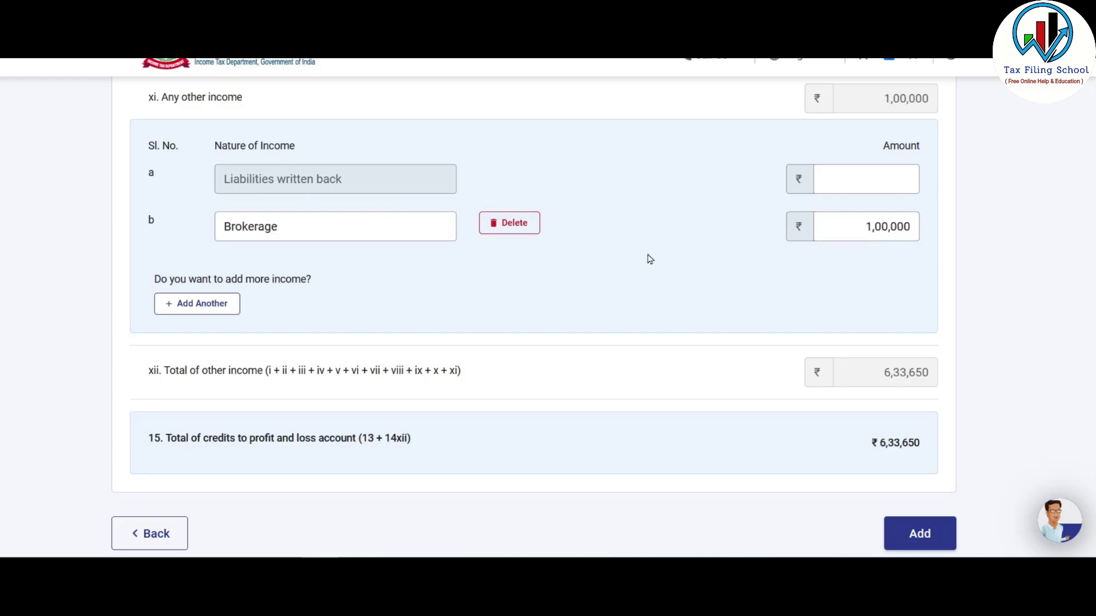
- Add row c Freelancer with 100000 and save the credits
{"action": "left_click", "coordinate": [207, 304]}
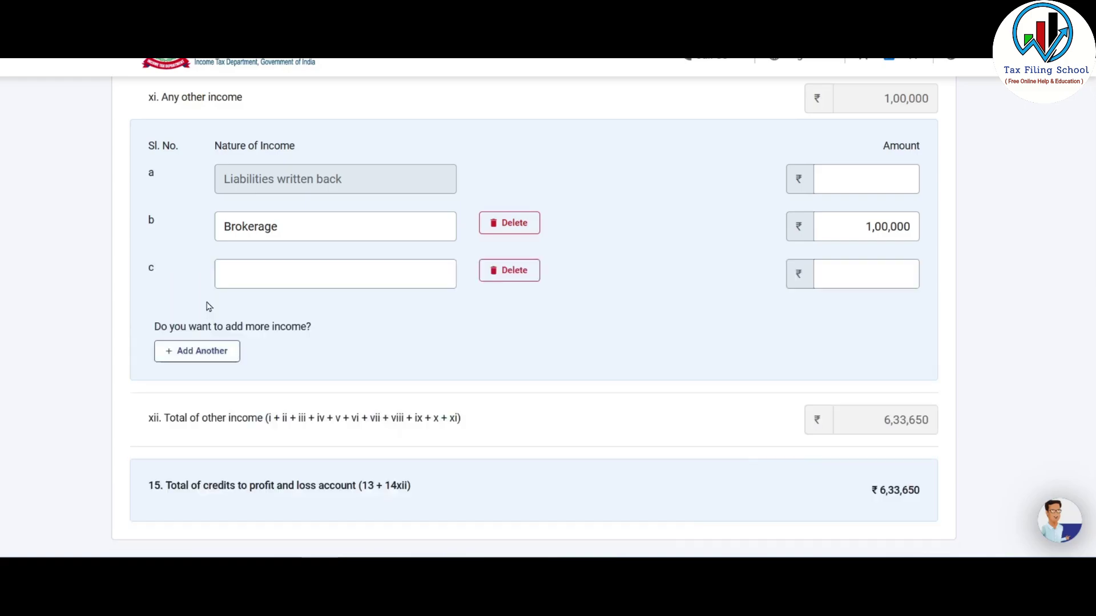
{"action": "left_click", "coordinate": [286, 271]}
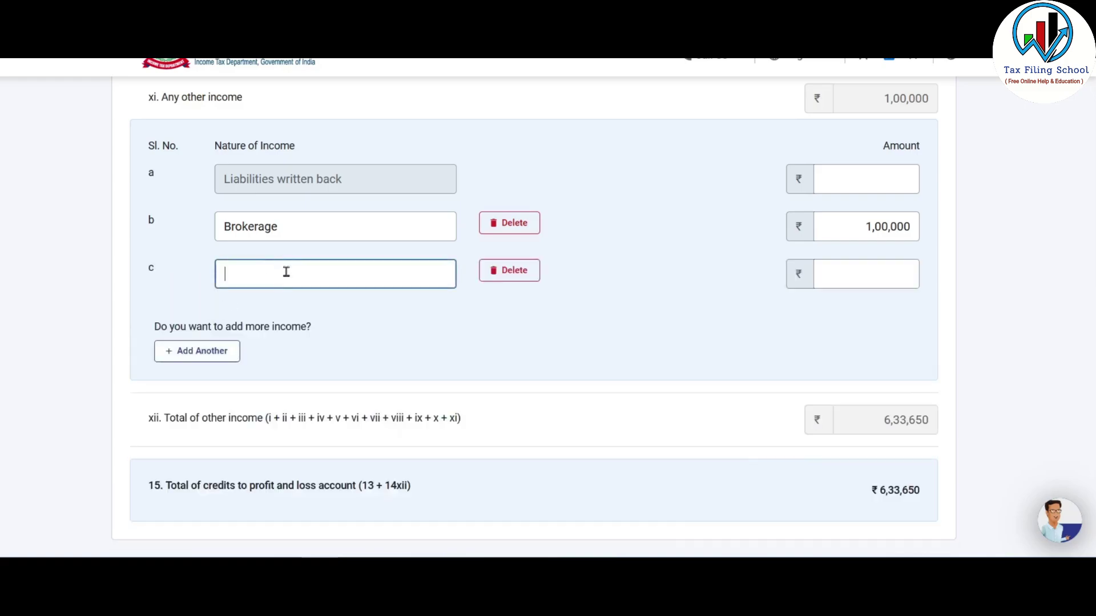
{"action": "left_click", "coordinate": [875, 270]}
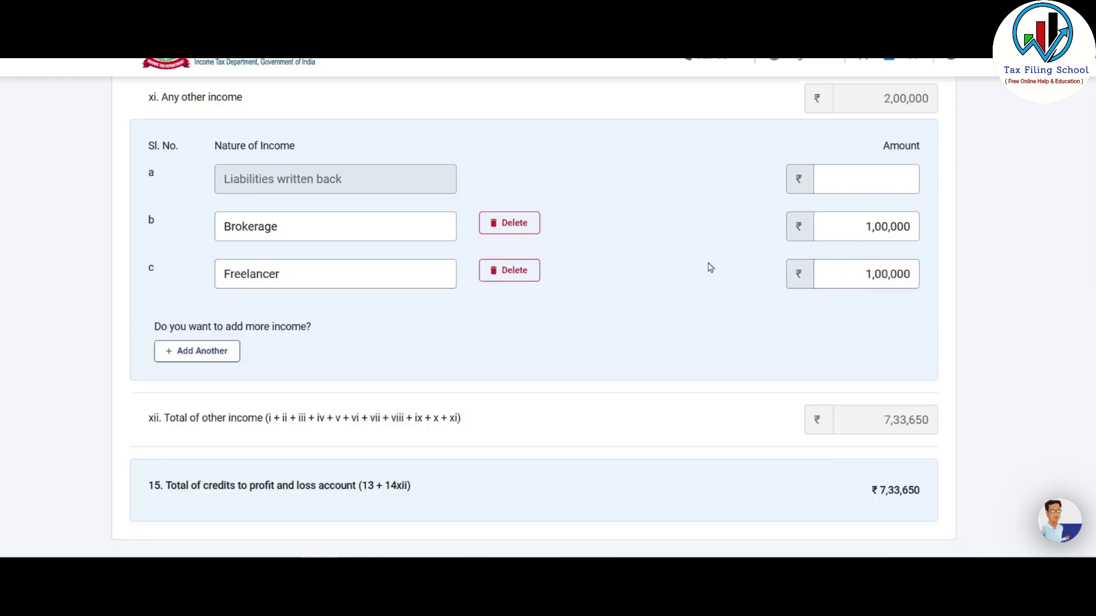
{"action": "scroll", "coordinate": [636, 242], "scroll_direction": "down", "scroll_amount": 3}
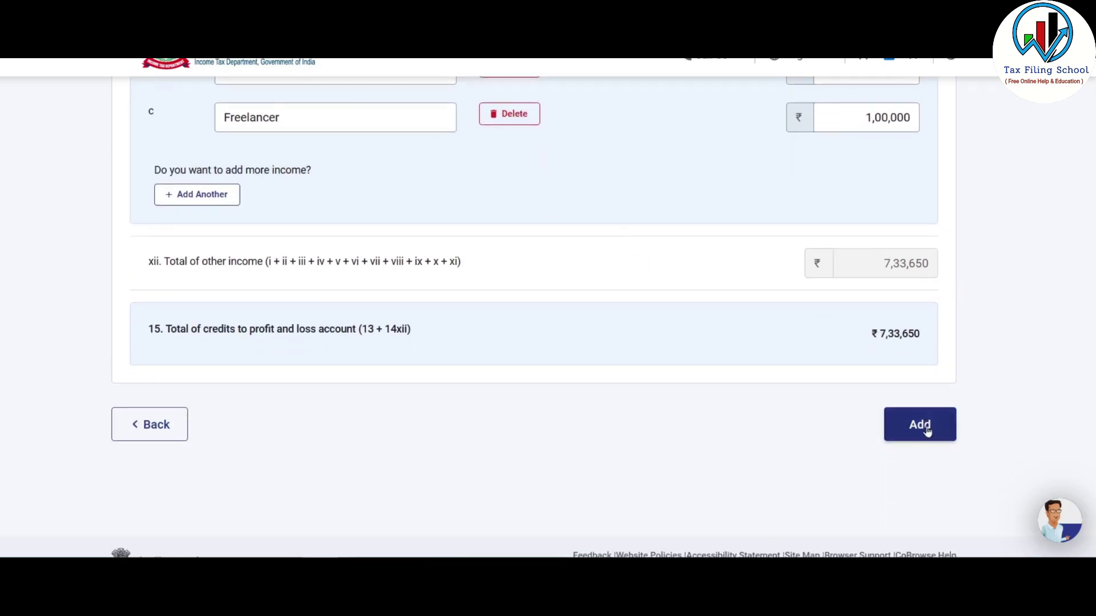
{"action": "left_click", "coordinate": [897, 418]}
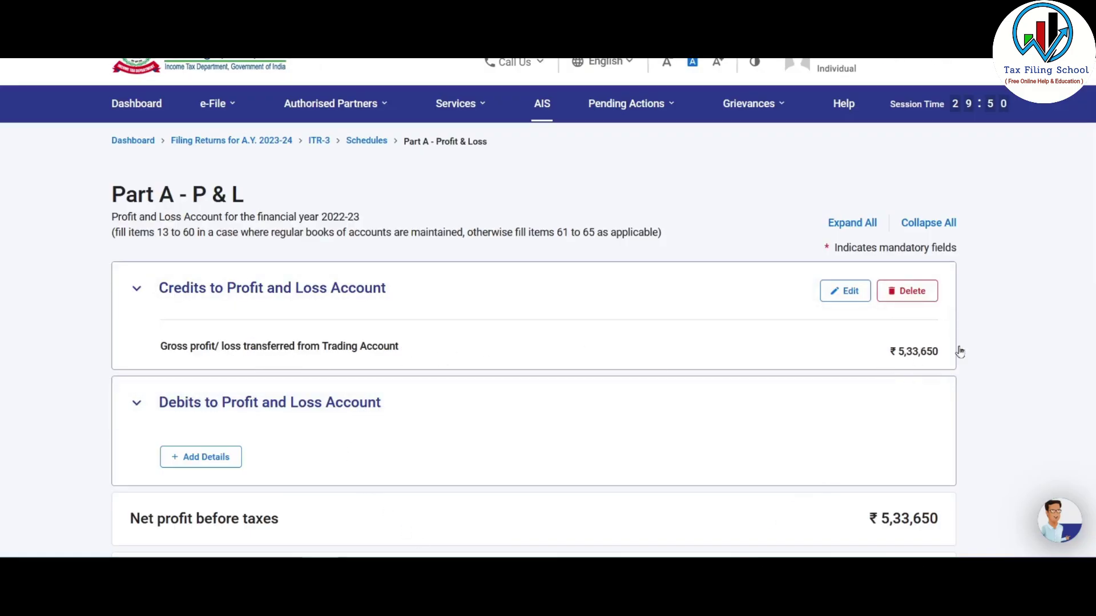
- Open the empty Debits to Profit and Loss Account form
{"action": "scroll", "coordinate": [571, 280], "scroll_direction": "down", "scroll_amount": 2}
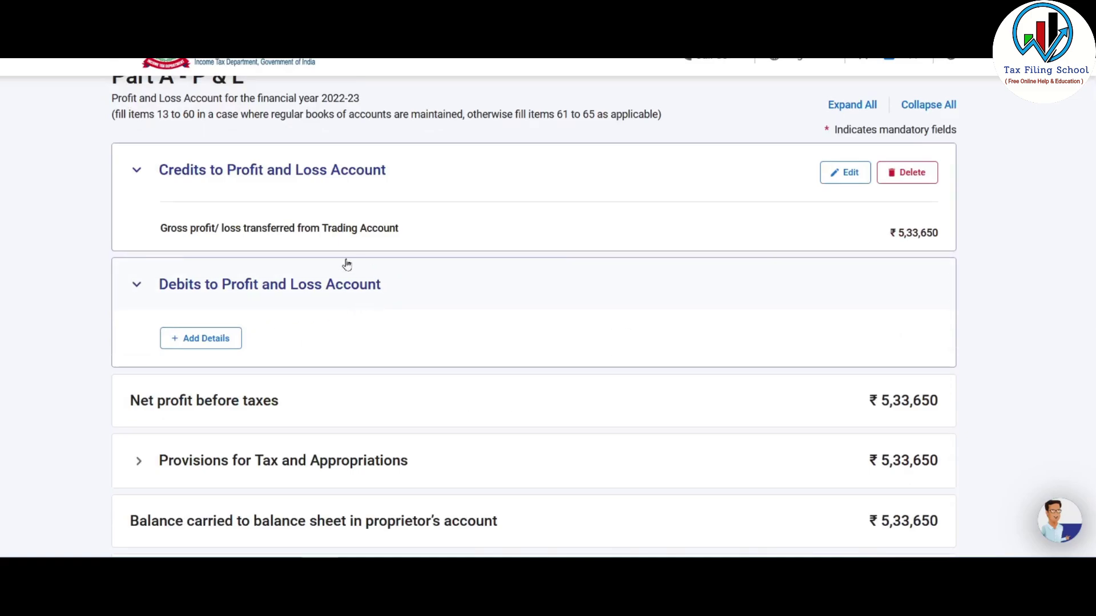
{"action": "left_click", "coordinate": [211, 337]}
{"action": "scroll", "coordinate": [432, 239], "scroll_direction": "down", "scroll_amount": 15}
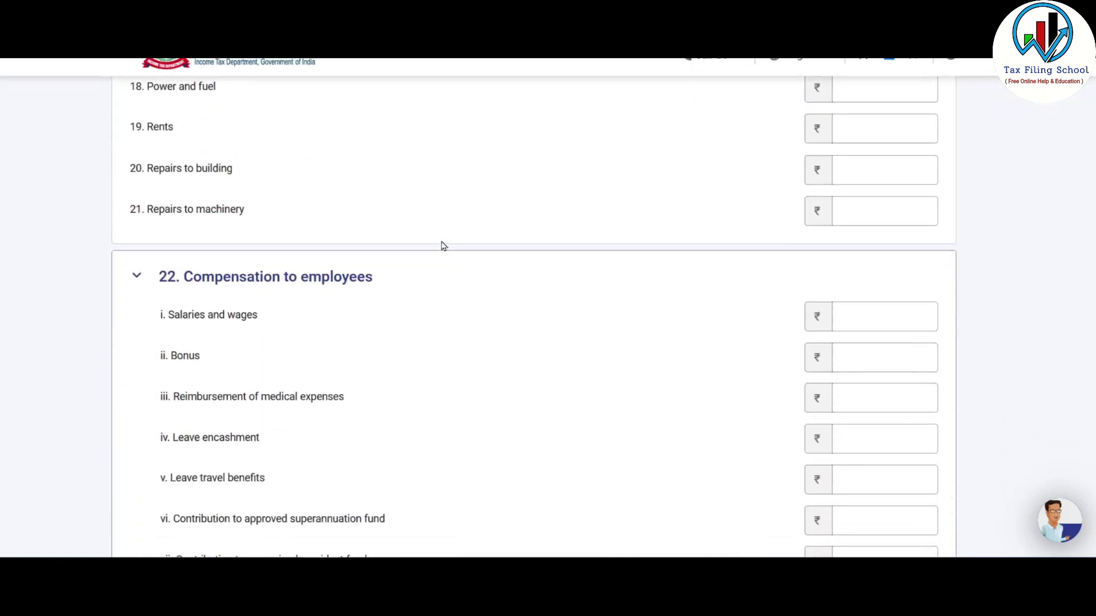
{"action": "scroll", "coordinate": [457, 251], "scroll_direction": "down", "scroll_amount": 6}
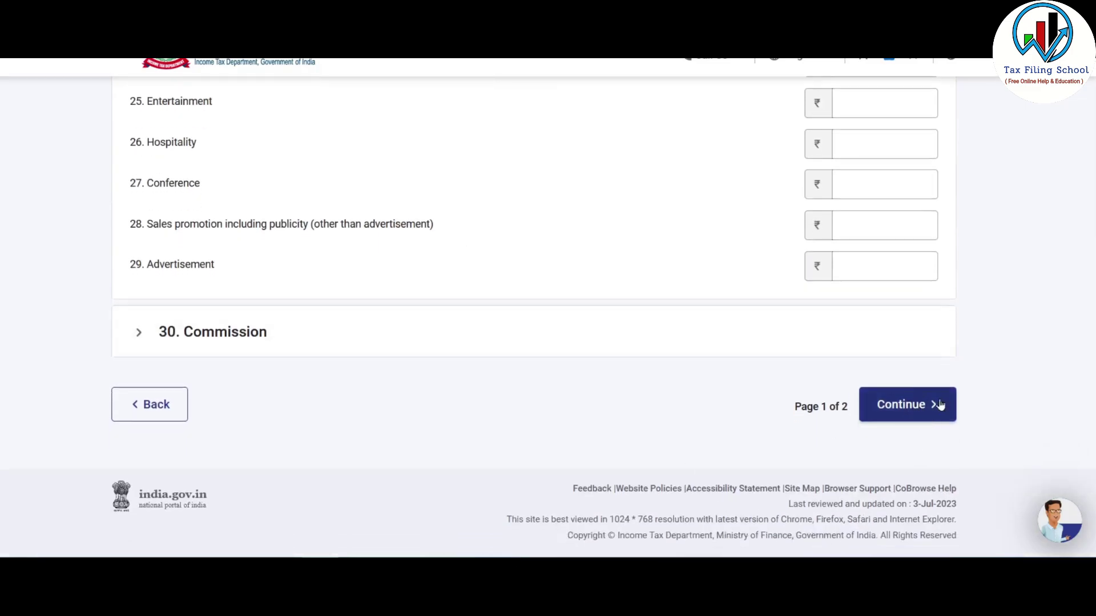
- Look over the second debits page, then select expense rows B5:C14 in Excel
{"action": "left_click", "coordinate": [922, 409]}
{"action": "scroll", "coordinate": [481, 337], "scroll_direction": "down", "scroll_amount": 10}
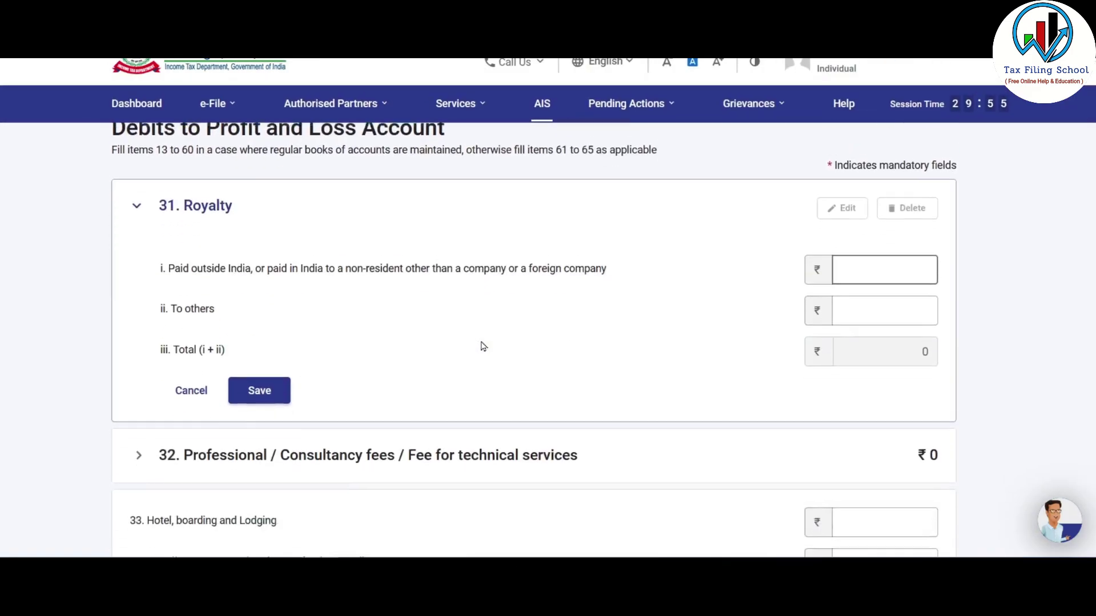
{"action": "scroll", "coordinate": [495, 374], "scroll_direction": "down", "scroll_amount": 10}
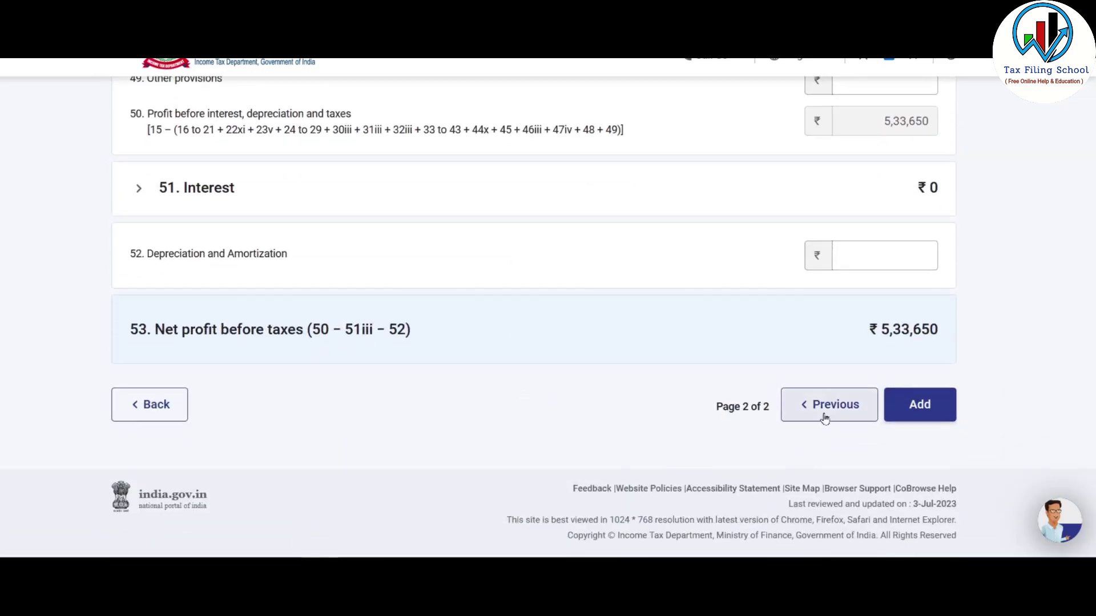
{"action": "scroll", "coordinate": [452, 385], "scroll_direction": "up", "scroll_amount": 5}
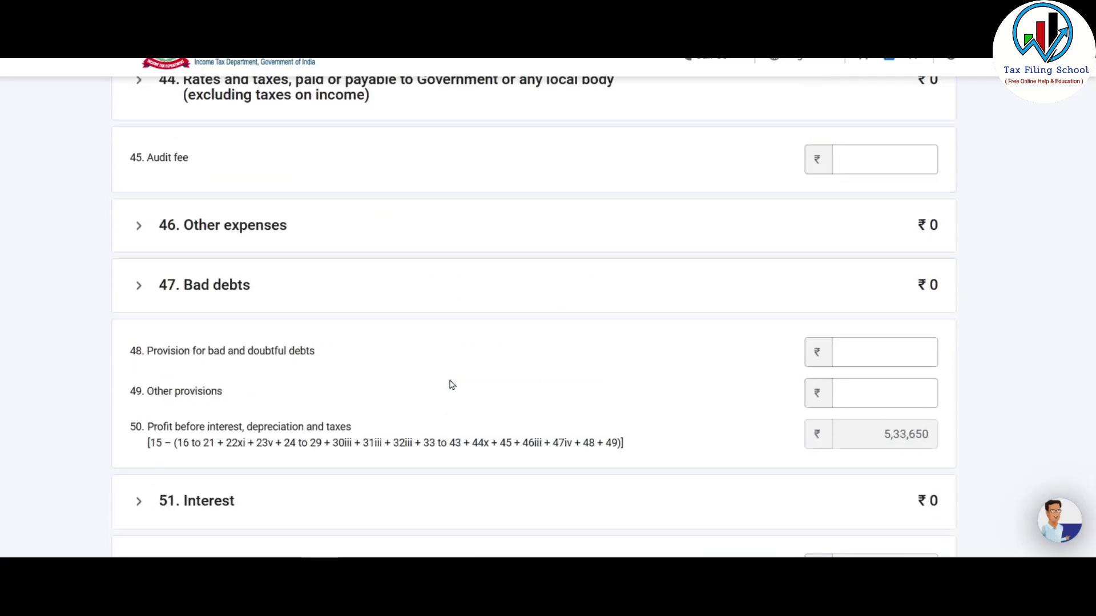
{"action": "scroll", "coordinate": [451, 385], "scroll_direction": "down", "scroll_amount": 4}
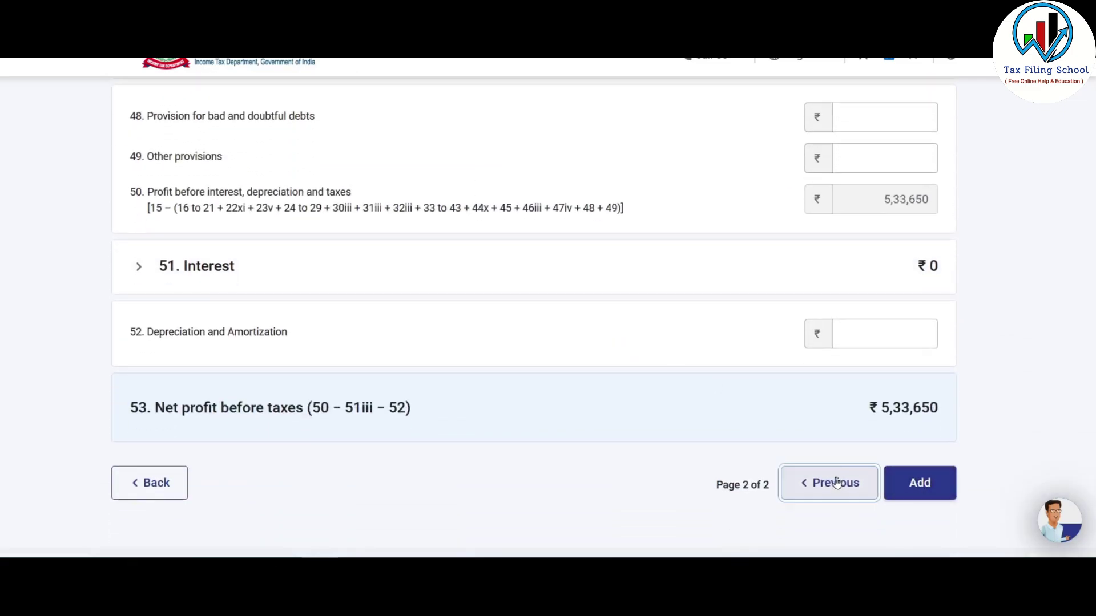
{"action": "key", "text": "alt+Tab"}
{"action": "left_click_drag", "start_coordinate": [73, 227], "coordinate": [181, 357]}
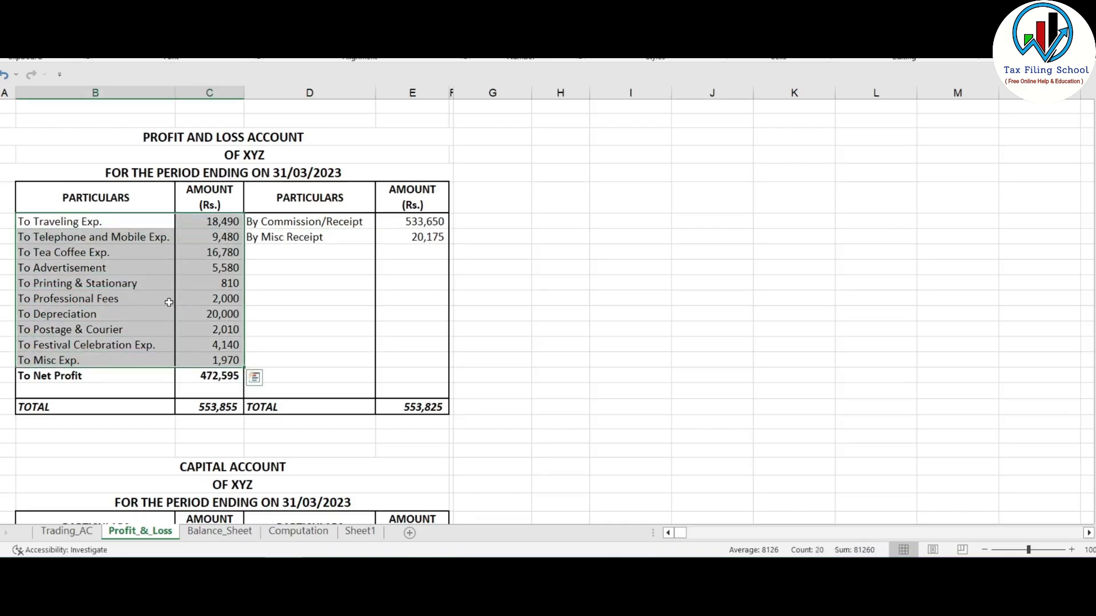
- Step through the first debits page amounts, Rents to Advertisement, and continue to the next page
{"action": "key", "text": "alt+Tab"}
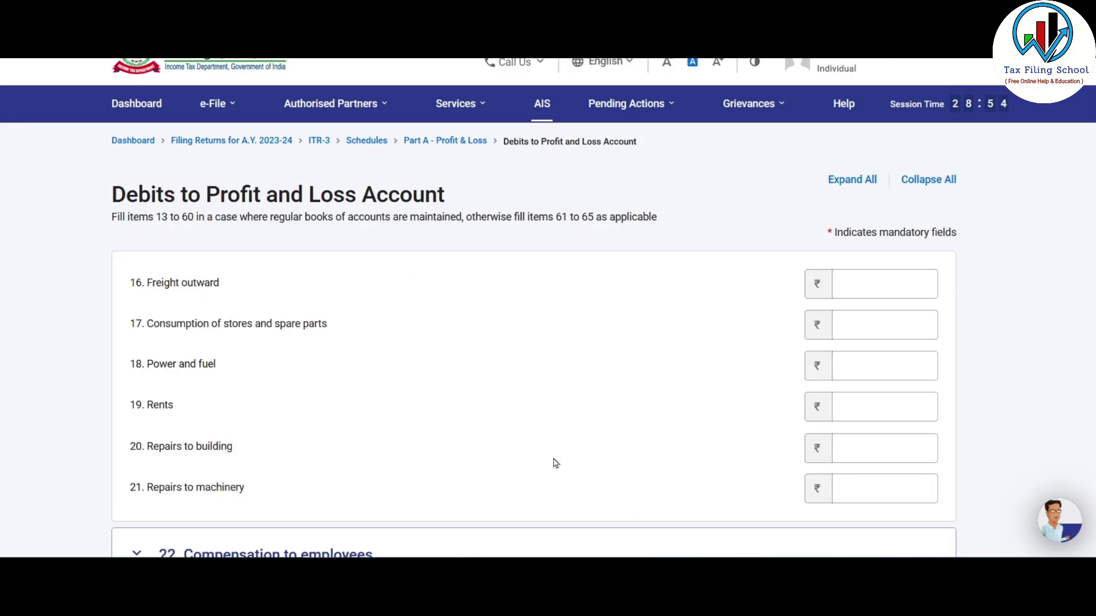
{"action": "scroll", "coordinate": [551, 322], "scroll_direction": "down", "scroll_amount": 2}
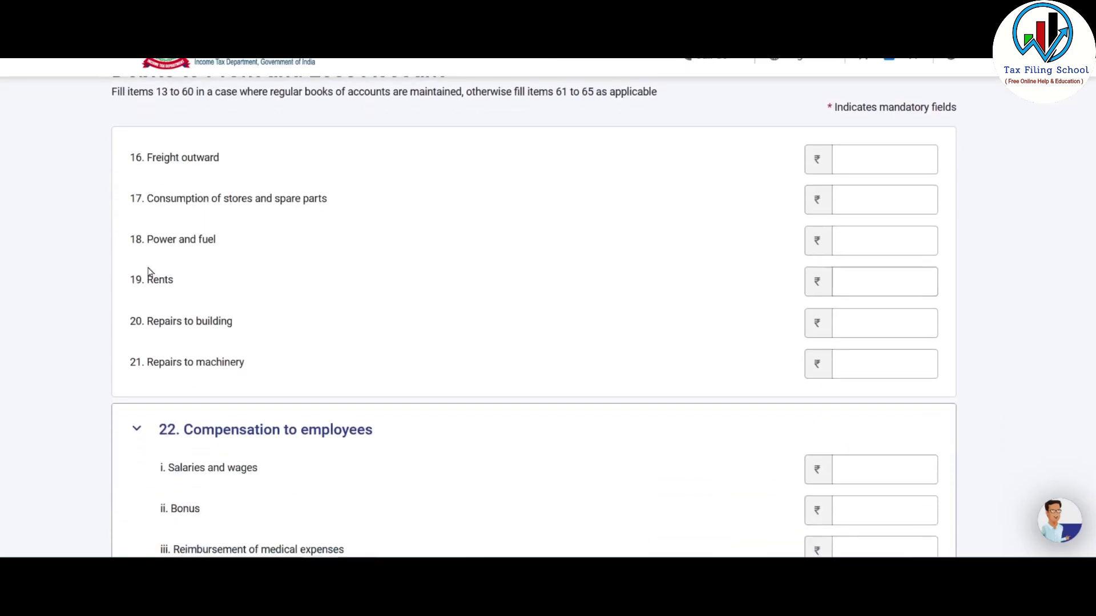
{"action": "left_click", "coordinate": [890, 290]}
{"action": "left_click", "coordinate": [870, 238]}
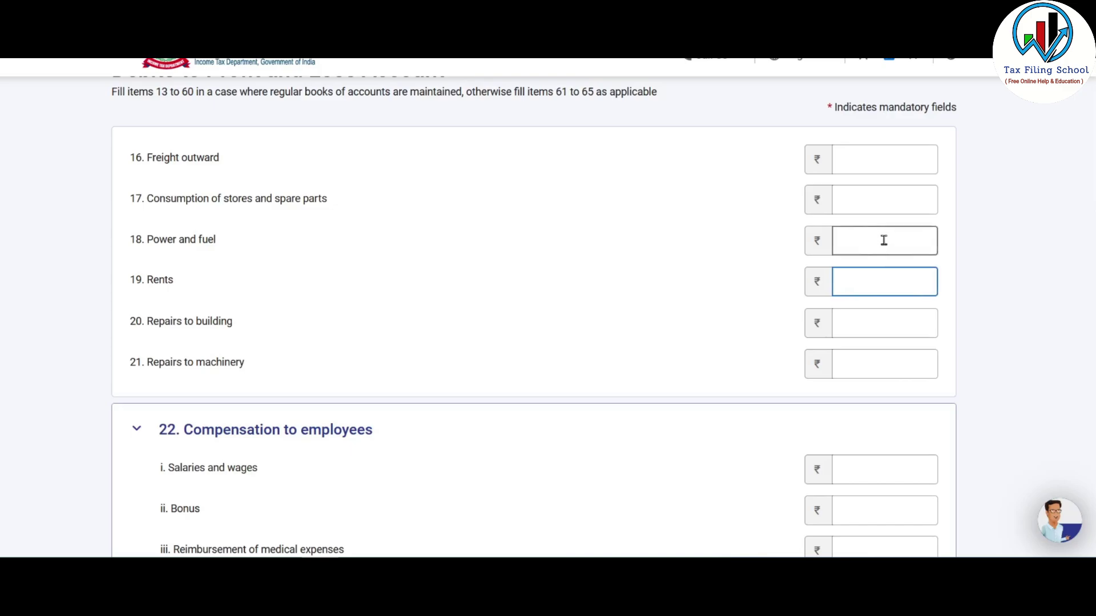
{"action": "scroll", "coordinate": [870, 263], "scroll_direction": "down", "scroll_amount": 4}
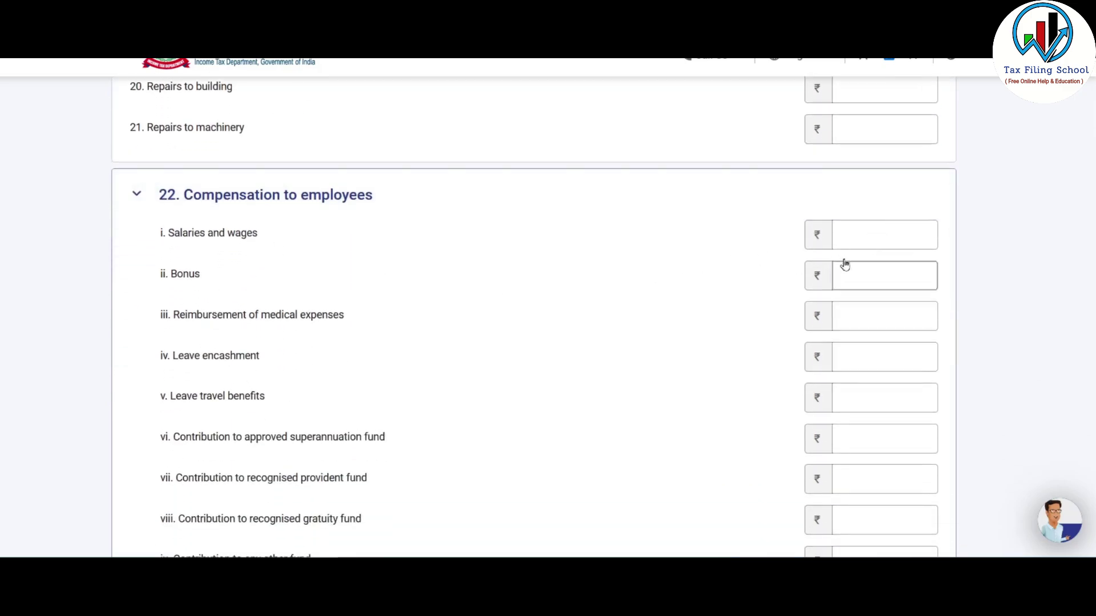
{"action": "left_click", "coordinate": [859, 236]}
{"action": "scroll", "coordinate": [549, 398], "scroll_direction": "down", "scroll_amount": 11}
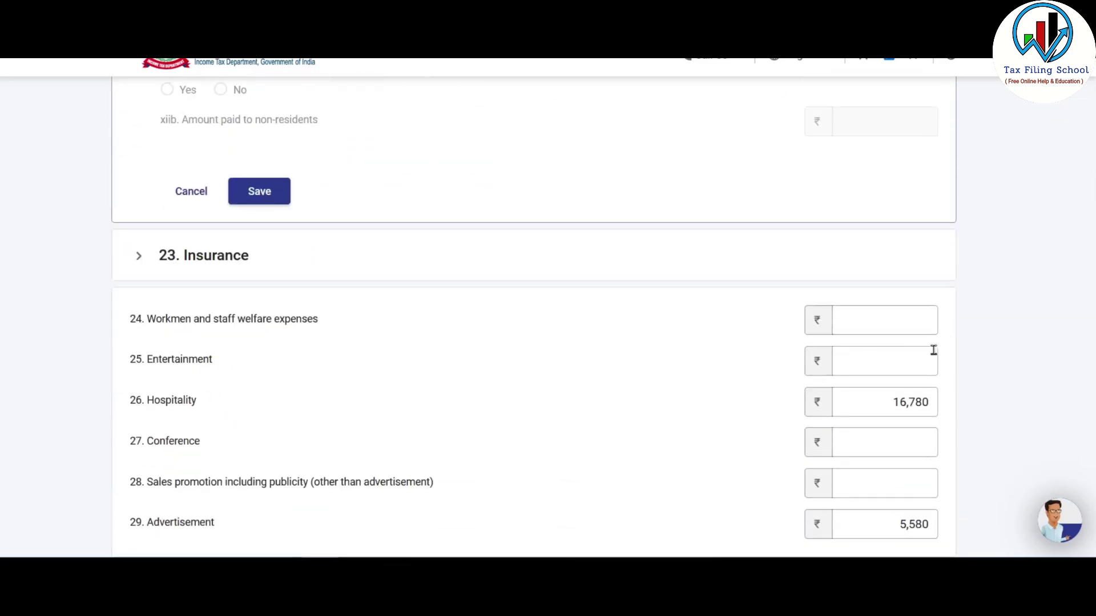
{"action": "left_click", "coordinate": [886, 359]}
{"action": "left_click", "coordinate": [876, 402]}
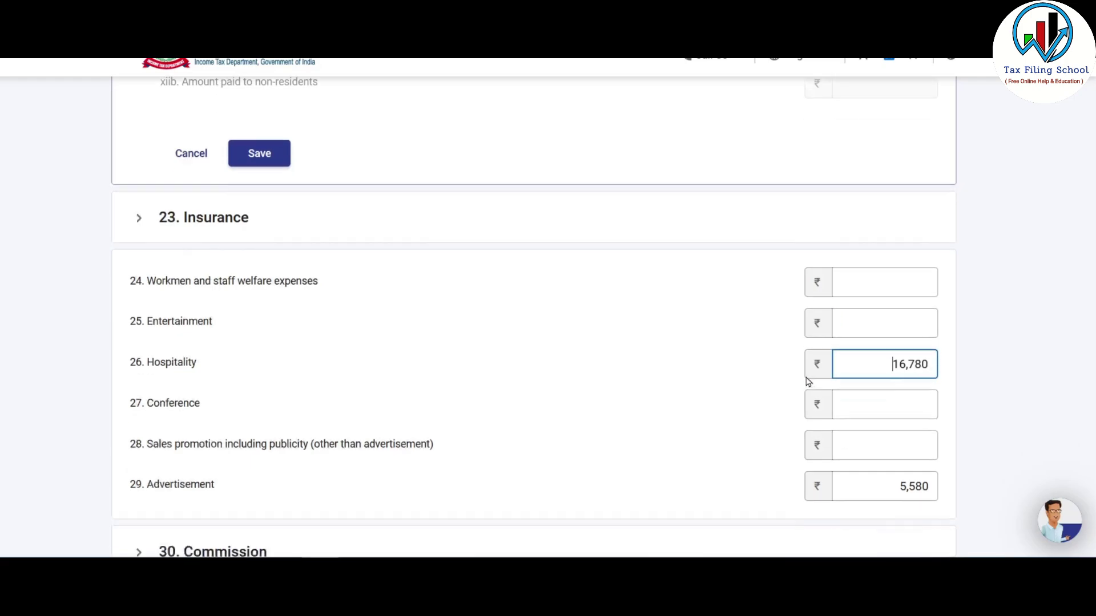
{"action": "scroll", "coordinate": [807, 382], "scroll_direction": "down", "scroll_amount": 3}
{"action": "left_click", "coordinate": [890, 364]}
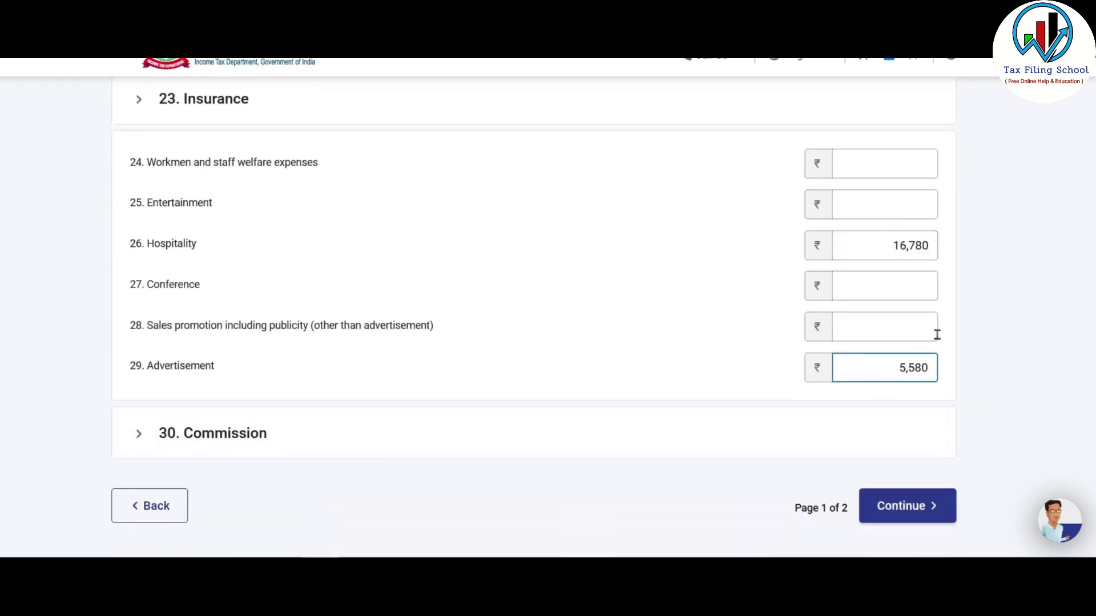
{"action": "left_click", "coordinate": [913, 510]}
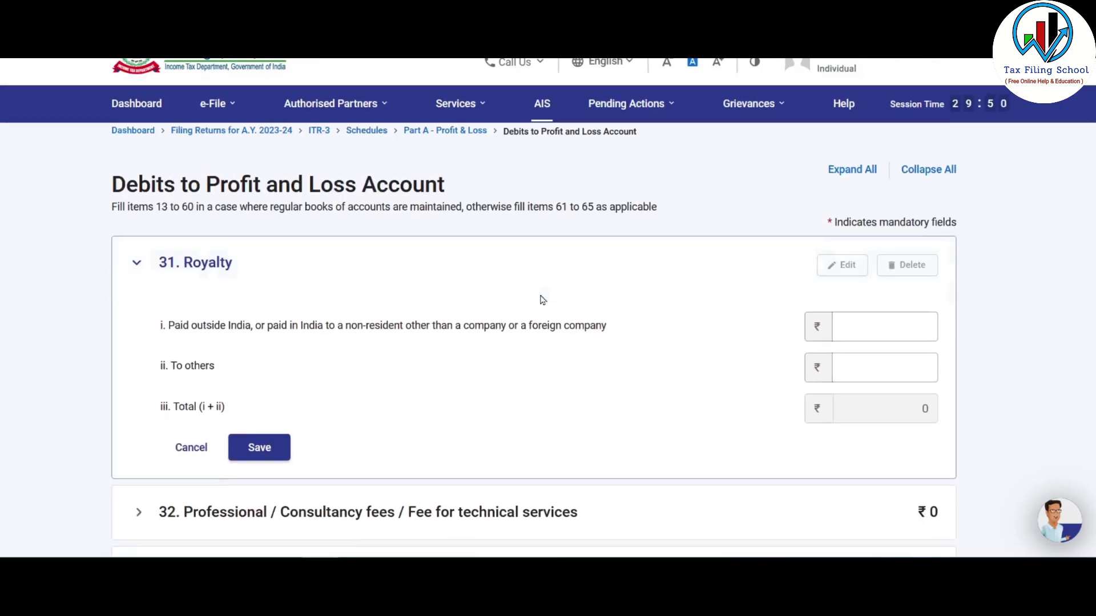
- Enter traveling expenses of 18490 and telephone expenses of 9480
{"action": "scroll", "coordinate": [547, 295], "scroll_direction": "down", "scroll_amount": 5}
{"action": "scroll", "coordinate": [546, 295], "scroll_direction": "down", "scroll_amount": 2}
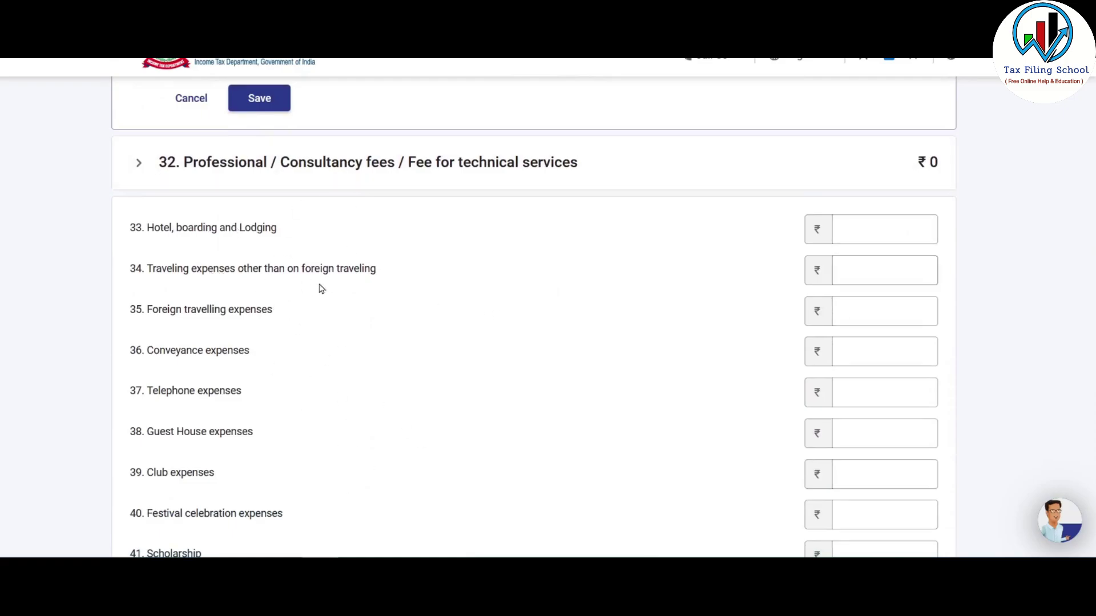
{"action": "left_click", "coordinate": [910, 274]}
{"action": "type", "text": "18490"}
{"action": "left_click", "coordinate": [868, 320]}
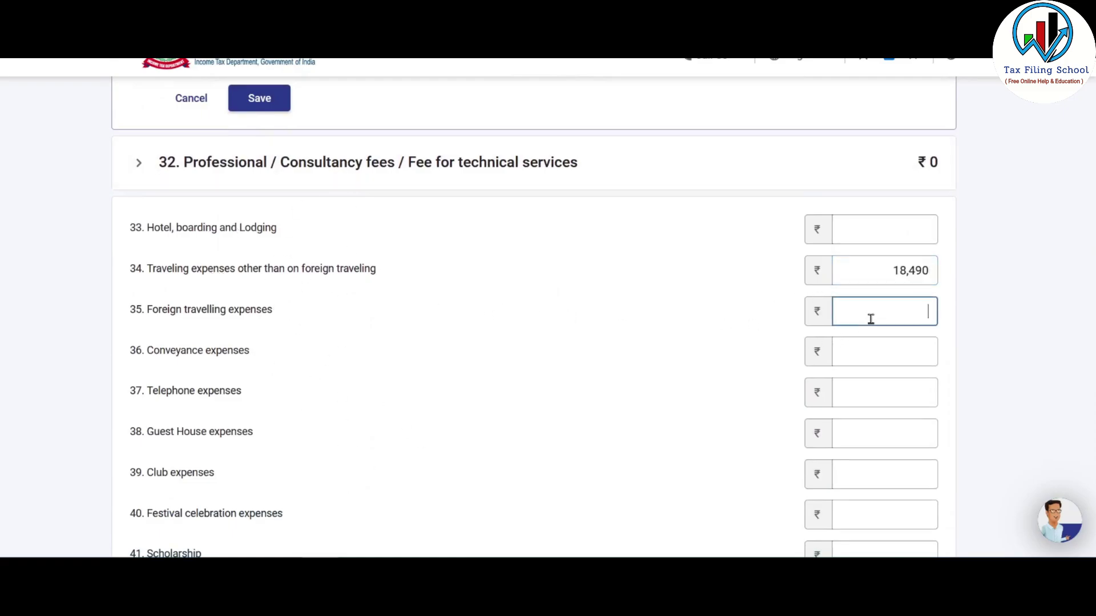
{"action": "scroll", "coordinate": [631, 292], "scroll_direction": "down", "scroll_amount": 2}
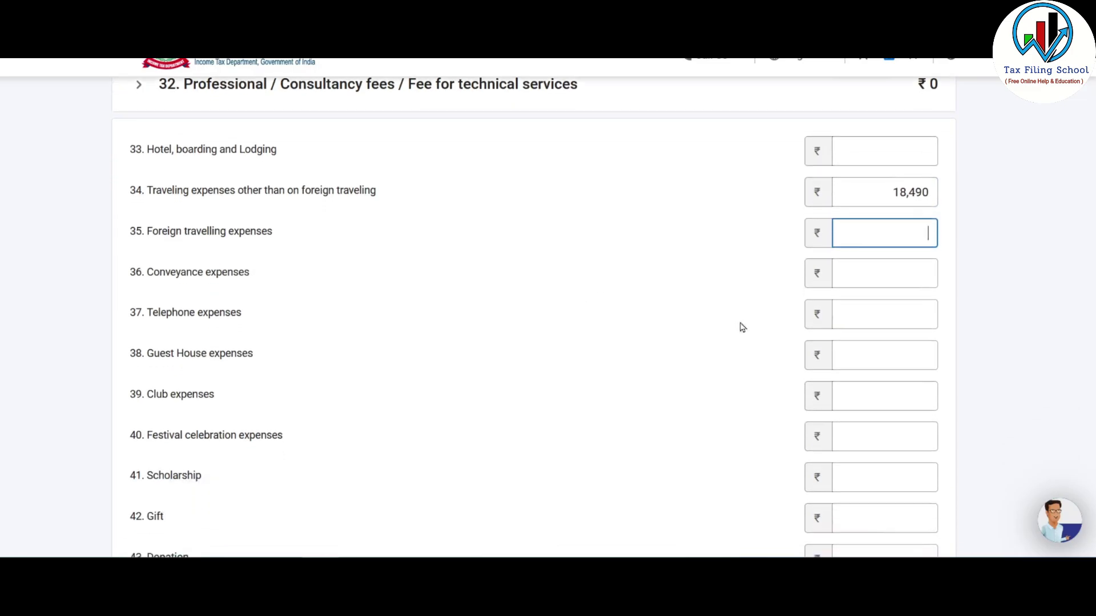
{"action": "left_click", "coordinate": [850, 319]}
{"action": "type", "text": "9480"}
{"action": "scroll", "coordinate": [582, 323], "scroll_direction": "down", "scroll_amount": 4}
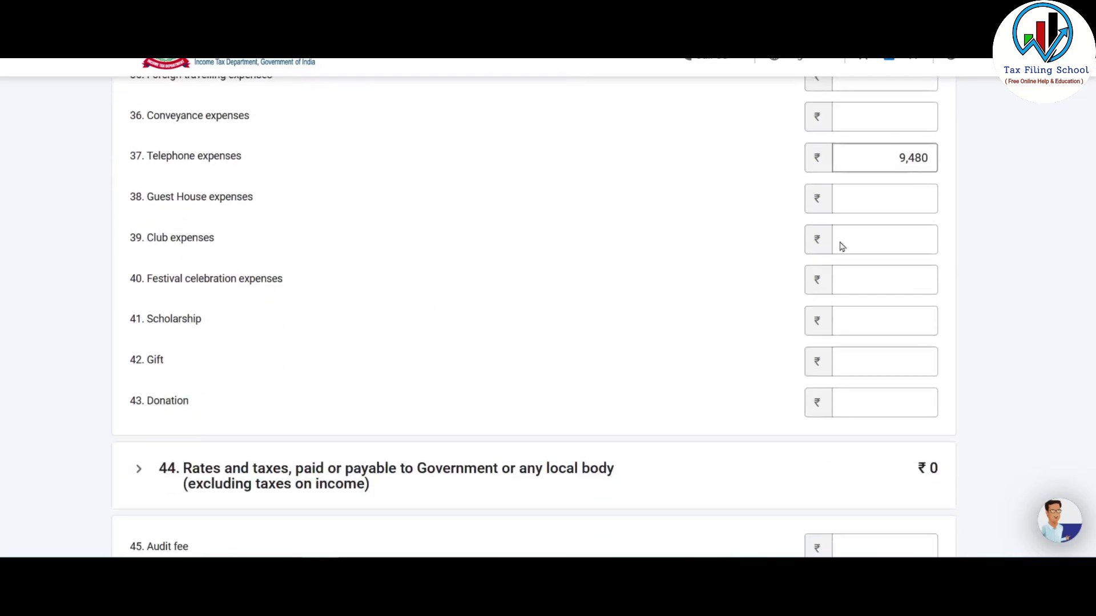
- Check the Festival Celebration amount of 4,140 in the Excel accounts
{"action": "key", "text": "alt+Tab"}
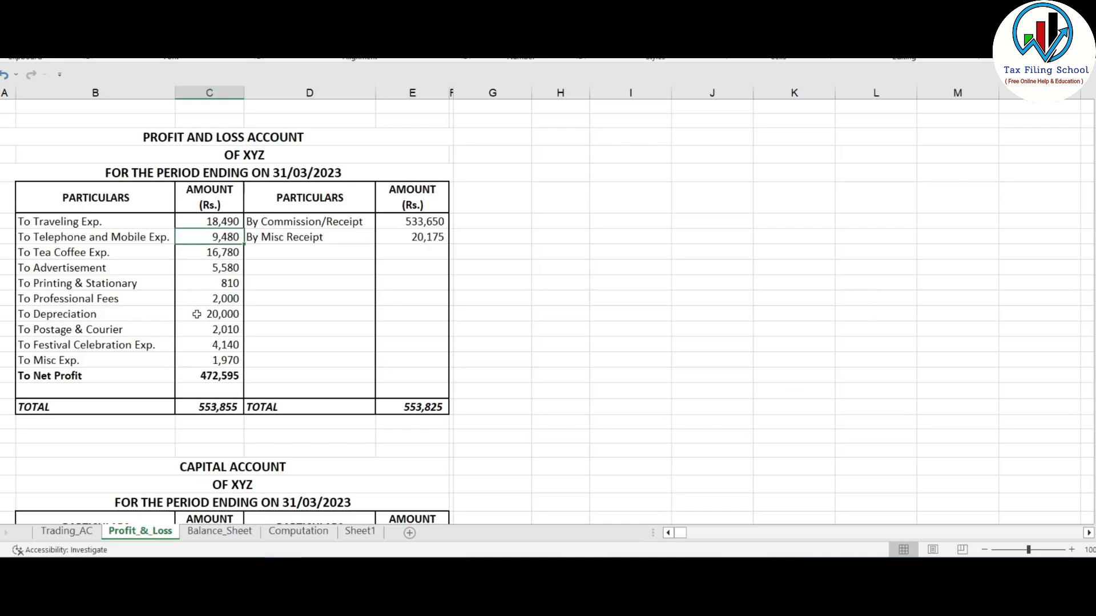
{"action": "left_click", "coordinate": [200, 328]}
{"action": "key", "text": "alt+Tab"}
{"action": "scroll", "coordinate": [634, 217], "scroll_direction": "down", "scroll_amount": 6}
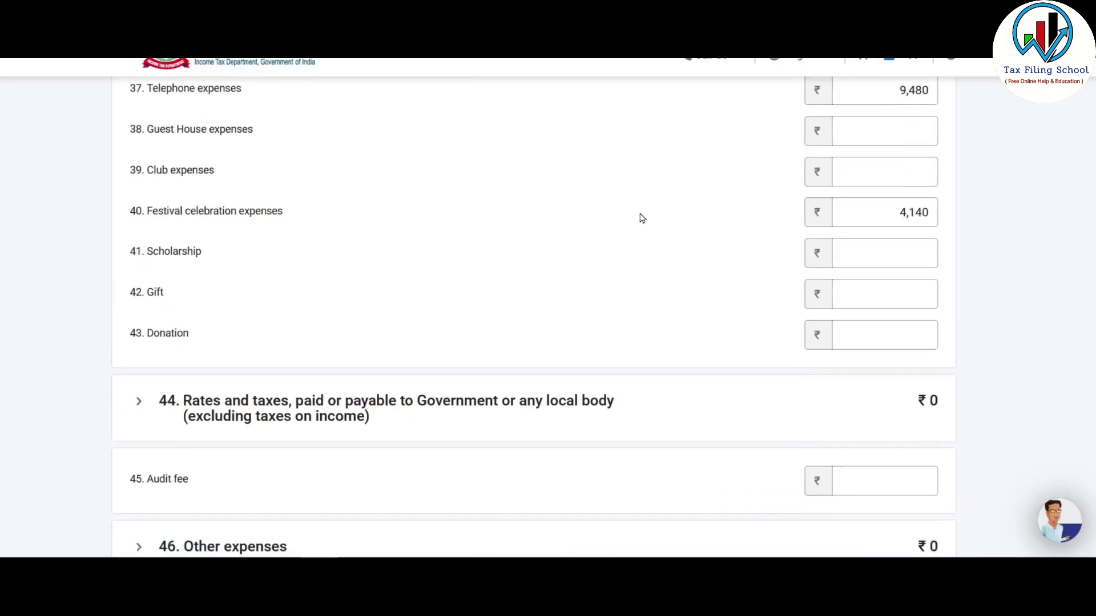
{"action": "scroll", "coordinate": [641, 211], "scroll_direction": "down", "scroll_amount": 4}
{"action": "key", "text": "alt+Tab"}
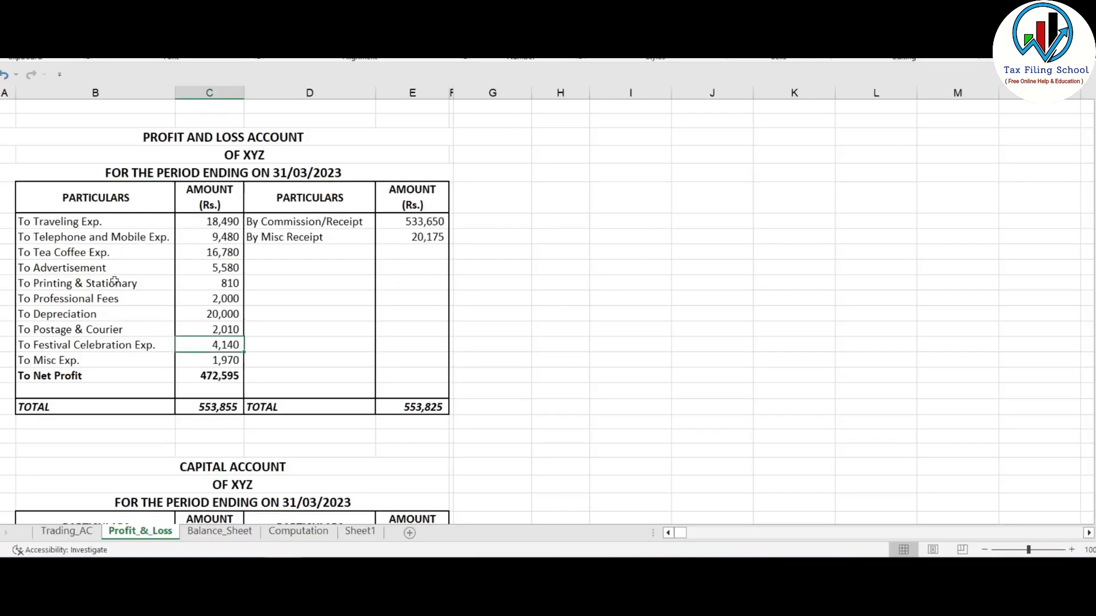
{"action": "key", "text": "alt+Tab"}
{"action": "scroll", "coordinate": [532, 285], "scroll_direction": "down", "scroll_amount": 6}
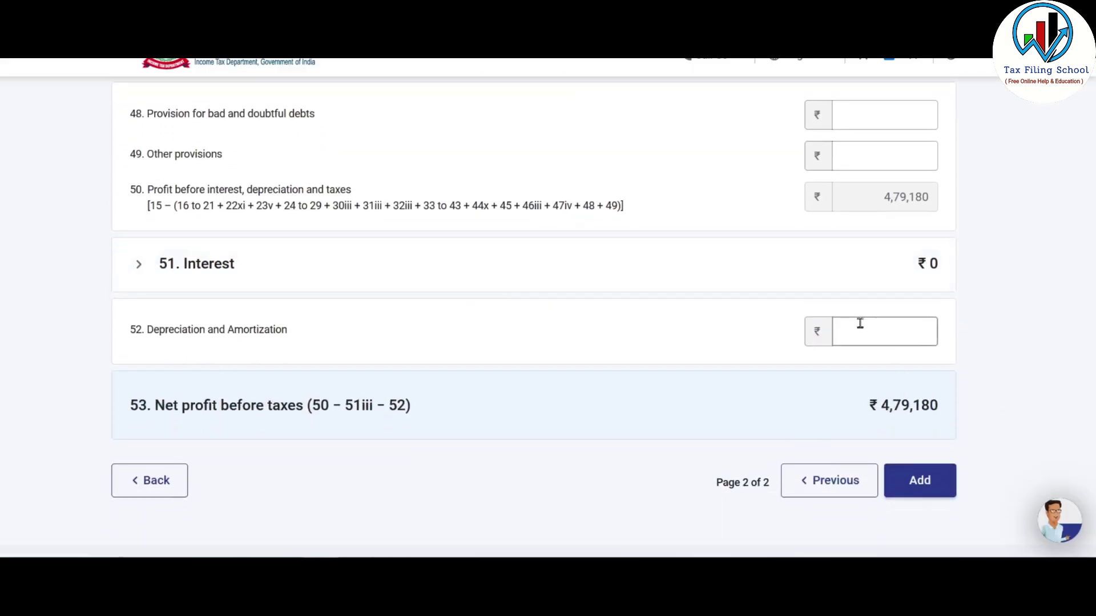
- Expand the 51. Interest section and collapse it again, leaving interest at ₹0
{"action": "left_click", "coordinate": [889, 322]}
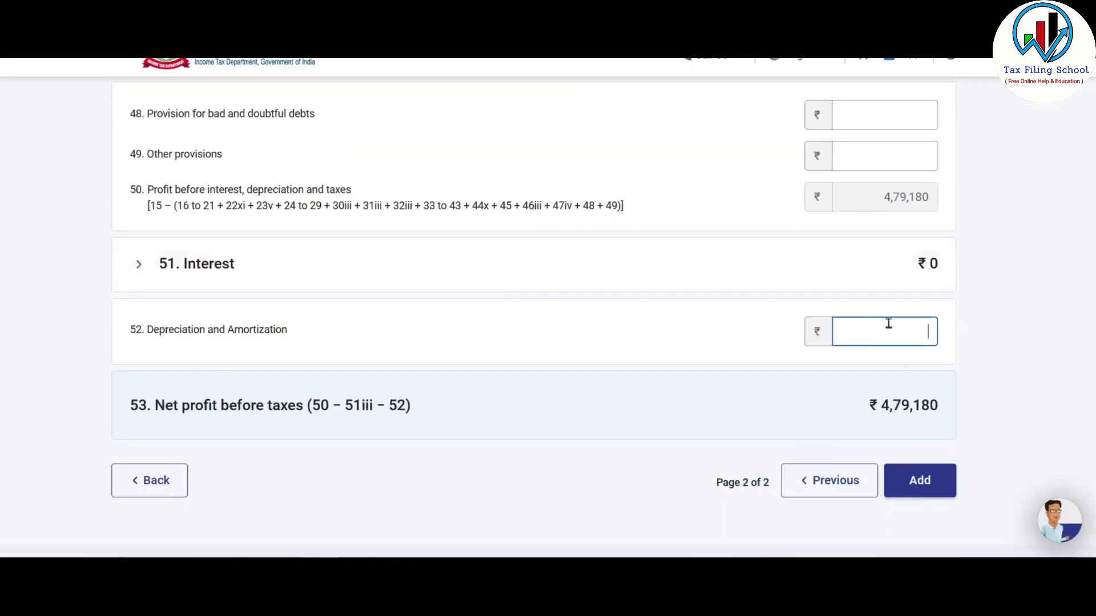
{"action": "left_click", "coordinate": [216, 271]}
{"action": "scroll", "coordinate": [370, 273], "scroll_direction": "up", "scroll_amount": 3}
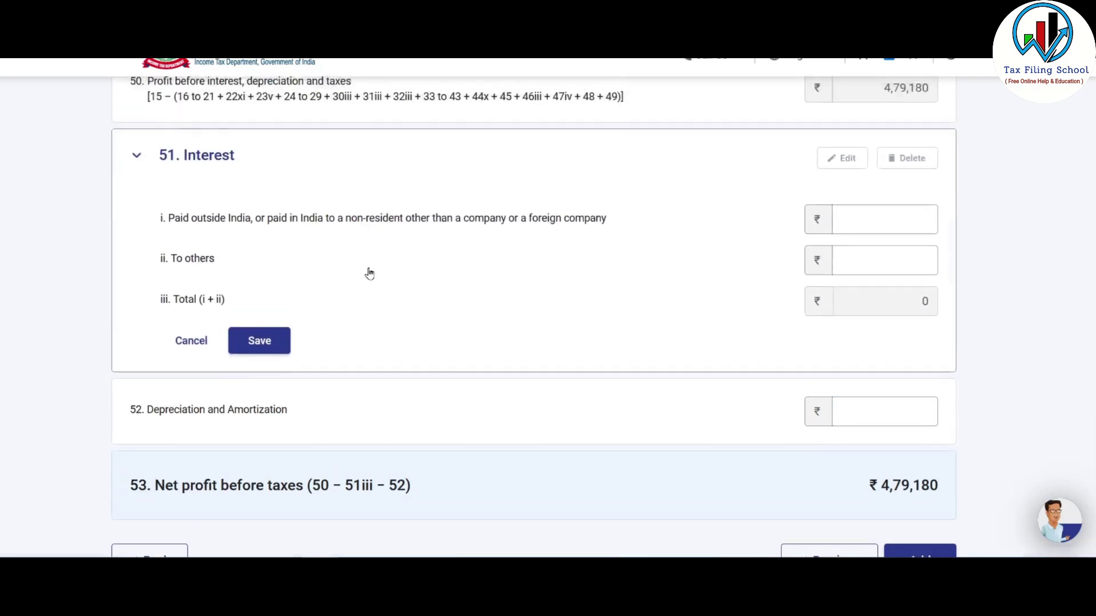
{"action": "left_click", "coordinate": [188, 338]}
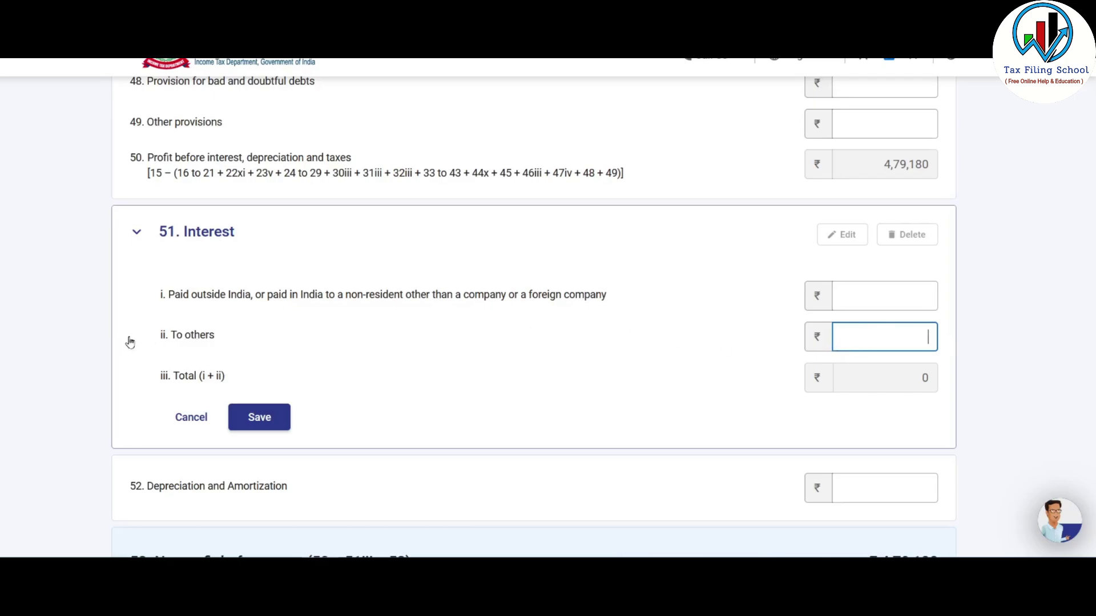
{"action": "left_click", "coordinate": [173, 231]}
- Enter depreciation and amortization of 20000, then look up Printing & Stationary 810 in Excel
{"action": "left_click", "coordinate": [905, 297]}
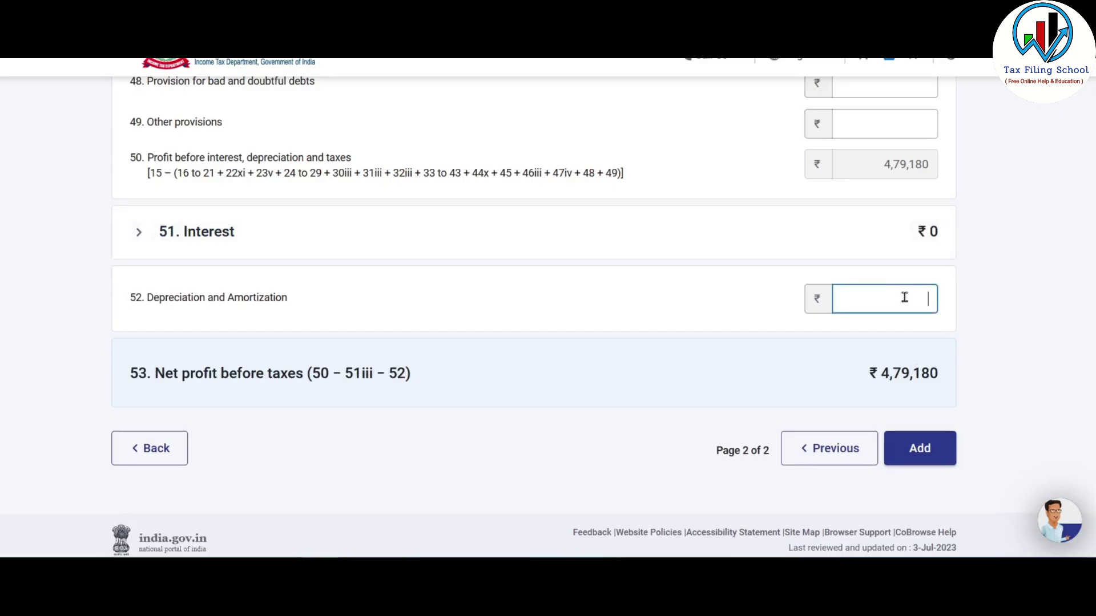
{"action": "type", "text": "200000"}
{"action": "key", "text": "alt+Tab"}
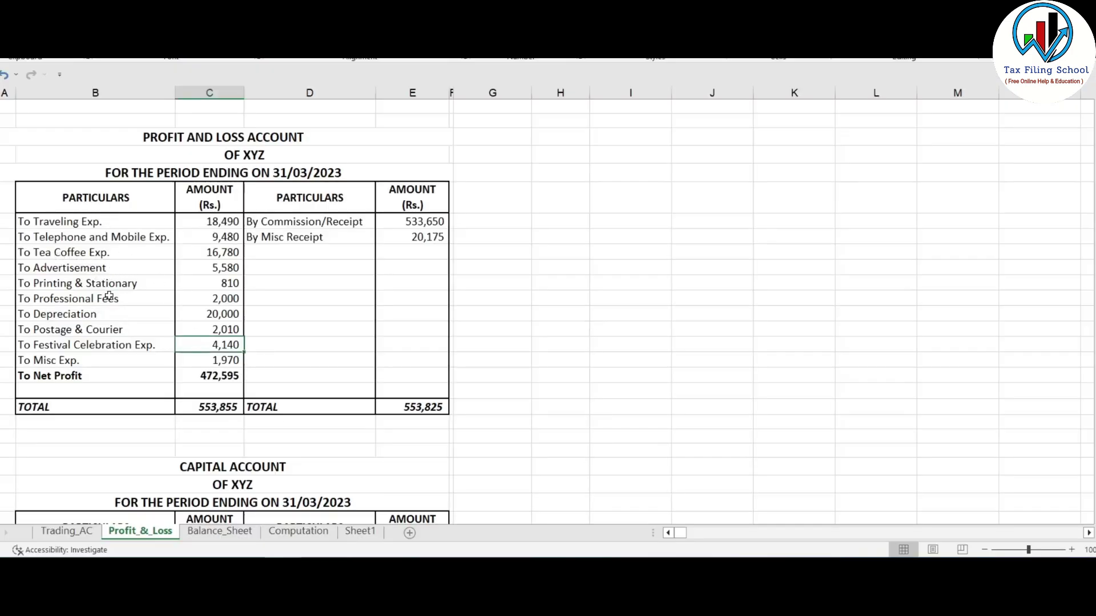
{"action": "left_click_drag", "start_coordinate": [103, 283], "coordinate": [205, 293]}
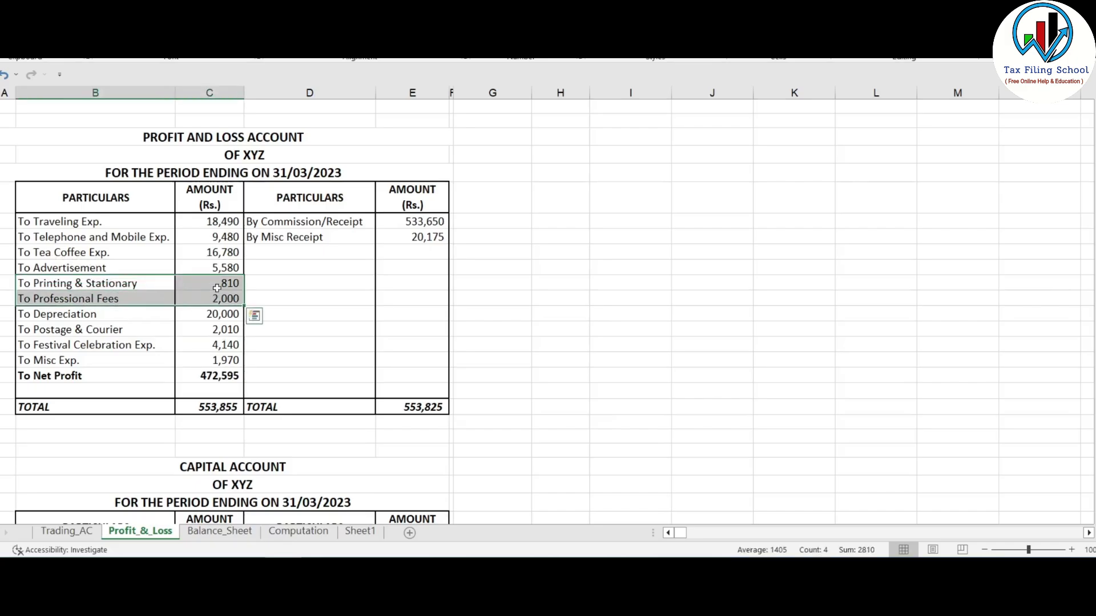
{"action": "left_click", "coordinate": [215, 284]}
{"action": "key", "text": "alt+Tab"}
{"action": "scroll", "coordinate": [418, 406], "scroll_direction": "up", "scroll_amount": 5}
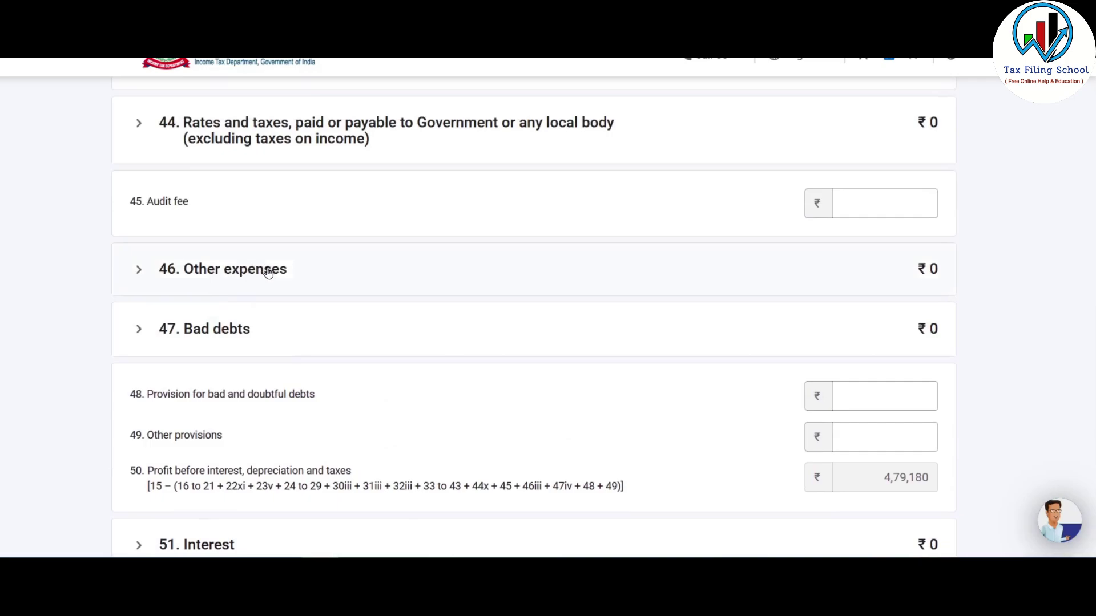
- Expand 46. Other expenses and add Printing Stationery with 810
{"action": "left_click", "coordinate": [268, 273]}
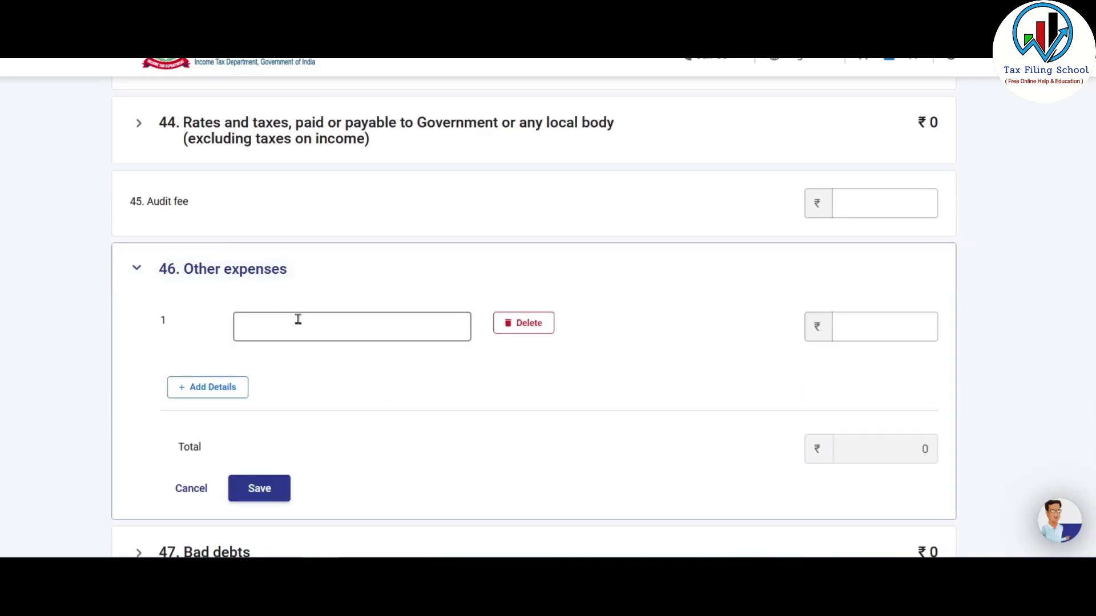
{"action": "left_click", "coordinate": [298, 322]}
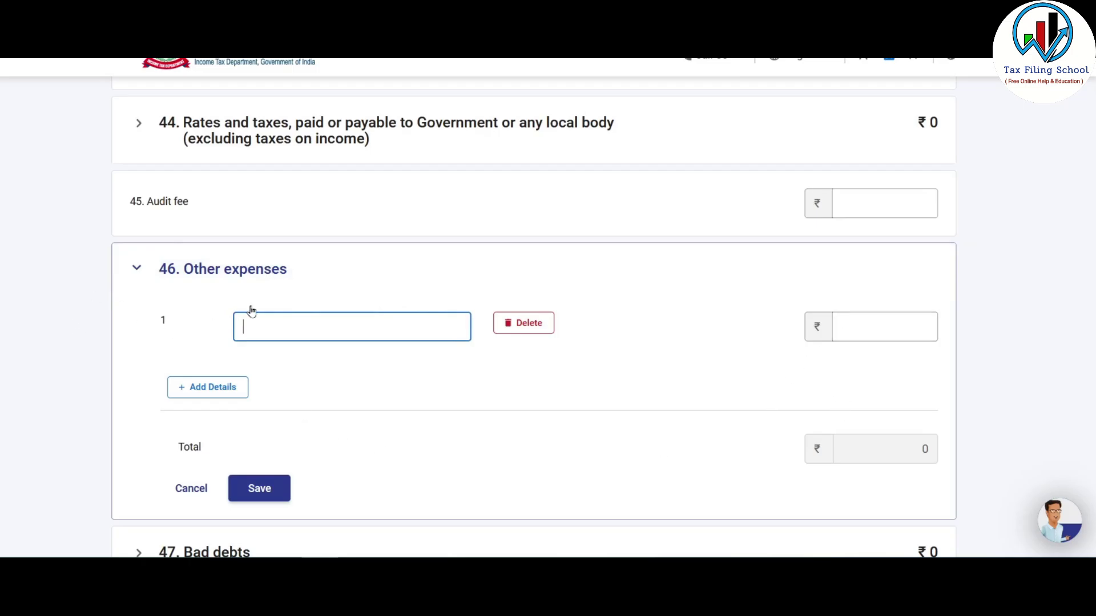
{"action": "key", "text": "alt+Tab"}
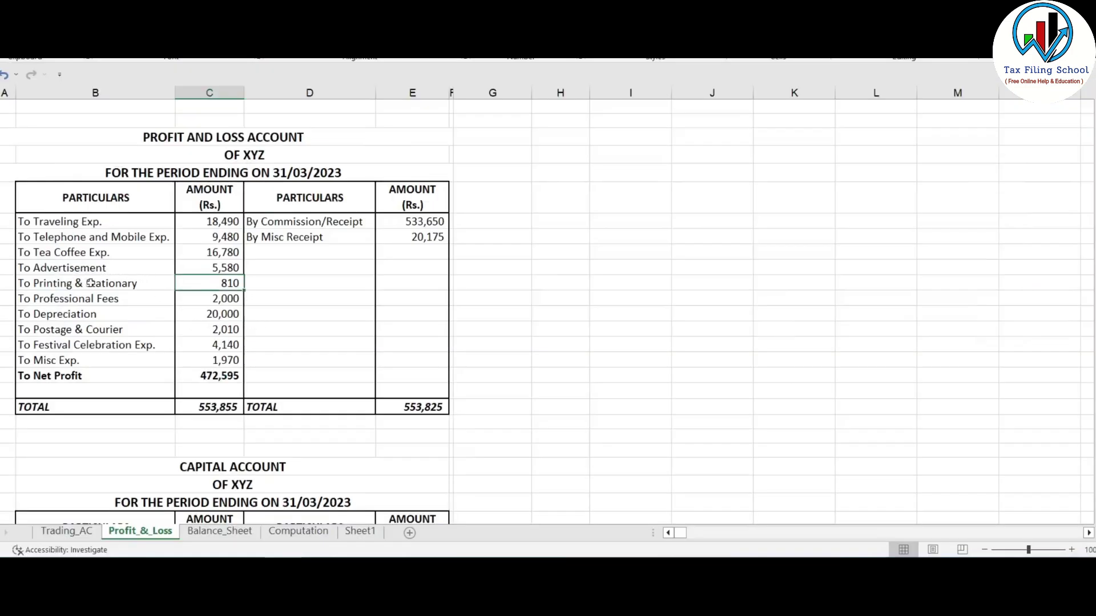
{"action": "key", "text": "alt+Tab"}
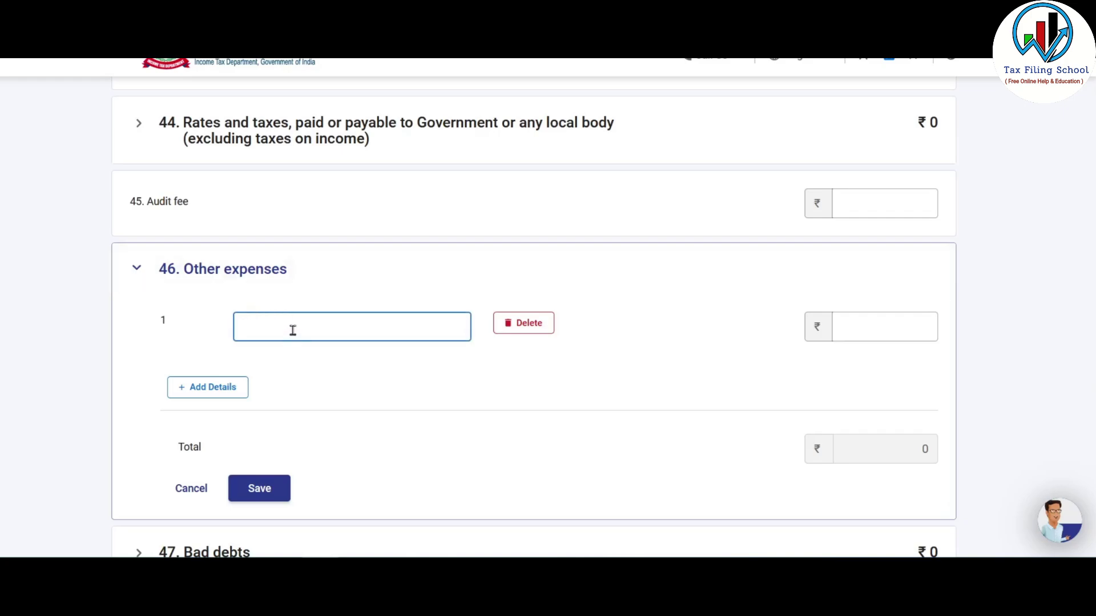
{"action": "left_click", "coordinate": [298, 326]}
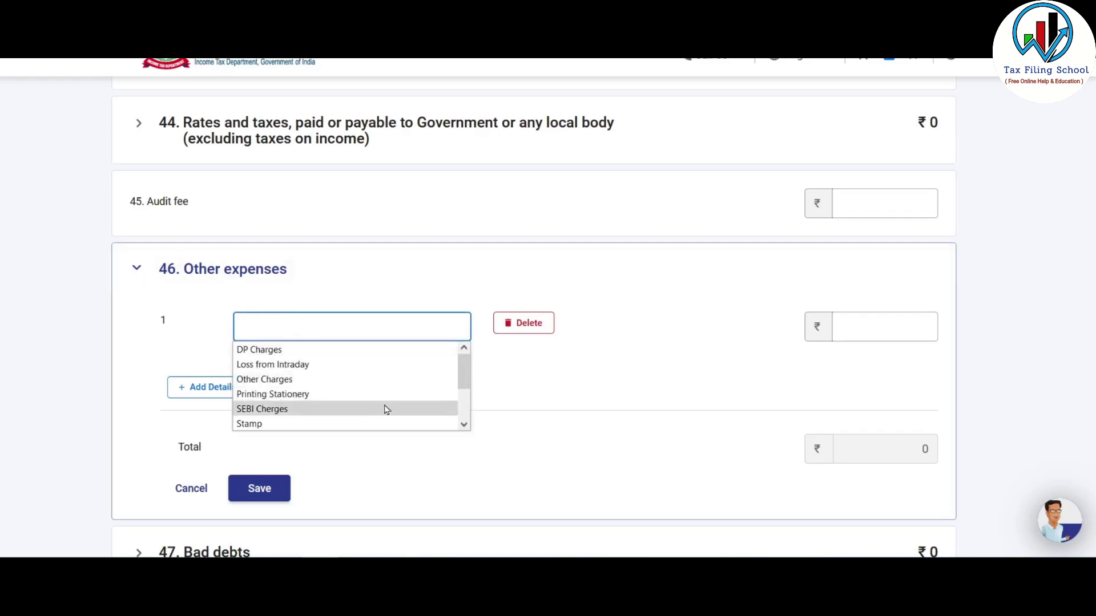
{"action": "left_click", "coordinate": [365, 393]}
{"action": "left_click", "coordinate": [851, 322]}
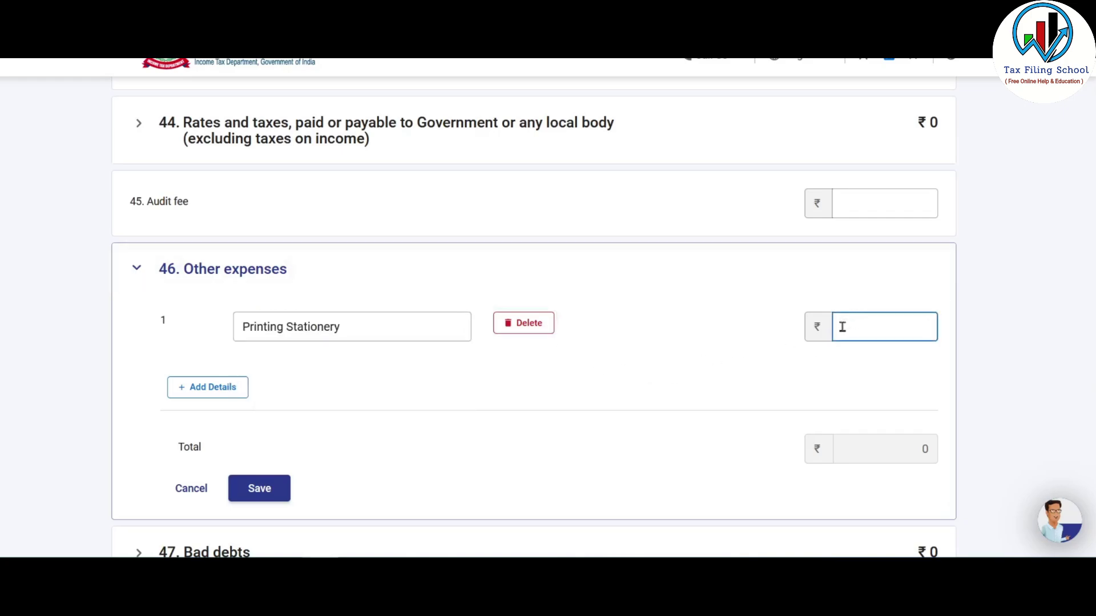
{"action": "type", "text": "810"}
- Add other expenses Postage 2010, Professional 2000 and Misc Expenses 1970
{"action": "left_click", "coordinate": [215, 390]}
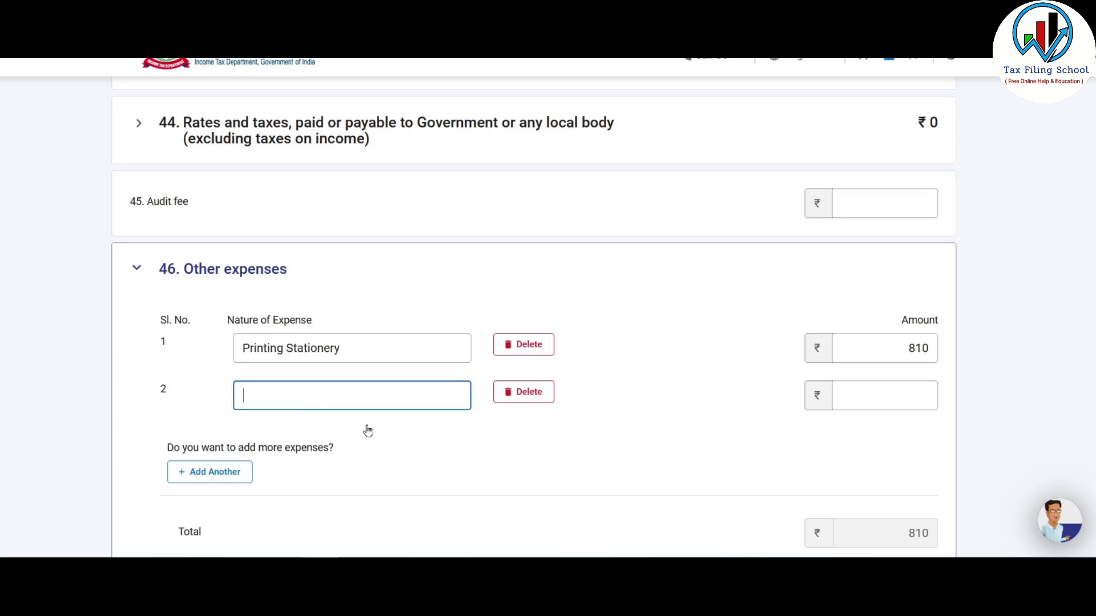
{"action": "type", "text": "Postage"}
{"action": "left_click", "coordinate": [835, 402]}
{"action": "type", "text": "2010"}
{"action": "left_click", "coordinate": [209, 471]}
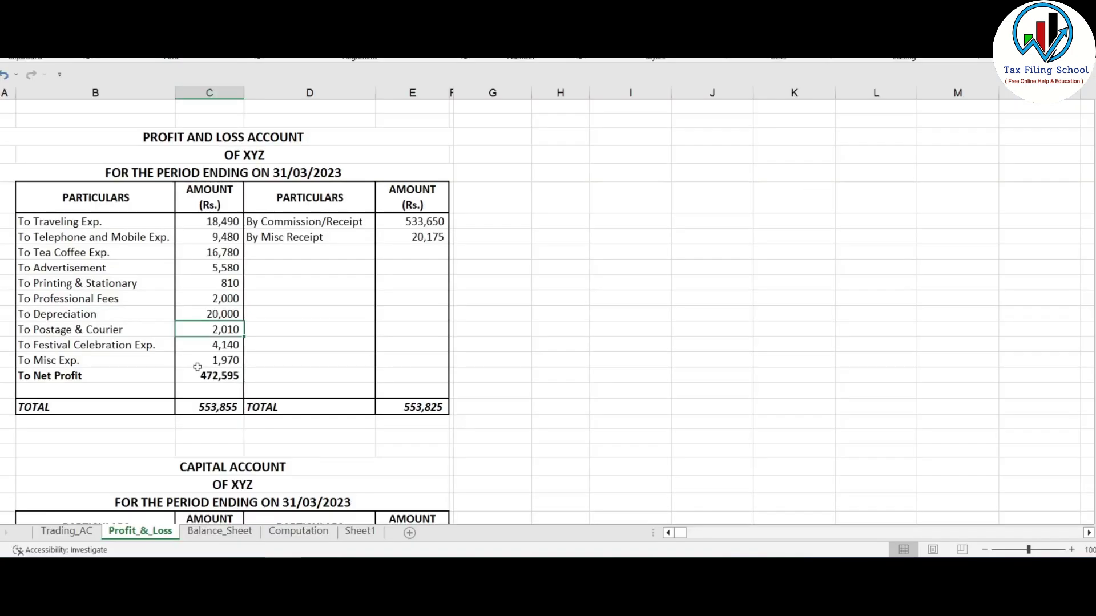
{"action": "left_click", "coordinate": [319, 436]}
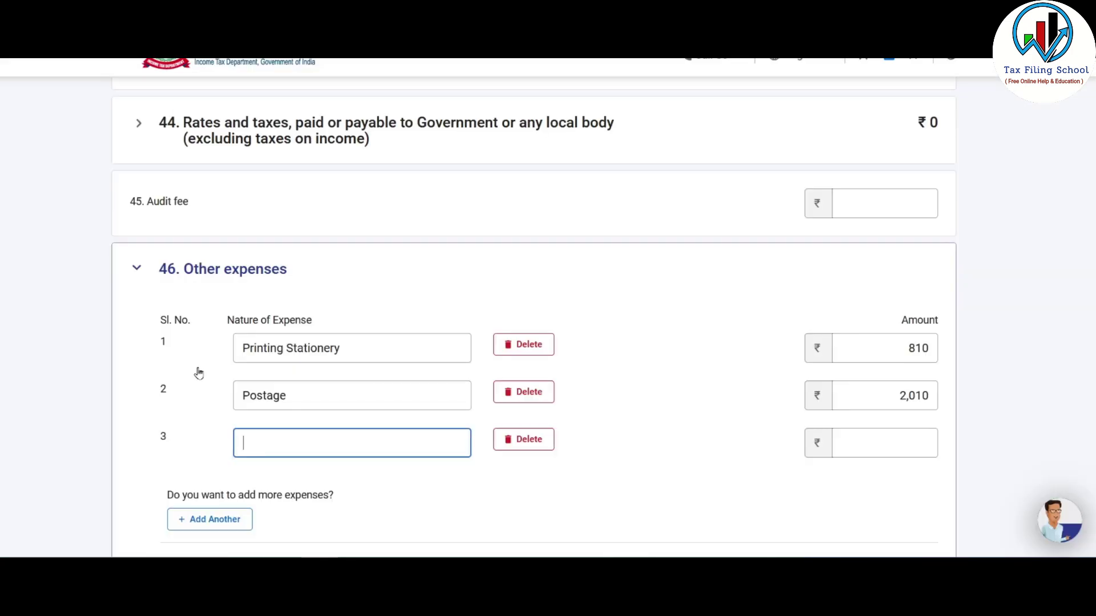
{"action": "type", "text": "Professional"}
{"action": "left_click", "coordinate": [914, 451]}
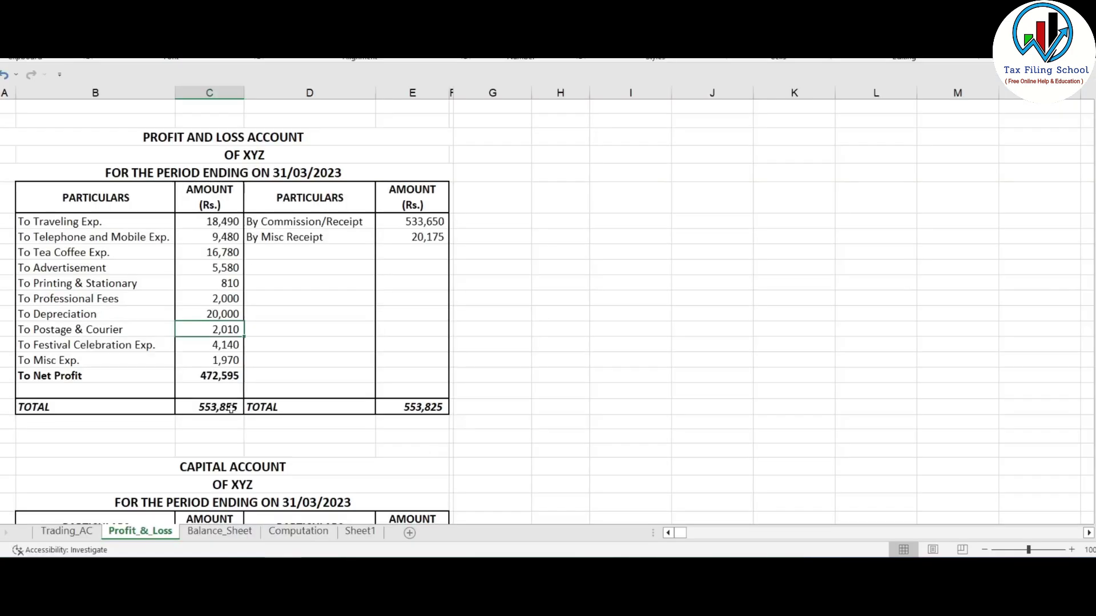
{"action": "type", "text": "2000"}
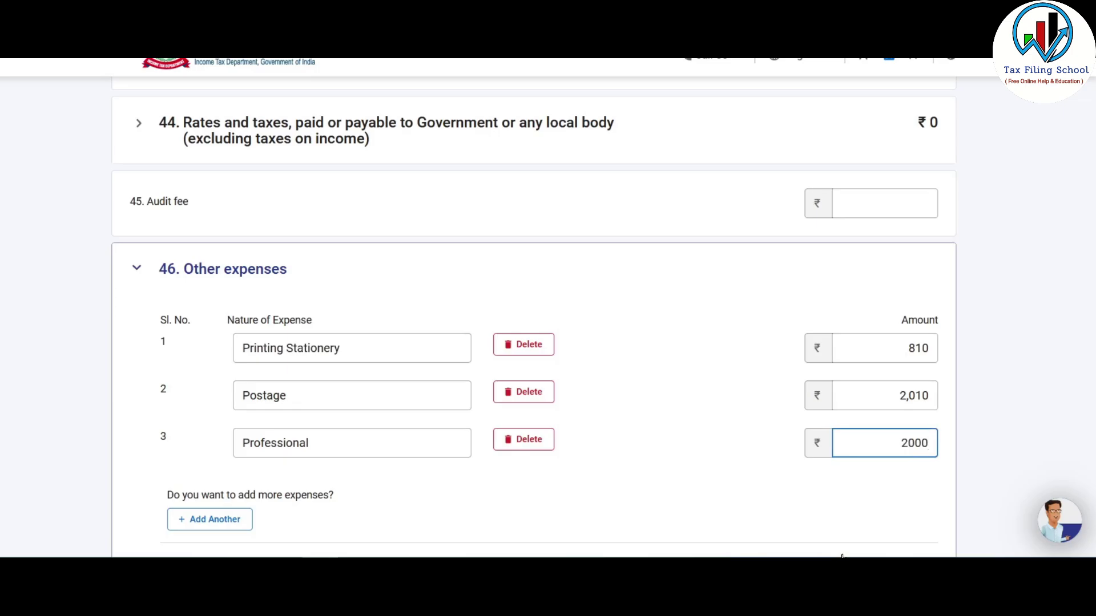
{"action": "left_click", "coordinate": [210, 519]}
{"action": "left_click", "coordinate": [296, 494]}
{"action": "type", "text": "Misc Expenses"}
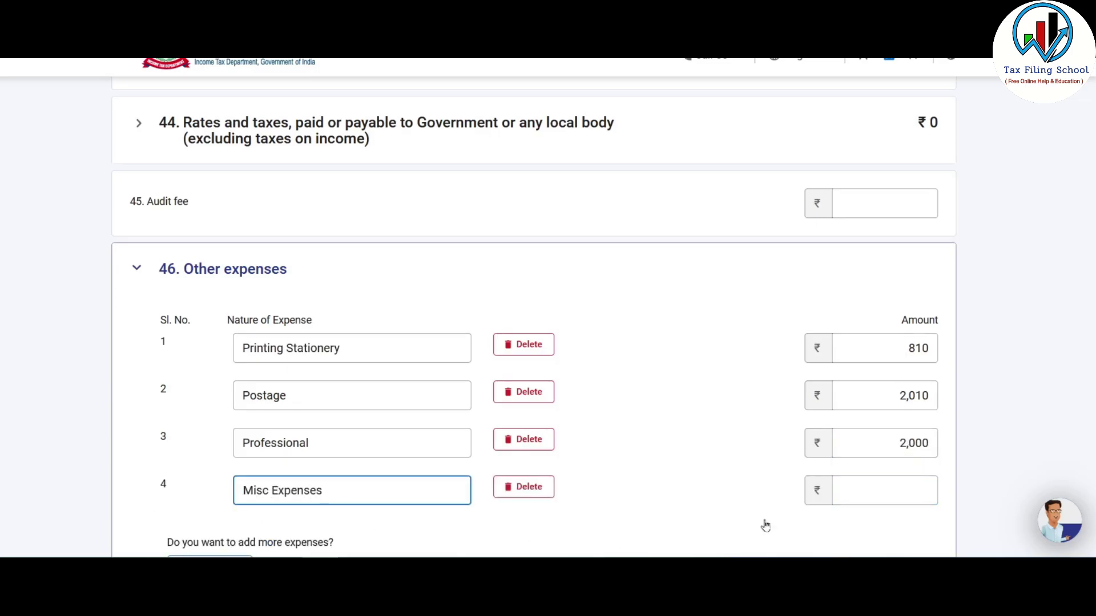
{"action": "left_click", "coordinate": [856, 491]}
{"action": "type", "text": "1970"}
{"action": "scroll", "coordinate": [668, 443], "scroll_direction": "down", "scroll_amount": 1}
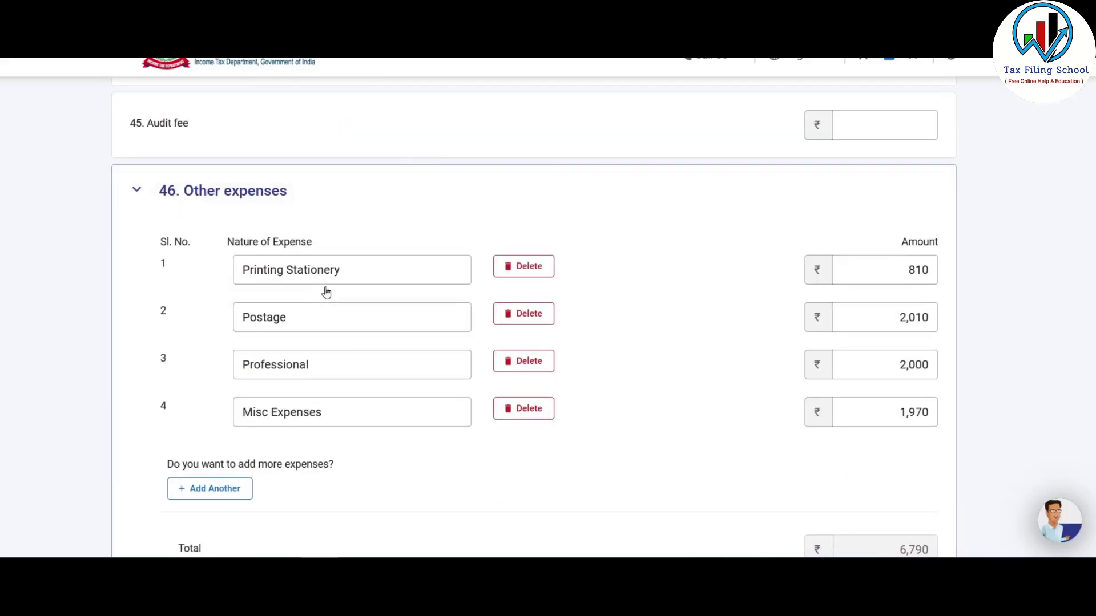
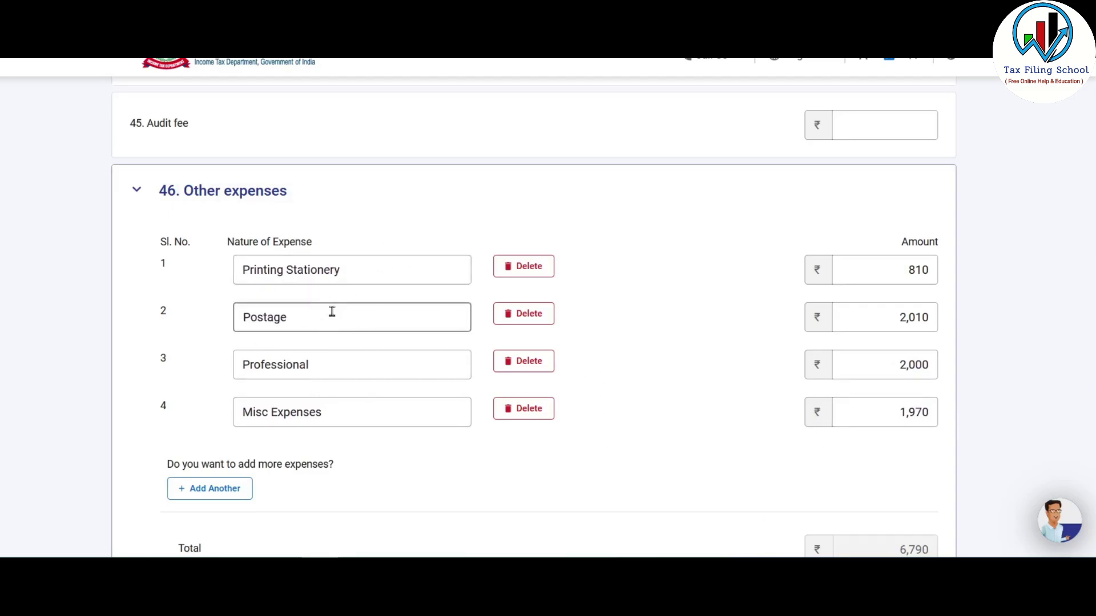
- Save the other-expenses list and add the P&L debit entries totalling ₹81,260
{"action": "scroll", "coordinate": [355, 300], "scroll_direction": "down", "scroll_amount": 5}
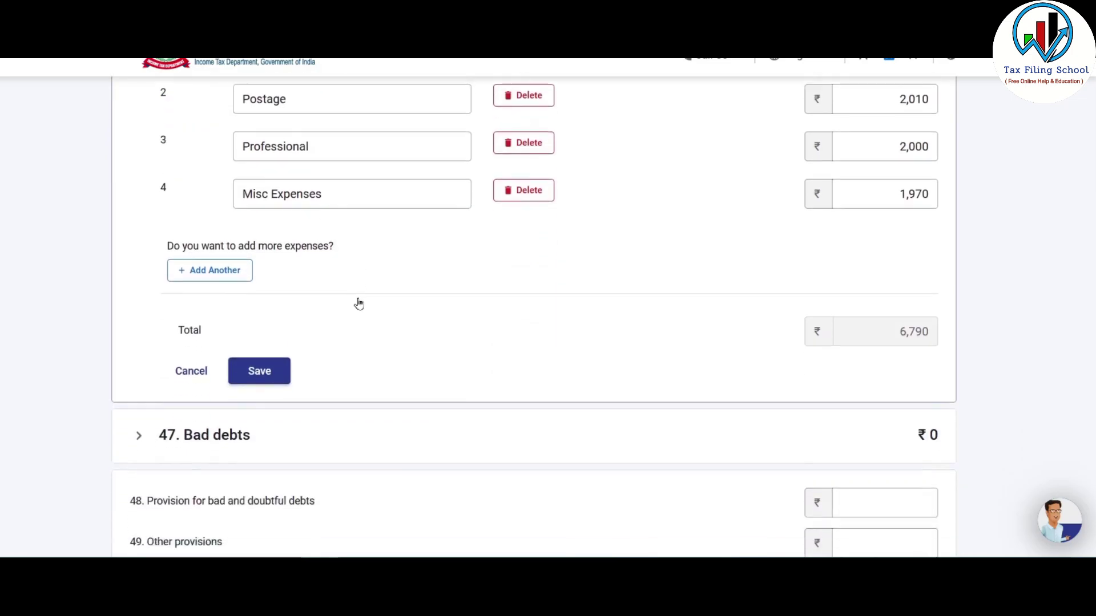
{"action": "left_click", "coordinate": [261, 266]}
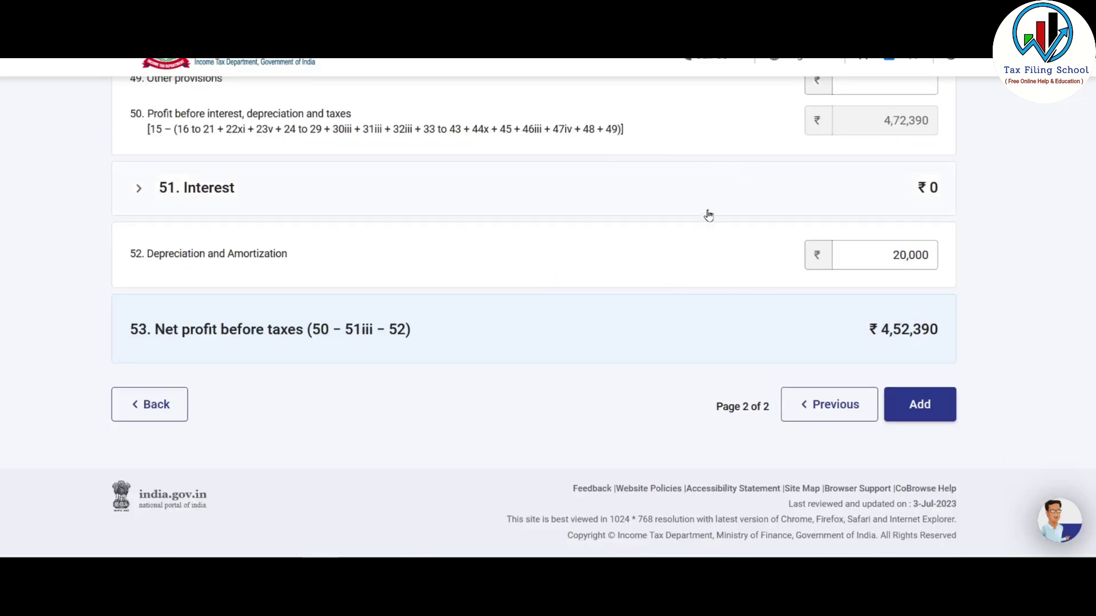
{"action": "left_click", "coordinate": [926, 408]}
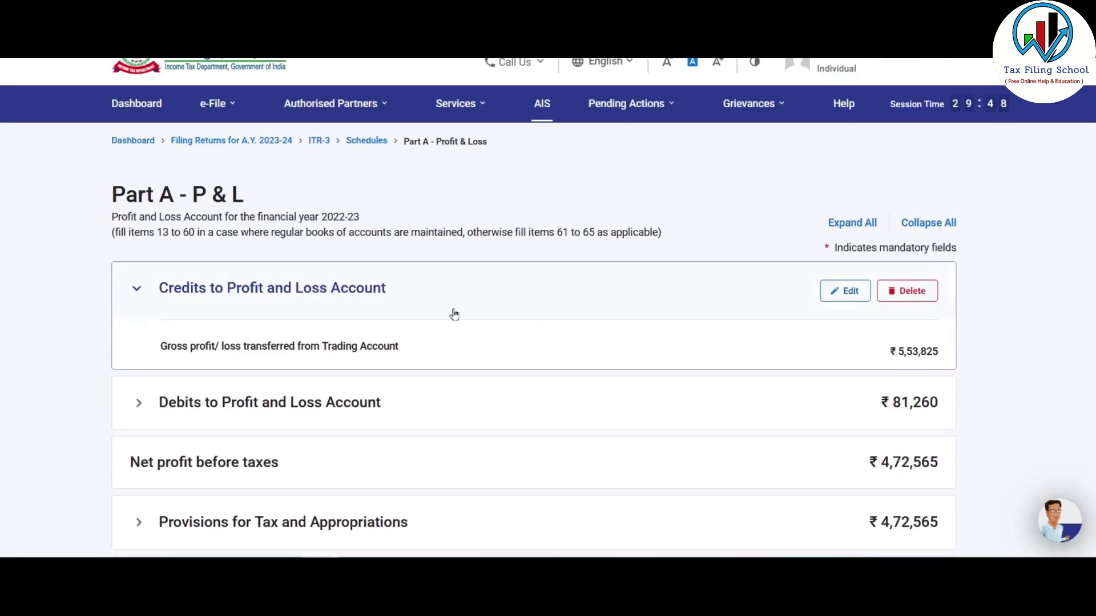
{"action": "scroll", "coordinate": [687, 312], "scroll_direction": "down", "scroll_amount": 2}
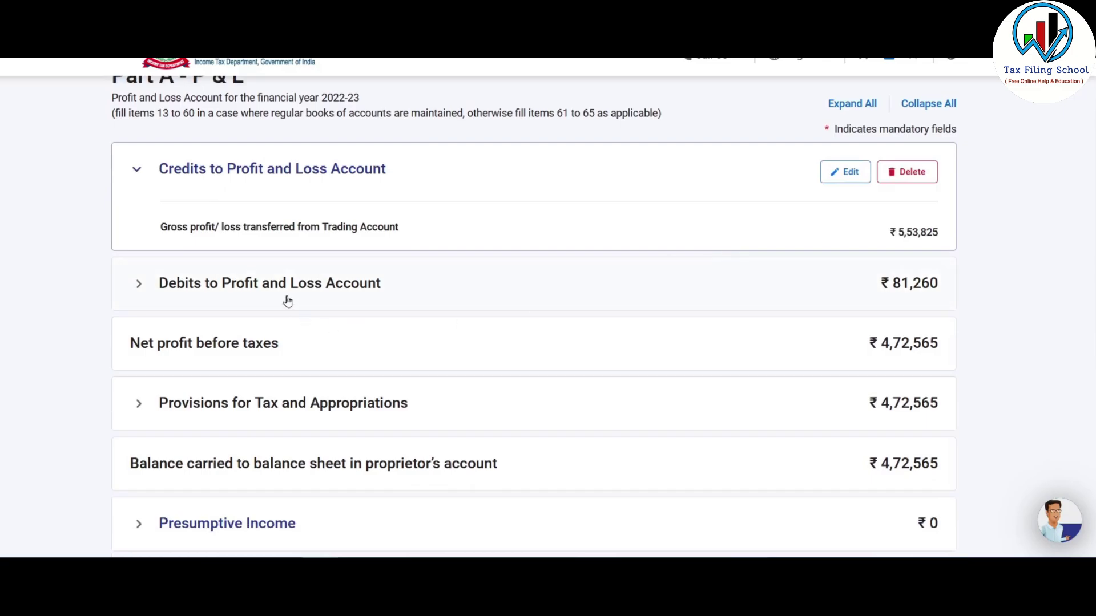
{"action": "scroll", "coordinate": [900, 281], "scroll_direction": "down", "scroll_amount": 1}
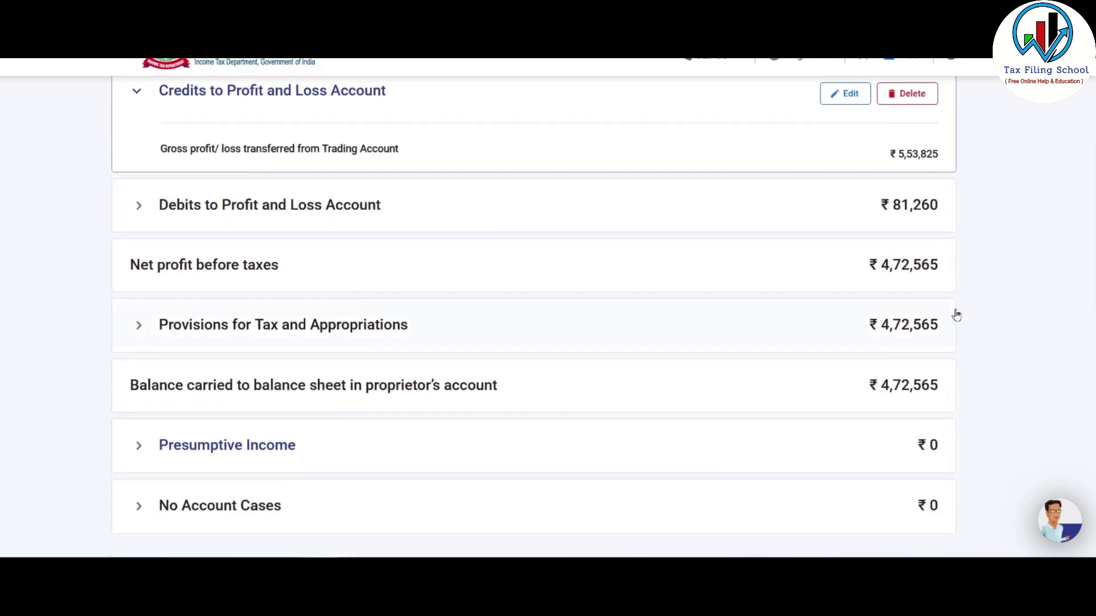
- Cross-check Misc Exp. 1,970 and the net profit against the Excel P&L sheet
{"action": "key", "text": "alt+Tab"}
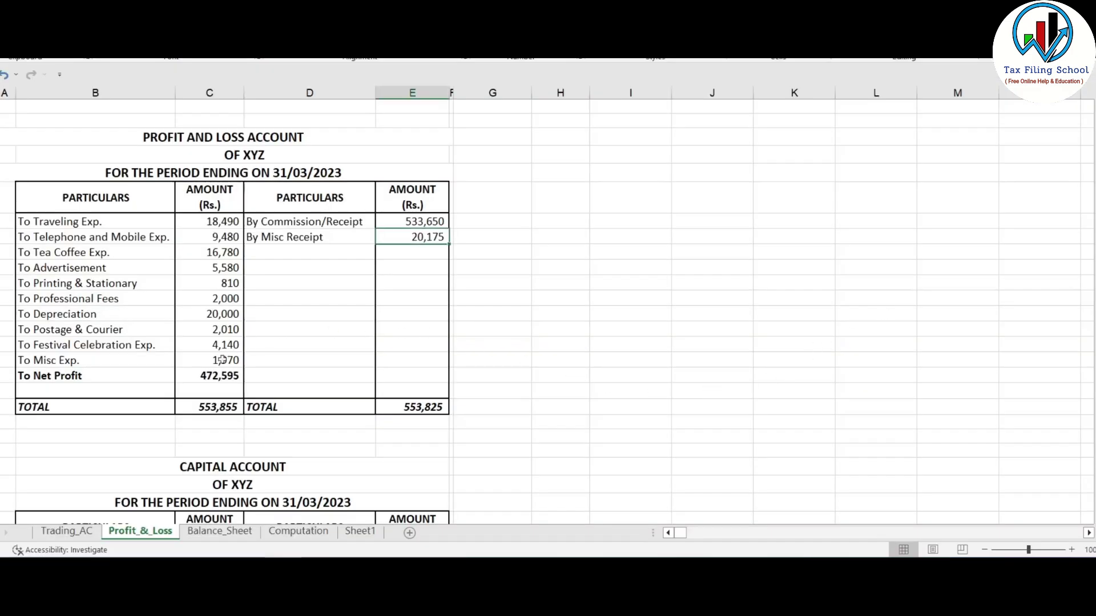
{"action": "left_click", "coordinate": [222, 361]}
{"action": "left_click", "coordinate": [214, 374]}
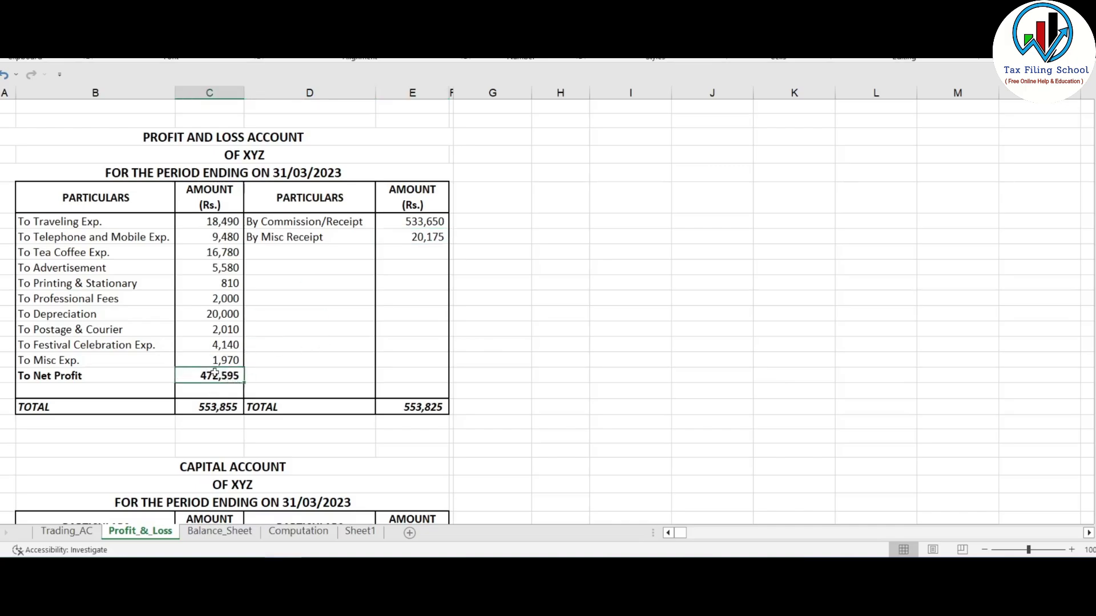
{"action": "key", "text": "alt+Tab"}
{"action": "scroll", "coordinate": [793, 237], "scroll_direction": "down", "scroll_amount": 2}
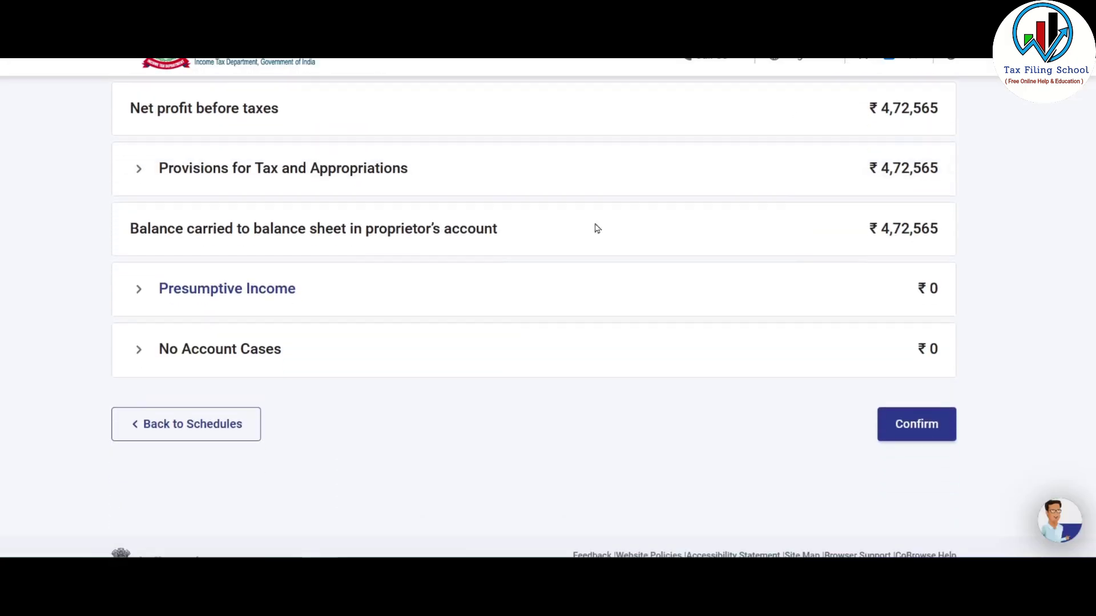
- Confirm the Part A - P&L schedule
{"action": "left_click", "coordinate": [916, 425]}
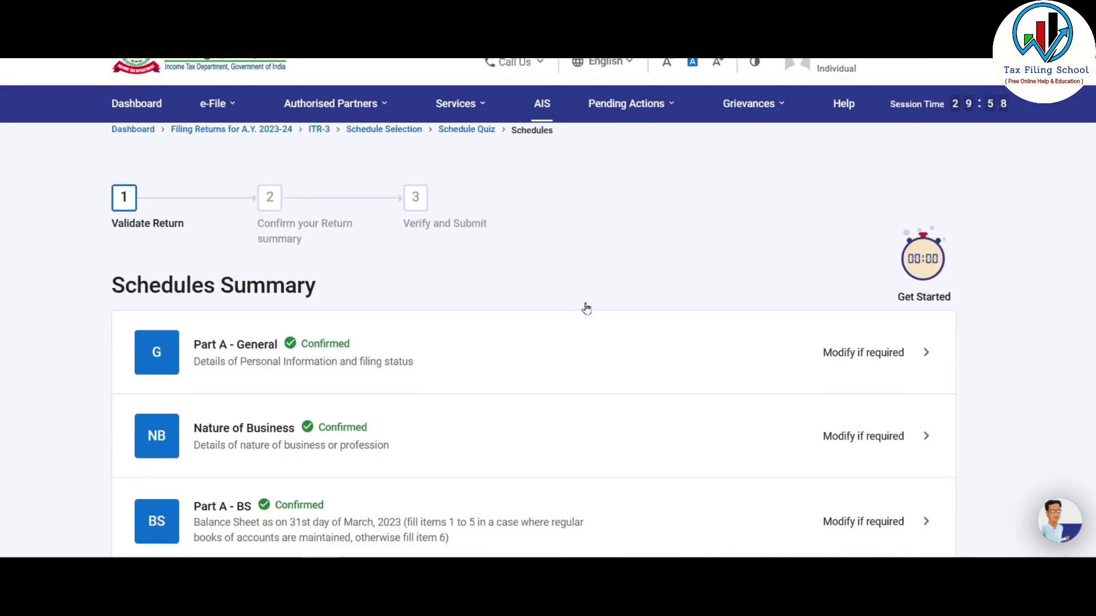
{"action": "scroll", "coordinate": [590, 310], "scroll_direction": "down", "scroll_amount": 4}
{"action": "scroll", "coordinate": [598, 315], "scroll_direction": "down", "scroll_amount": 3}
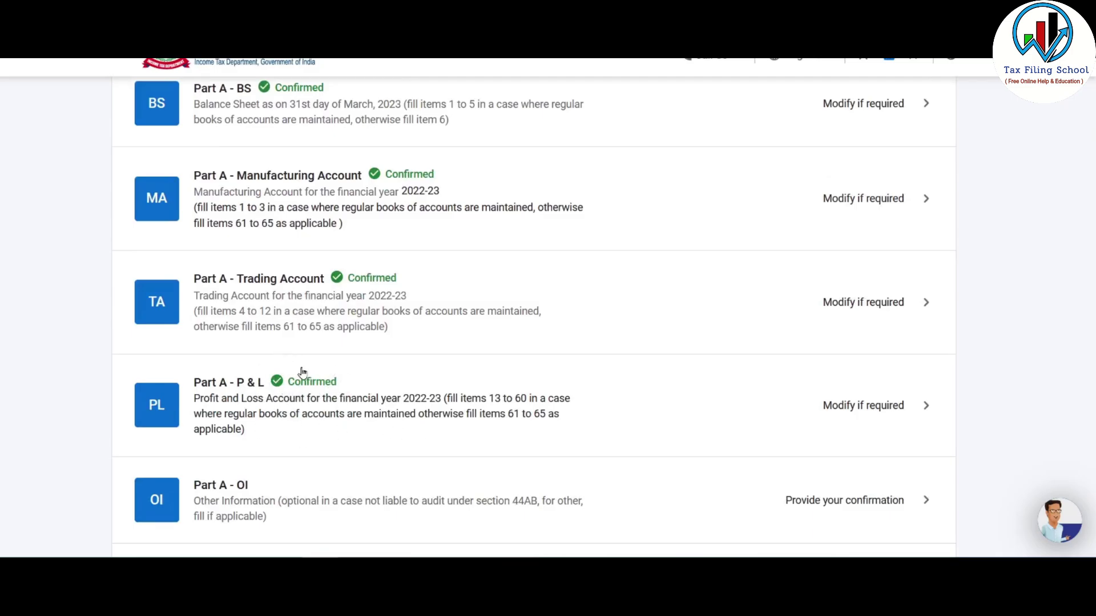
{"action": "scroll", "coordinate": [302, 371], "scroll_direction": "down", "scroll_amount": 4}
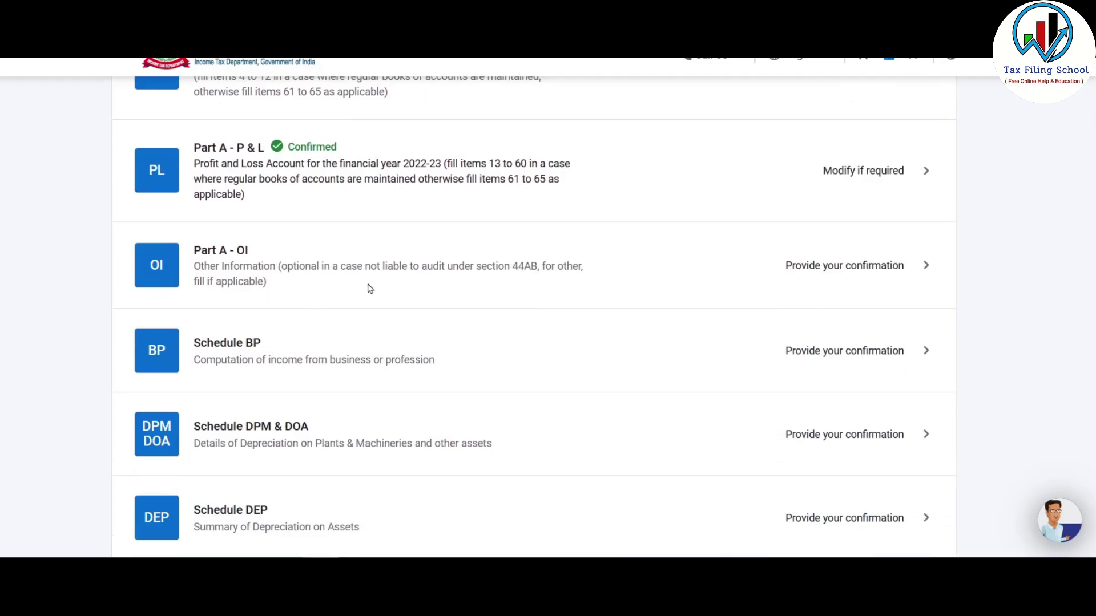
- Confirm Part A - OI and review Schedule BP showing income of ₹4,83,641
{"action": "left_click", "coordinate": [537, 270]}
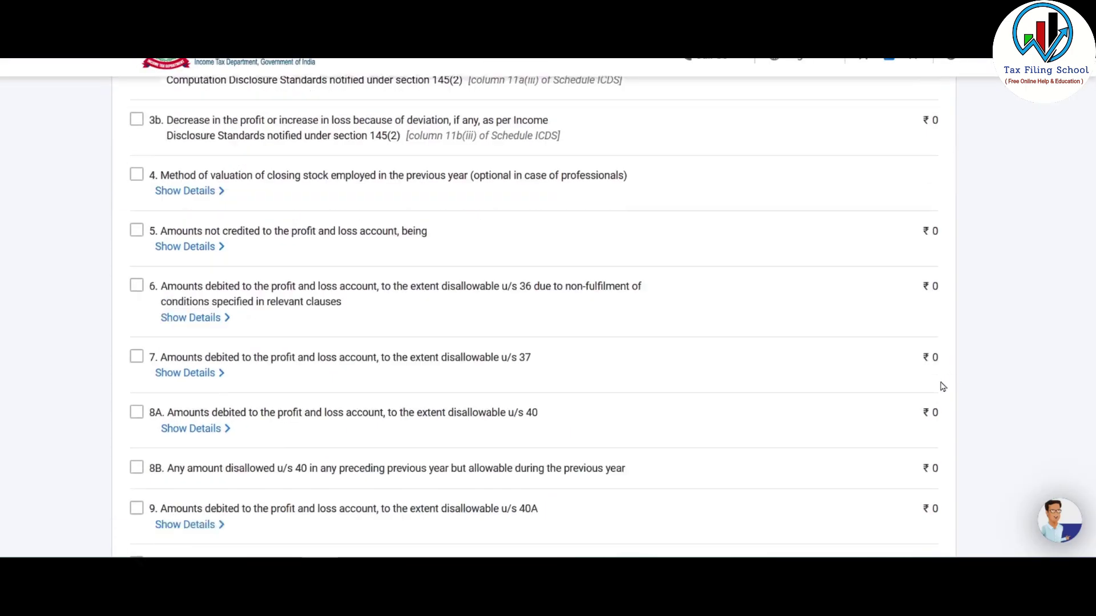
{"action": "left_click", "coordinate": [916, 464]}
{"action": "scroll", "coordinate": [451, 260], "scroll_direction": "down", "scroll_amount": 10}
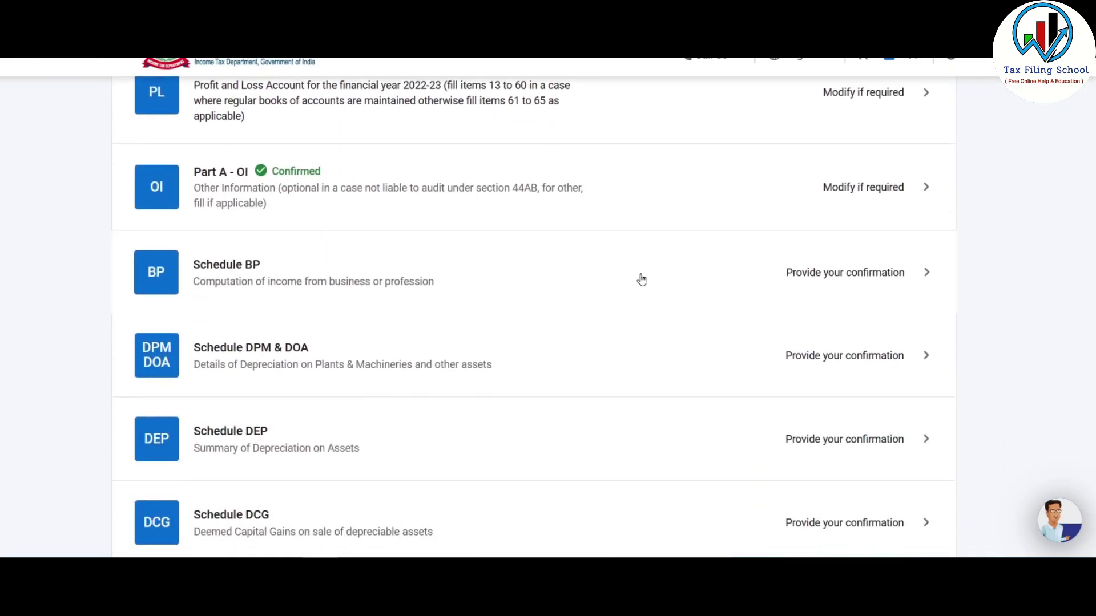
{"action": "left_click", "coordinate": [638, 281]}
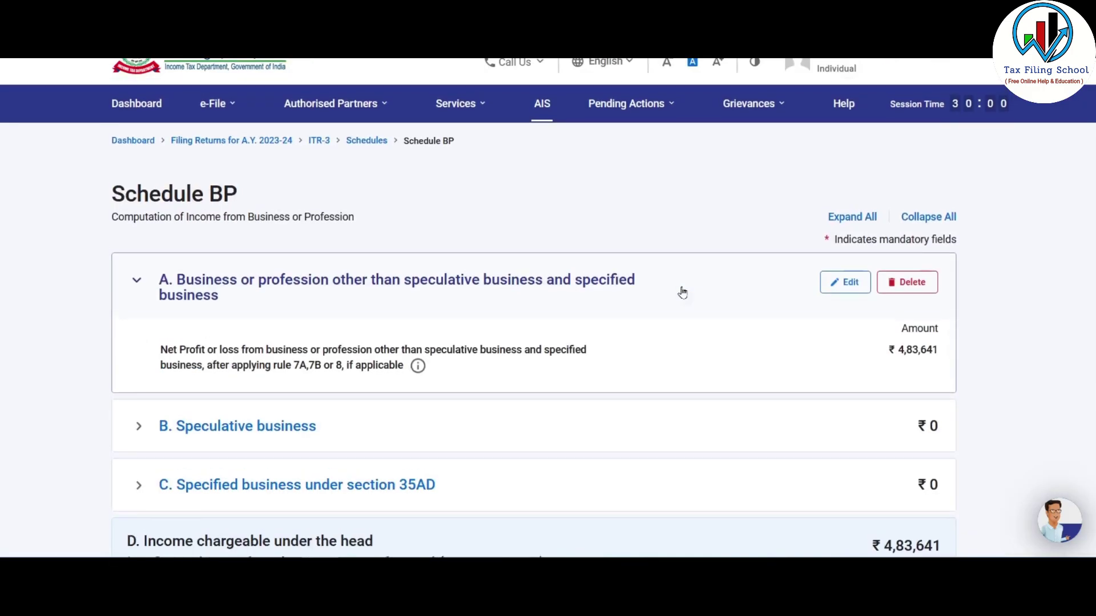
{"action": "scroll", "coordinate": [691, 303], "scroll_direction": "down", "scroll_amount": 4}
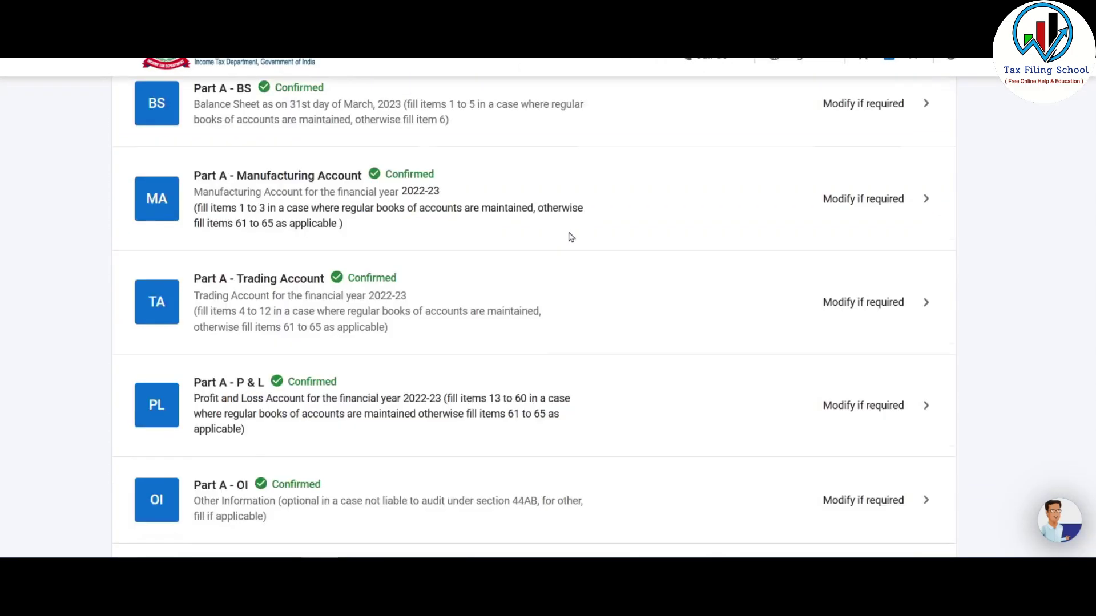
{"action": "scroll", "coordinate": [571, 237], "scroll_direction": "down", "scroll_amount": 7}
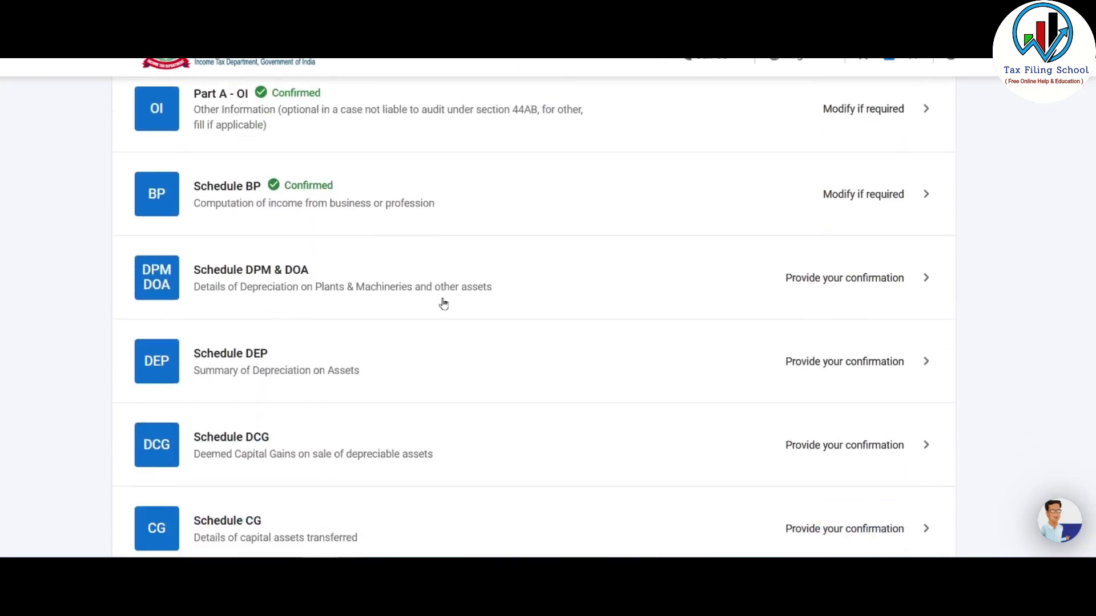
- Review Schedule DPM (₹20,000 depreciation on the ₹50,000 40% block) and expand Schedule DOA
{"action": "left_click", "coordinate": [551, 286]}
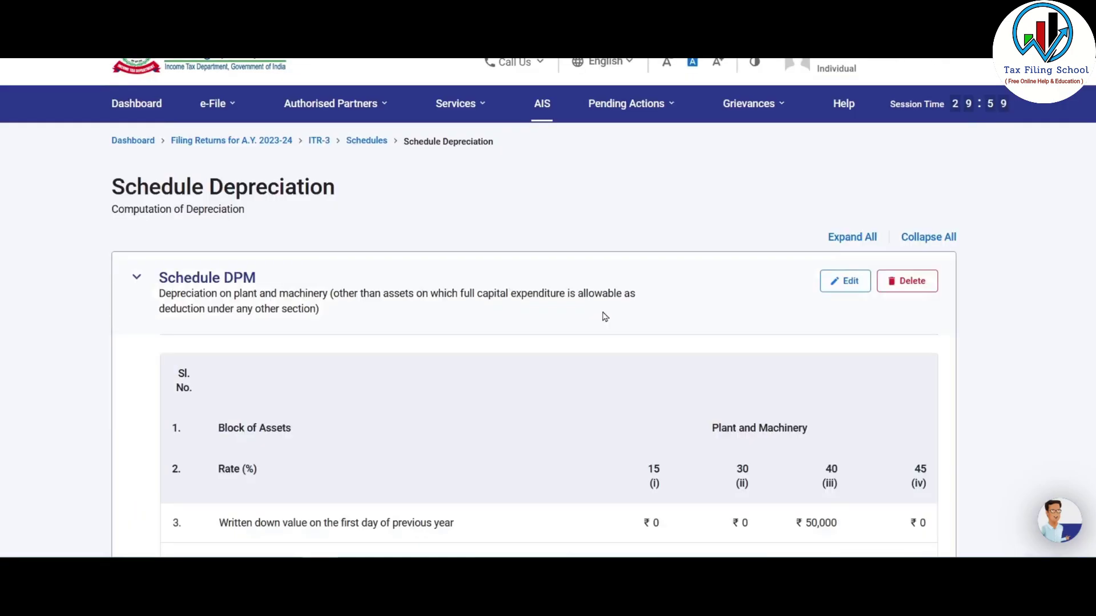
{"action": "scroll", "coordinate": [609, 312], "scroll_direction": "down", "scroll_amount": 2}
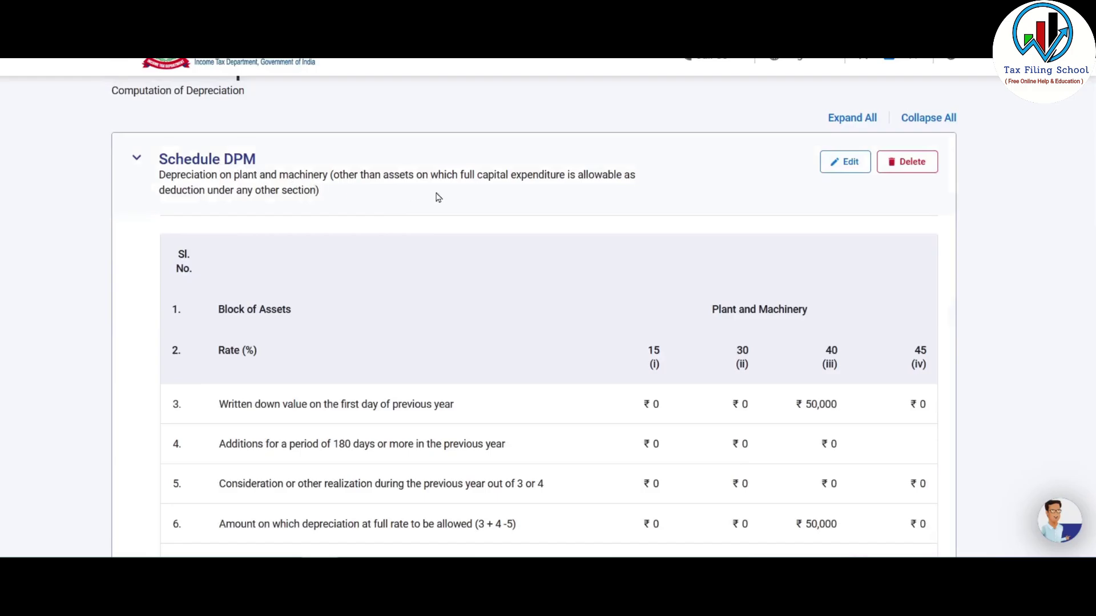
{"action": "scroll", "coordinate": [845, 265], "scroll_direction": "down", "scroll_amount": 3}
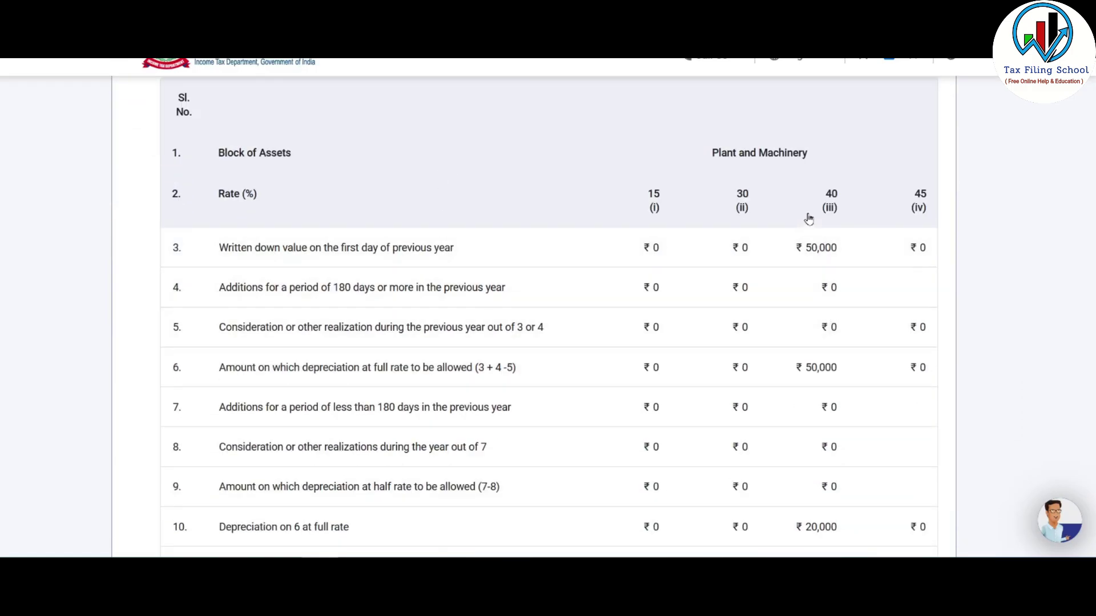
{"action": "scroll", "coordinate": [809, 218], "scroll_direction": "down", "scroll_amount": 2}
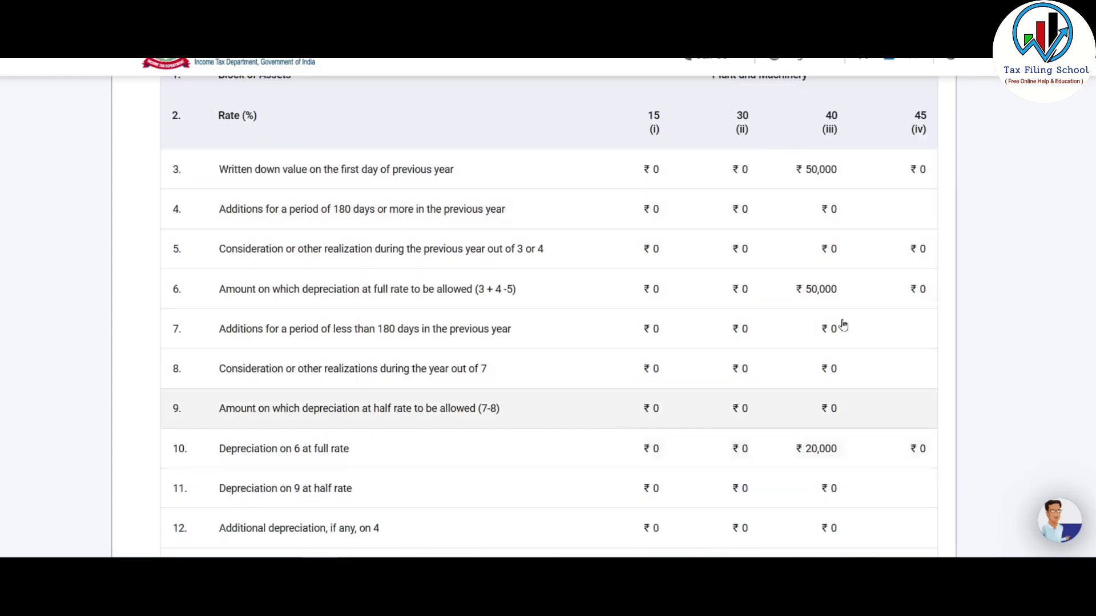
{"action": "scroll", "coordinate": [853, 443], "scroll_direction": "up", "scroll_amount": 3}
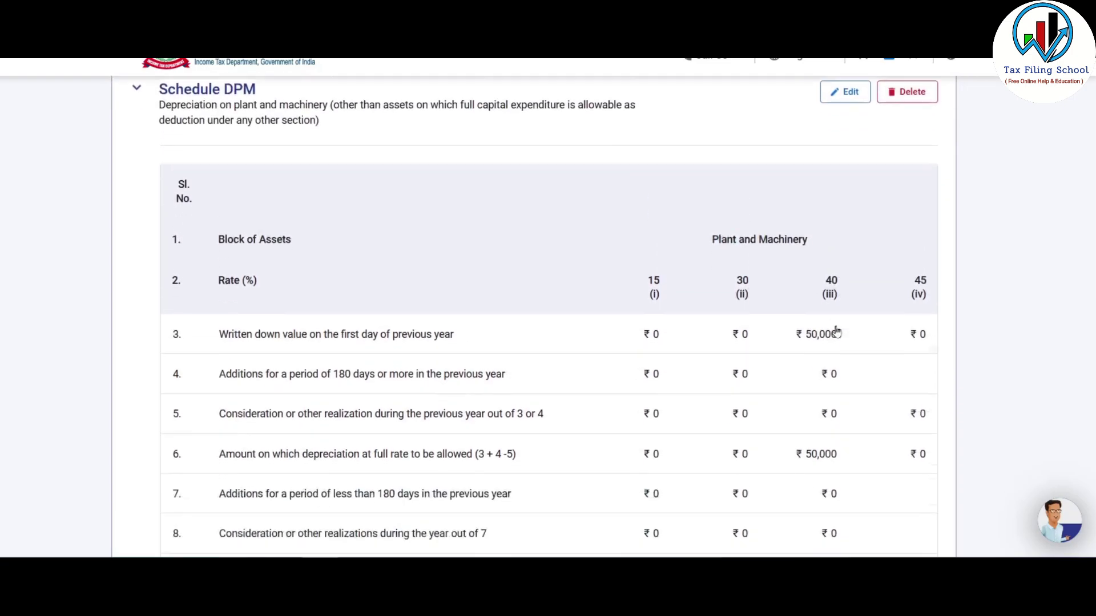
{"action": "scroll", "coordinate": [836, 332], "scroll_direction": "down", "scroll_amount": 13}
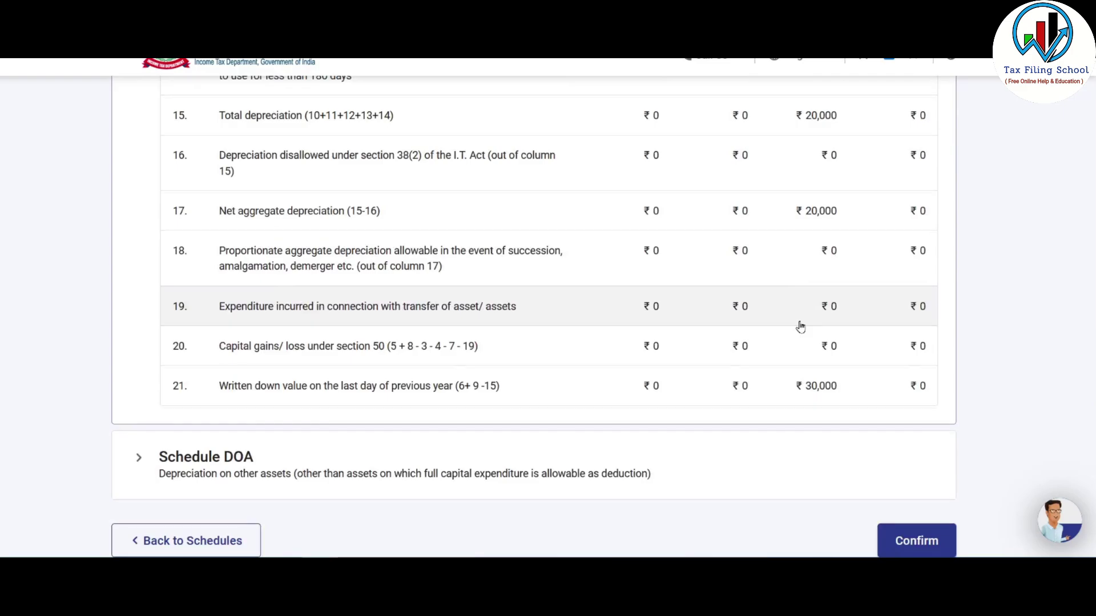
{"action": "scroll", "coordinate": [800, 326], "scroll_direction": "up", "scroll_amount": 15}
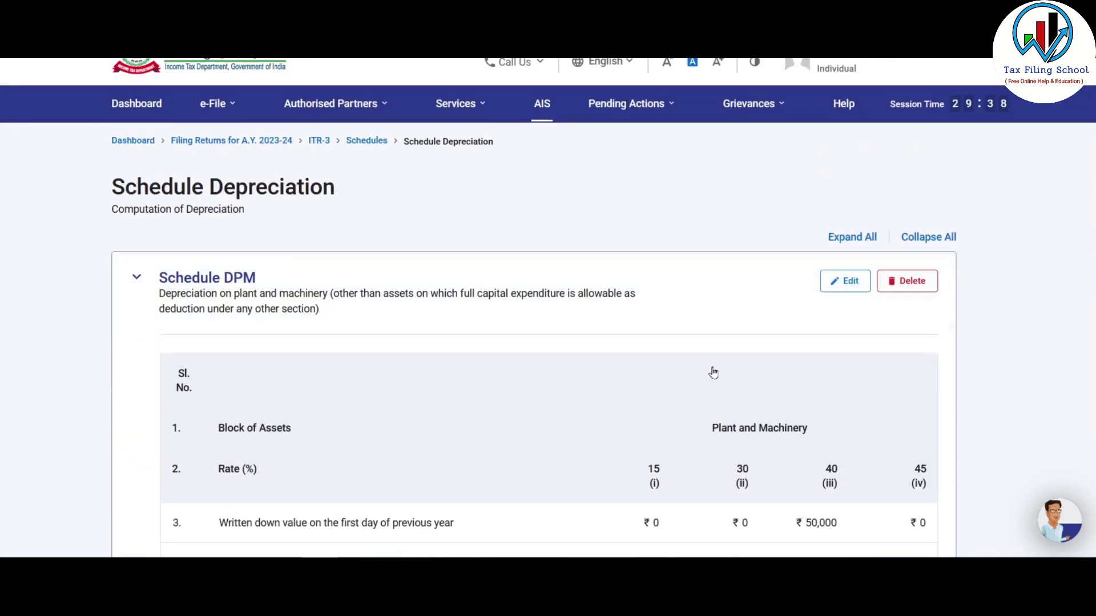
{"action": "scroll", "coordinate": [712, 372], "scroll_direction": "down", "scroll_amount": 9}
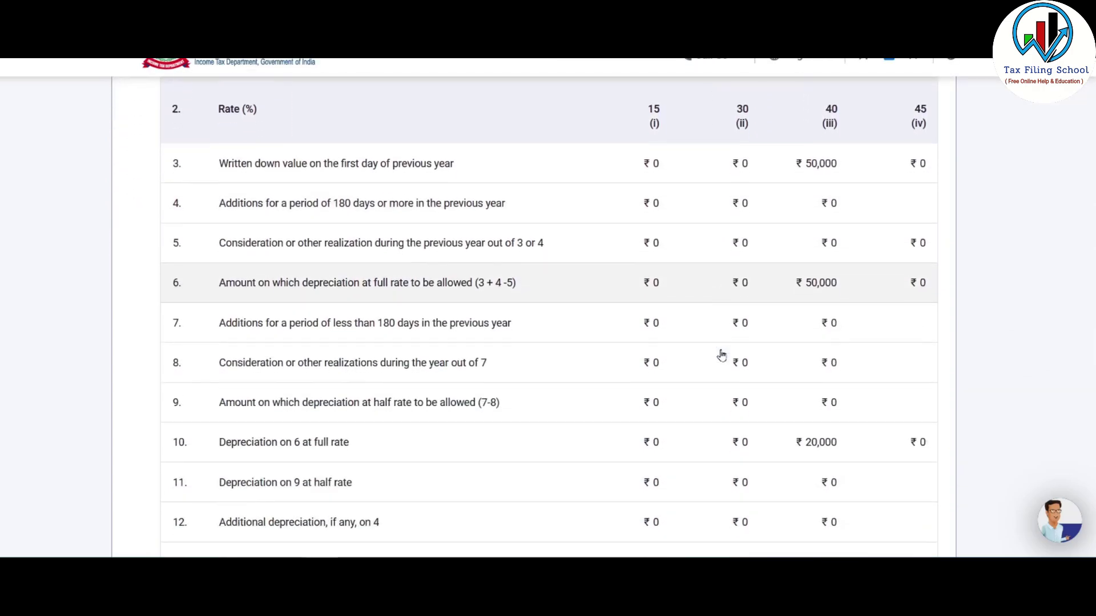
{"action": "scroll", "coordinate": [730, 355], "scroll_direction": "down", "scroll_amount": 4}
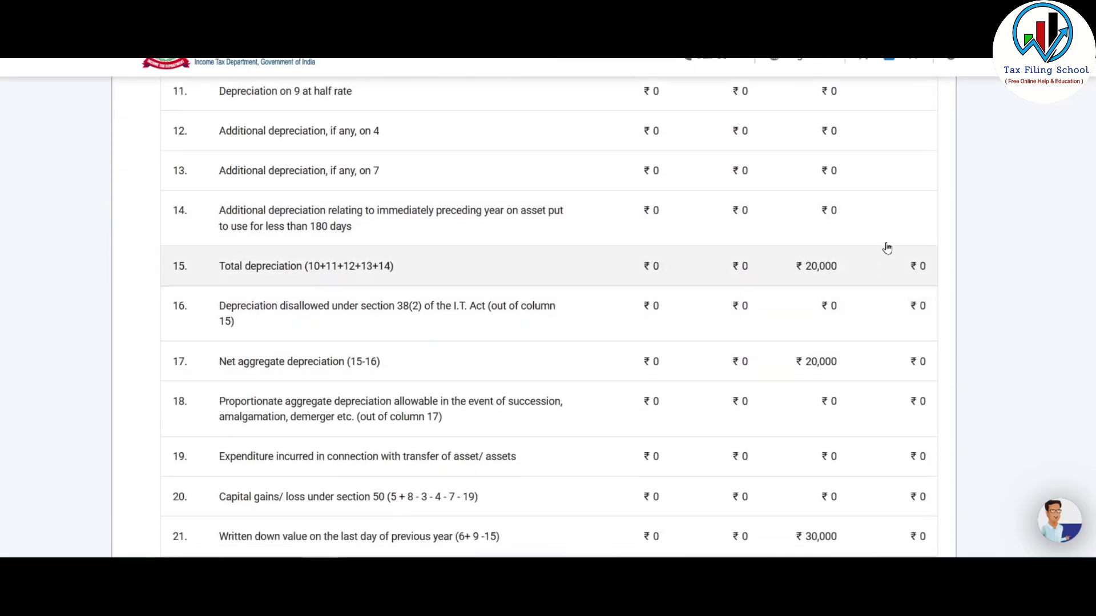
{"action": "scroll", "coordinate": [784, 309], "scroll_direction": "down", "scroll_amount": 4}
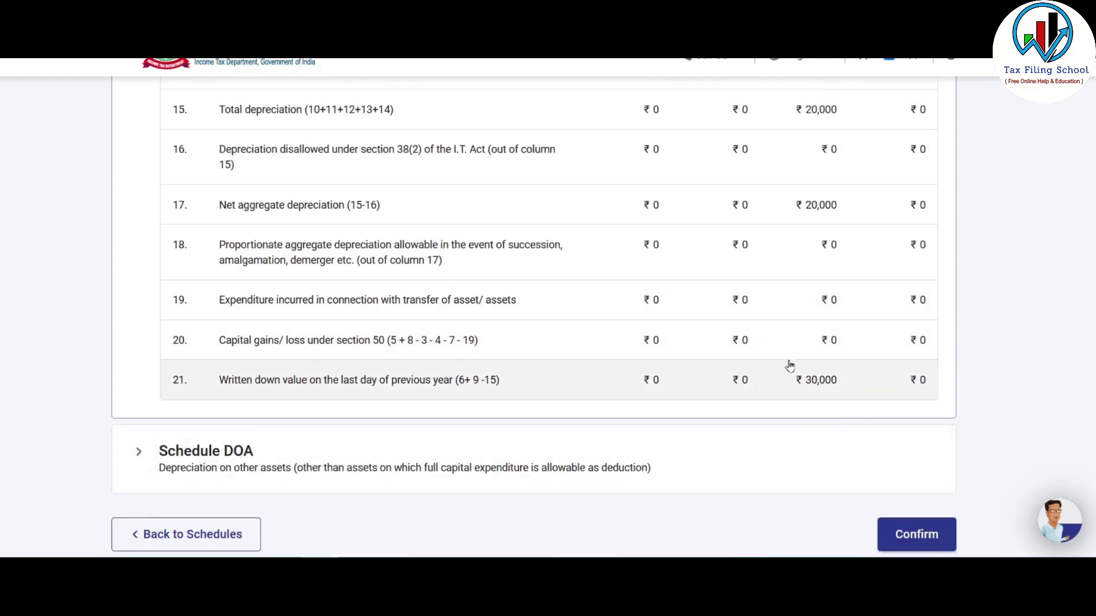
{"action": "scroll", "coordinate": [789, 364], "scroll_direction": "down", "scroll_amount": 2}
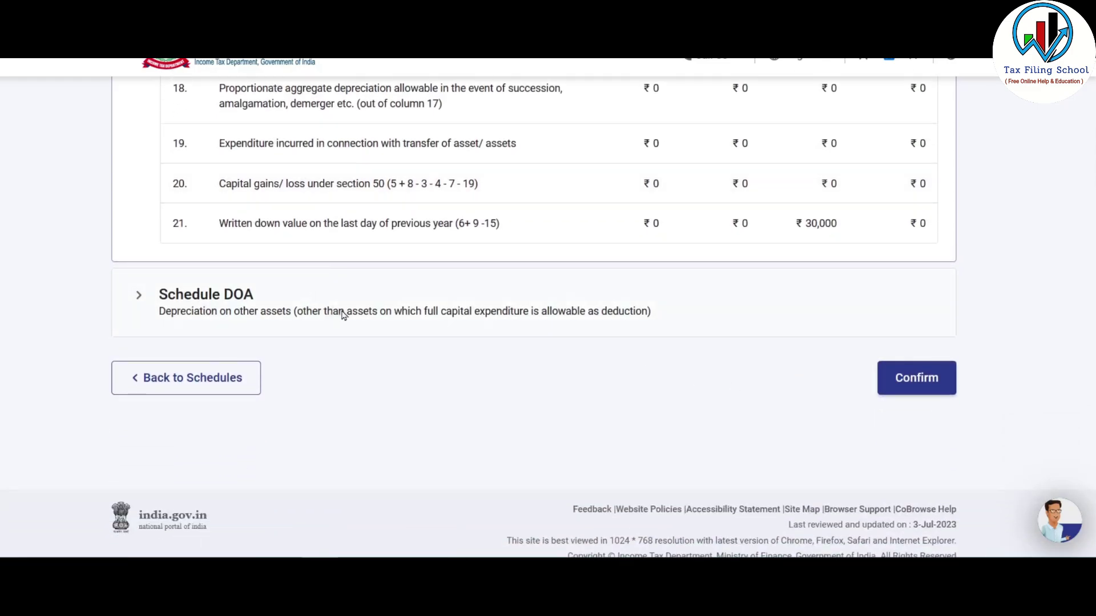
{"action": "left_click", "coordinate": [204, 307]}
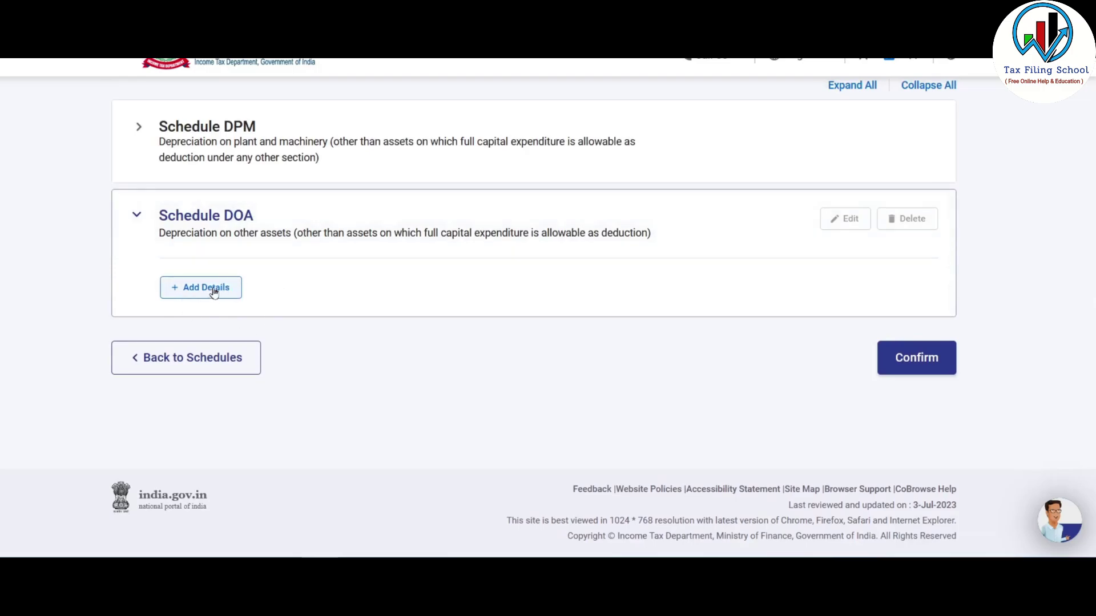
- Start a DOA entry and enter 50000 as the furniture and fittings opening WDV
{"action": "left_click", "coordinate": [216, 293]}
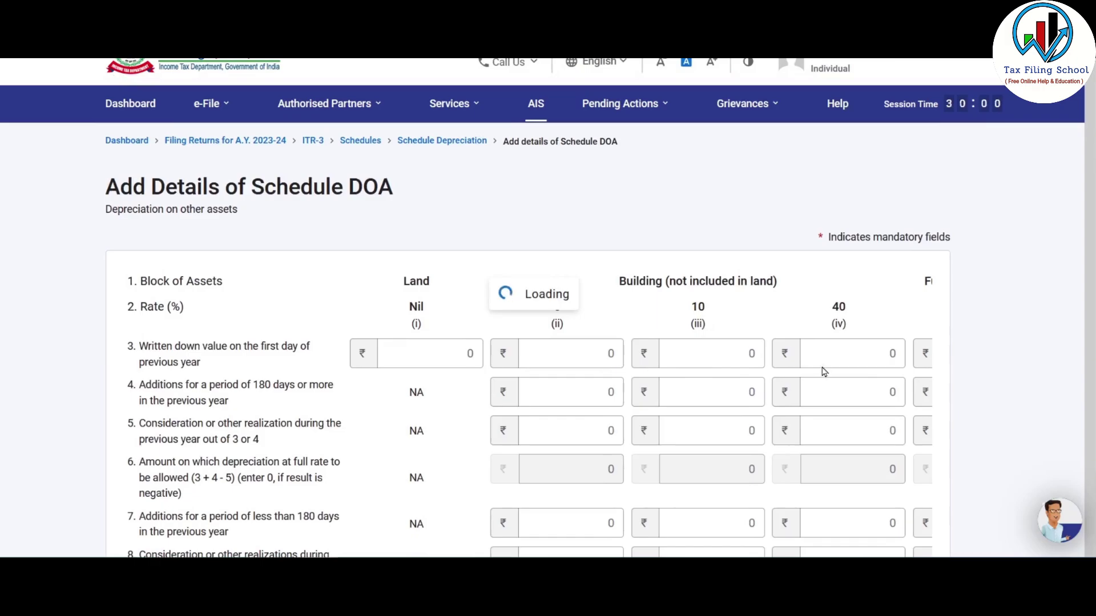
{"action": "scroll", "coordinate": [821, 374], "scroll_direction": "down", "scroll_amount": 2}
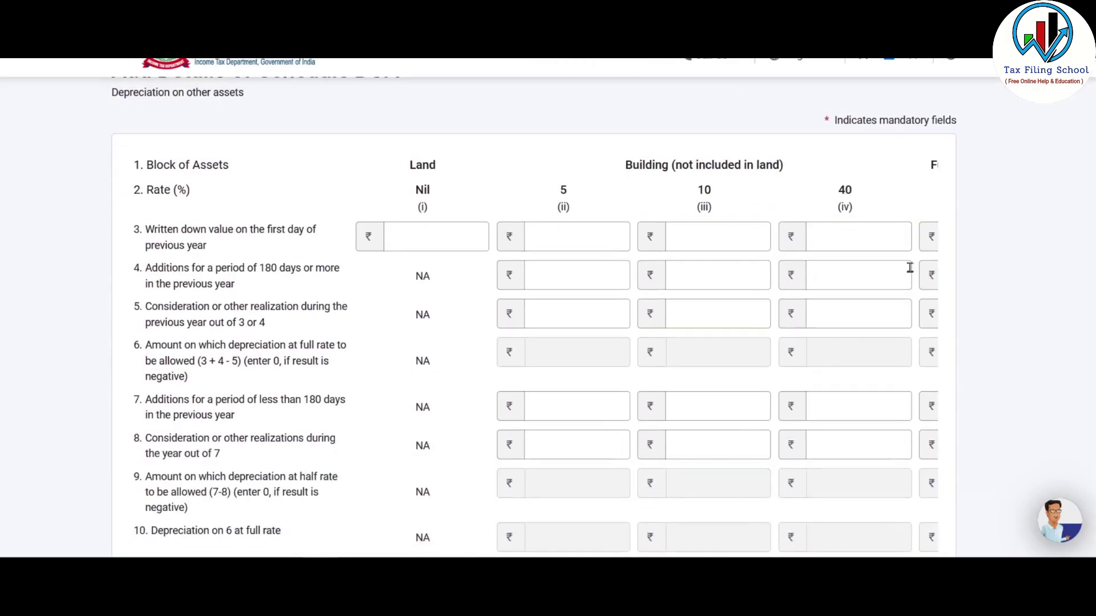
{"action": "scroll", "coordinate": [925, 188], "scroll_direction": "down", "scroll_amount": 5}
{"action": "scroll", "coordinate": [545, 154], "scroll_direction": "right", "scroll_amount": 5}
{"action": "scroll", "coordinate": [583, 379], "scroll_direction": "up", "scroll_amount": 8}
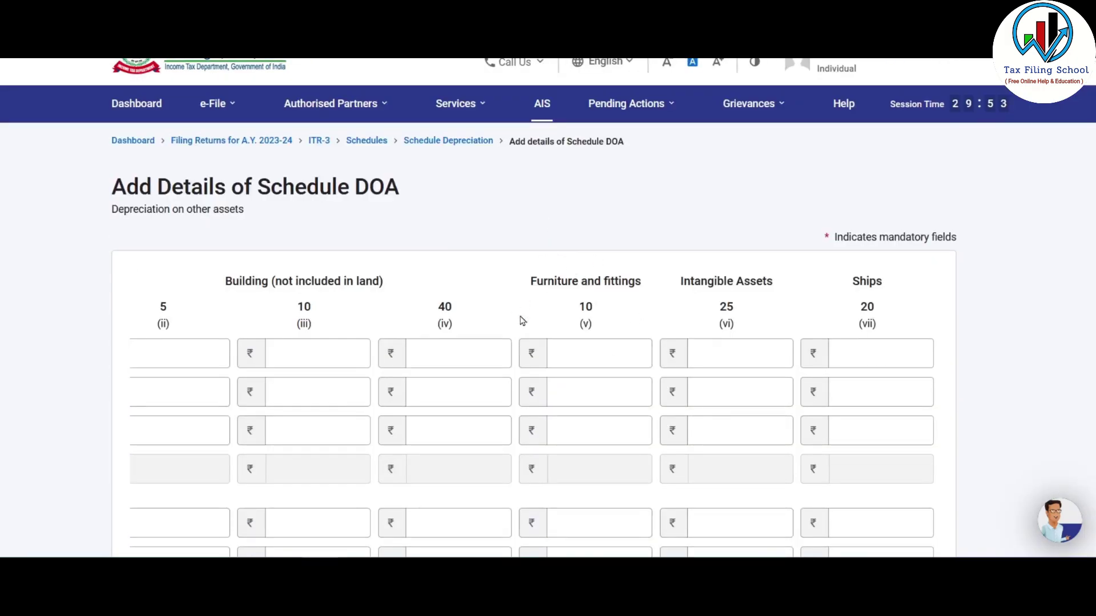
{"action": "scroll", "coordinate": [627, 228], "scroll_direction": "down", "scroll_amount": 3}
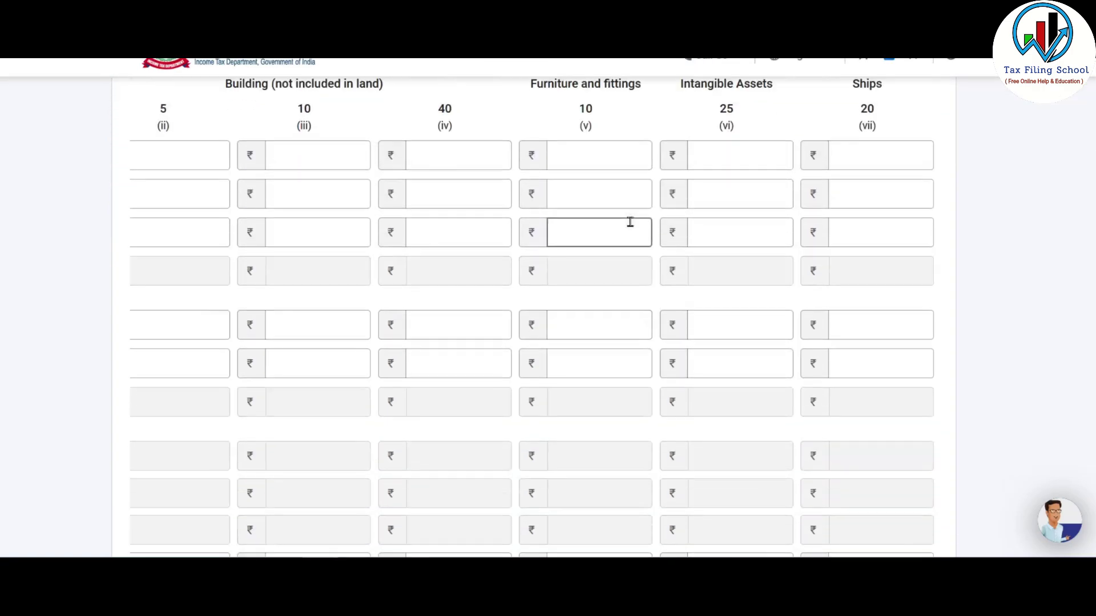
{"action": "scroll", "coordinate": [591, 251], "scroll_direction": "up", "scroll_amount": 1}
{"action": "left_click", "coordinate": [591, 245]}
{"action": "left_click", "coordinate": [592, 235]}
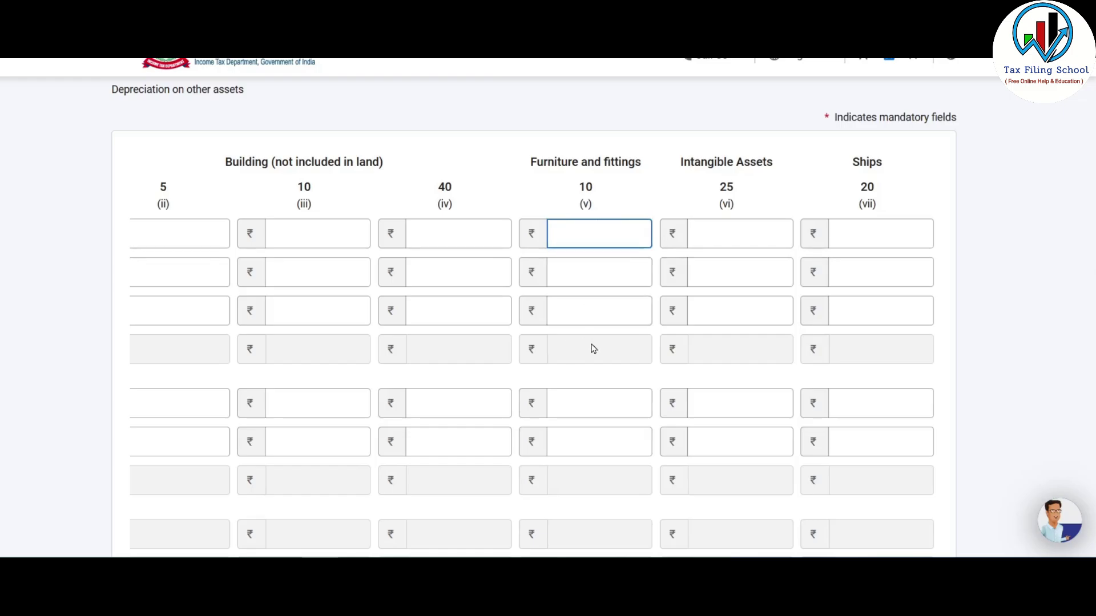
{"action": "scroll", "coordinate": [610, 342], "scroll_direction": "down", "scroll_amount": 1}
{"action": "scroll", "coordinate": [609, 342], "scroll_direction": "down", "scroll_amount": 8}
{"action": "scroll", "coordinate": [624, 391], "scroll_direction": "up", "scroll_amount": 9}
{"action": "left_click", "coordinate": [643, 201]}
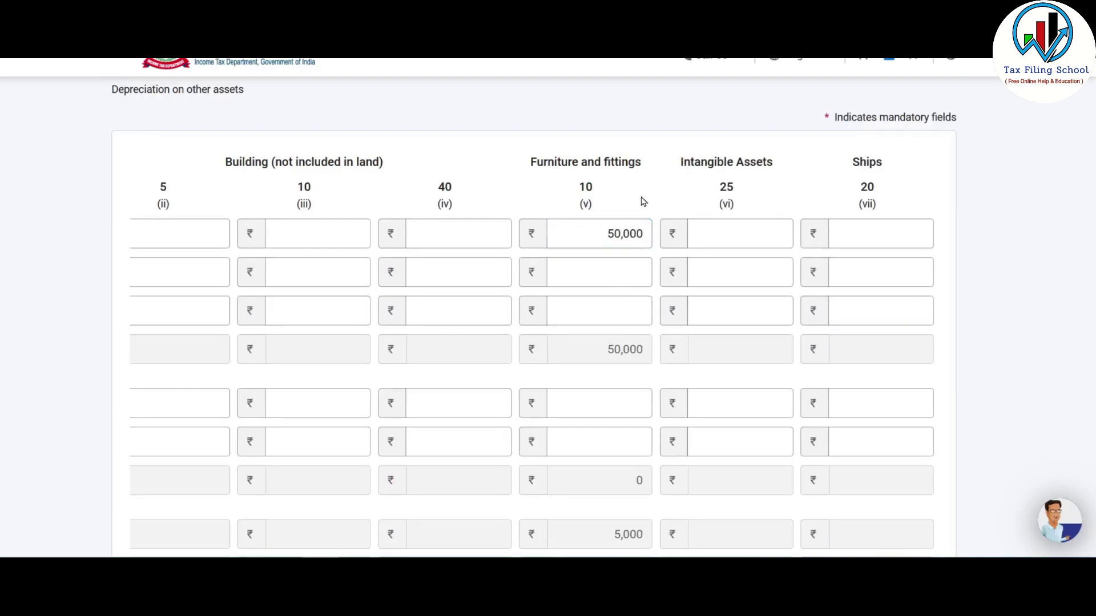
- Leave the DOA form via Back without adding the entry
{"action": "scroll", "coordinate": [648, 203], "scroll_direction": "down", "scroll_amount": 5}
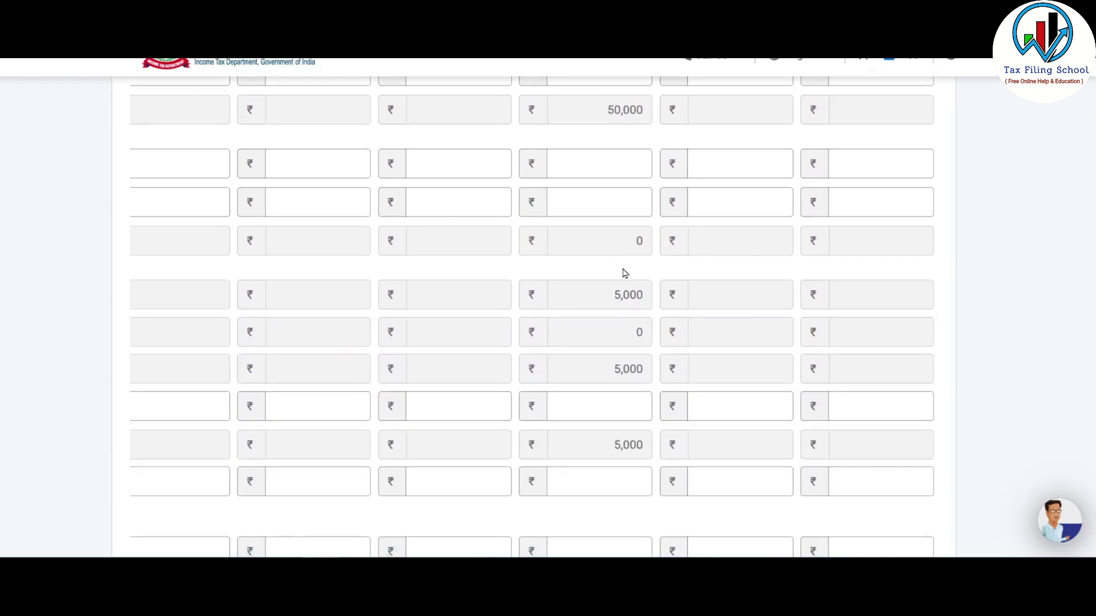
{"action": "scroll", "coordinate": [625, 286], "scroll_direction": "down", "scroll_amount": 4}
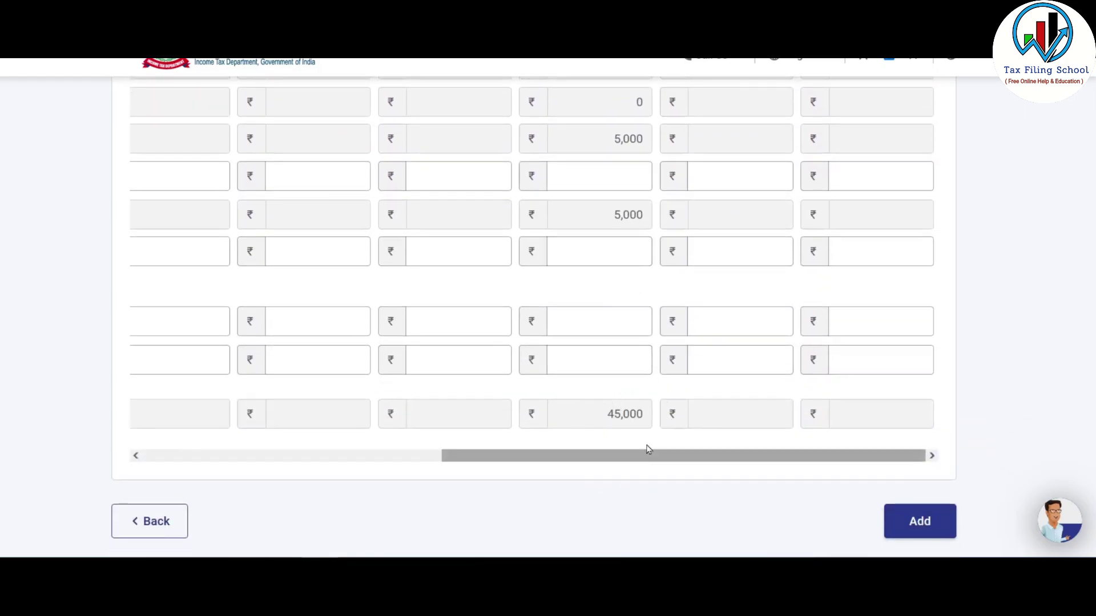
{"action": "scroll", "coordinate": [583, 409], "scroll_direction": "up", "scroll_amount": 4}
{"action": "scroll", "coordinate": [686, 403], "scroll_direction": "down", "scroll_amount": 3}
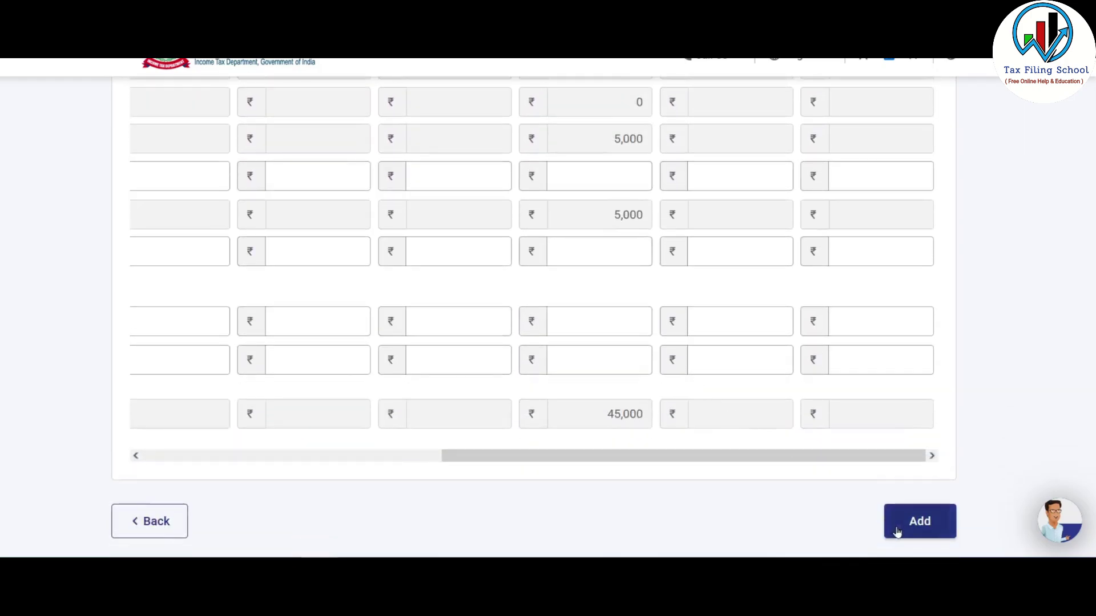
{"action": "scroll", "coordinate": [607, 553], "scroll_direction": "up", "scroll_amount": 10}
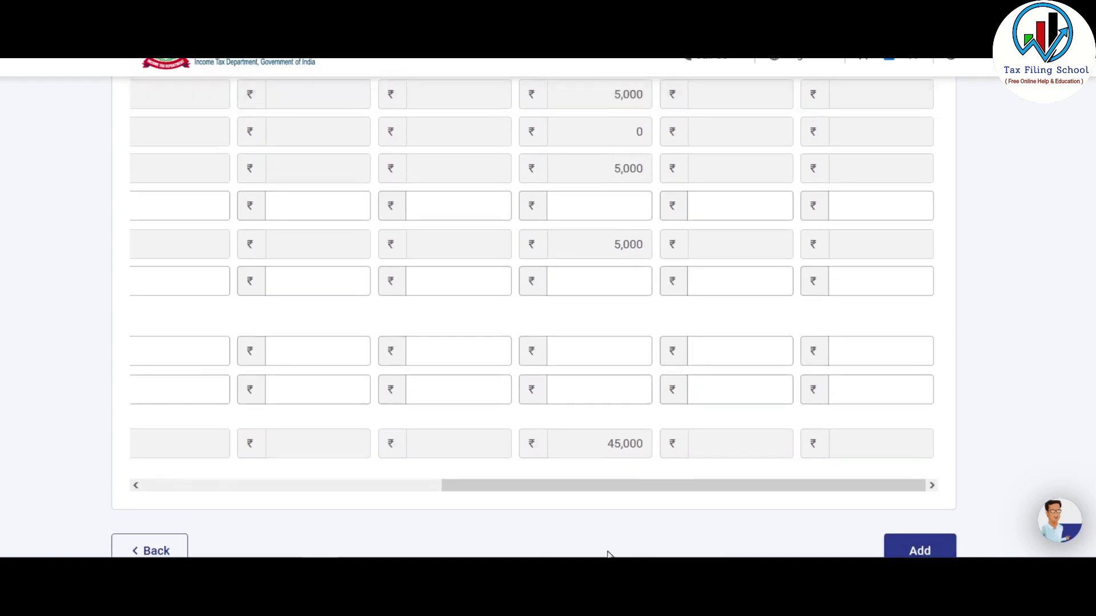
{"action": "scroll", "coordinate": [521, 359], "scroll_direction": "down", "scroll_amount": 10}
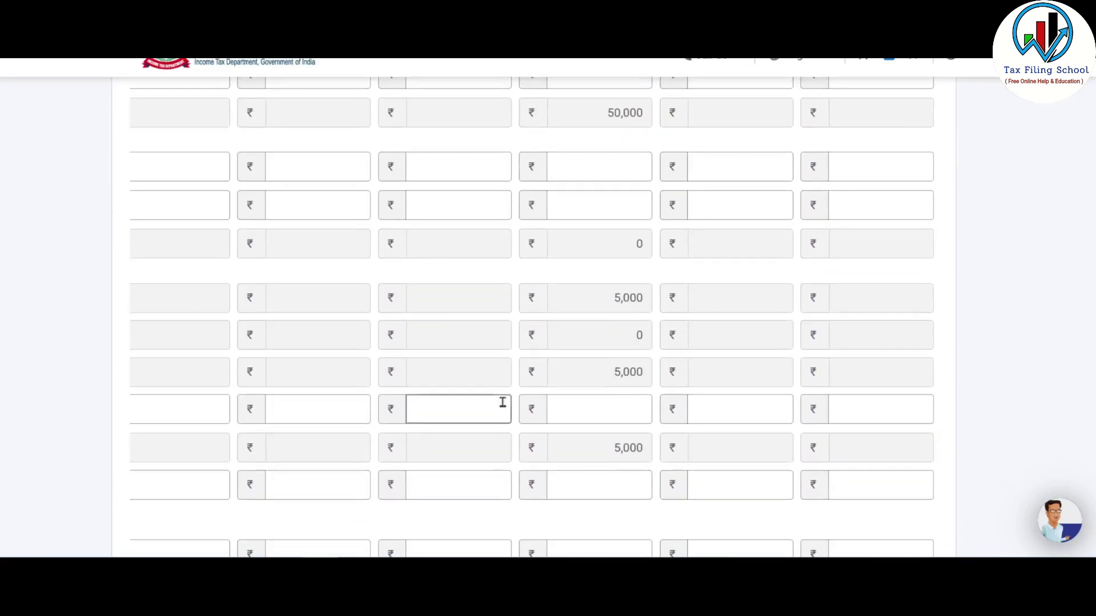
{"action": "left_click", "coordinate": [147, 355]}
- Confirm the Schedule DPM & DOA depreciation schedule
{"action": "scroll", "coordinate": [578, 317], "scroll_direction": "down", "scroll_amount": 15}
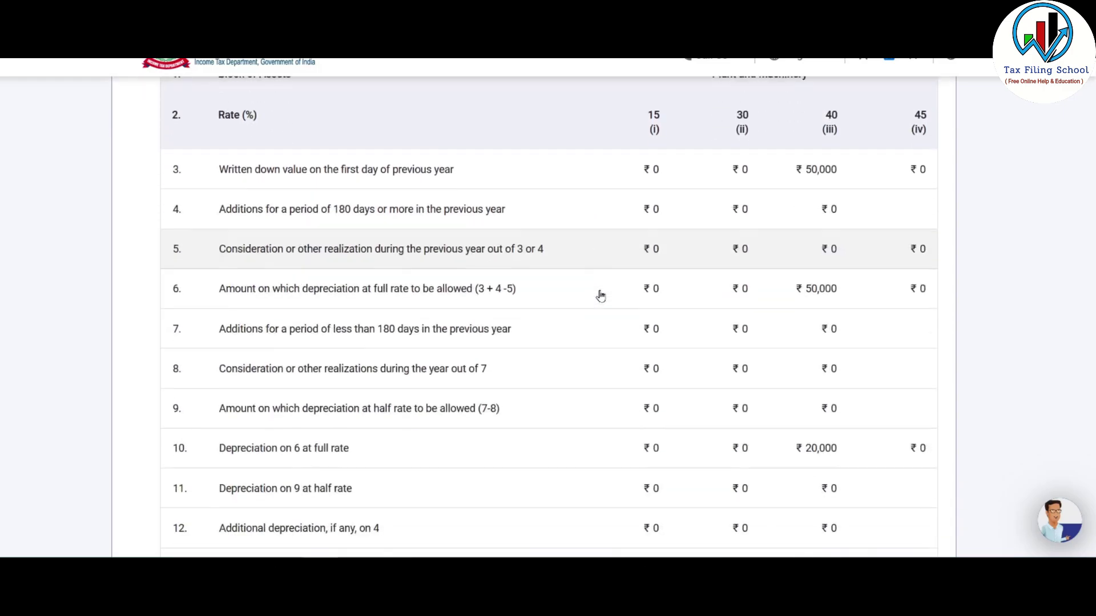
{"action": "scroll", "coordinate": [659, 295], "scroll_direction": "down", "scroll_amount": 2}
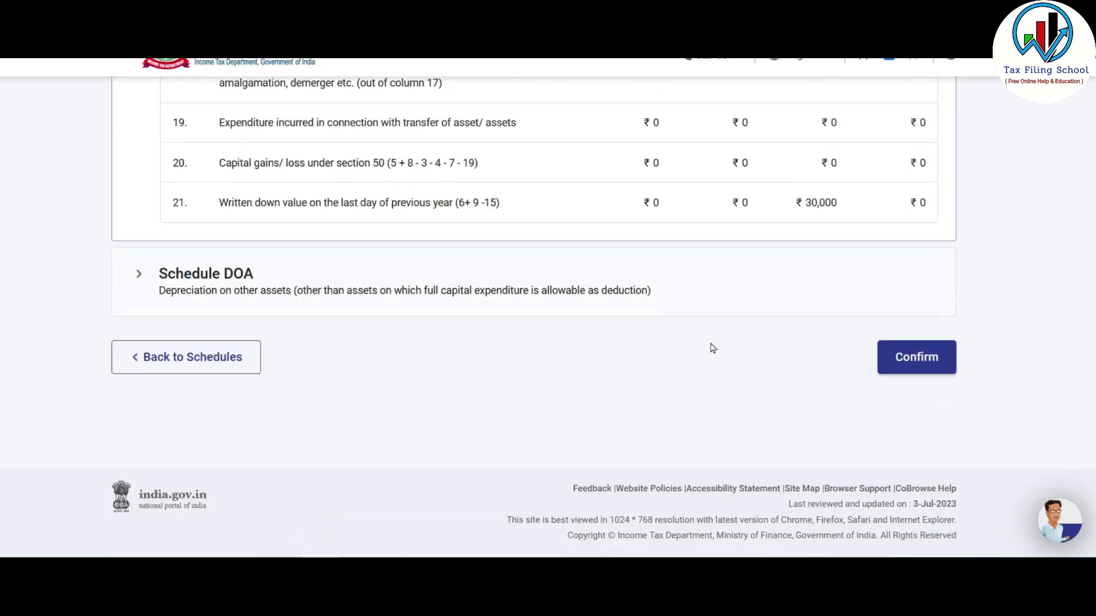
{"action": "left_click", "coordinate": [929, 355]}
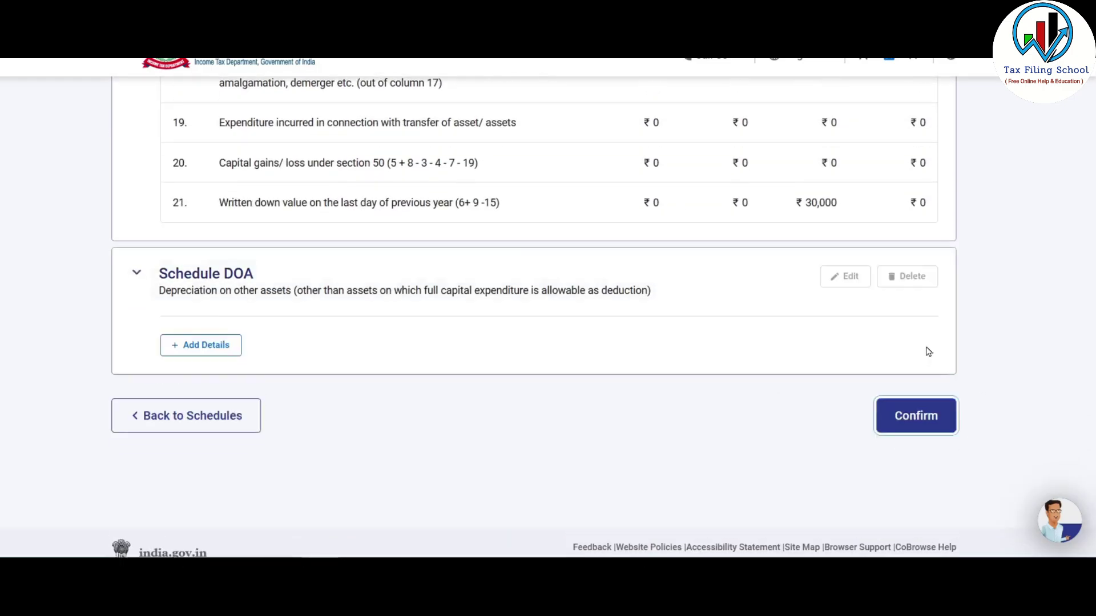
{"action": "scroll", "coordinate": [268, 469], "scroll_direction": "down", "scroll_amount": 5}
{"action": "scroll", "coordinate": [428, 321], "scroll_direction": "down", "scroll_amount": 8}
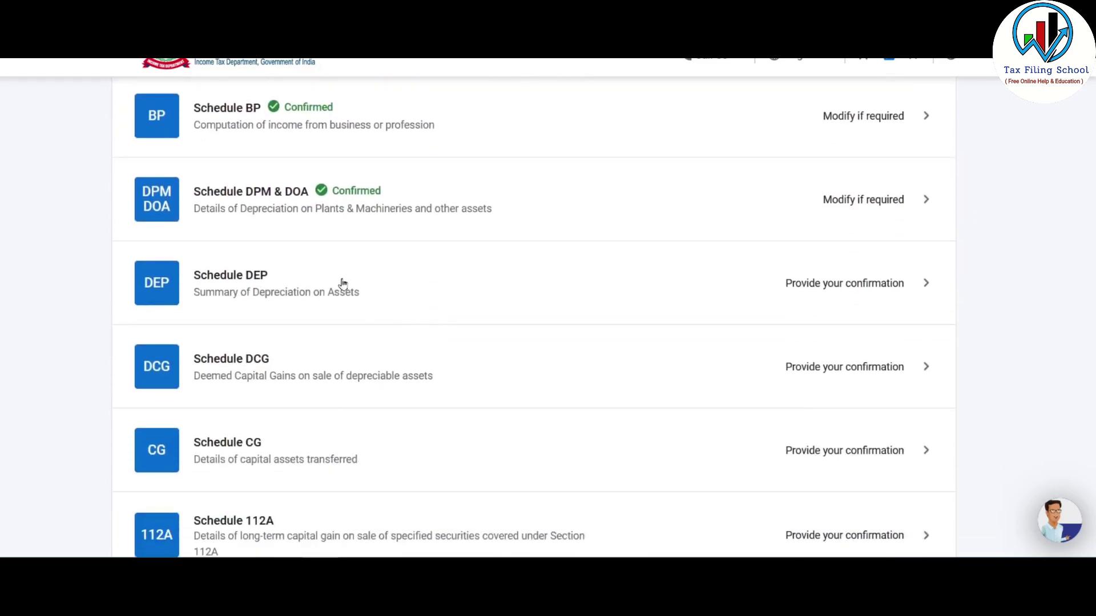
- Confirm Schedule DEP with total depreciation of ₹20,000 and review the schedules list
{"action": "left_click", "coordinate": [342, 286]}
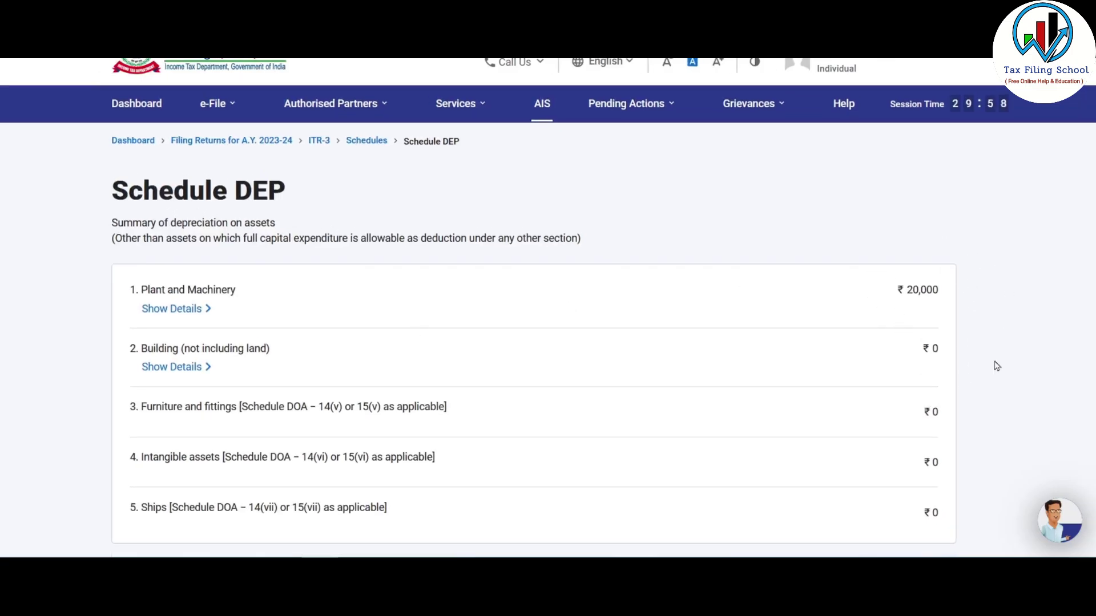
{"action": "scroll", "coordinate": [763, 269], "scroll_direction": "down", "scroll_amount": 5}
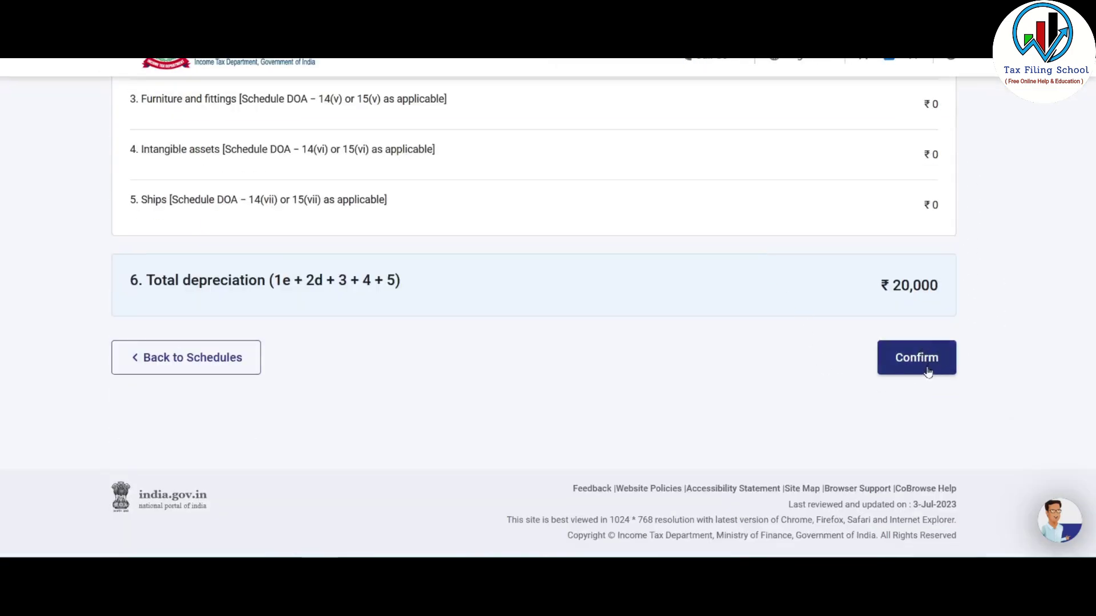
{"action": "left_click", "coordinate": [927, 372]}
{"action": "scroll", "coordinate": [453, 280], "scroll_direction": "down", "scroll_amount": 9}
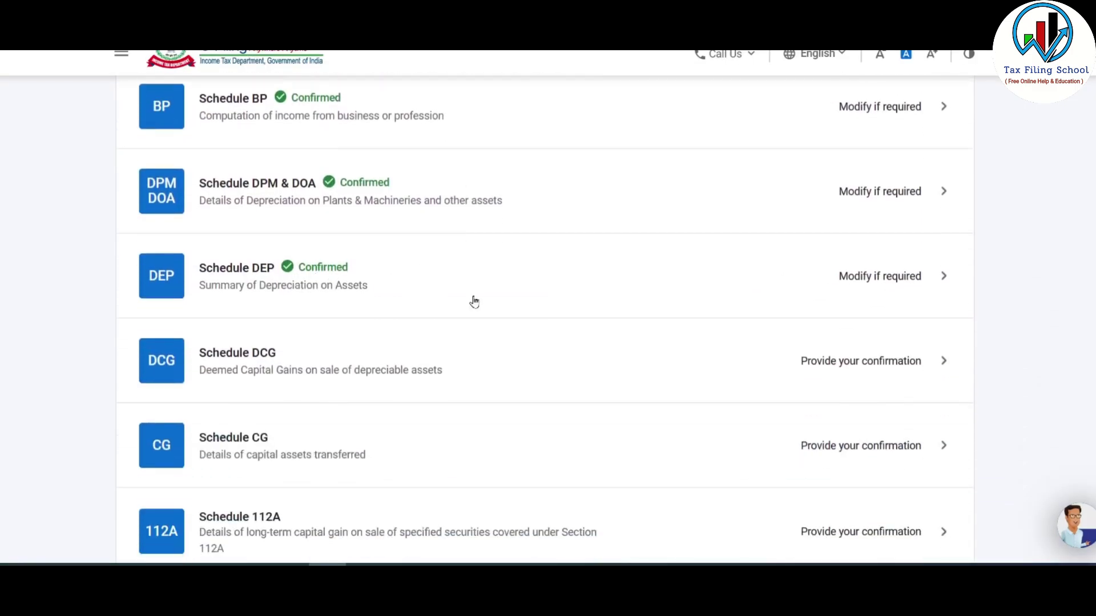
{"action": "scroll", "coordinate": [405, 292], "scroll_direction": "down", "scroll_amount": 1}
{"action": "scroll", "coordinate": [404, 292], "scroll_direction": "down", "scroll_amount": 3}
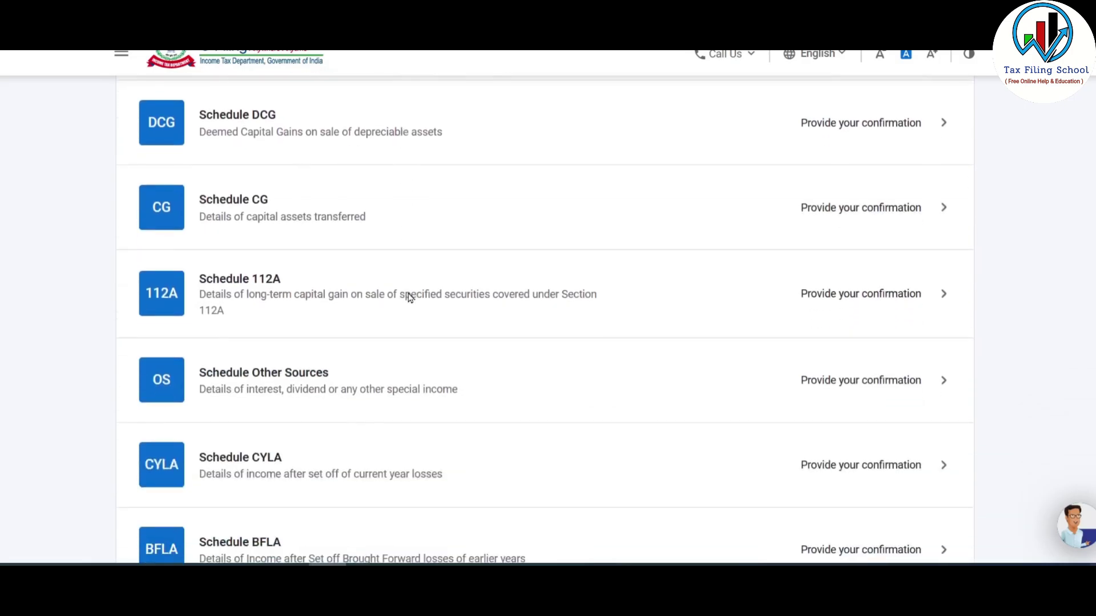
{"action": "scroll", "coordinate": [446, 214], "scroll_direction": "down", "scroll_amount": 3}
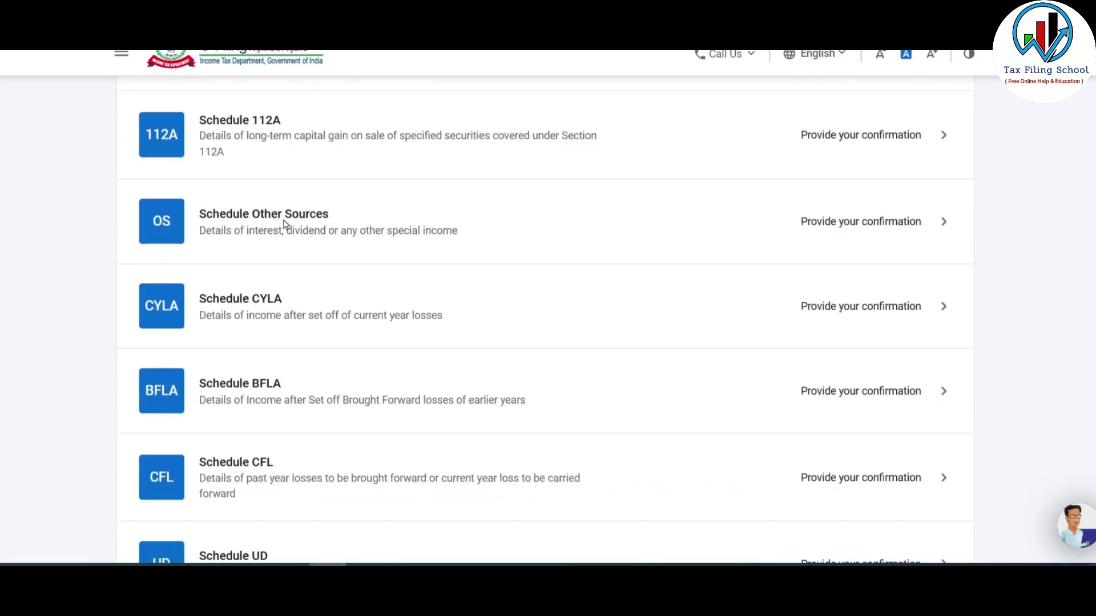
{"action": "scroll", "coordinate": [421, 232], "scroll_direction": "down", "scroll_amount": 8}
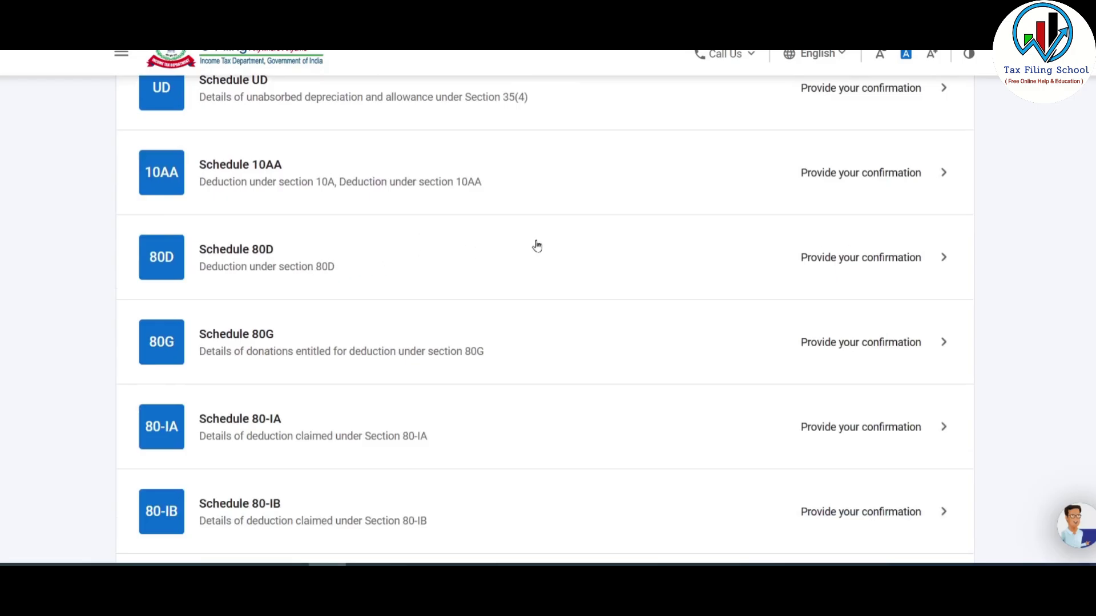
{"action": "scroll", "coordinate": [393, 350], "scroll_direction": "up", "scroll_amount": 10}
{"action": "scroll", "coordinate": [399, 351], "scroll_direction": "down", "scroll_amount": 3}
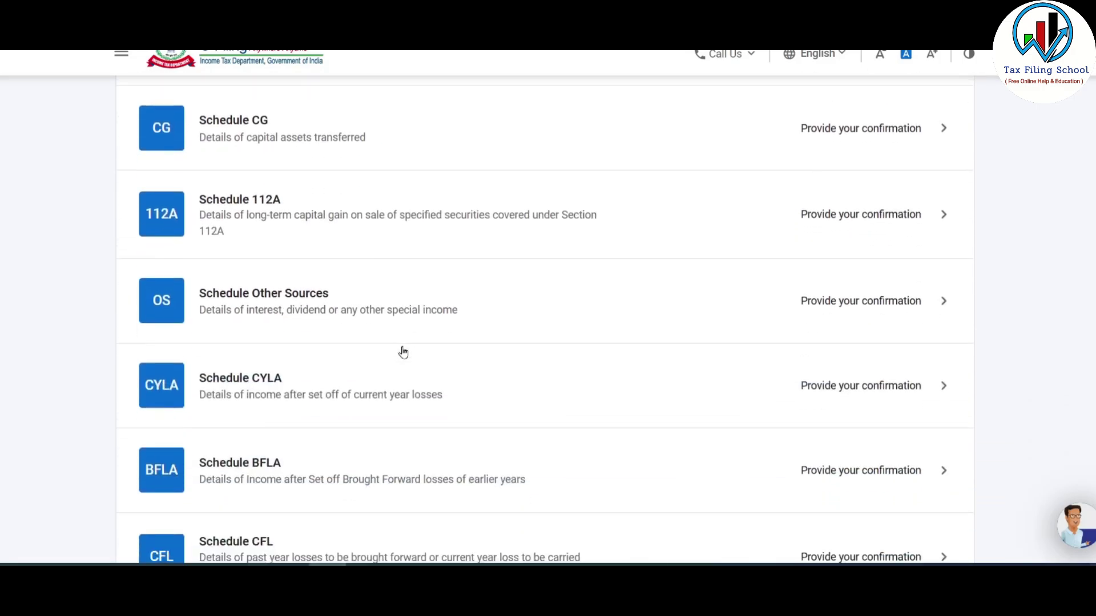
- Delete the ₹2,11,059 'Any other income' row from Schedule Other Sources
{"action": "left_click", "coordinate": [348, 303]}
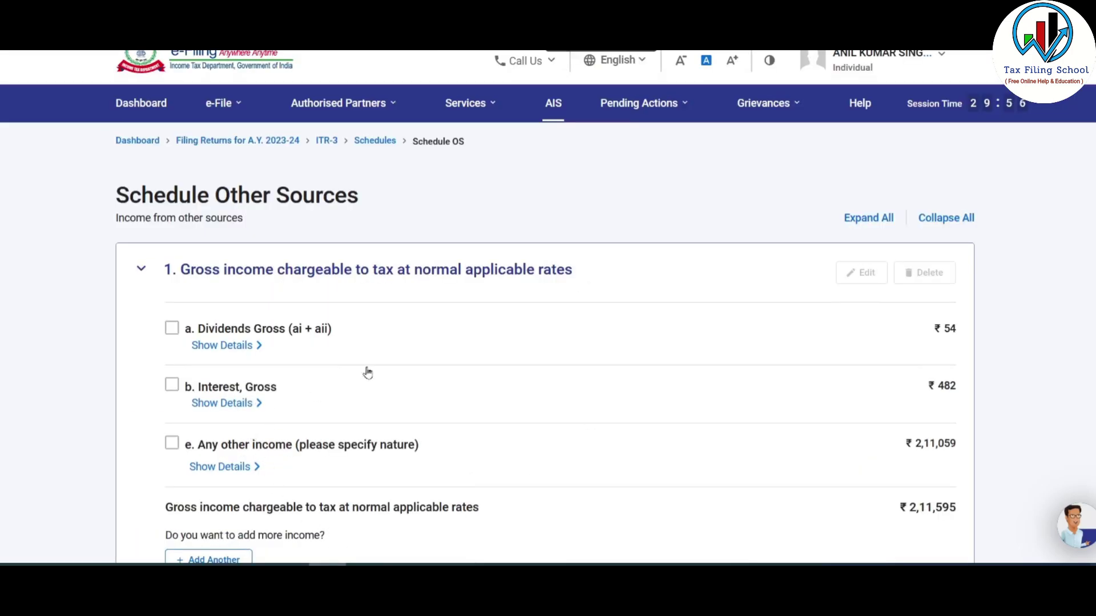
{"action": "scroll", "coordinate": [484, 403], "scroll_direction": "down", "scroll_amount": 2}
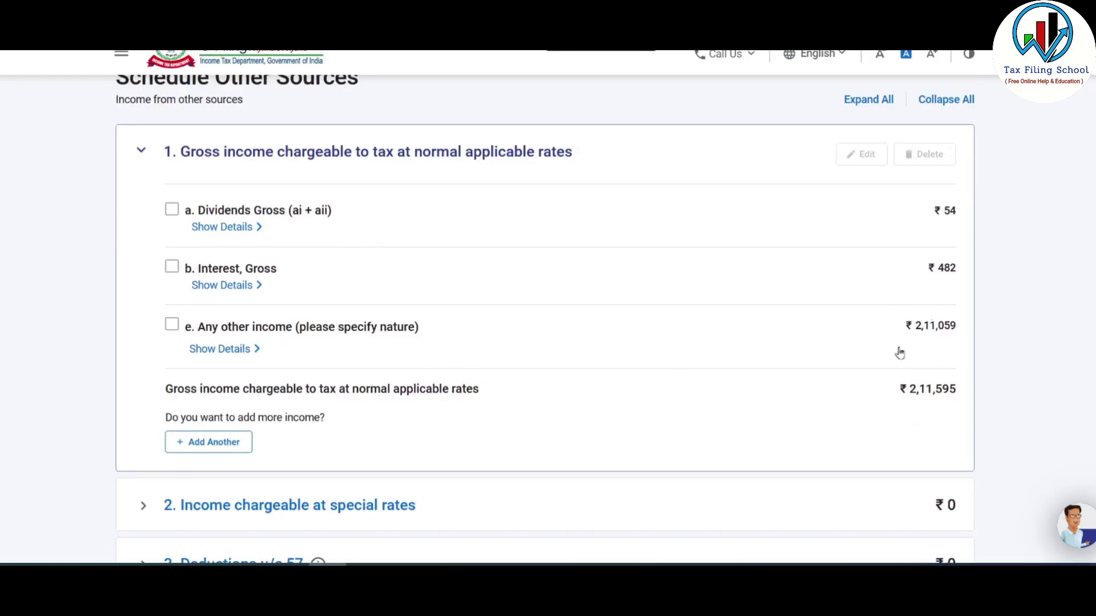
{"action": "left_click", "coordinate": [171, 326]}
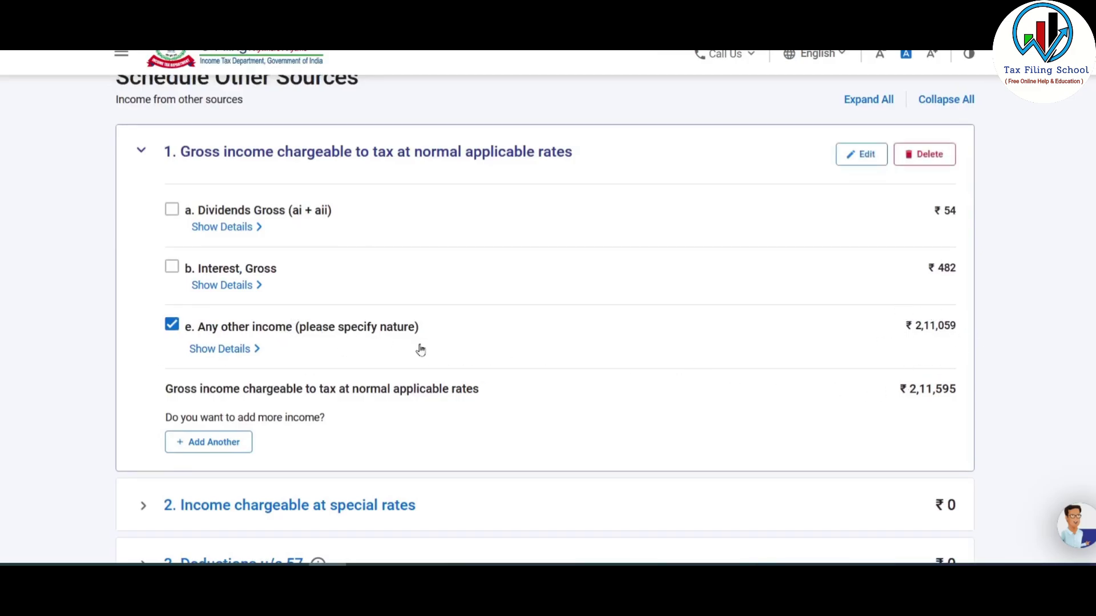
{"action": "left_click", "coordinate": [927, 160]}
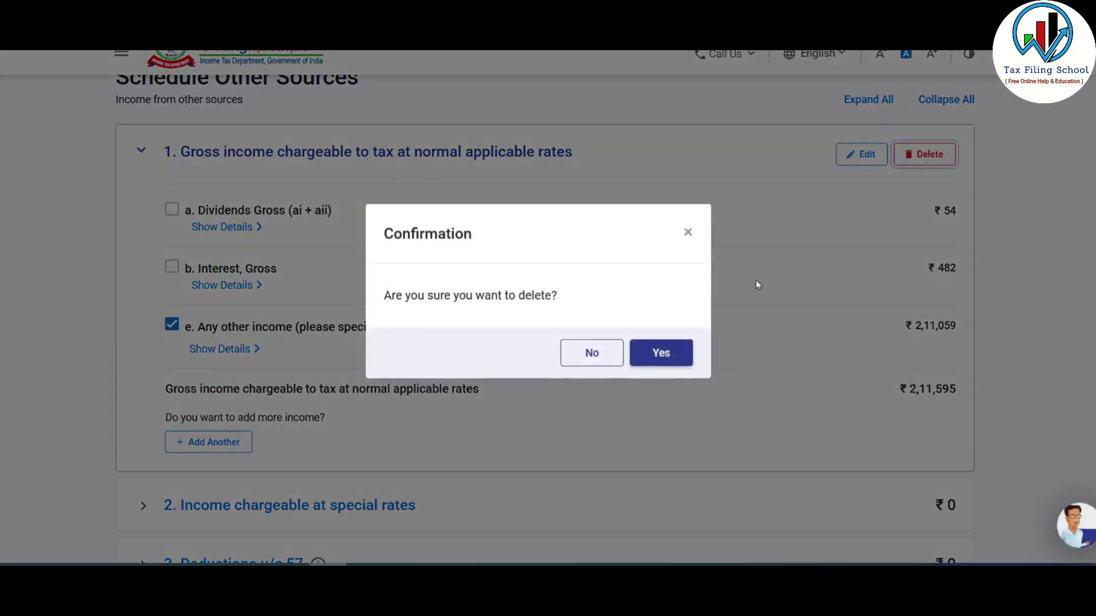
{"action": "left_click", "coordinate": [661, 357]}
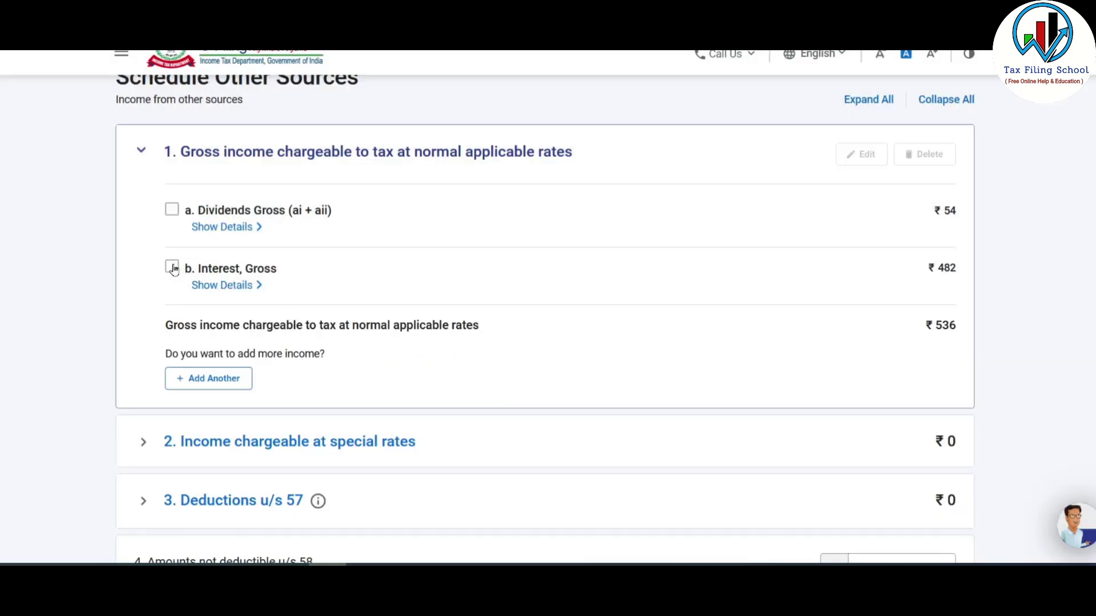
- Save the Interest, Gross entry with its ₹1,150 total
{"action": "left_click", "coordinate": [172, 266]}
{"action": "left_click", "coordinate": [864, 157]}
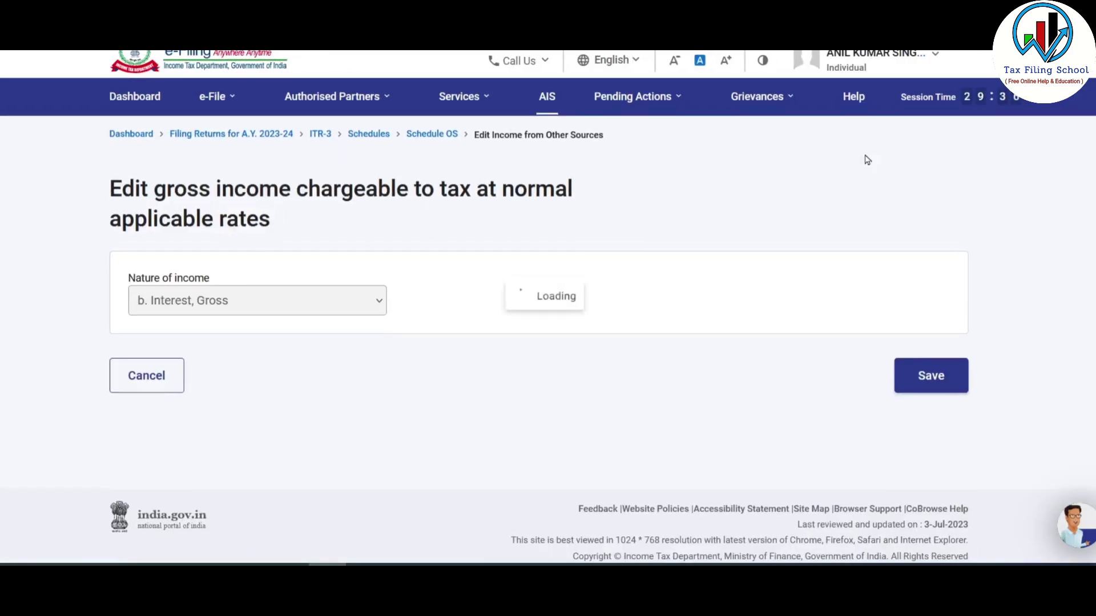
{"action": "scroll", "coordinate": [790, 337], "scroll_direction": "down", "scroll_amount": 2}
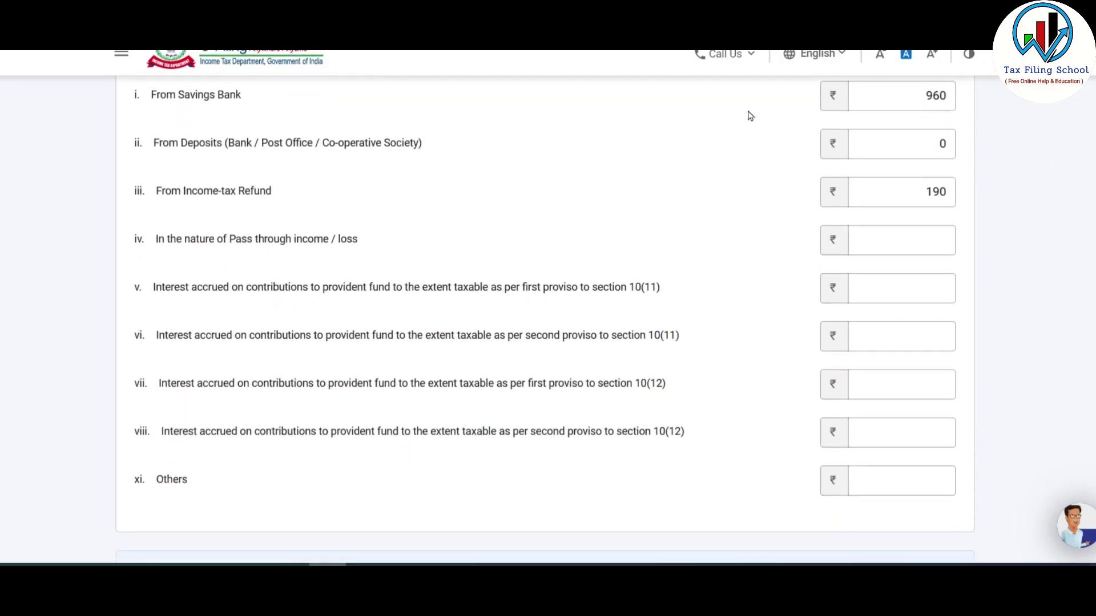
{"action": "scroll", "coordinate": [707, 261], "scroll_direction": "down", "scroll_amount": 3}
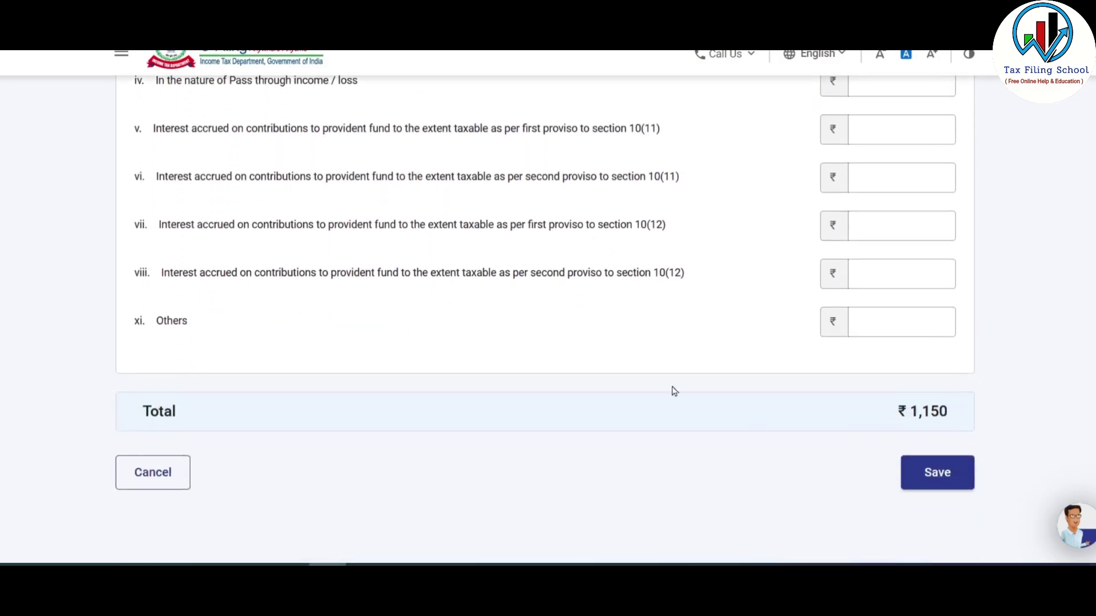
{"action": "left_click", "coordinate": [942, 477]}
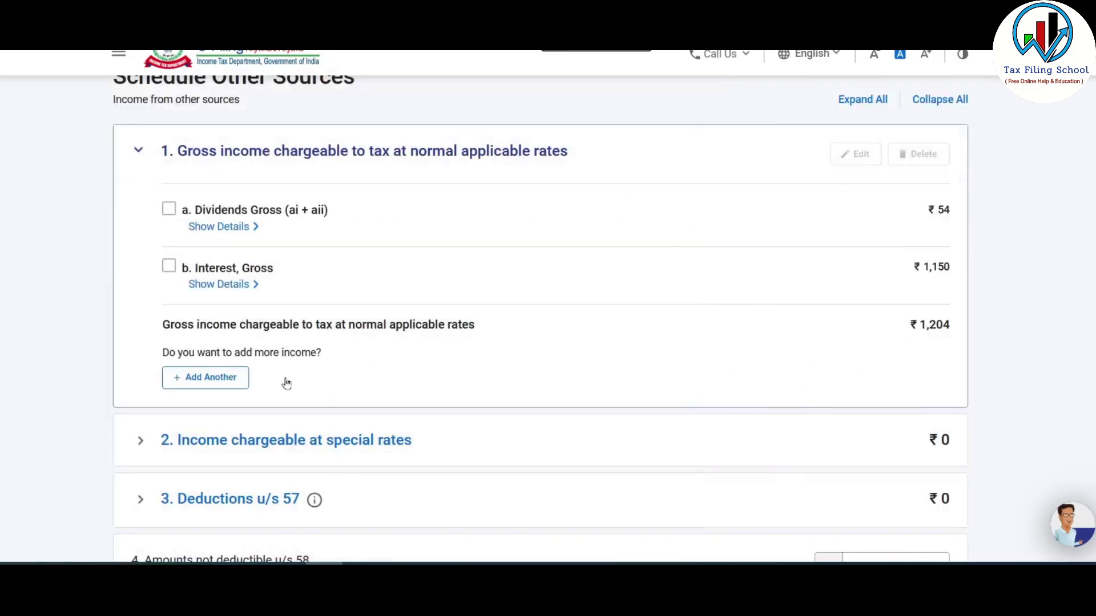
{"action": "left_click", "coordinate": [222, 378]}
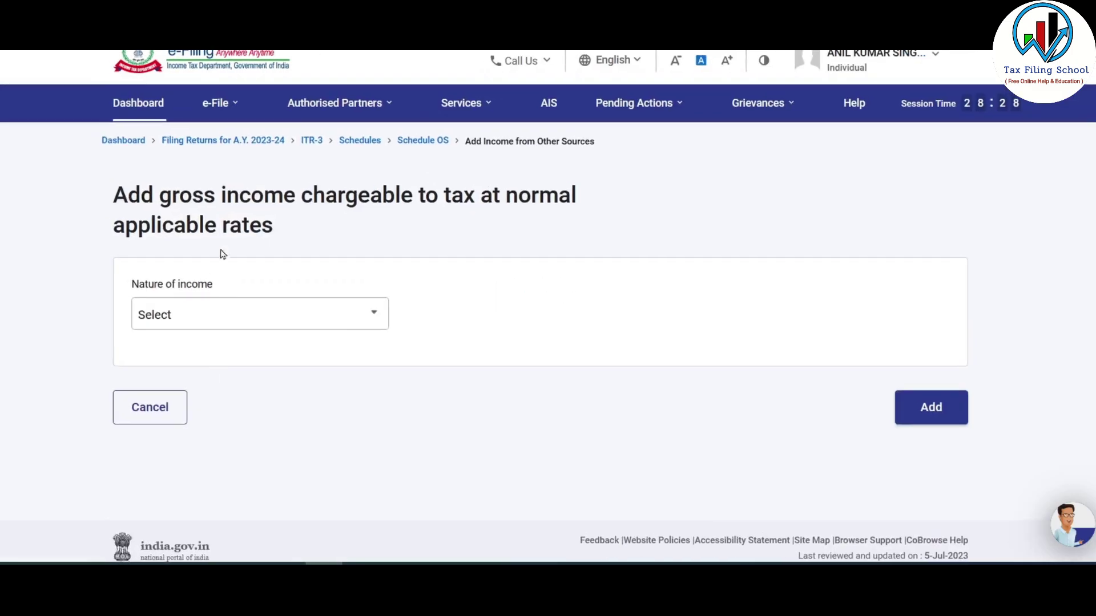
{"action": "left_click", "coordinate": [331, 315]}
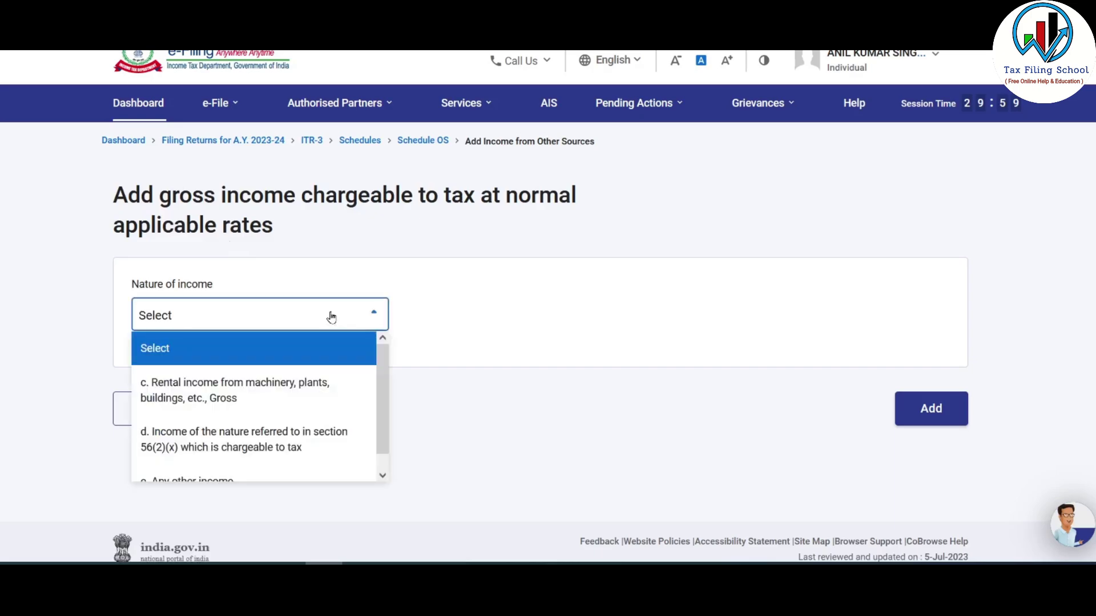
{"action": "scroll", "coordinate": [382, 372], "scroll_direction": "down", "scroll_amount": 1}
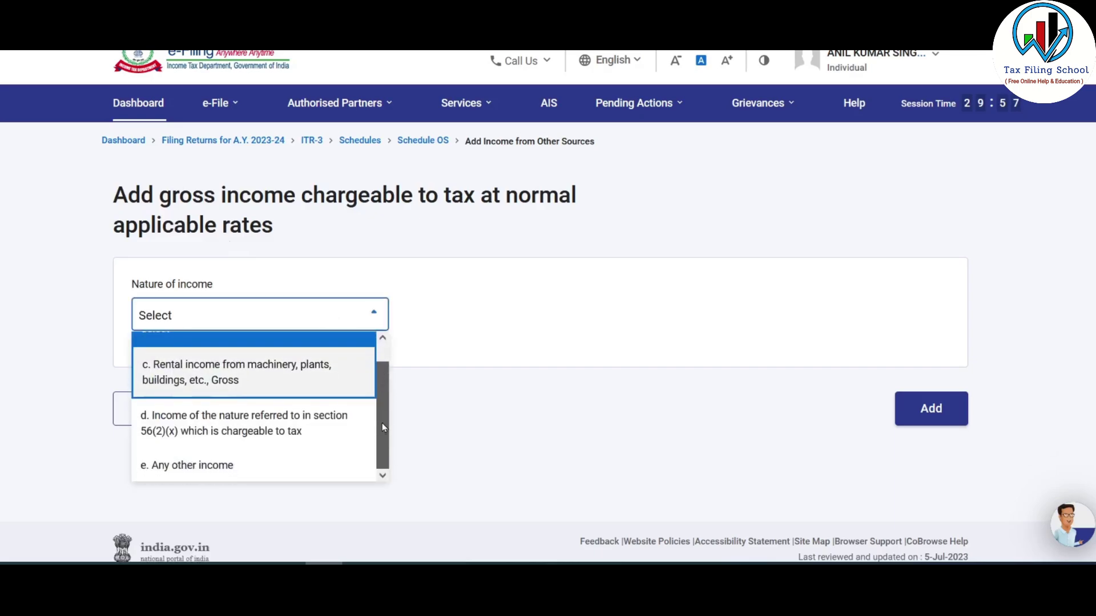
{"action": "scroll", "coordinate": [393, 376], "scroll_direction": "up", "scroll_amount": 1}
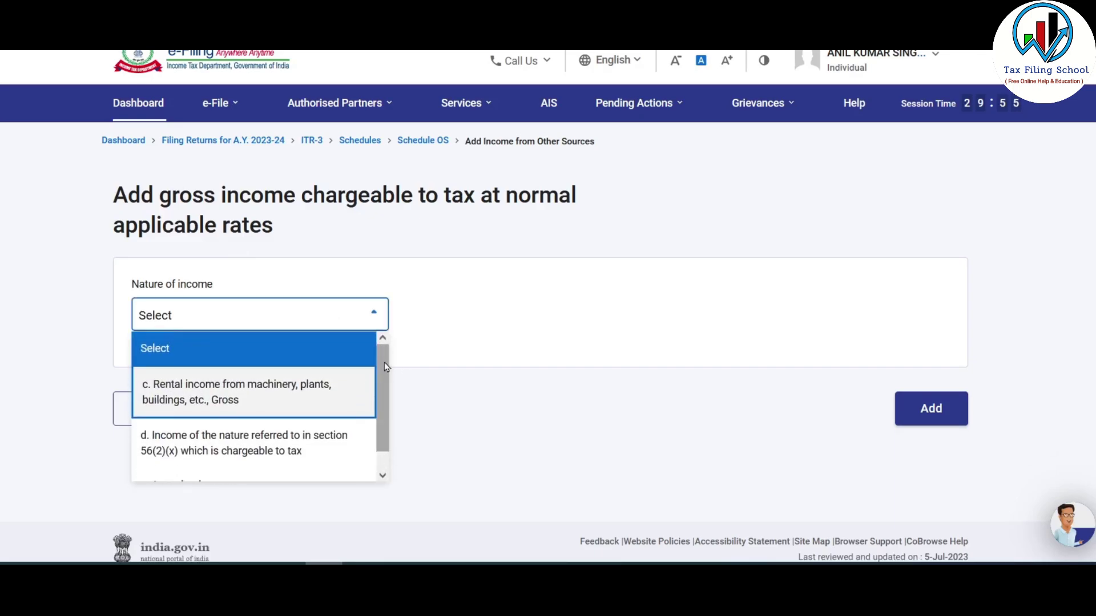
{"action": "left_click", "coordinate": [365, 384]}
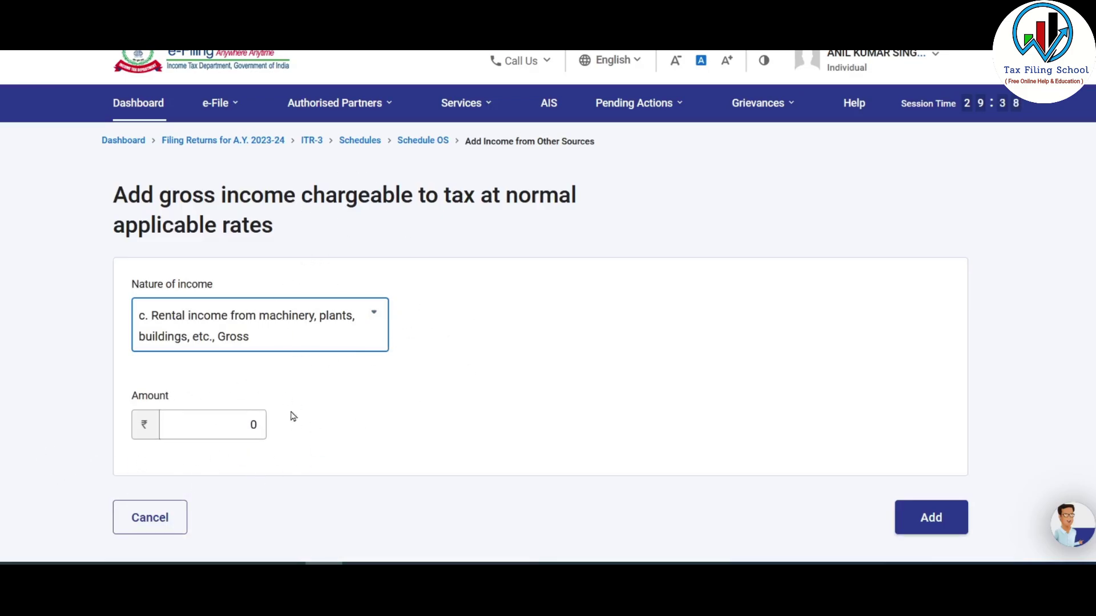
{"action": "scroll", "coordinate": [585, 353], "scroll_direction": "down", "scroll_amount": 2}
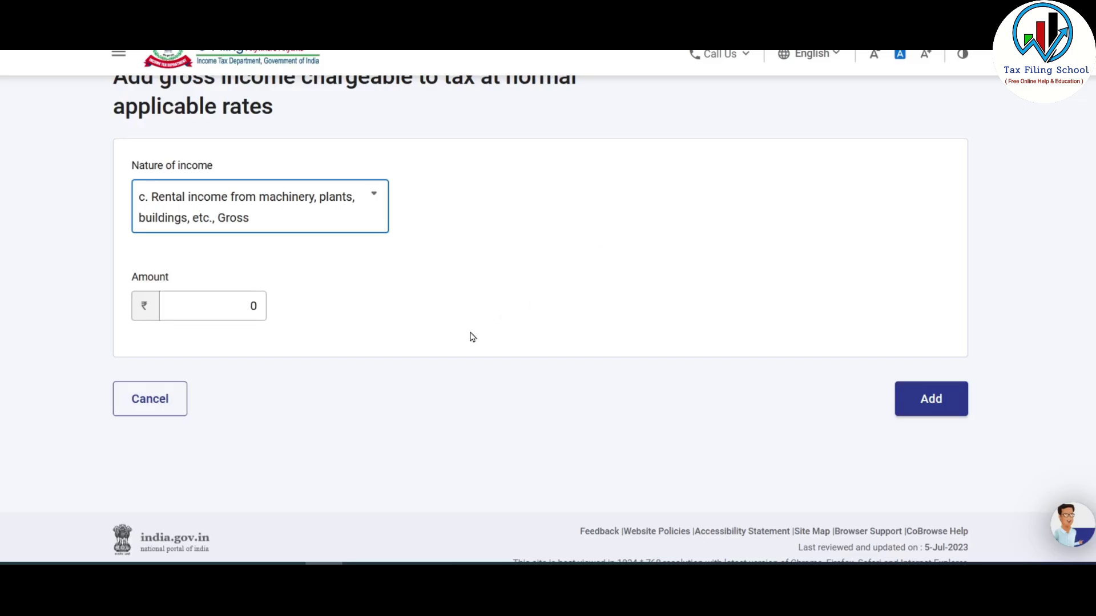
{"action": "left_click", "coordinate": [158, 404]}
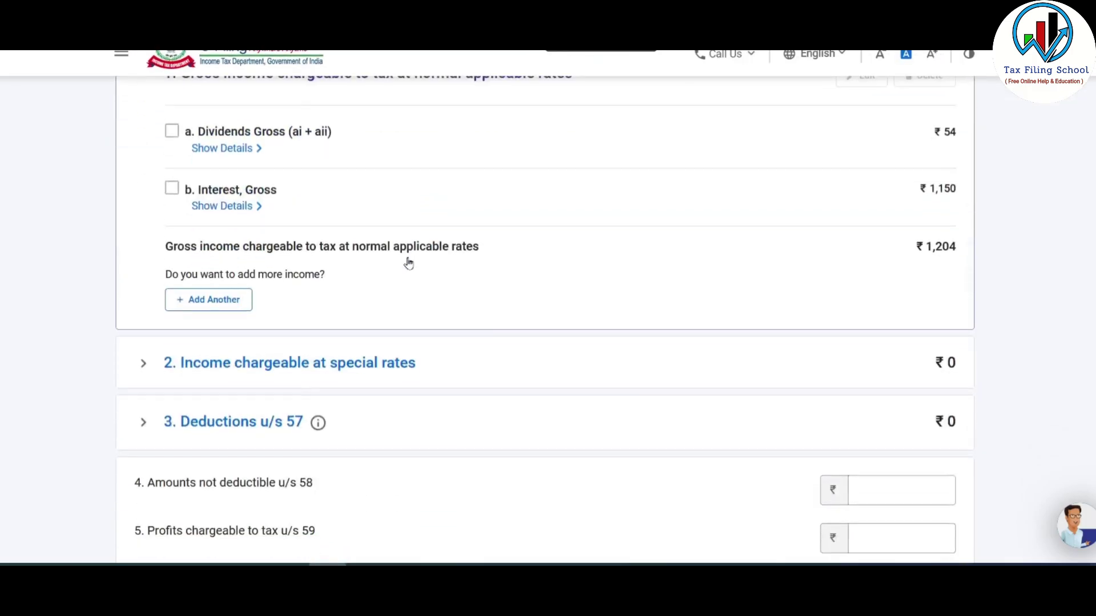
{"action": "scroll", "coordinate": [409, 263], "scroll_direction": "down", "scroll_amount": 2}
- Enter a ₹54 dividend for the 16/9–15/12 quarter in the accrual table
{"action": "left_click", "coordinate": [353, 284]}
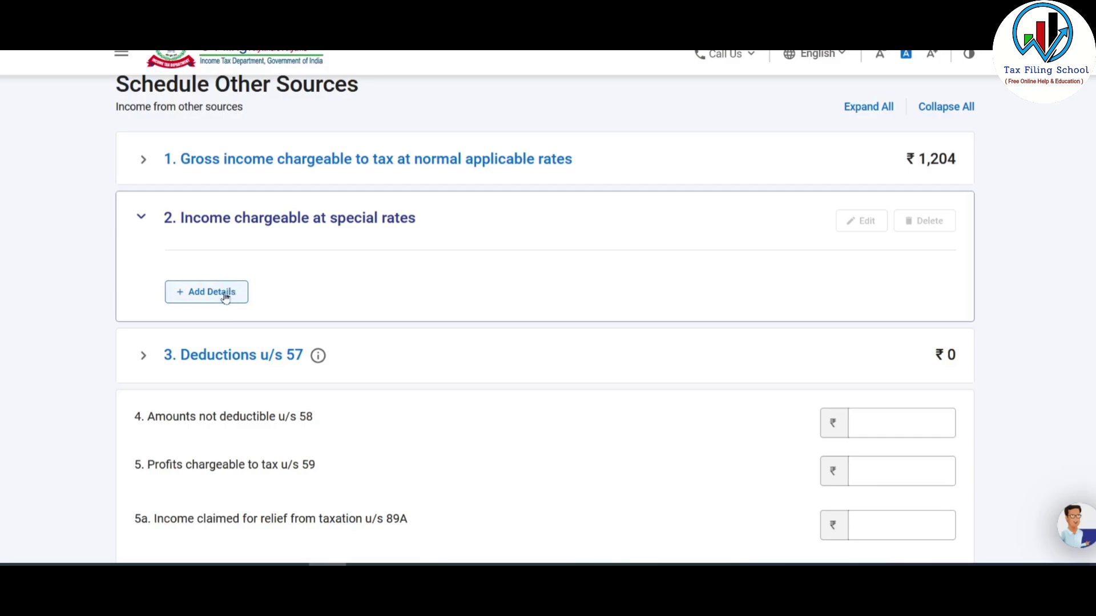
{"action": "scroll", "coordinate": [224, 291], "scroll_direction": "down", "scroll_amount": 7}
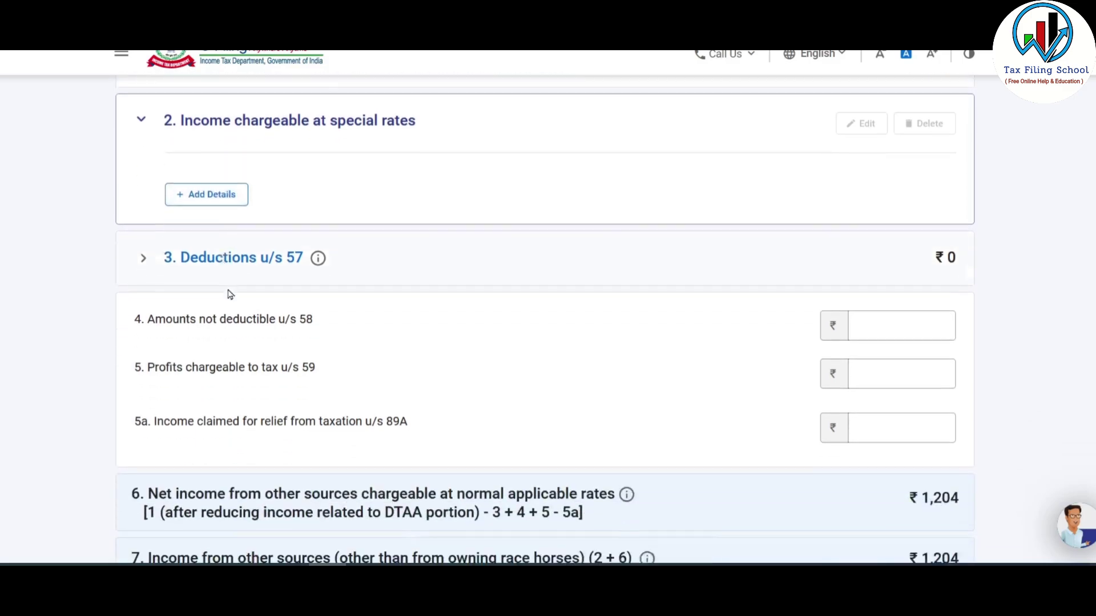
{"action": "scroll", "coordinate": [243, 311], "scroll_direction": "down", "scroll_amount": 2}
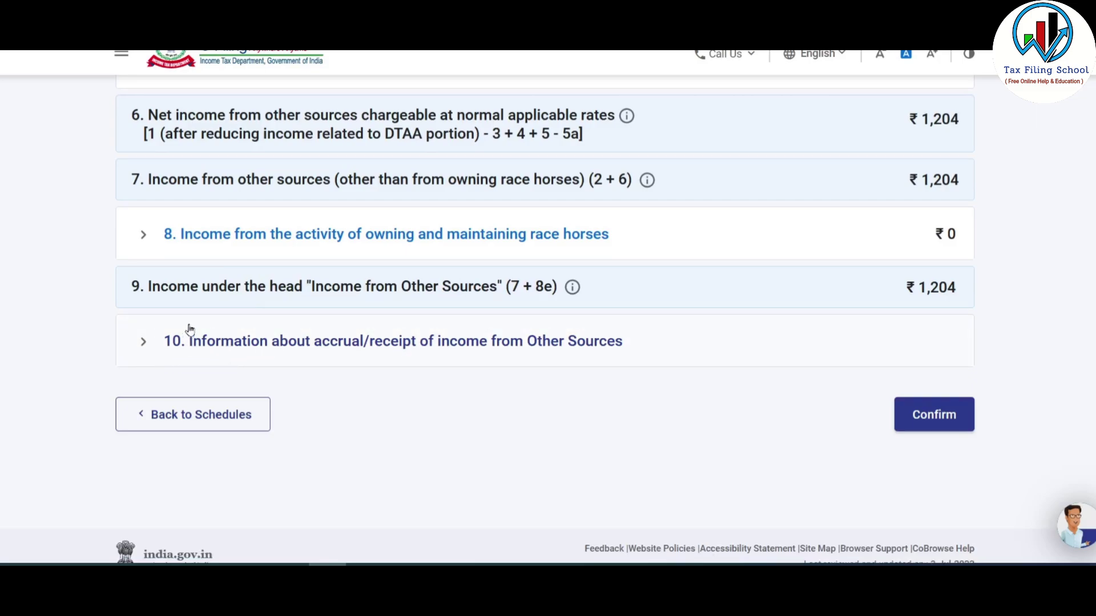
{"action": "left_click", "coordinate": [303, 342]}
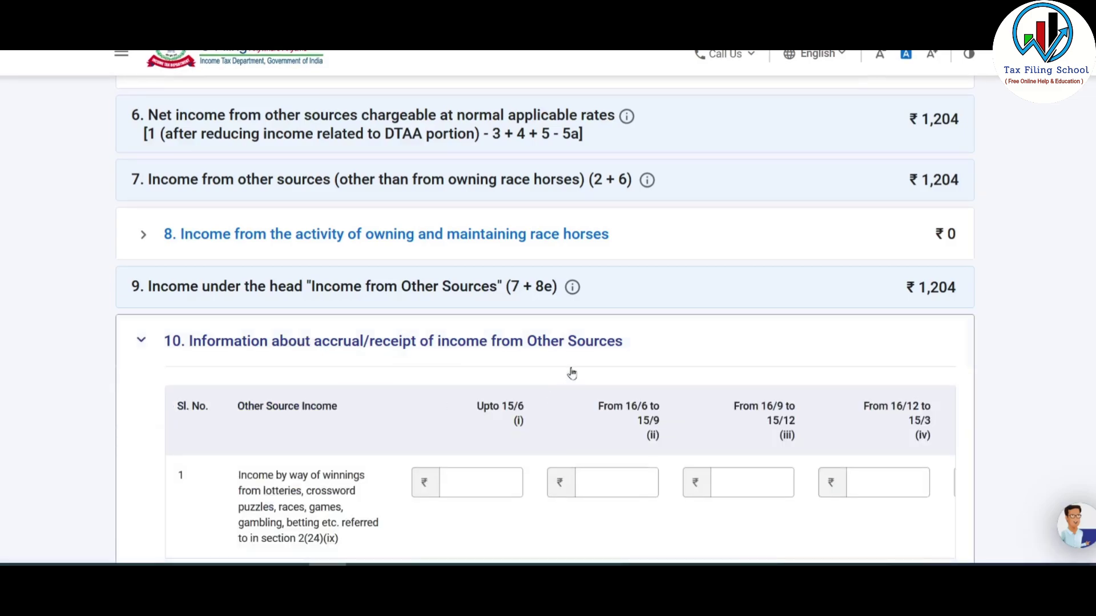
{"action": "scroll", "coordinate": [488, 337], "scroll_direction": "down", "scroll_amount": 5}
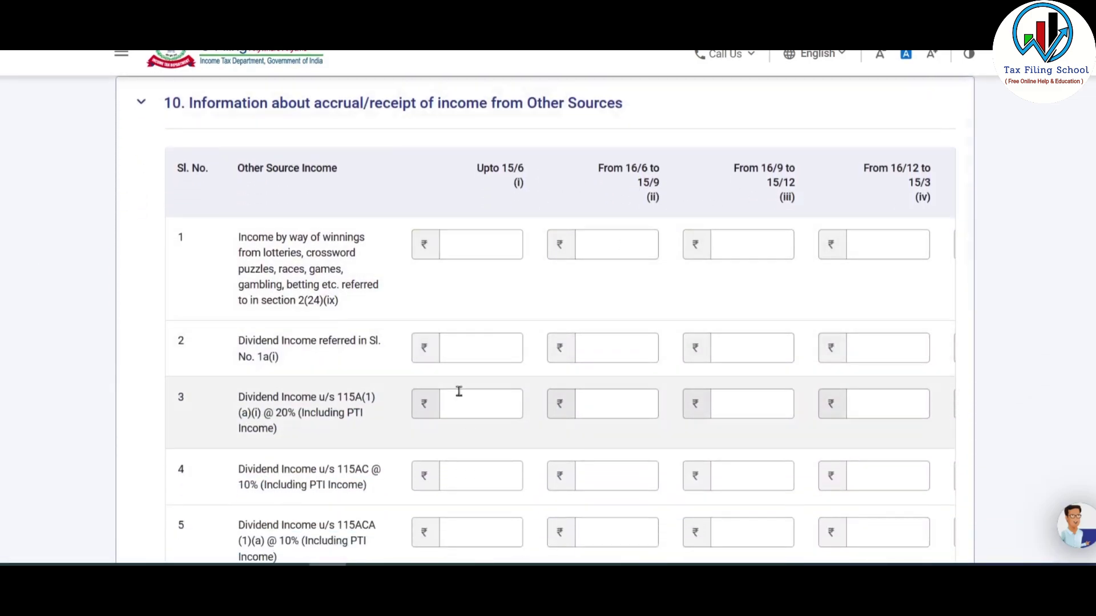
{"action": "scroll", "coordinate": [428, 343], "scroll_direction": "down", "scroll_amount": 2}
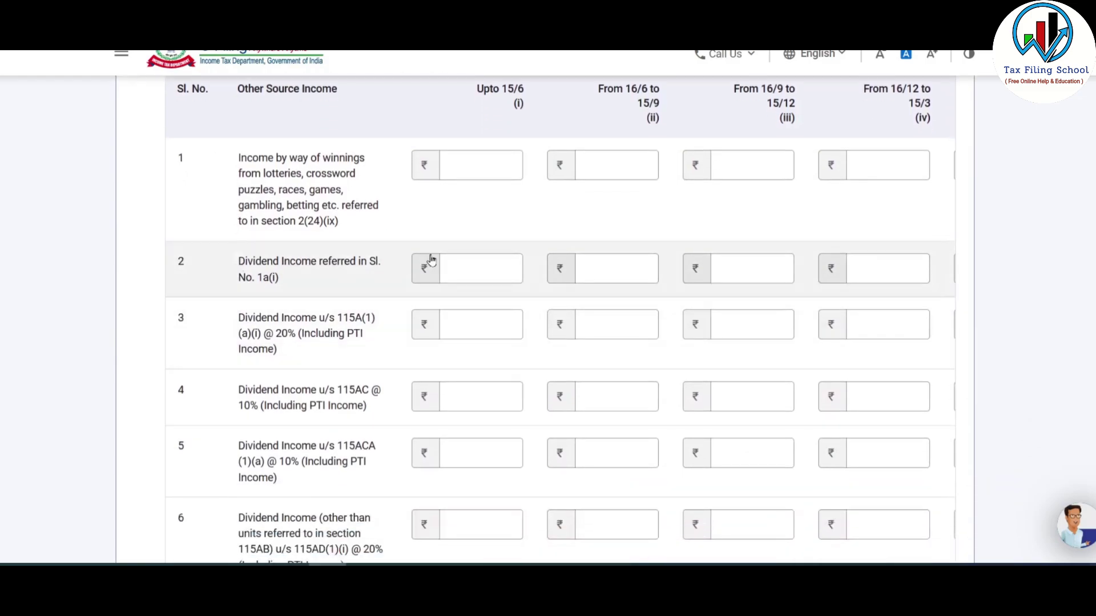
{"action": "left_click", "coordinate": [787, 275]}
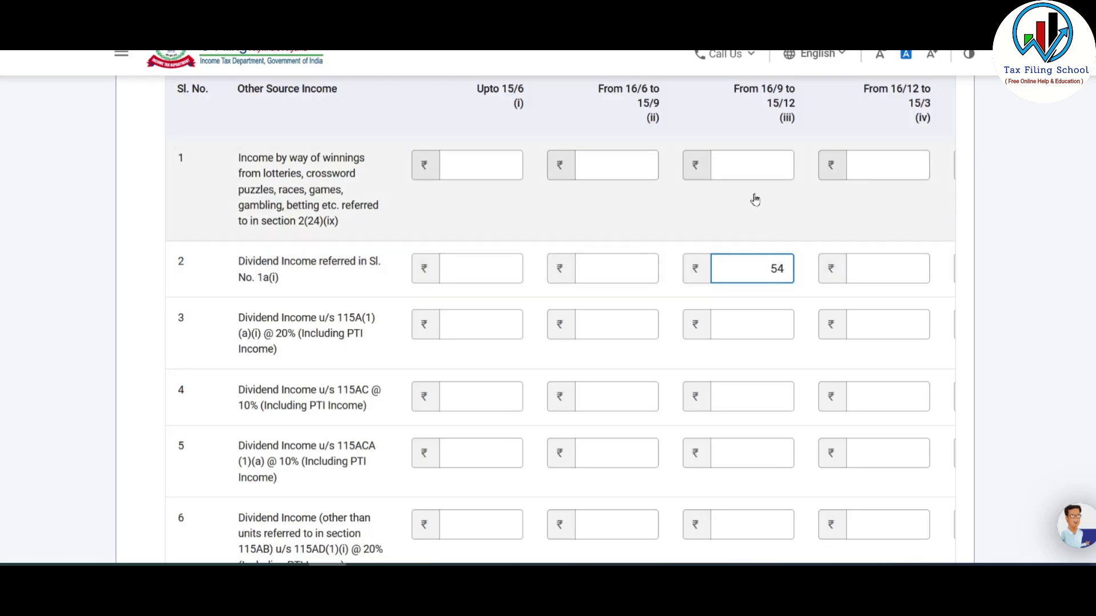
- Confirm Schedule Other Sources and return to the schedules list
{"action": "scroll", "coordinate": [764, 245], "scroll_direction": "down", "scroll_amount": 8}
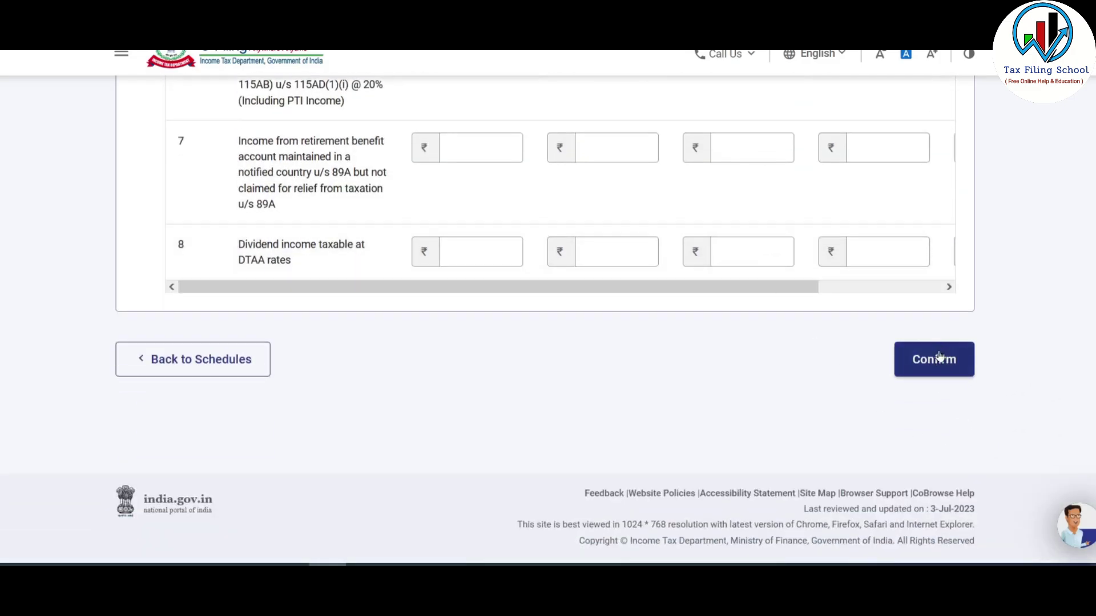
{"action": "left_click", "coordinate": [935, 359]}
{"action": "scroll", "coordinate": [513, 367], "scroll_direction": "down", "scroll_amount": 10}
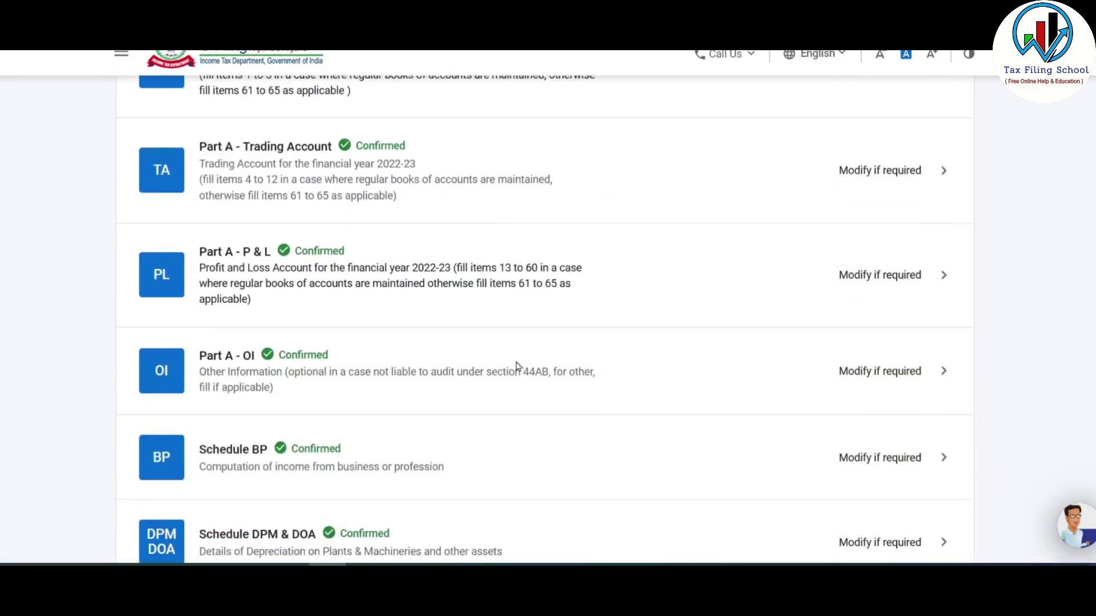
{"action": "scroll", "coordinate": [517, 366], "scroll_direction": "down", "scroll_amount": 8}
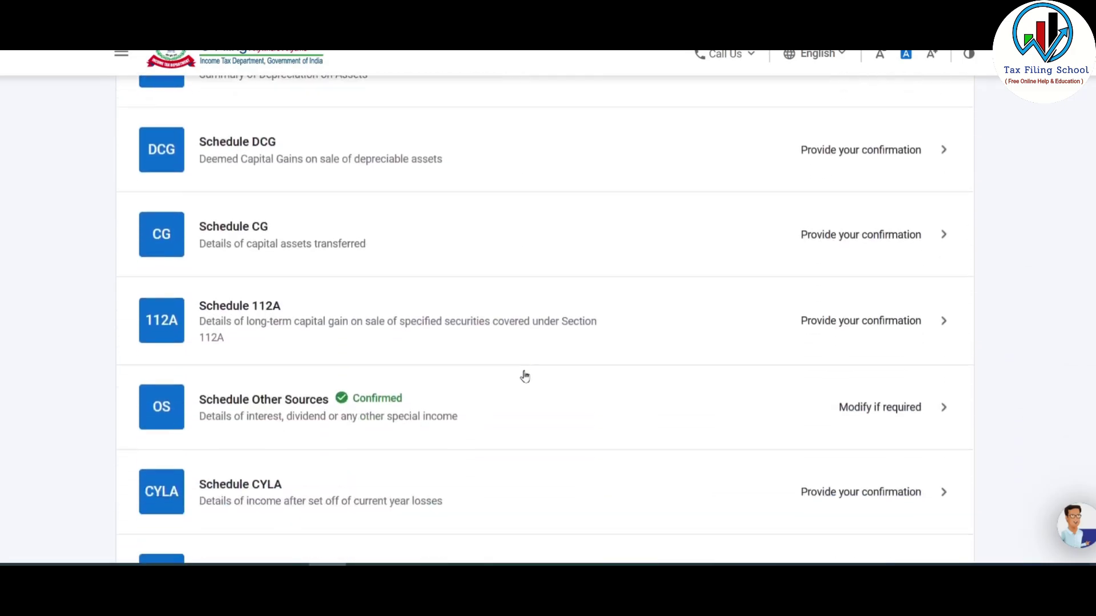
{"action": "scroll", "coordinate": [529, 385], "scroll_direction": "down", "scroll_amount": 7}
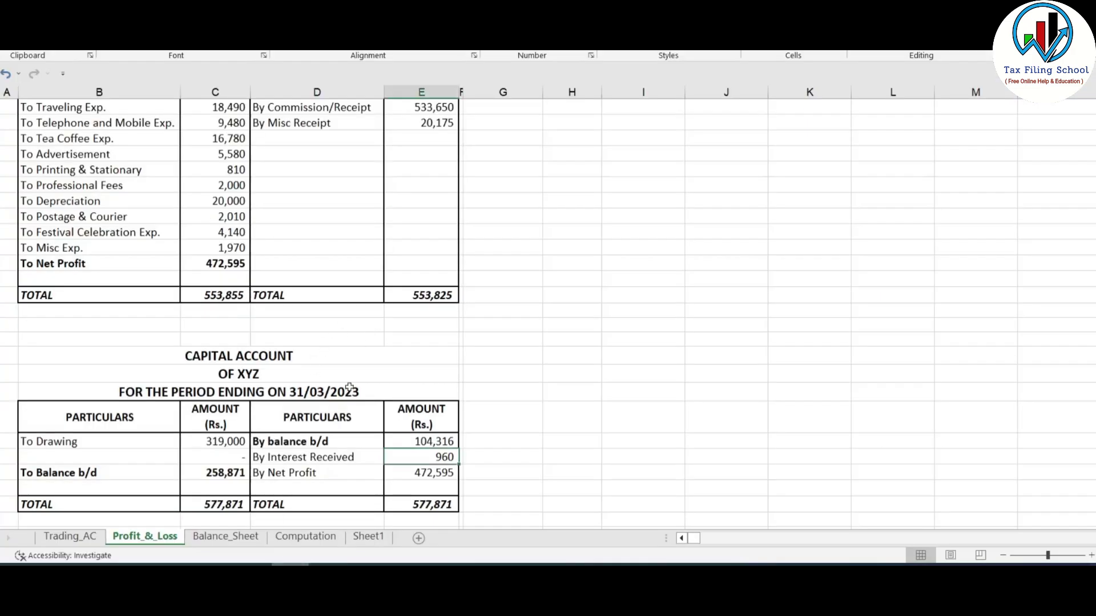
{"action": "scroll", "coordinate": [348, 399], "scroll_direction": "down", "scroll_amount": 1}
{"action": "key", "text": "ctrl+Page_Down"}
{"action": "key", "text": "ctrl+Page_Down"}
{"action": "scroll", "coordinate": [399, 404], "scroll_direction": "up", "scroll_amount": 1}
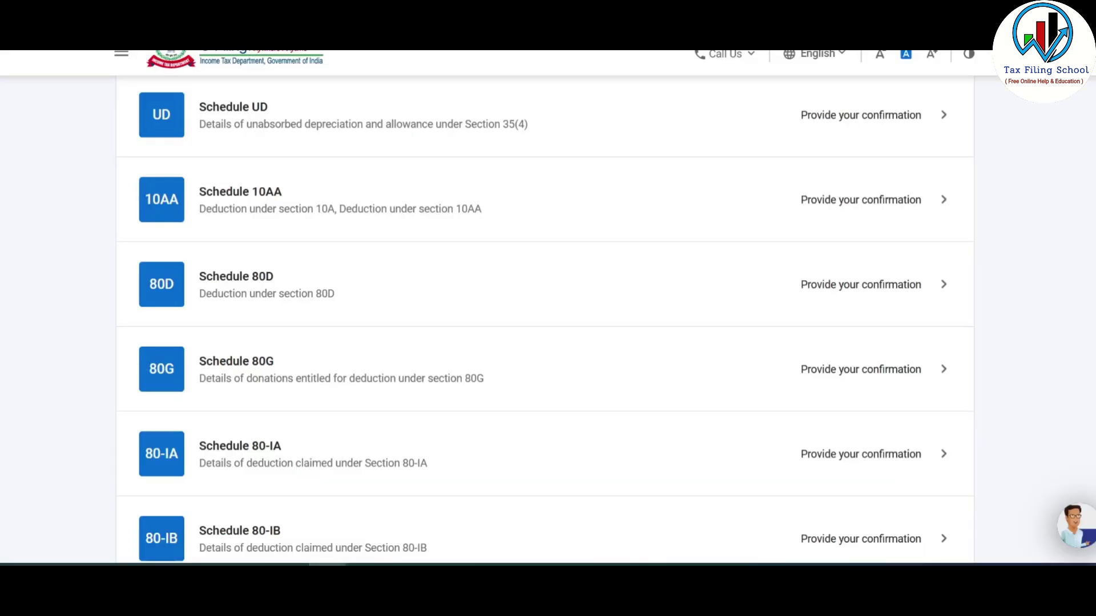
{"action": "left_click", "coordinate": [845, 287]}
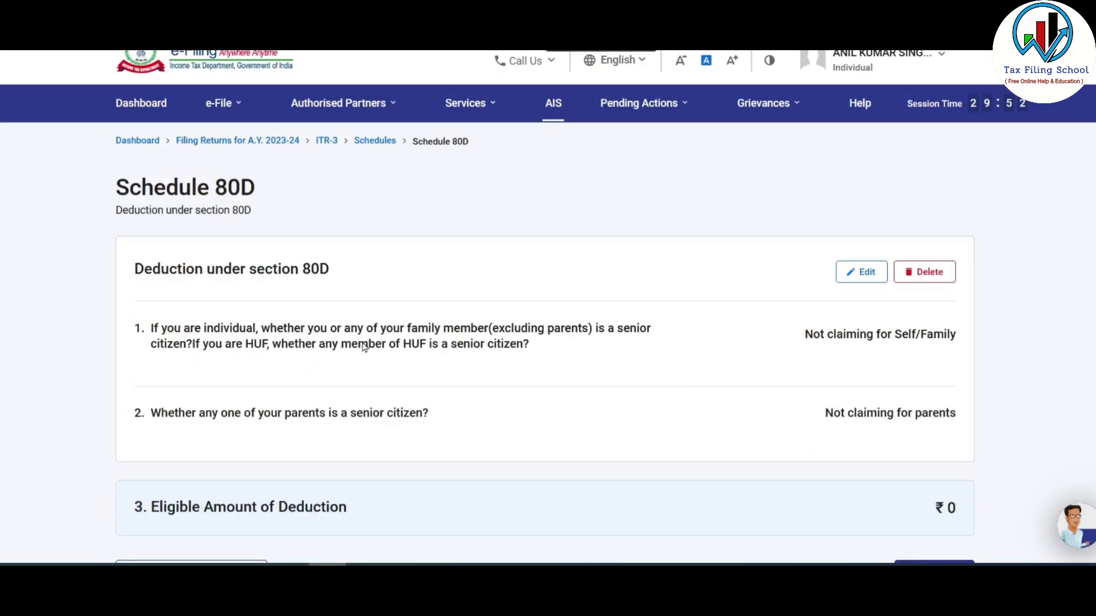
{"action": "left_click_drag", "start_coordinate": [236, 343], "coordinate": [497, 360]}
{"action": "left_click_drag", "start_coordinate": [287, 416], "coordinate": [443, 423]}
{"action": "left_click", "coordinate": [454, 423]}
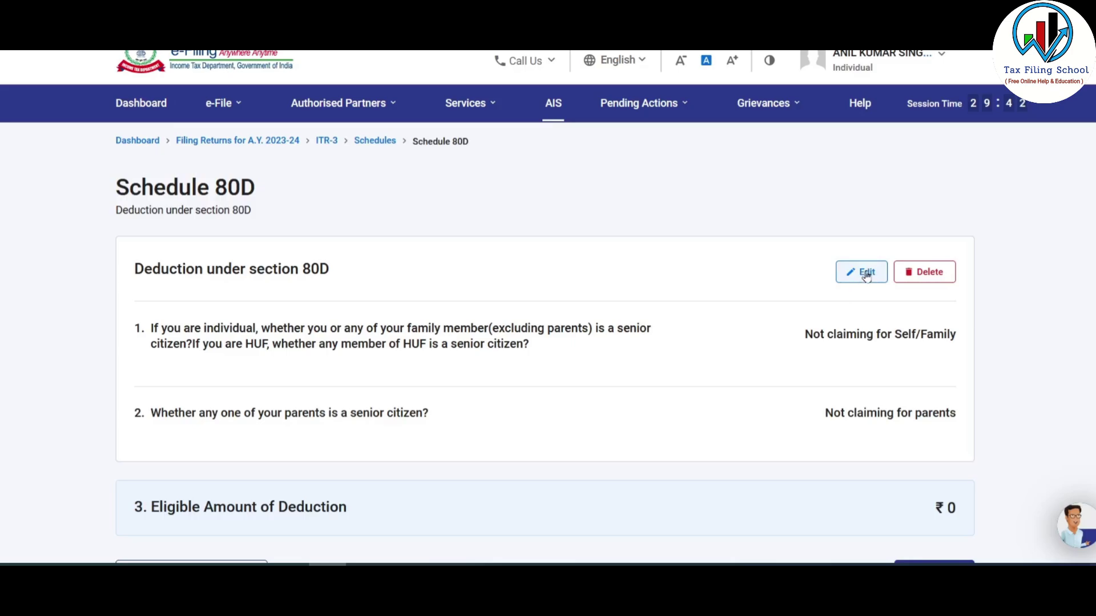
{"action": "scroll", "coordinate": [788, 303], "scroll_direction": "down", "scroll_amount": 3}
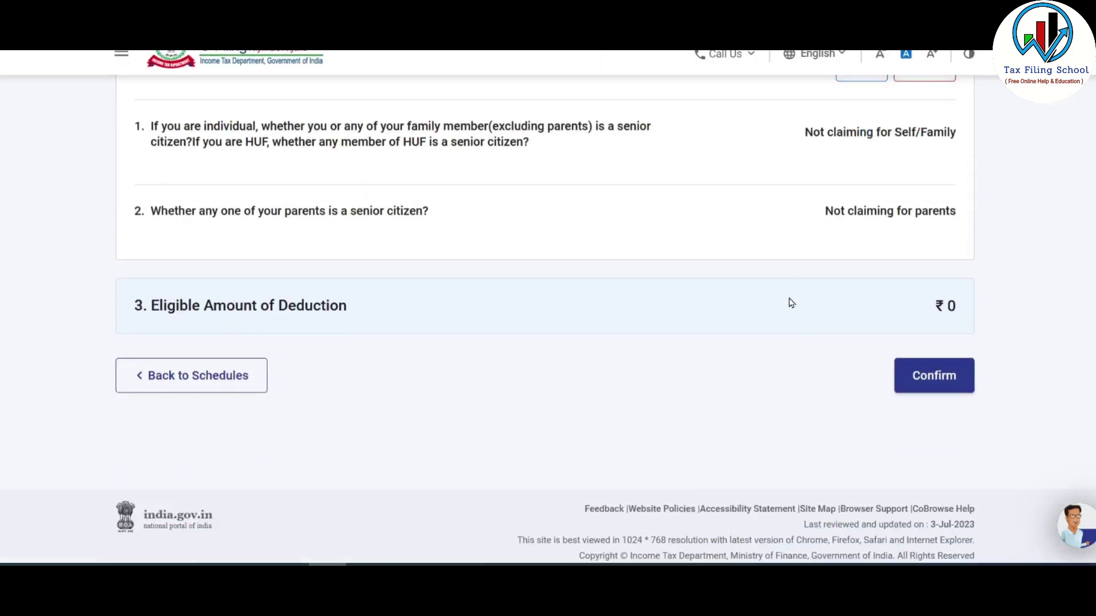
{"action": "left_click", "coordinate": [201, 387]}
{"action": "scroll", "coordinate": [610, 300], "scroll_direction": "down", "scroll_amount": 3}
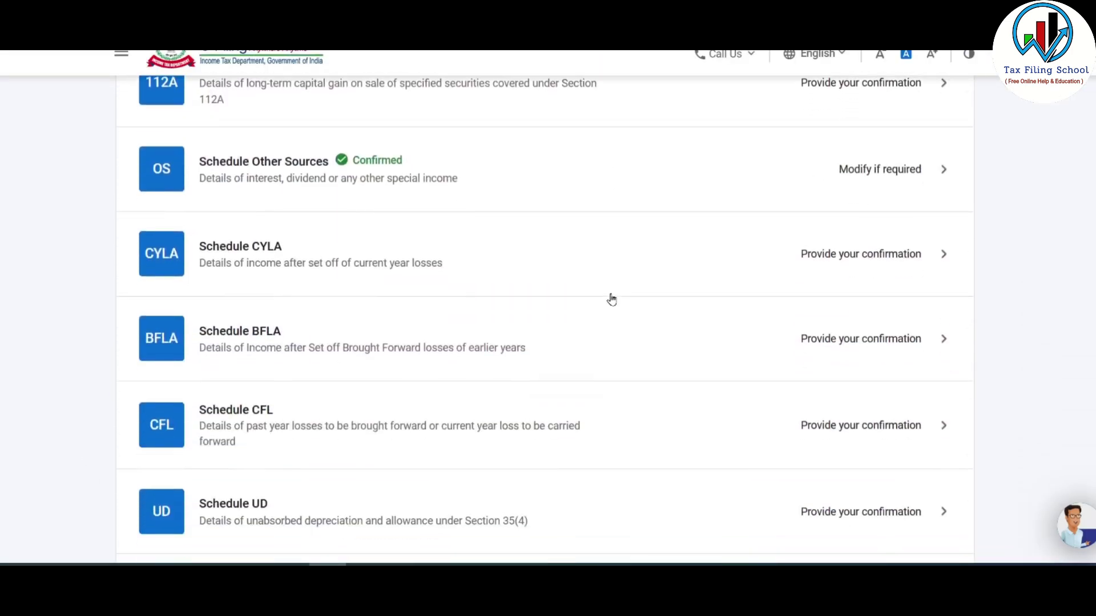
{"action": "scroll", "coordinate": [611, 299], "scroll_direction": "down", "scroll_amount": 10}
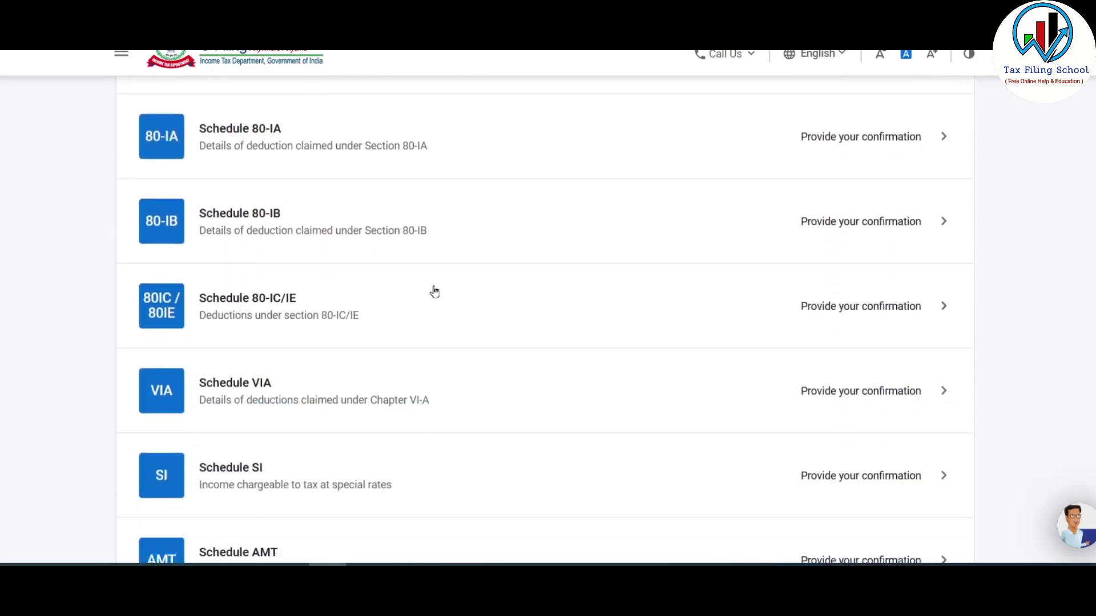
- Add a Part B deduction under section 80C of ₹29,855
{"action": "left_click", "coordinate": [849, 391]}
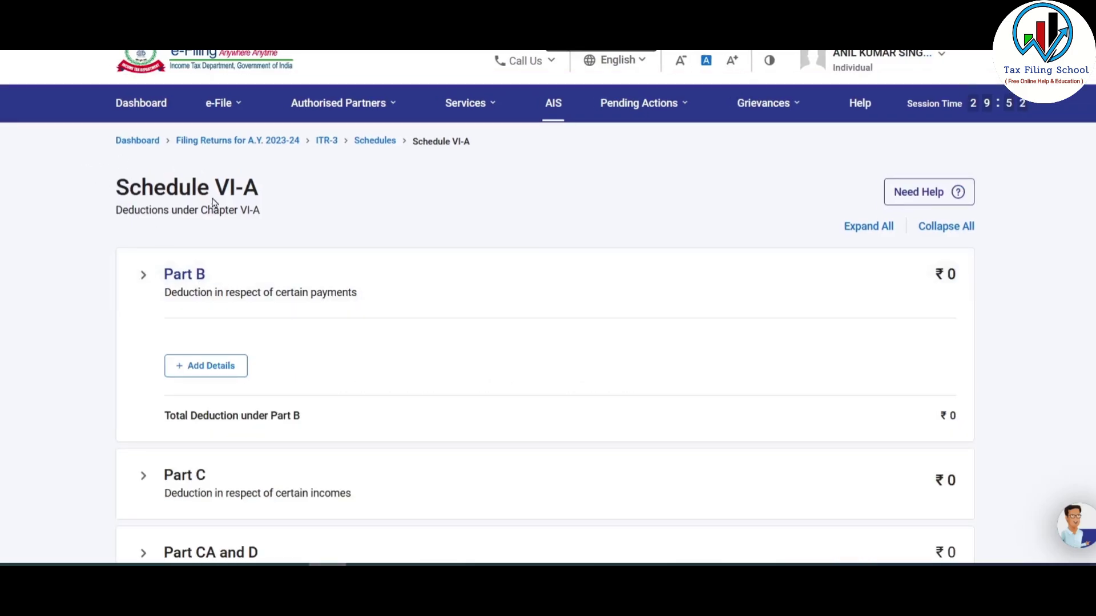
{"action": "scroll", "coordinate": [213, 203], "scroll_direction": "down", "scroll_amount": 2}
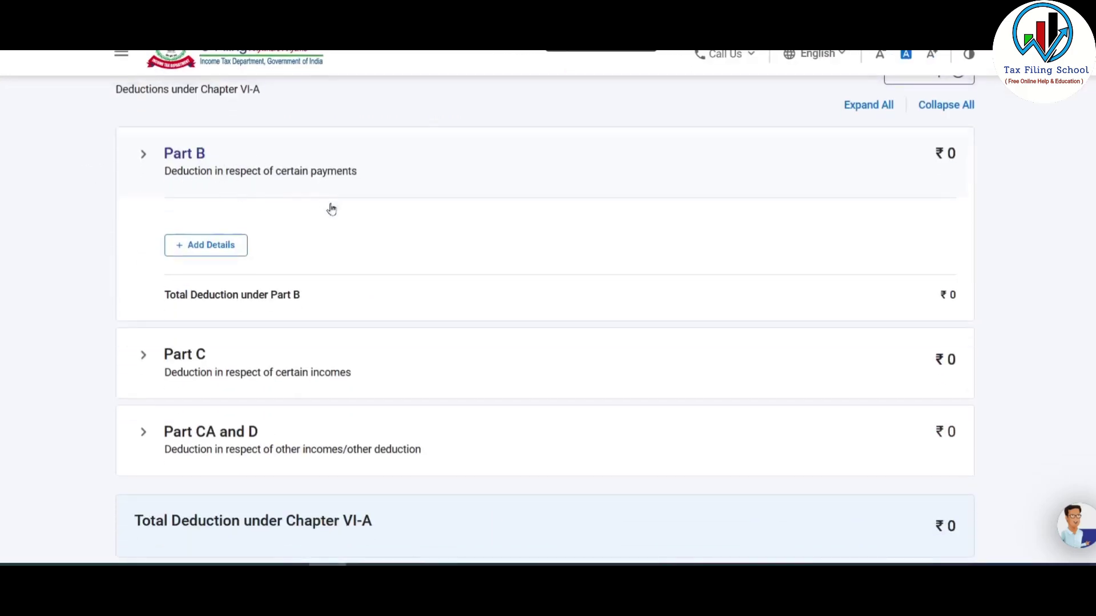
{"action": "left_click", "coordinate": [215, 245]}
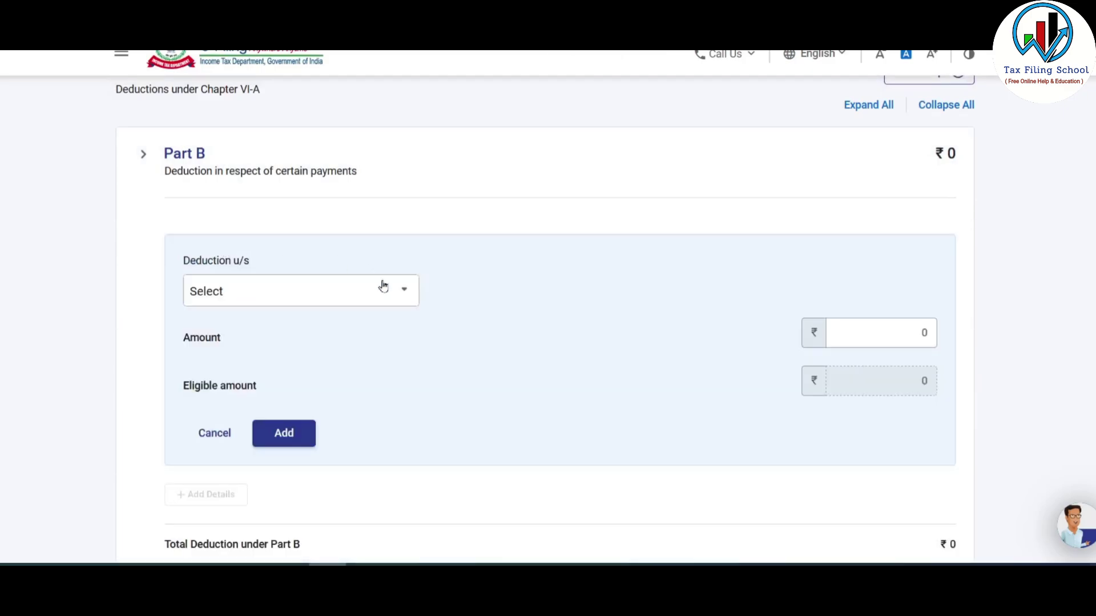
{"action": "left_click", "coordinate": [382, 286]}
{"action": "mouse_move", "coordinate": [417, 370]}
{"action": "left_mouse_down"}
{"action": "mouse_move", "coordinate": [411, 466]}
{"action": "mouse_move", "coordinate": [410, 365]}
{"action": "left_mouse_up"}
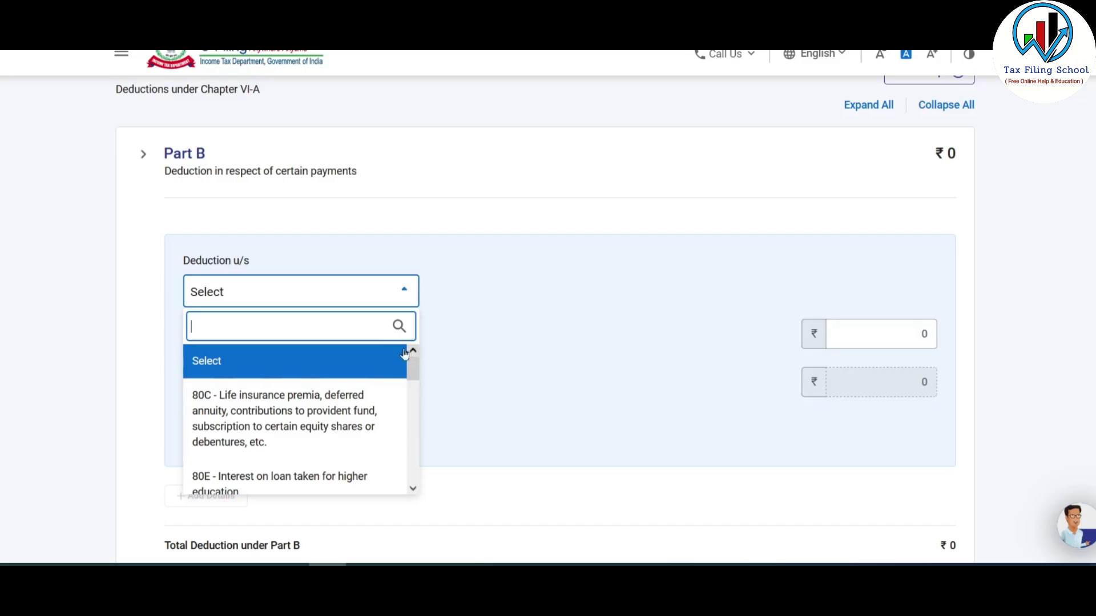
{"action": "left_click", "coordinate": [283, 407]}
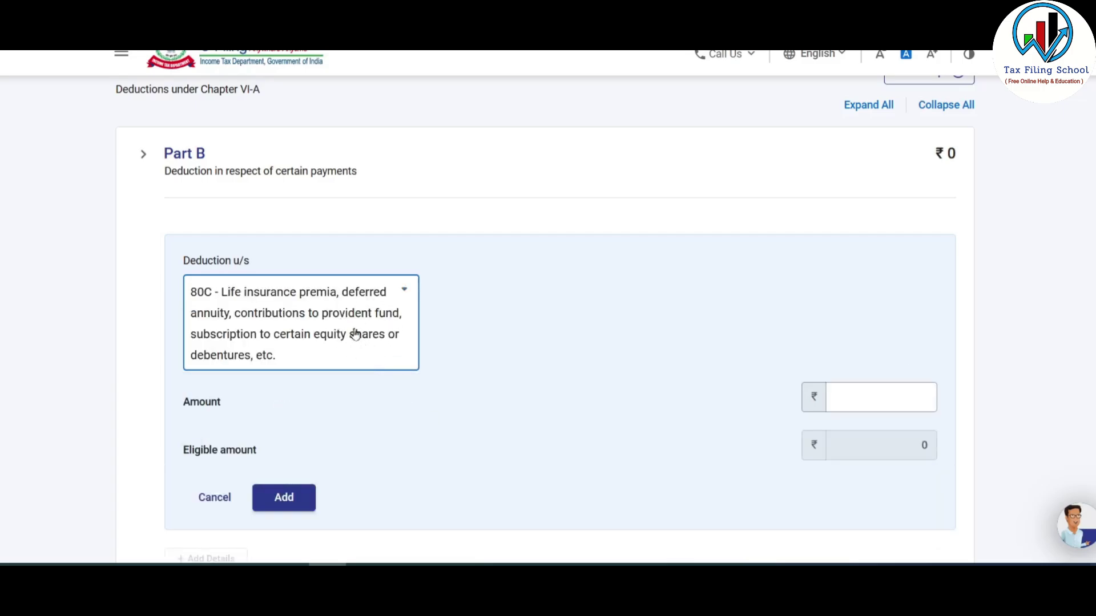
{"action": "left_click", "coordinate": [883, 395]}
{"action": "type", "text": "29855"}
{"action": "scroll", "coordinate": [610, 422], "scroll_direction": "down", "scroll_amount": 1}
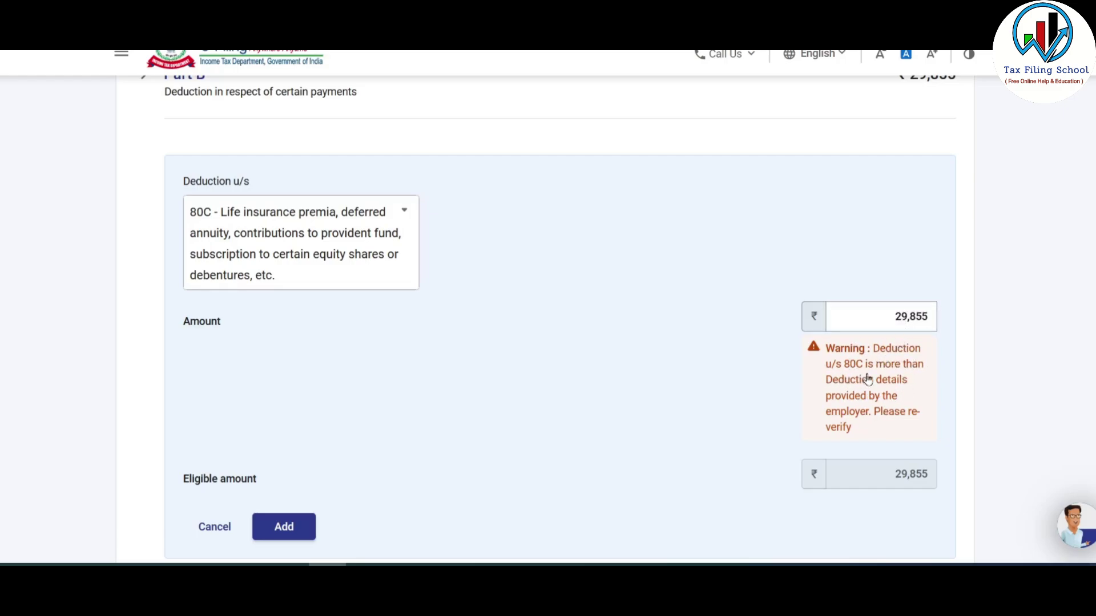
{"action": "left_click", "coordinate": [284, 527]}
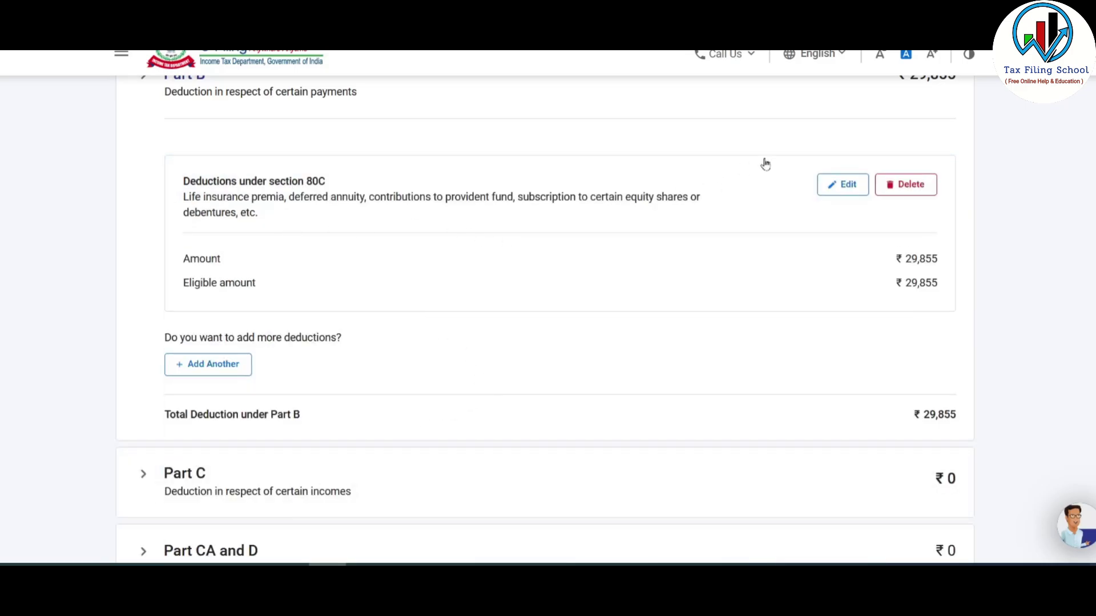
- Start a second Part B deduction, then cancel it without saving
{"action": "left_click", "coordinate": [211, 368]}
{"action": "left_click", "coordinate": [354, 387]}
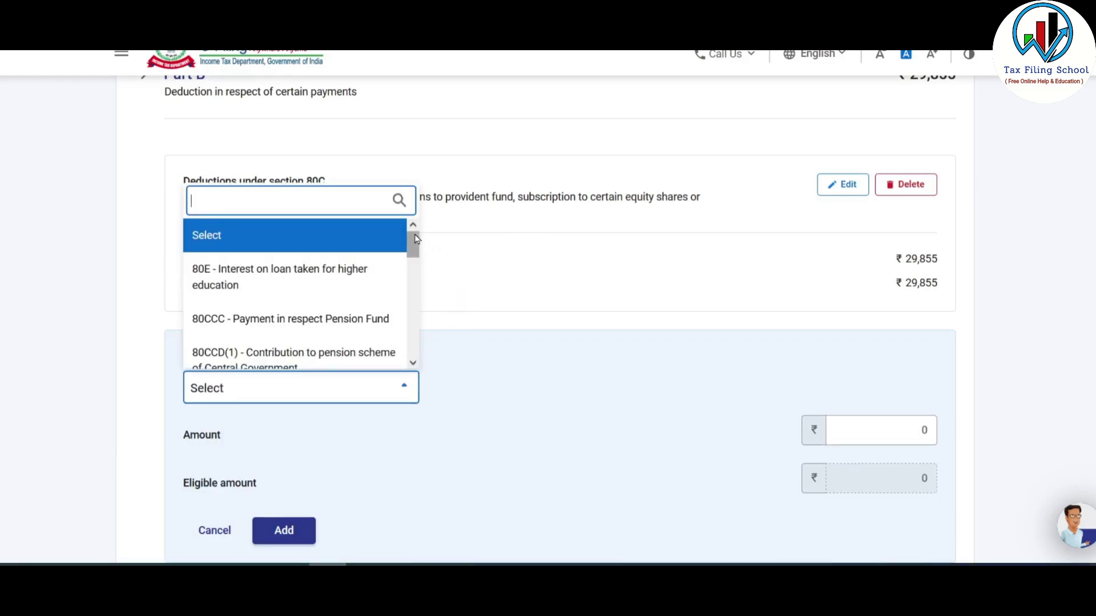
{"action": "mouse_move", "coordinate": [411, 243]}
{"action": "left_mouse_down"}
{"action": "mouse_move", "coordinate": [412, 345]}
{"action": "mouse_move", "coordinate": [409, 227]}
{"action": "left_mouse_up"}
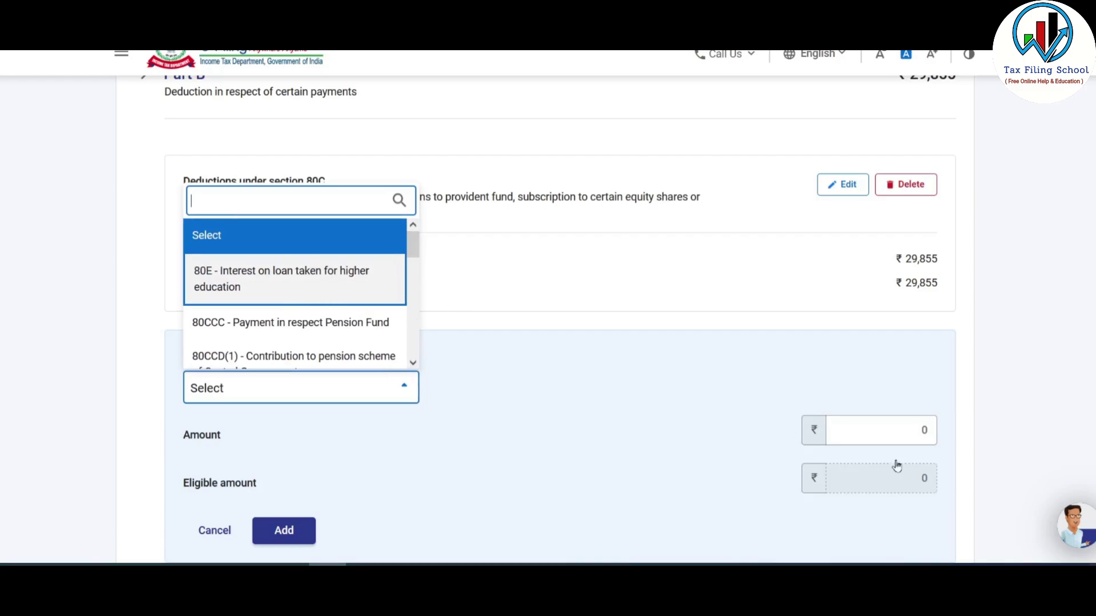
{"action": "left_click", "coordinate": [218, 533]}
{"action": "left_click", "coordinate": [216, 532]}
{"action": "scroll", "coordinate": [350, 303], "scroll_direction": "down", "scroll_amount": 5}
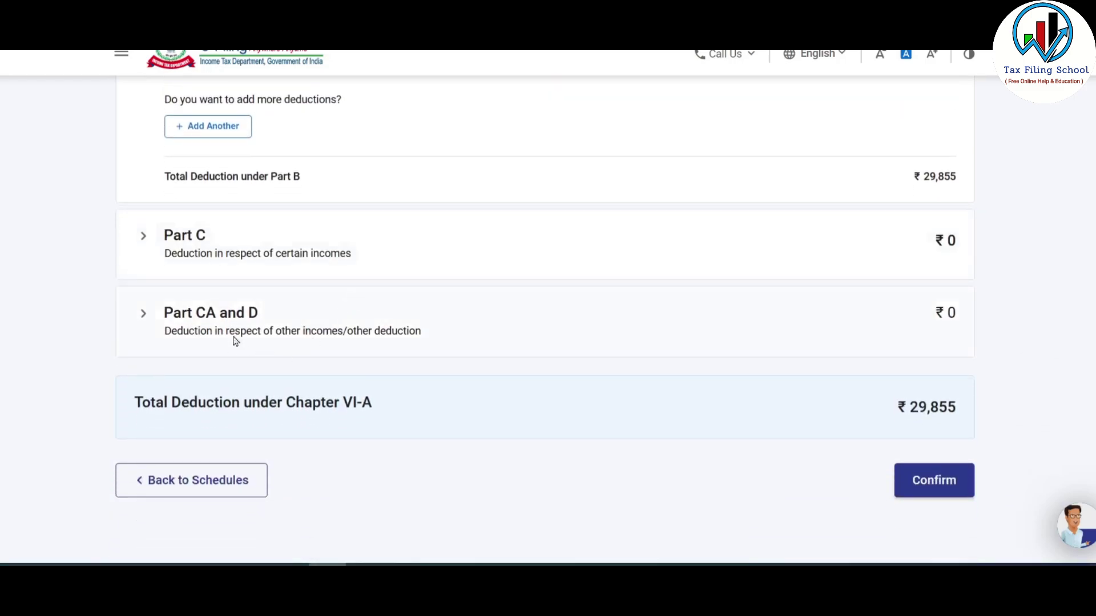
- Save a ₹960 80TTA deduction under Part CA and D
{"action": "left_click", "coordinate": [187, 321]}
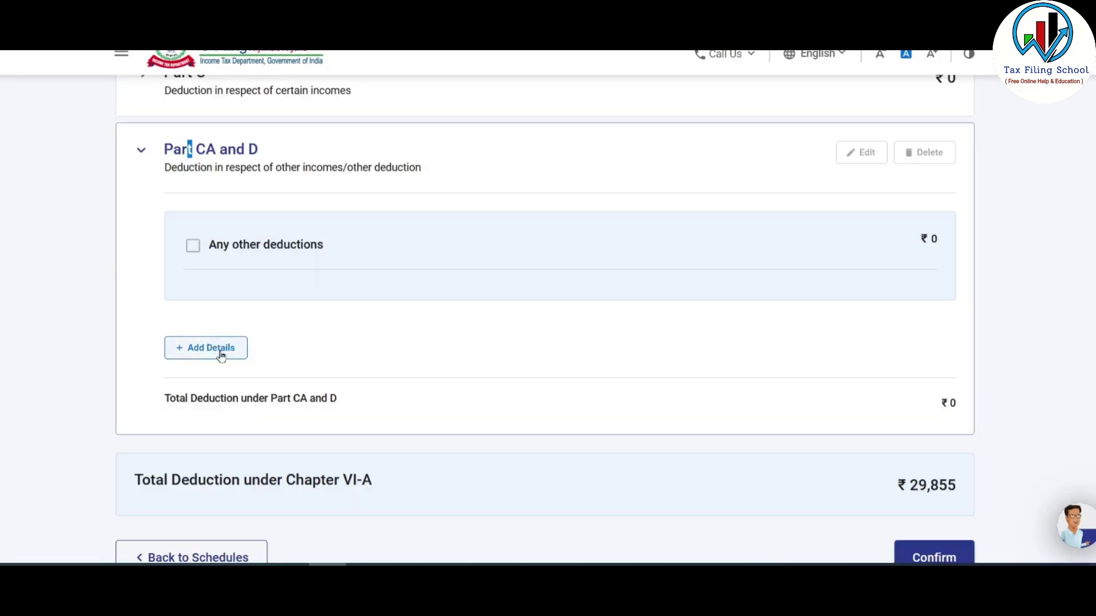
{"action": "left_click", "coordinate": [220, 354]}
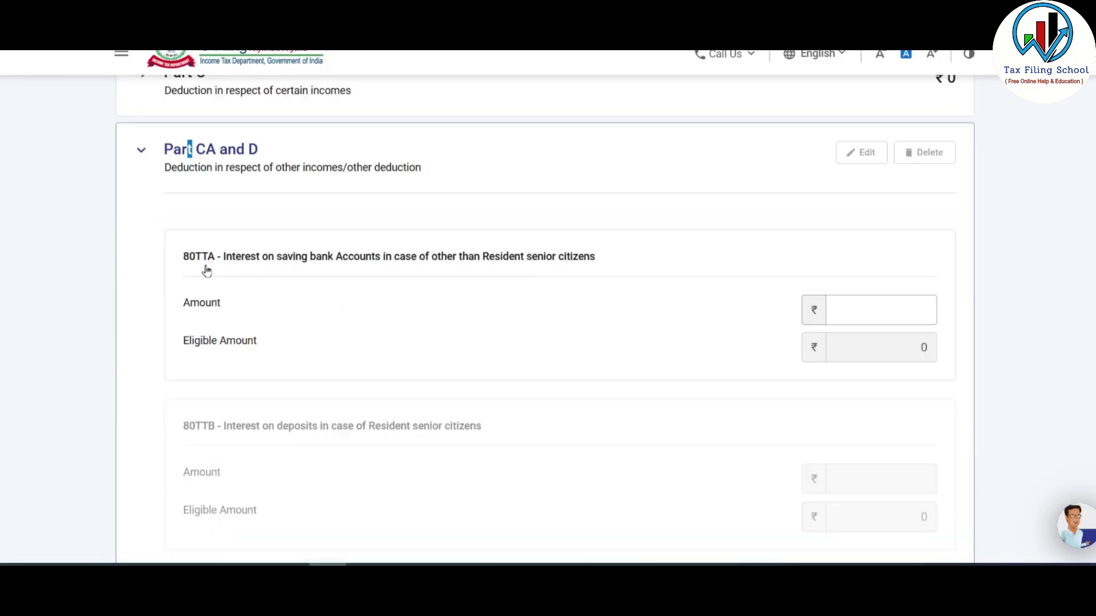
{"action": "left_click", "coordinate": [890, 316]}
{"action": "left_click", "coordinate": [890, 317]}
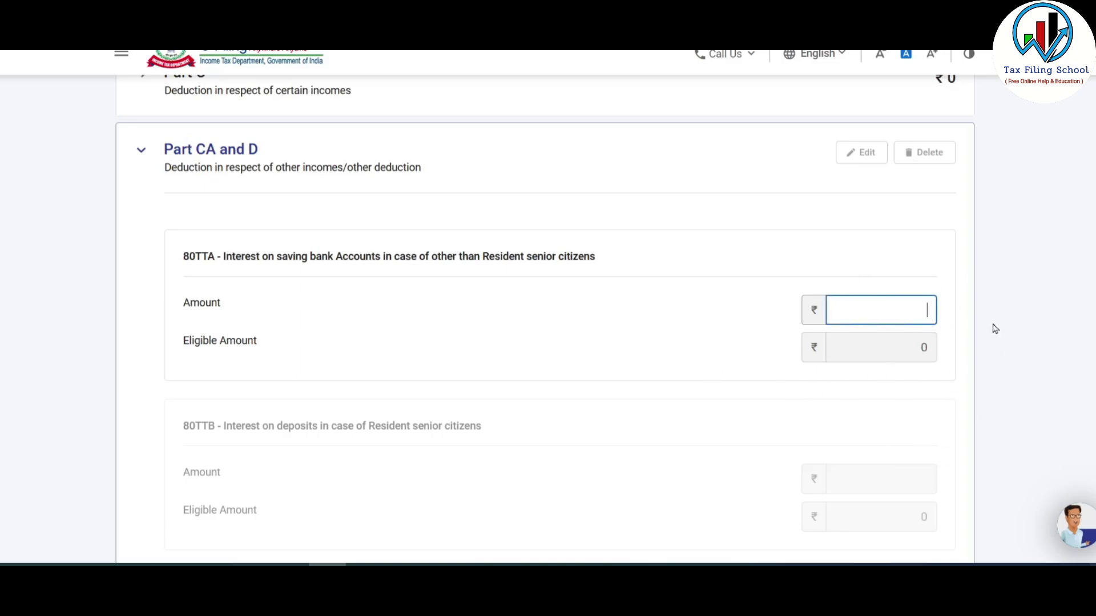
{"action": "type", "text": "960"}
{"action": "left_click", "coordinate": [912, 372]}
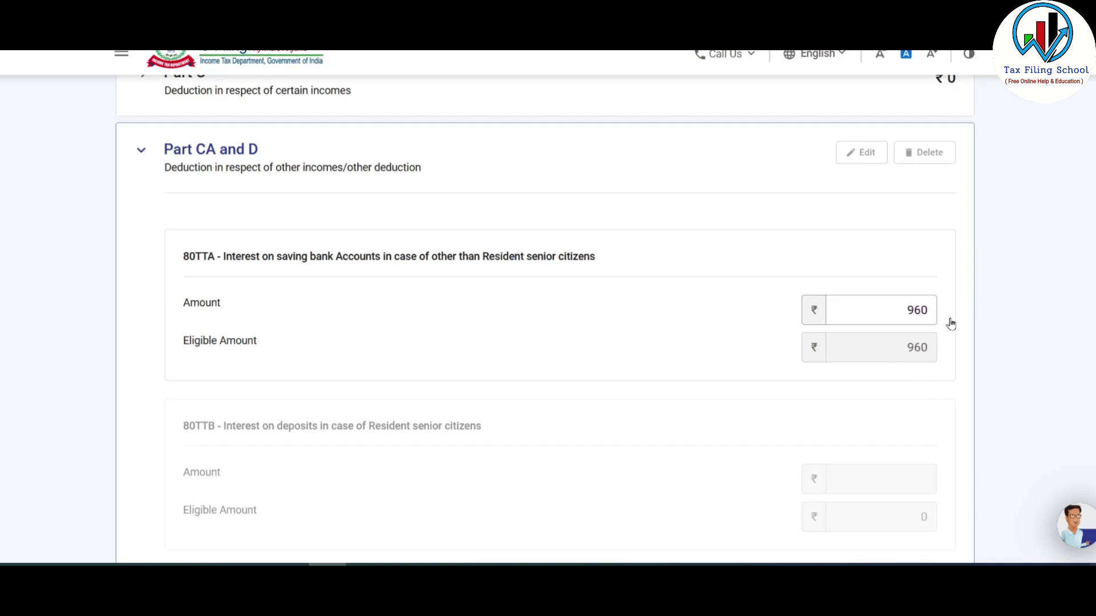
{"action": "scroll", "coordinate": [488, 352], "scroll_direction": "down", "scroll_amount": 10}
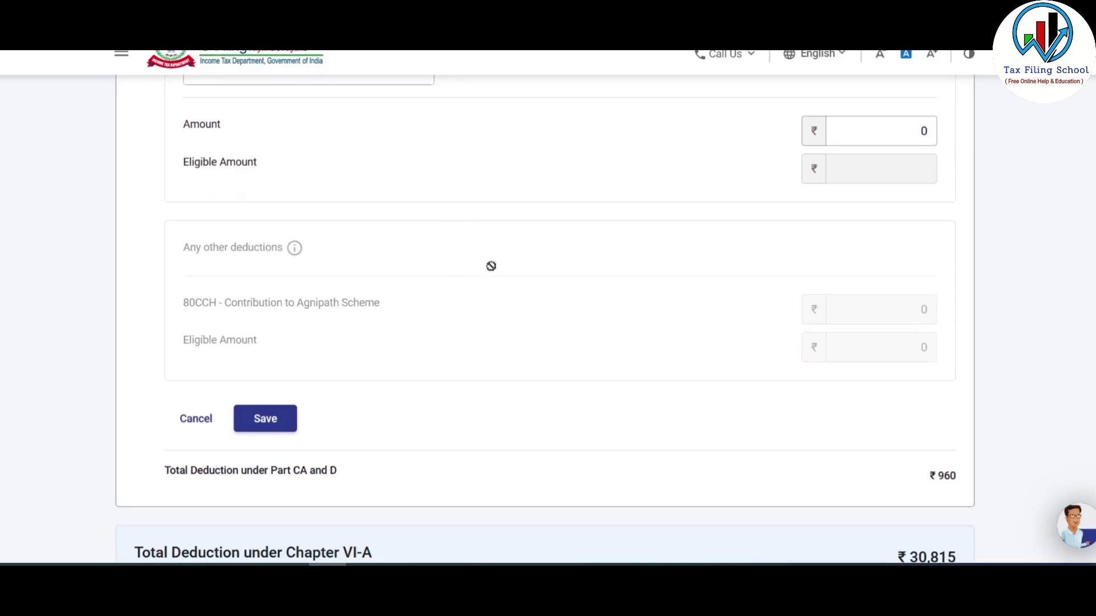
{"action": "scroll", "coordinate": [498, 250], "scroll_direction": "down", "scroll_amount": 1}
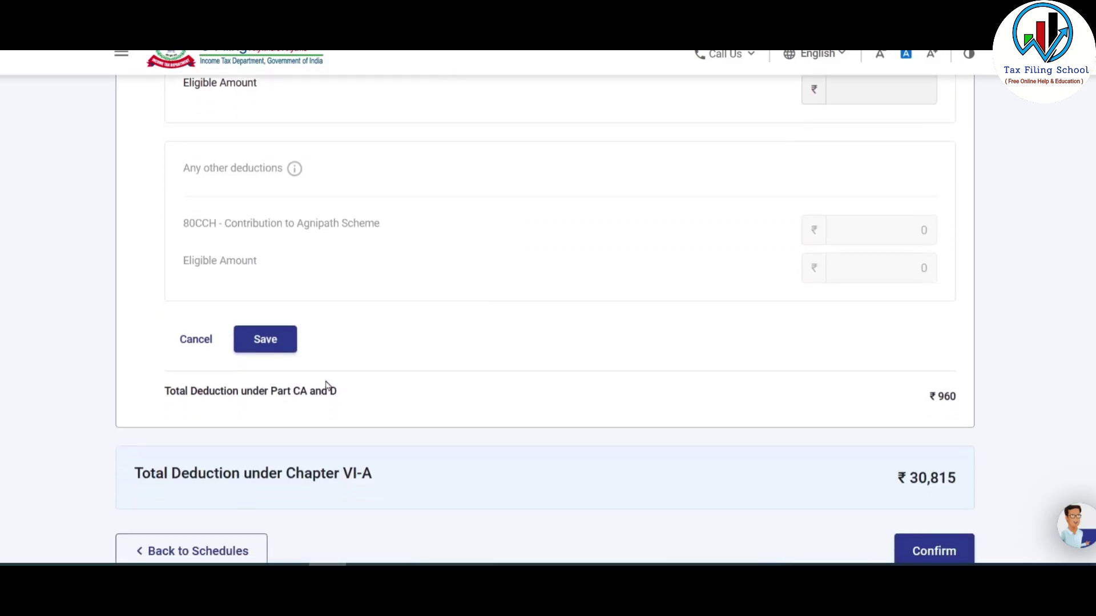
{"action": "left_click", "coordinate": [276, 350]}
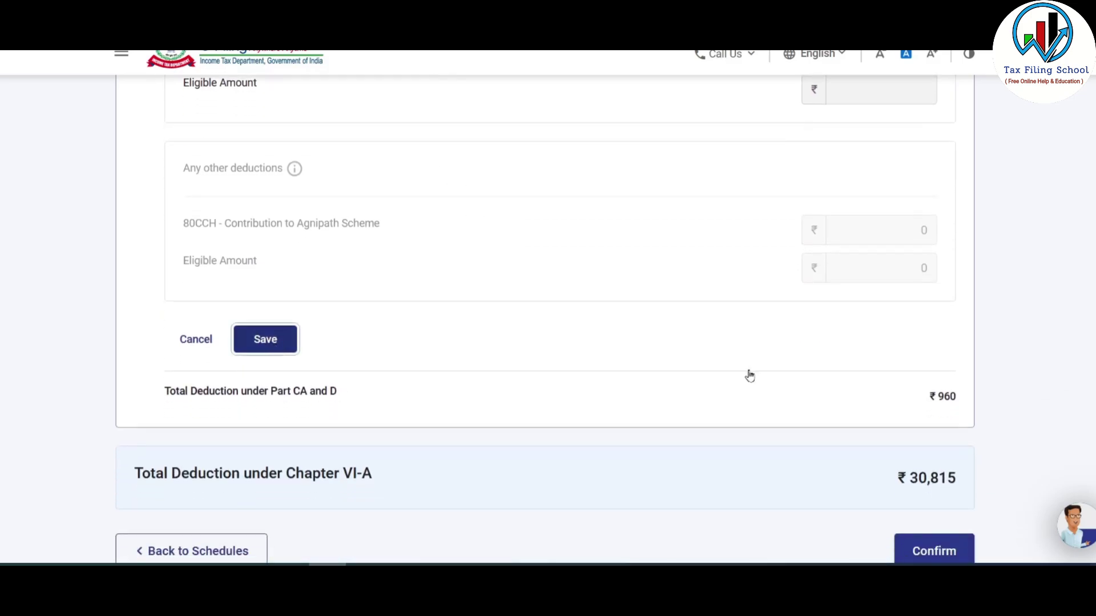
- Confirm Schedule VI-A with the ₹30,815 Chapter VI-A total
{"action": "scroll", "coordinate": [742, 372], "scroll_direction": "up", "scroll_amount": 4}
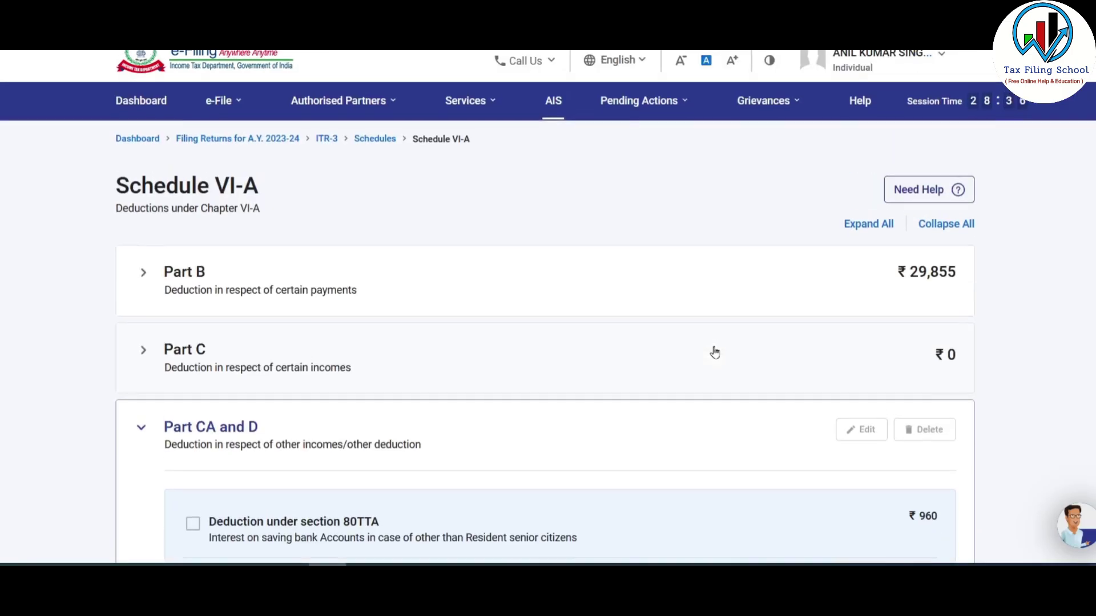
{"action": "scroll", "coordinate": [714, 352], "scroll_direction": "down", "scroll_amount": 9}
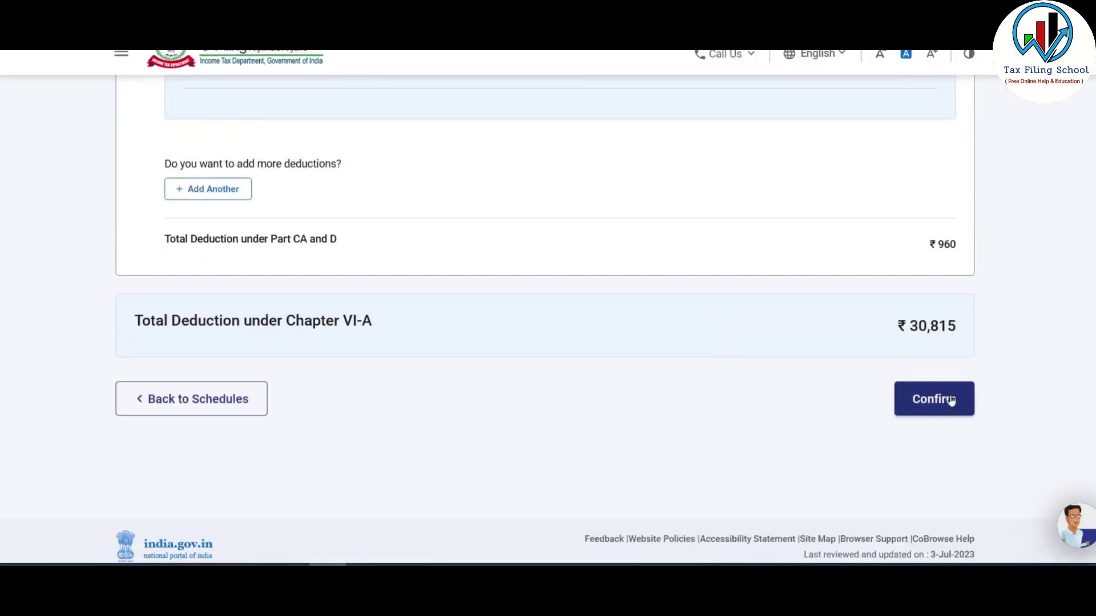
{"action": "left_click", "coordinate": [944, 403]}
- Open the Tax Paid schedule showing ₹10,568 TDS and ₹10,568 total taxes paid
{"action": "scroll", "coordinate": [655, 387], "scroll_direction": "down", "scroll_amount": 12}
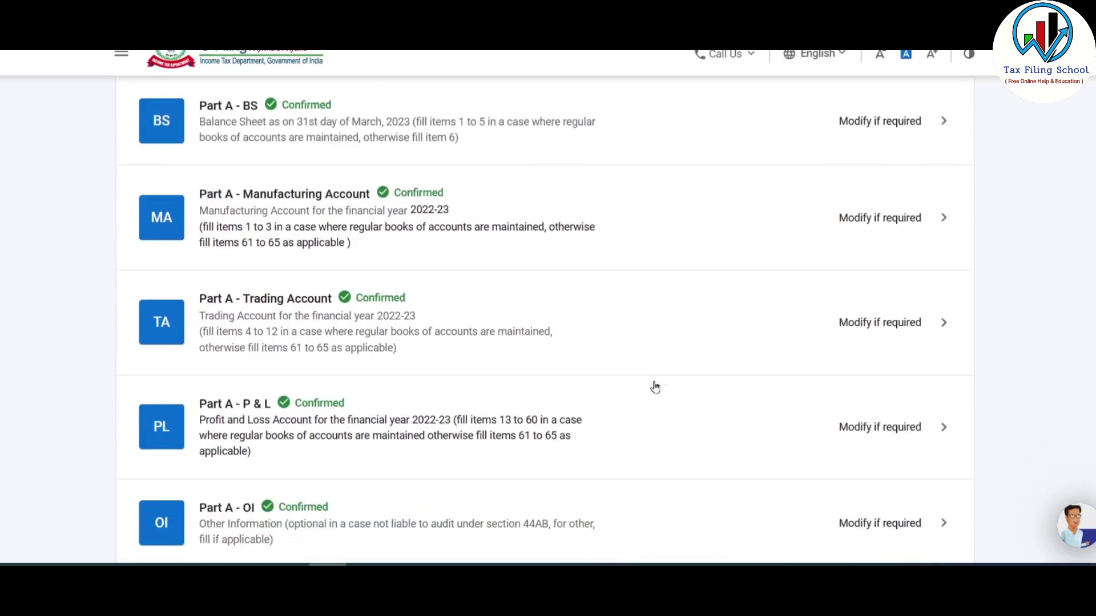
{"action": "scroll", "coordinate": [662, 394], "scroll_direction": "down", "scroll_amount": 12}
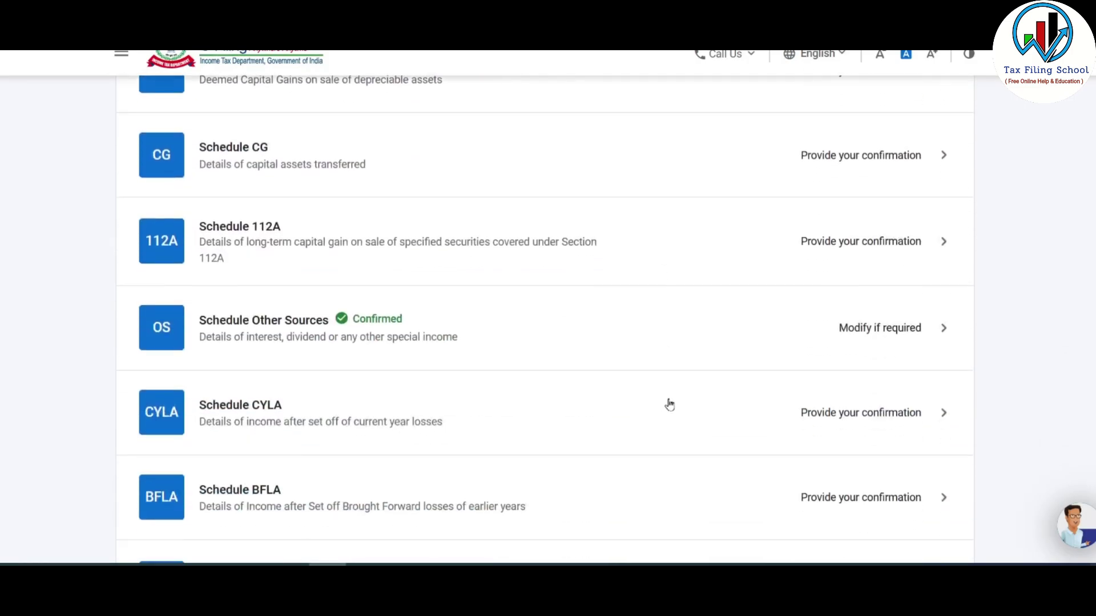
{"action": "scroll", "coordinate": [677, 412], "scroll_direction": "down", "scroll_amount": 5}
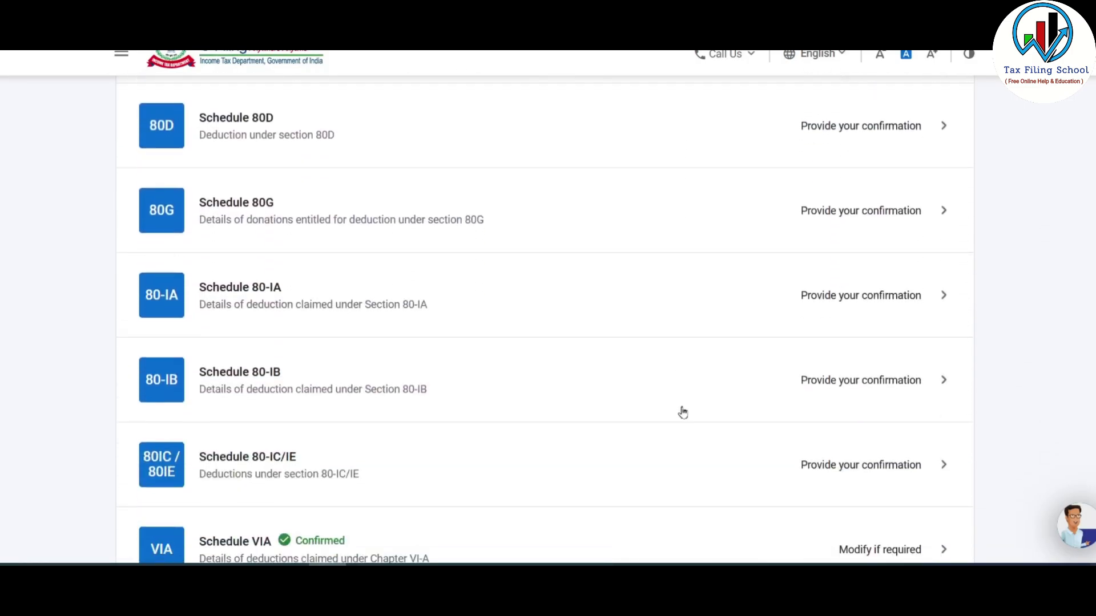
{"action": "scroll", "coordinate": [470, 412], "scroll_direction": "down", "scroll_amount": 8}
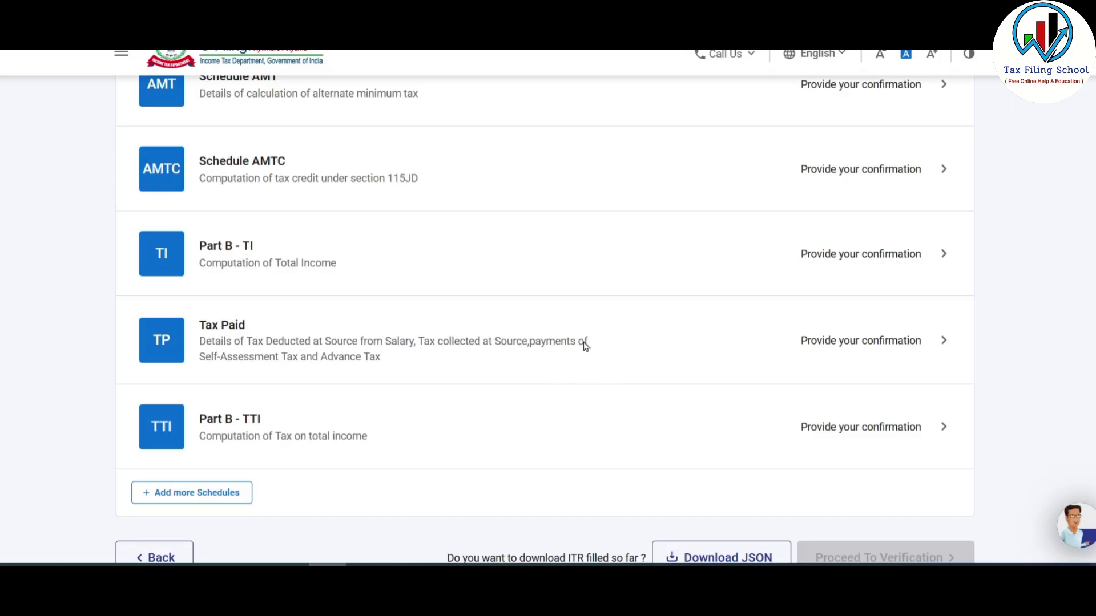
{"action": "left_click", "coordinate": [463, 347]}
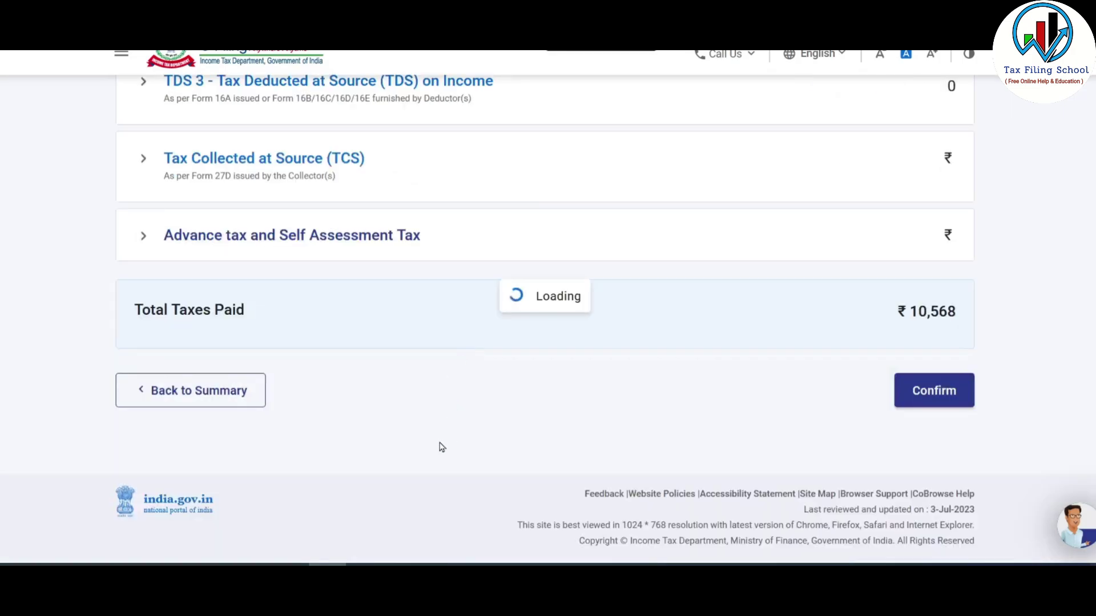
{"action": "scroll", "coordinate": [440, 447], "scroll_direction": "down", "scroll_amount": 2}
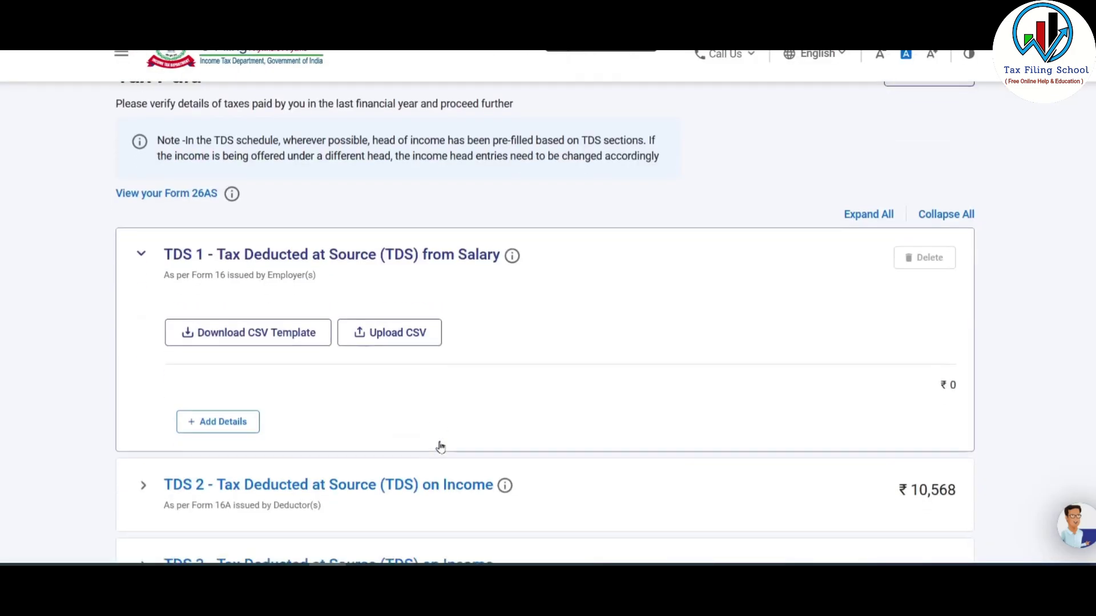
{"action": "scroll", "coordinate": [440, 447], "scroll_direction": "down", "scroll_amount": 3}
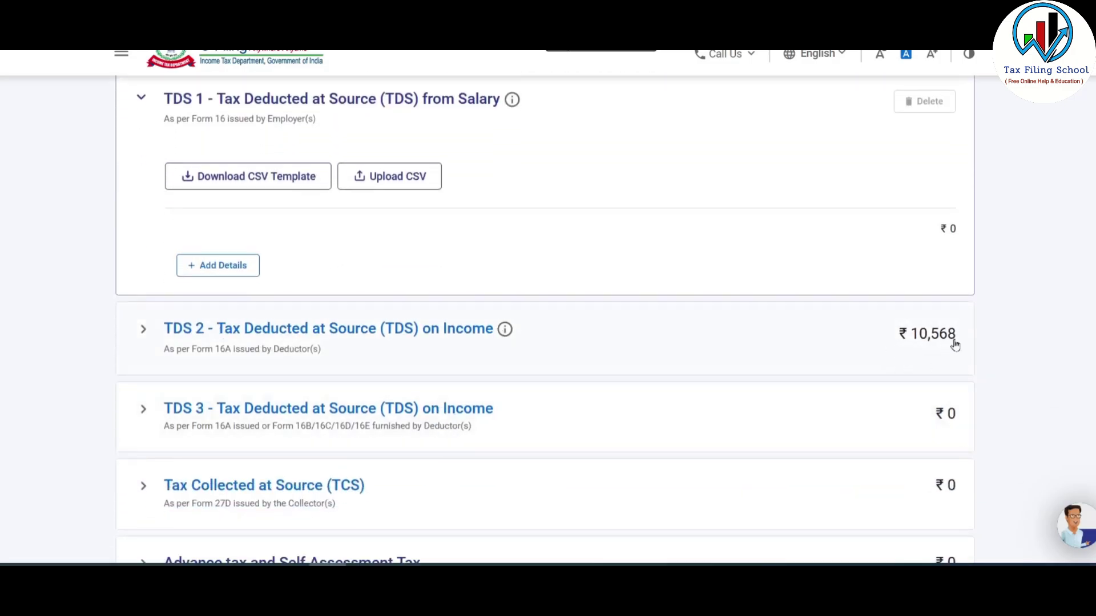
- Expand the TDS 2 details, scroll the table left and select row 4 (₹2,09,220 under OS)
{"action": "left_click", "coordinate": [314, 336]}
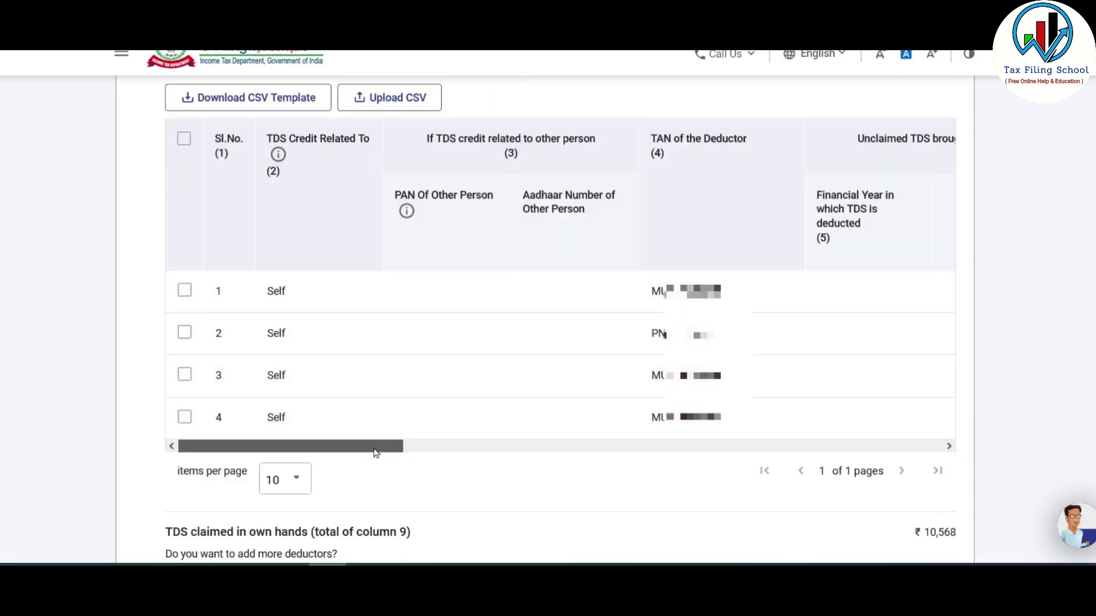
{"action": "left_click_drag", "start_coordinate": [375, 452], "coordinate": [631, 457]}
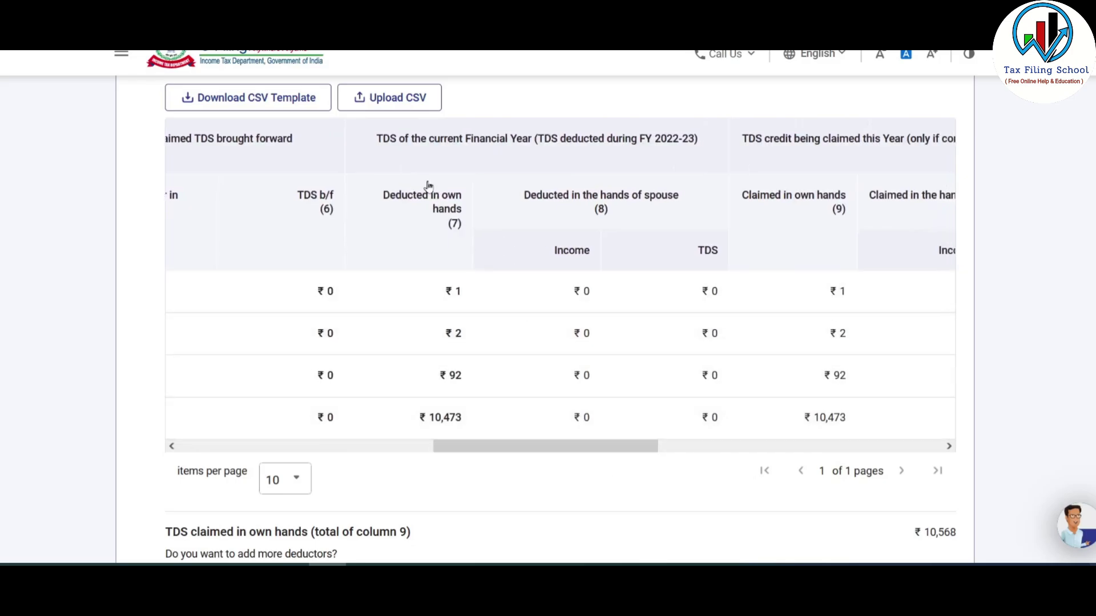
{"action": "left_click_drag", "start_coordinate": [507, 448], "coordinate": [736, 471]}
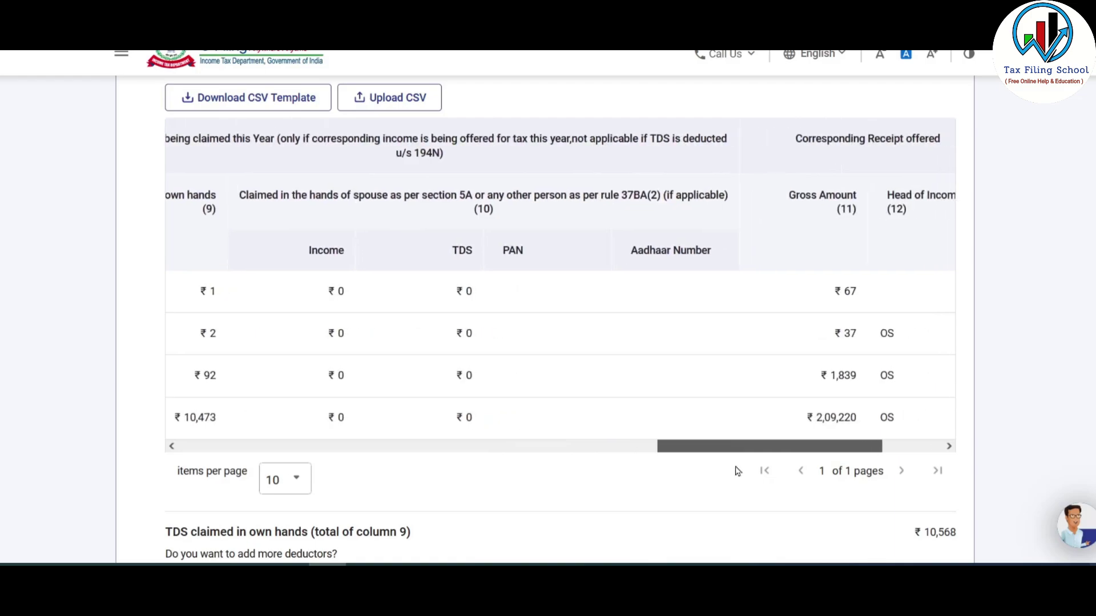
{"action": "left_click_drag", "start_coordinate": [836, 451], "coordinate": [899, 471]}
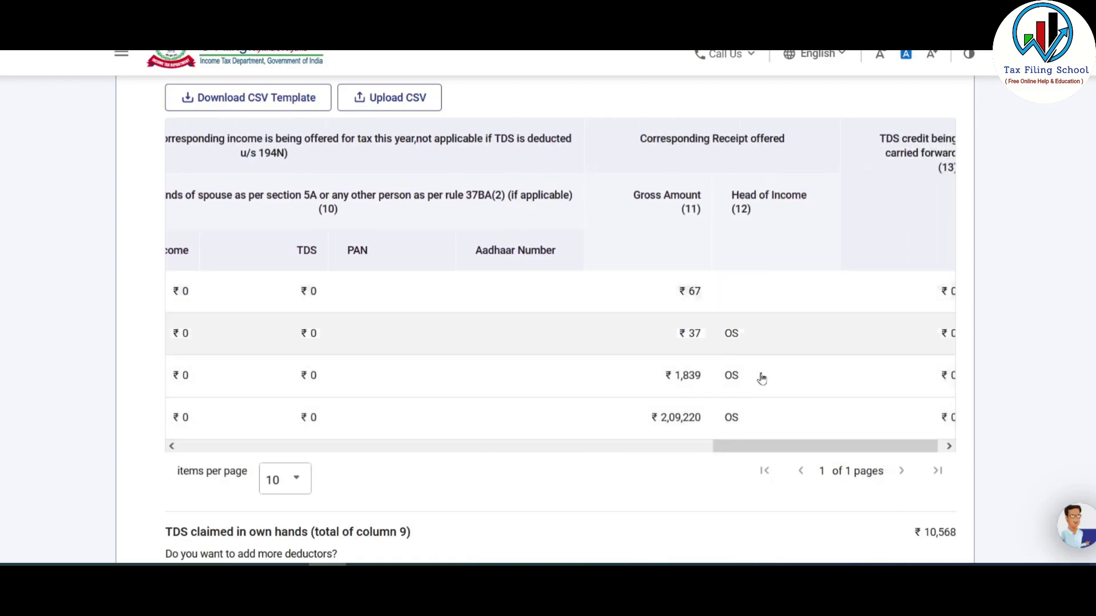
{"action": "left_click_drag", "start_coordinate": [772, 455], "coordinate": [756, 453]}
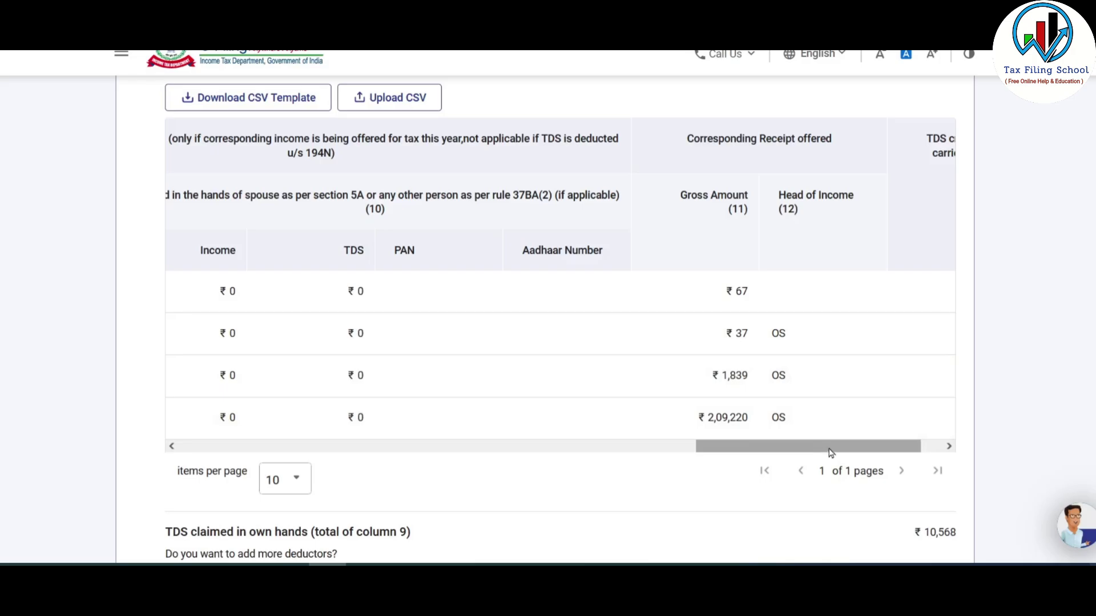
{"action": "left_click_drag", "start_coordinate": [830, 453], "coordinate": [191, 453]}
{"action": "scroll", "coordinate": [191, 469], "scroll_direction": "up", "scroll_amount": 2}
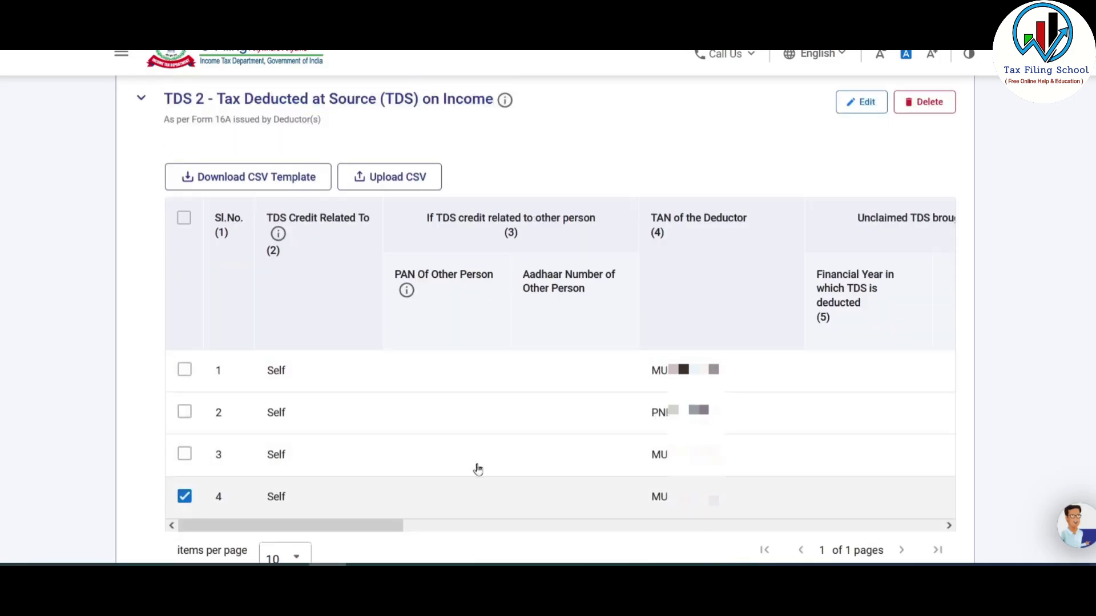
- Change the ₹2,09,220 TDS 2 entry's head of income to Income from Business and Profession and save
{"action": "left_click", "coordinate": [863, 106]}
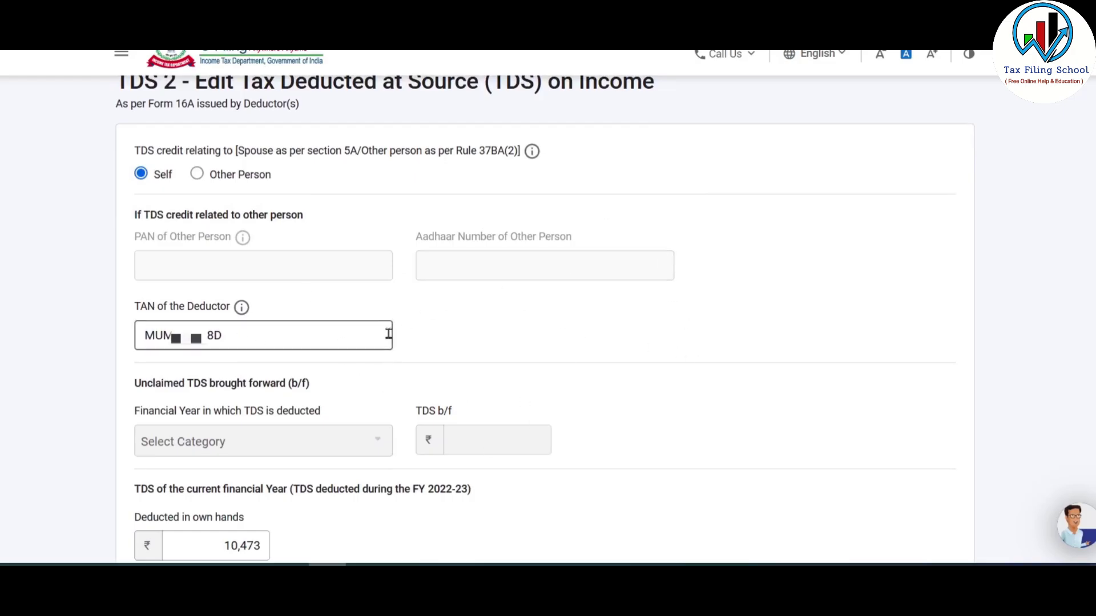
{"action": "scroll", "coordinate": [582, 286], "scroll_direction": "down", "scroll_amount": 7}
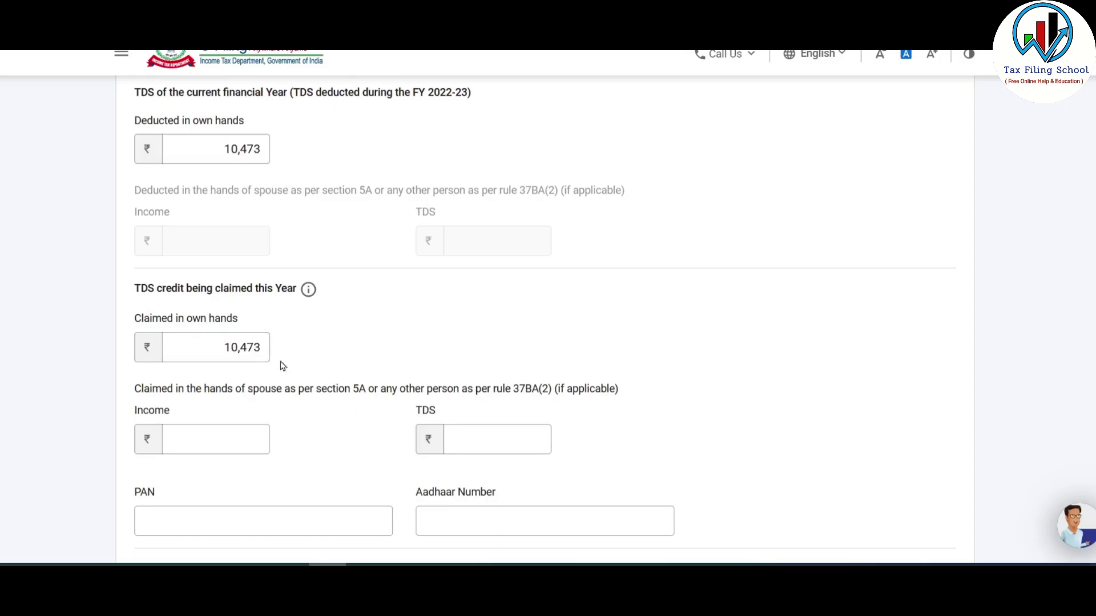
{"action": "scroll", "coordinate": [294, 348], "scroll_direction": "down", "scroll_amount": 7}
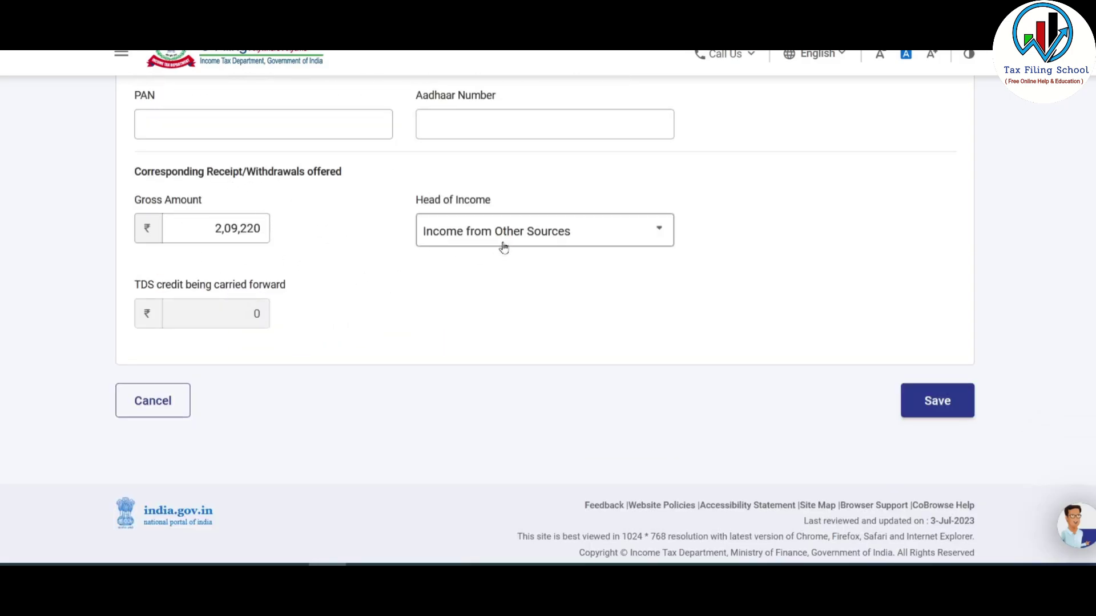
{"action": "left_click", "coordinate": [556, 231]}
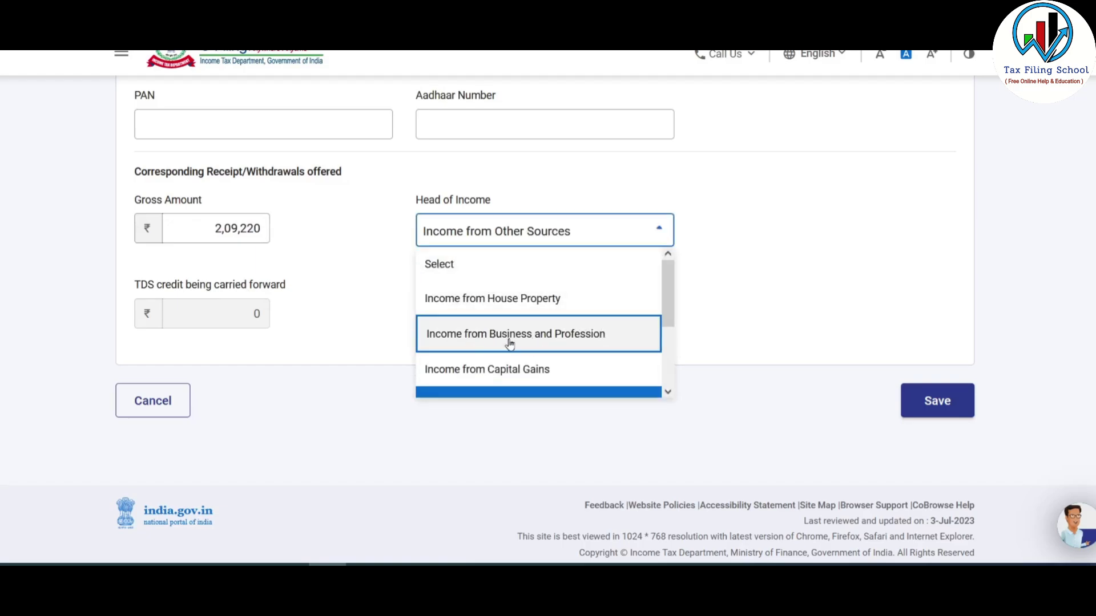
{"action": "left_click", "coordinate": [586, 336]}
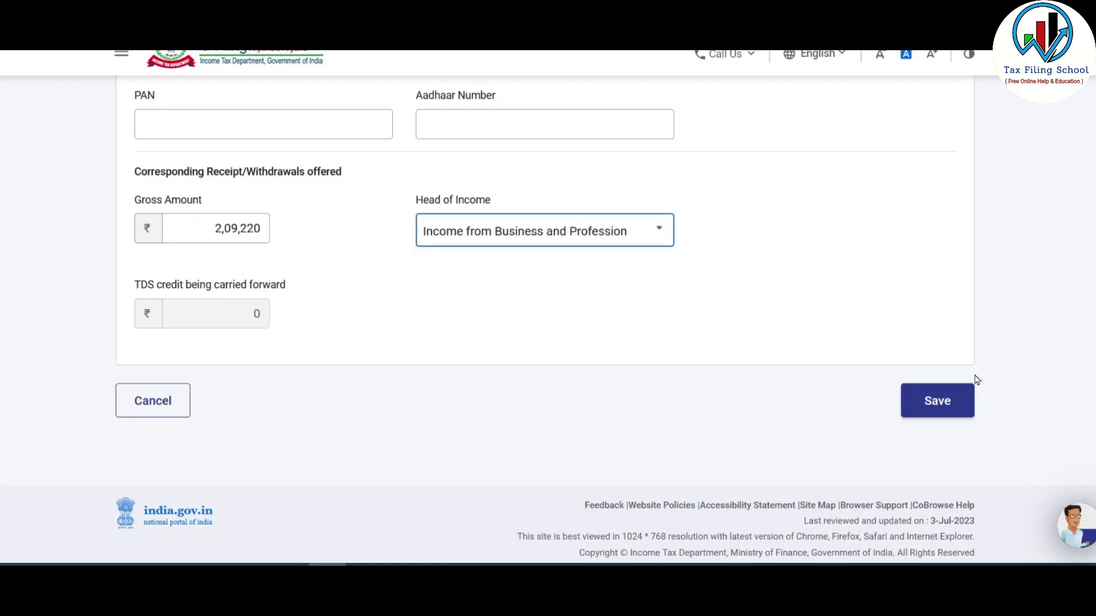
{"action": "left_click", "coordinate": [934, 402]}
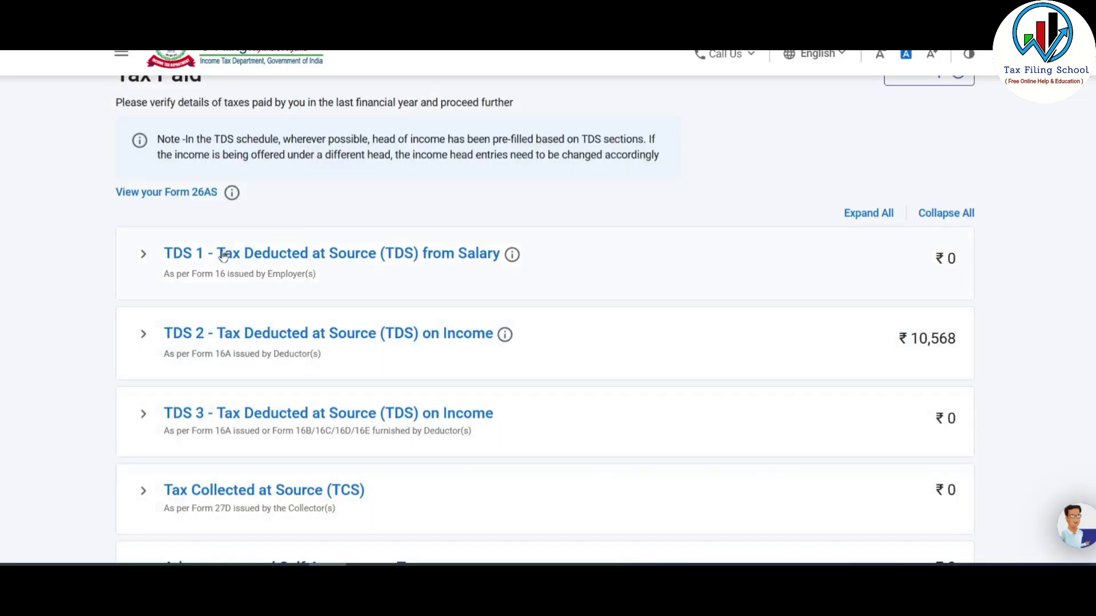
{"action": "scroll", "coordinate": [580, 275], "scroll_direction": "down", "scroll_amount": 3}
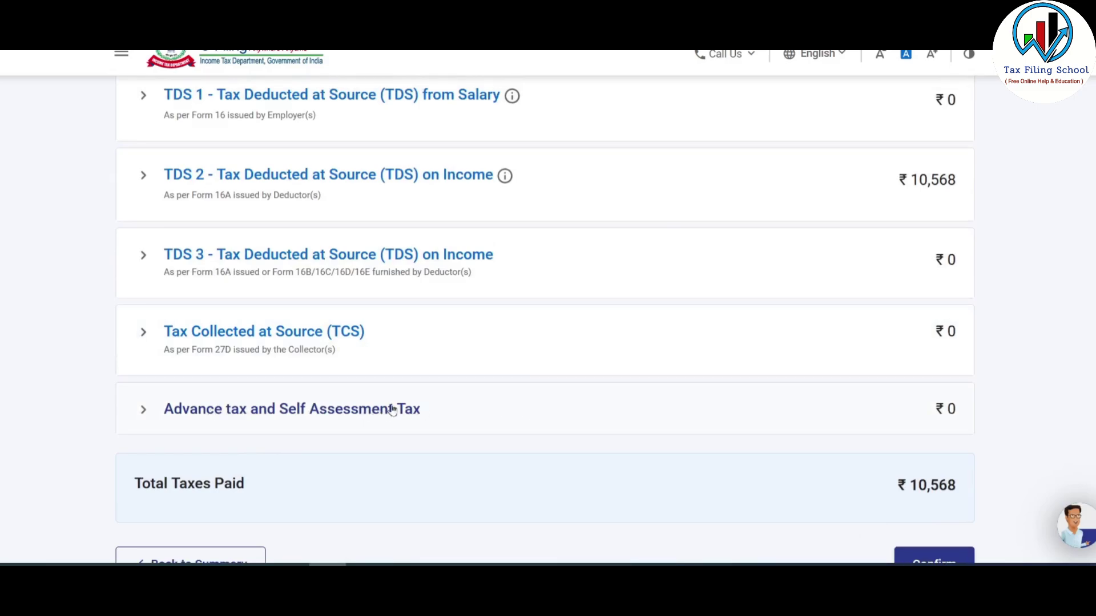
{"action": "left_click", "coordinate": [656, 399]}
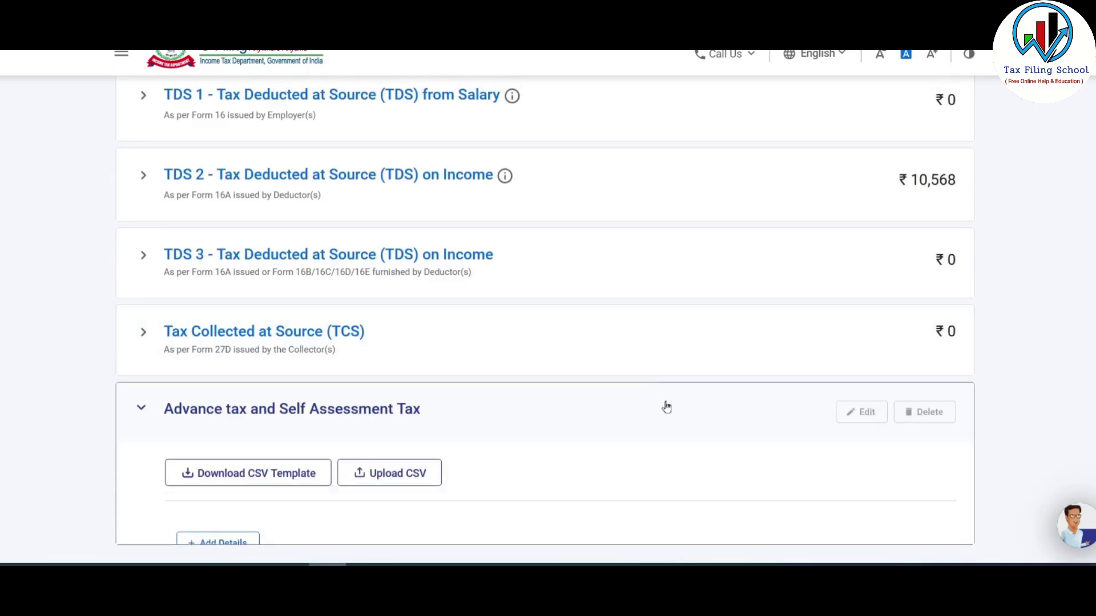
{"action": "left_click", "coordinate": [356, 413]}
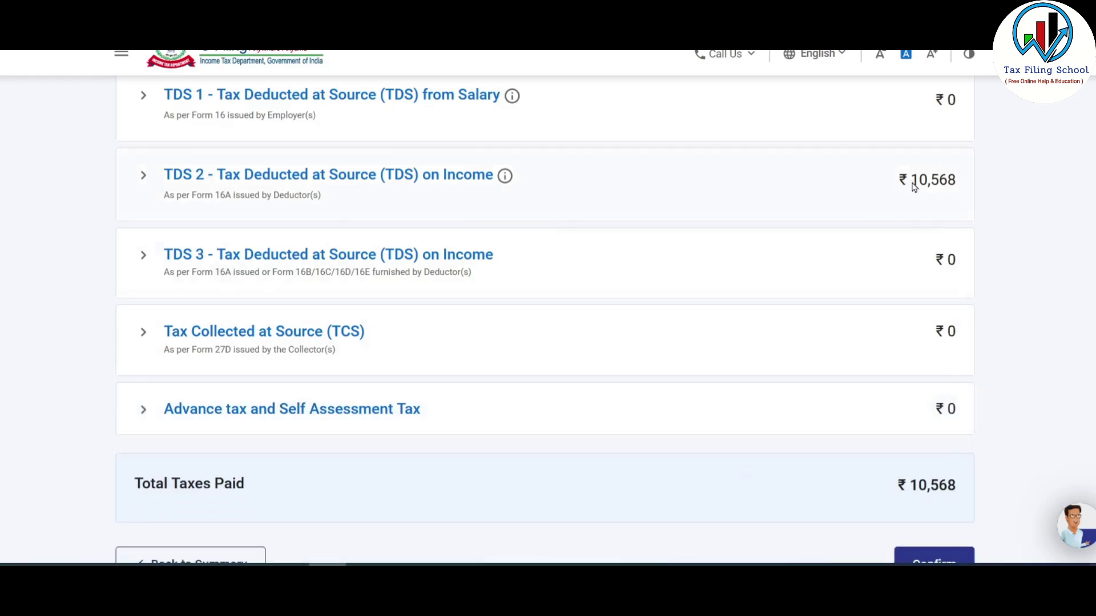
{"action": "scroll", "coordinate": [908, 199], "scroll_direction": "down", "scroll_amount": 3}
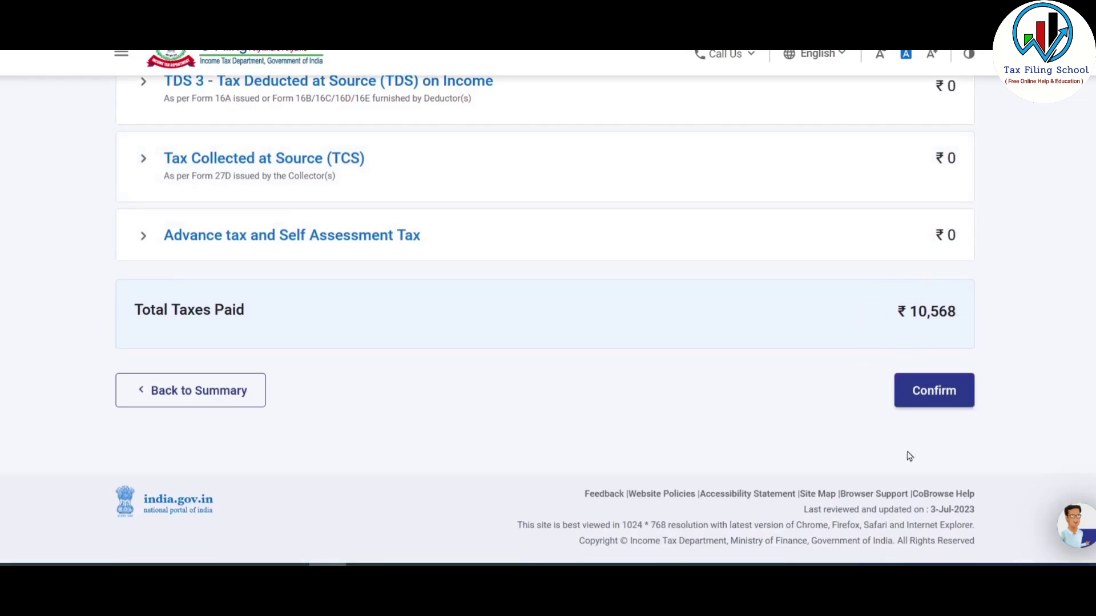
- Confirm the Tax Paid schedule
{"action": "left_click", "coordinate": [933, 392]}
{"action": "scroll", "coordinate": [677, 325], "scroll_direction": "down", "scroll_amount": 15}
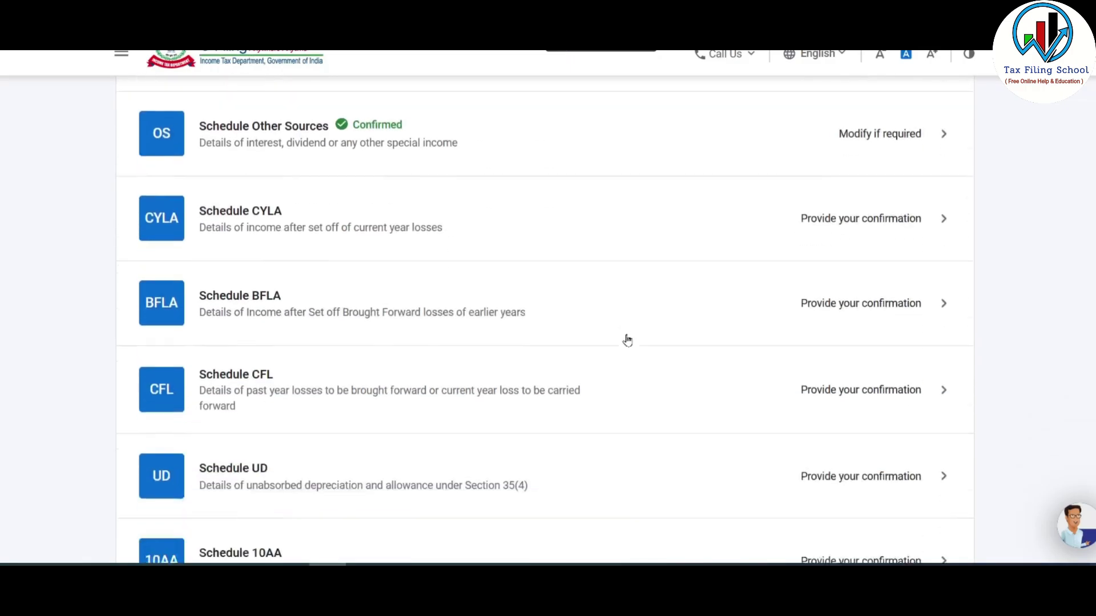
{"action": "scroll", "coordinate": [627, 341], "scroll_direction": "down", "scroll_amount": 17}
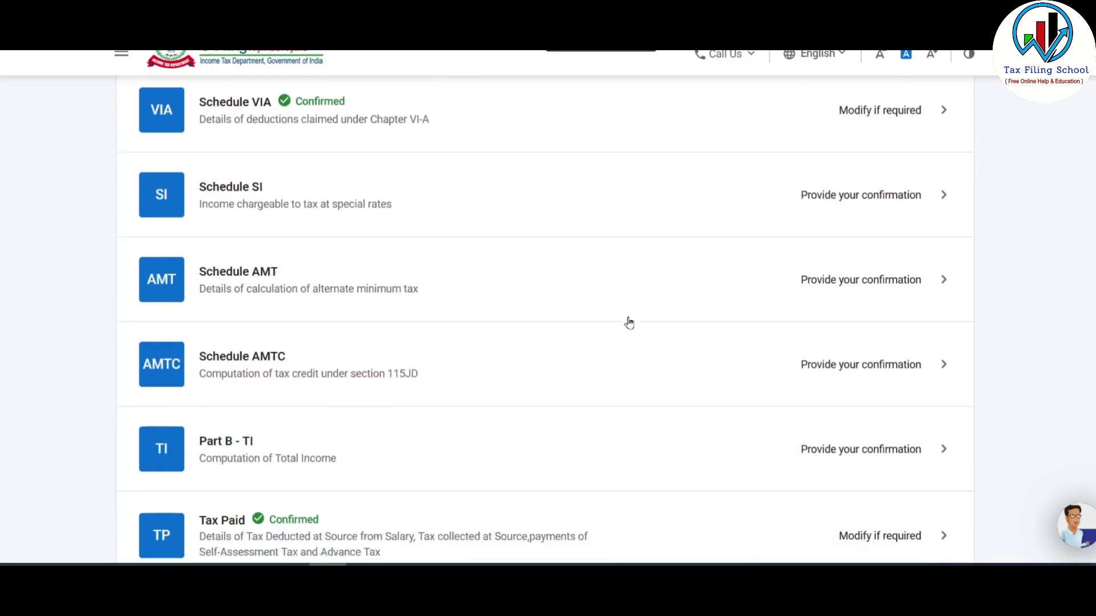
{"action": "scroll", "coordinate": [628, 323], "scroll_direction": "down", "scroll_amount": 3}
- Review the Part B - TI total income computation and confirm it
{"action": "left_click", "coordinate": [339, 320]}
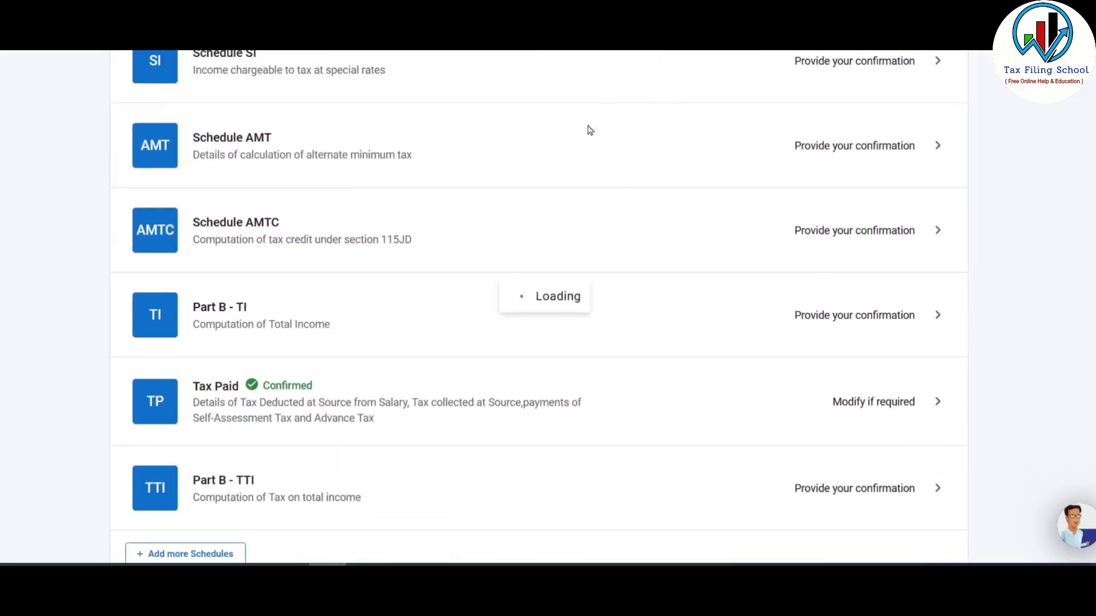
{"action": "scroll", "coordinate": [610, 240], "scroll_direction": "down", "scroll_amount": 2}
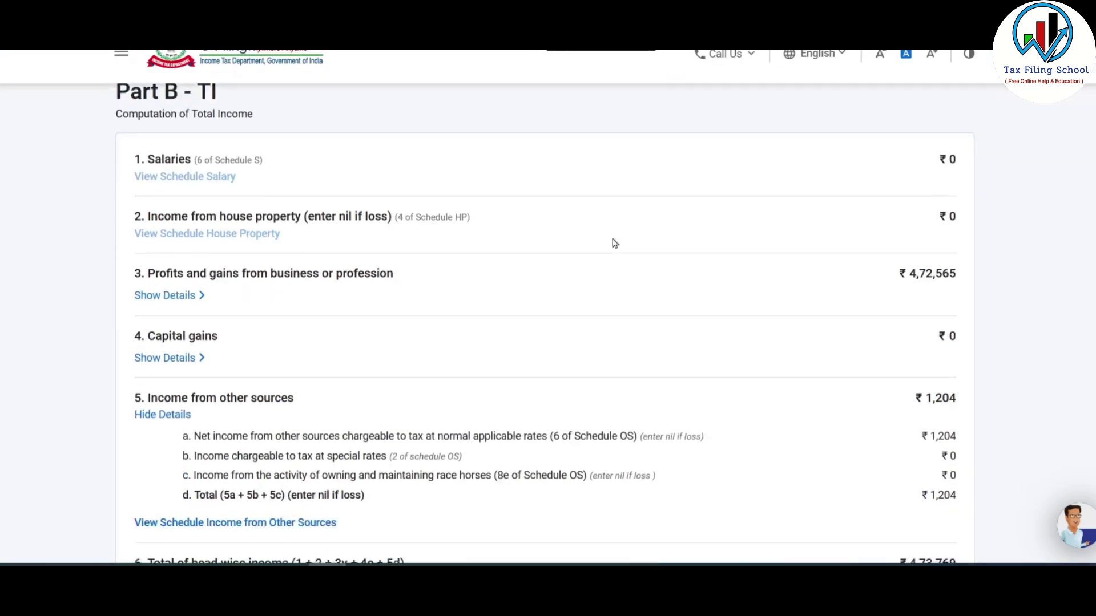
{"action": "scroll", "coordinate": [616, 245], "scroll_direction": "down", "scroll_amount": 2}
{"action": "scroll", "coordinate": [622, 249], "scroll_direction": "down", "scroll_amount": 8}
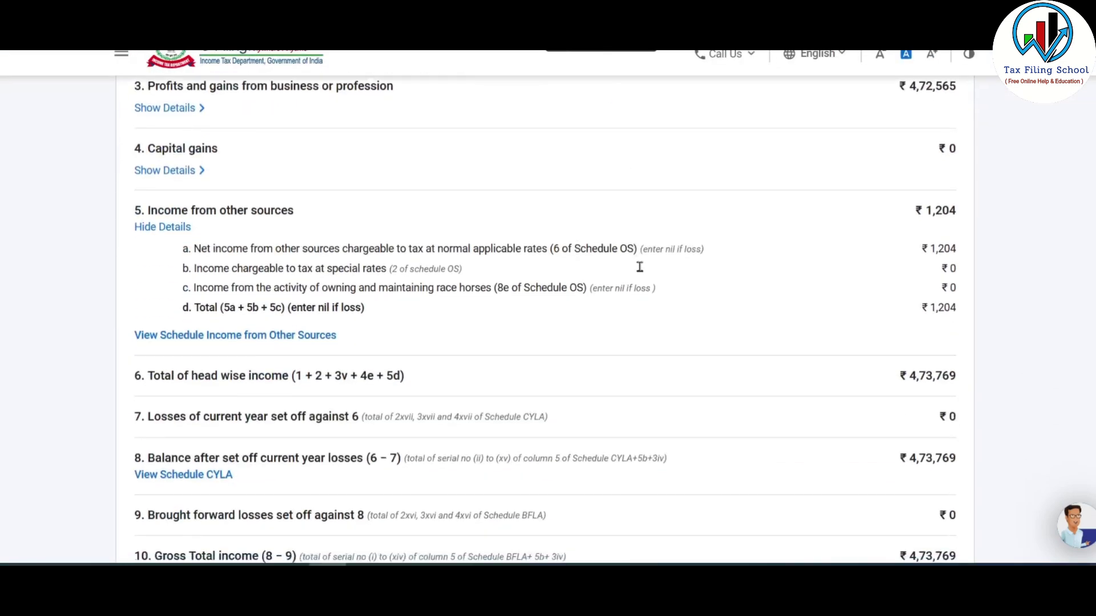
{"action": "scroll", "coordinate": [671, 285], "scroll_direction": "down", "scroll_amount": 6}
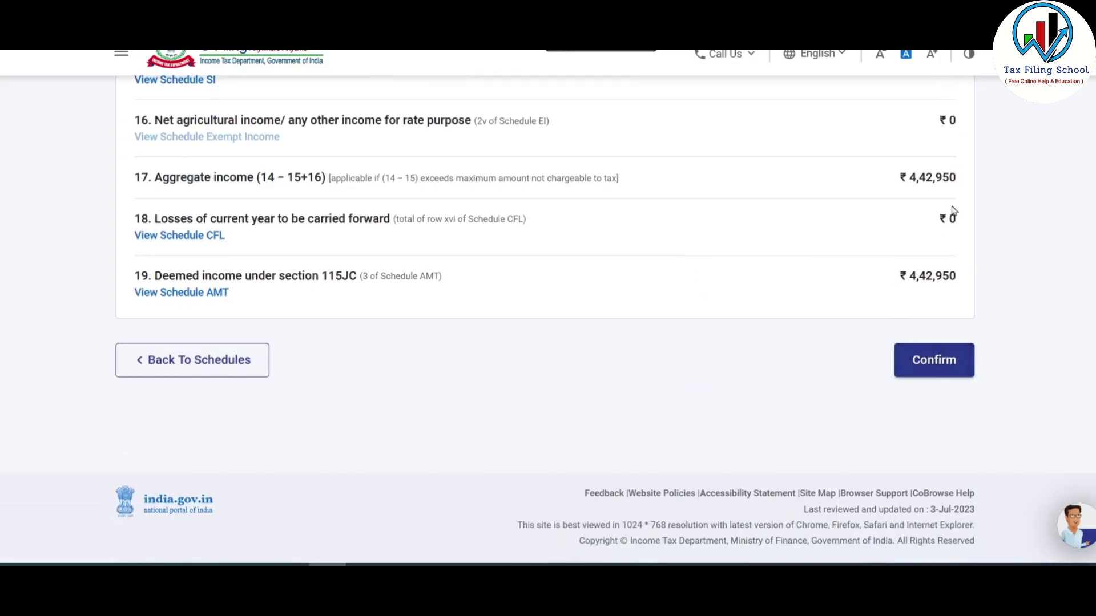
{"action": "left_click", "coordinate": [926, 367]}
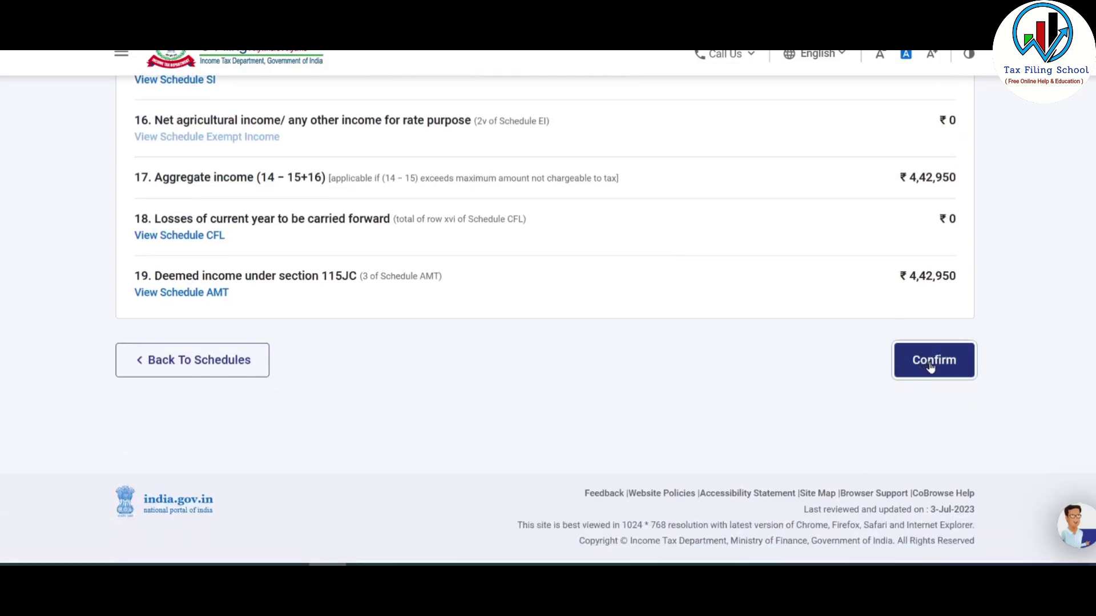
- Scroll the schedules list to the bottom to check which schedules remain unconfirmed
{"action": "scroll", "coordinate": [551, 331], "scroll_direction": "down", "scroll_amount": 8}
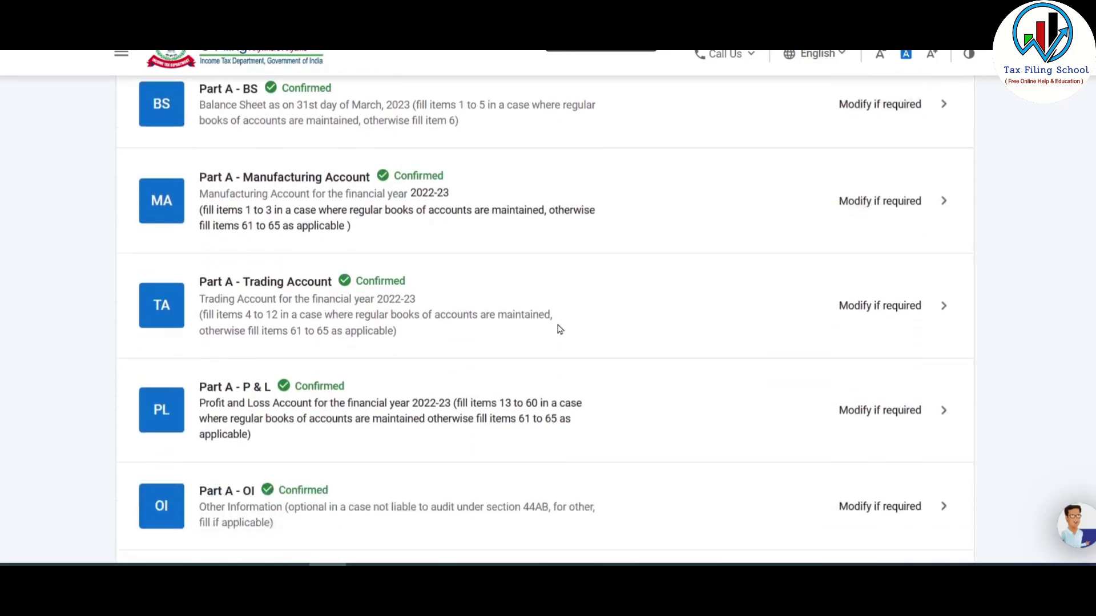
{"action": "scroll", "coordinate": [575, 324], "scroll_direction": "down", "scroll_amount": 7}
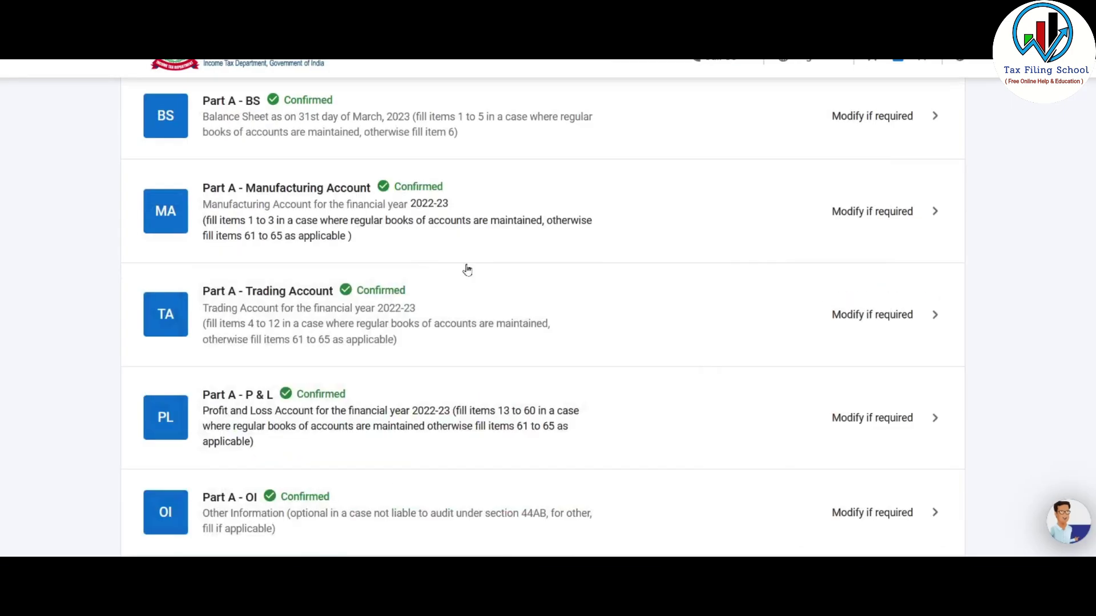
{"action": "scroll", "coordinate": [465, 268], "scroll_direction": "down", "scroll_amount": 8}
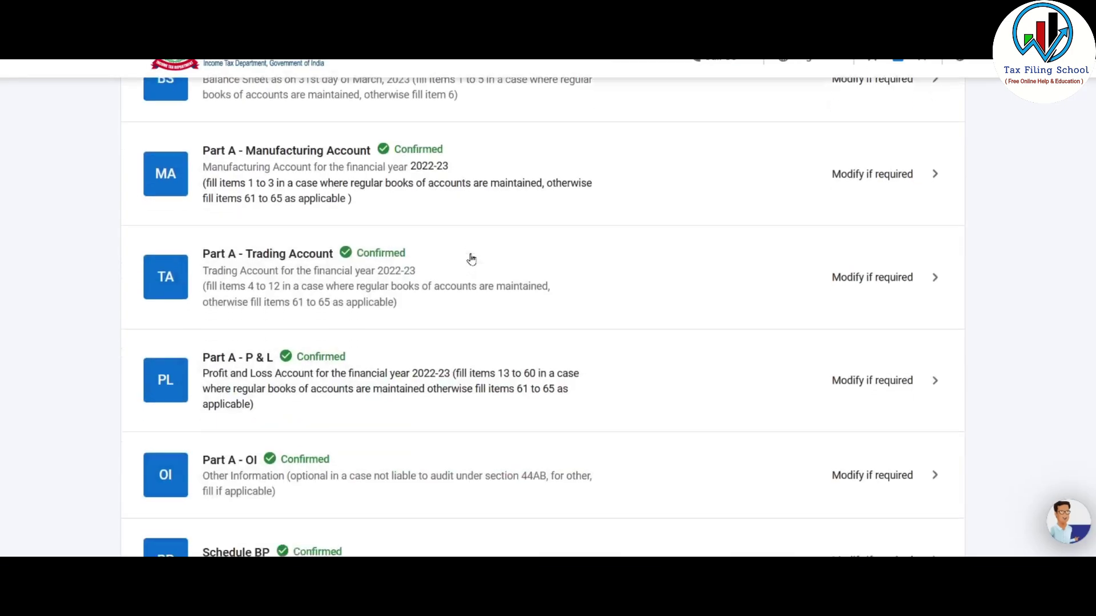
{"action": "scroll", "coordinate": [502, 262], "scroll_direction": "down", "scroll_amount": 20}
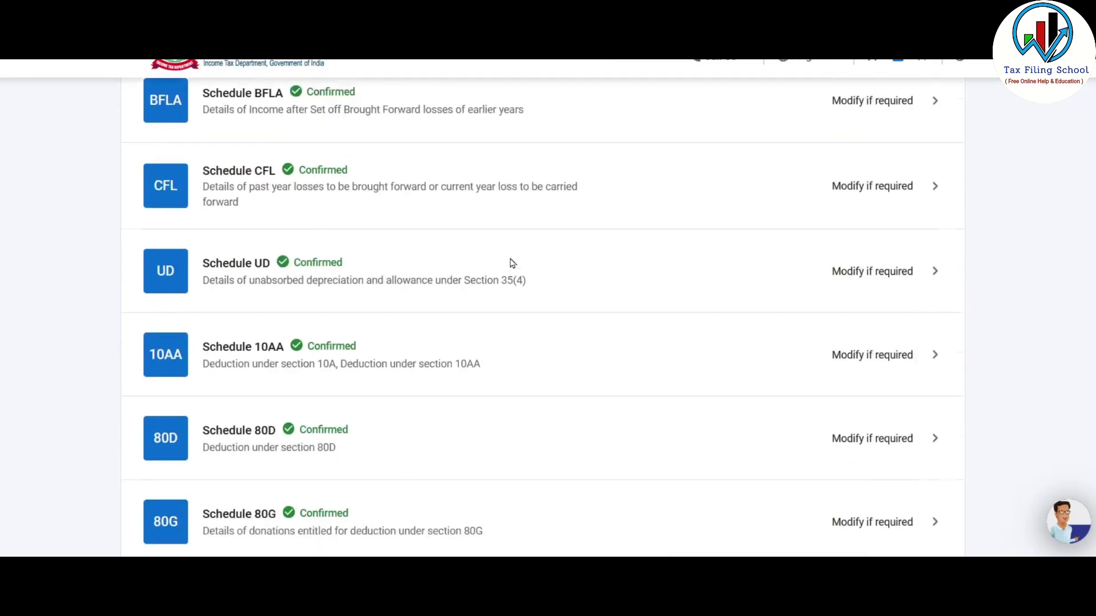
{"action": "scroll", "coordinate": [527, 269], "scroll_direction": "up", "scroll_amount": 19}
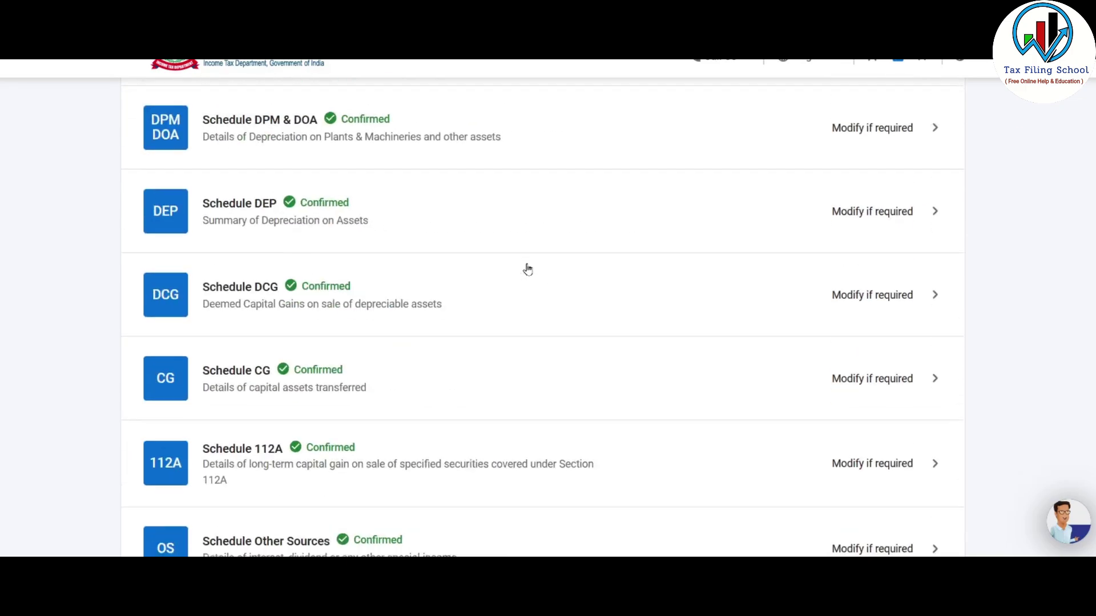
{"action": "scroll", "coordinate": [536, 285], "scroll_direction": "down", "scroll_amount": 8}
{"action": "scroll", "coordinate": [531, 320], "scroll_direction": "down", "scroll_amount": 15}
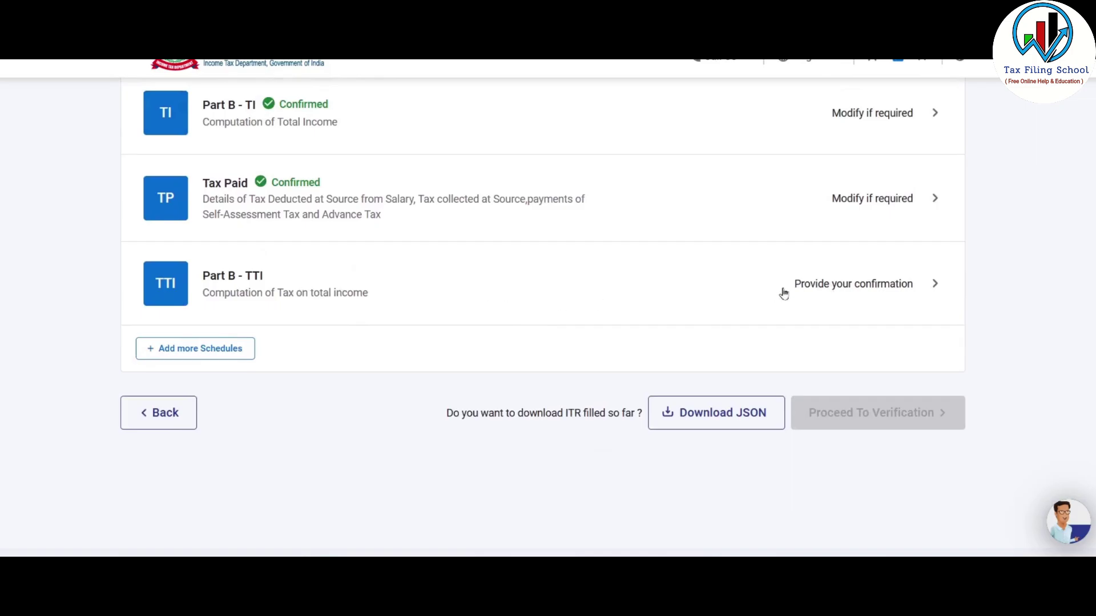
- Review Part B - TTI: liability ₹0, taxes paid ₹10,568, refund ₹10,570, foreign assets No
{"action": "left_click", "coordinate": [393, 291]}
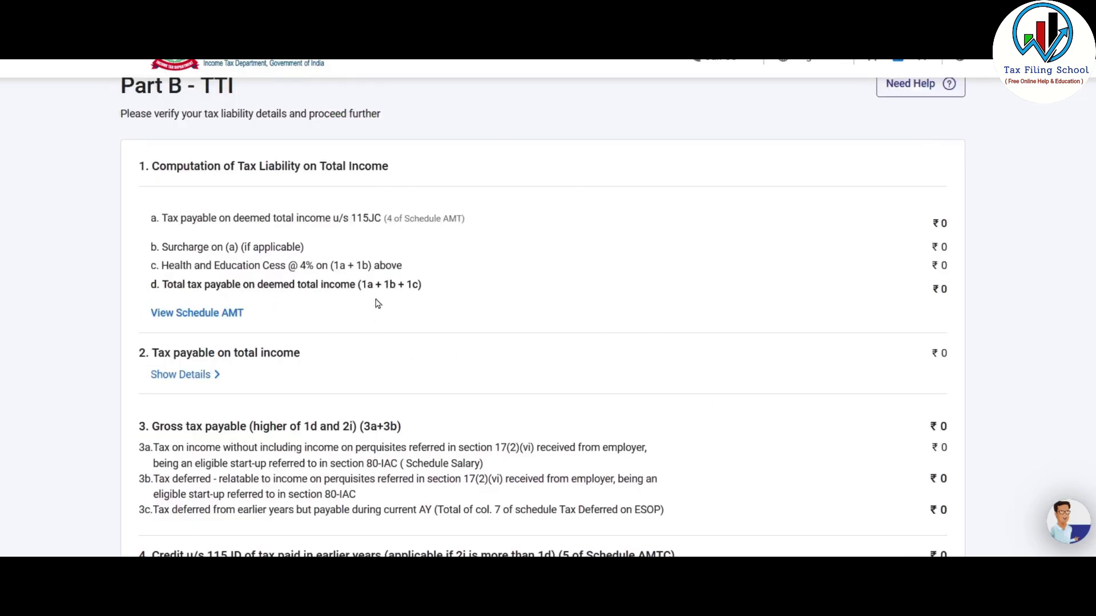
{"action": "scroll", "coordinate": [376, 302], "scroll_direction": "down", "scroll_amount": 5}
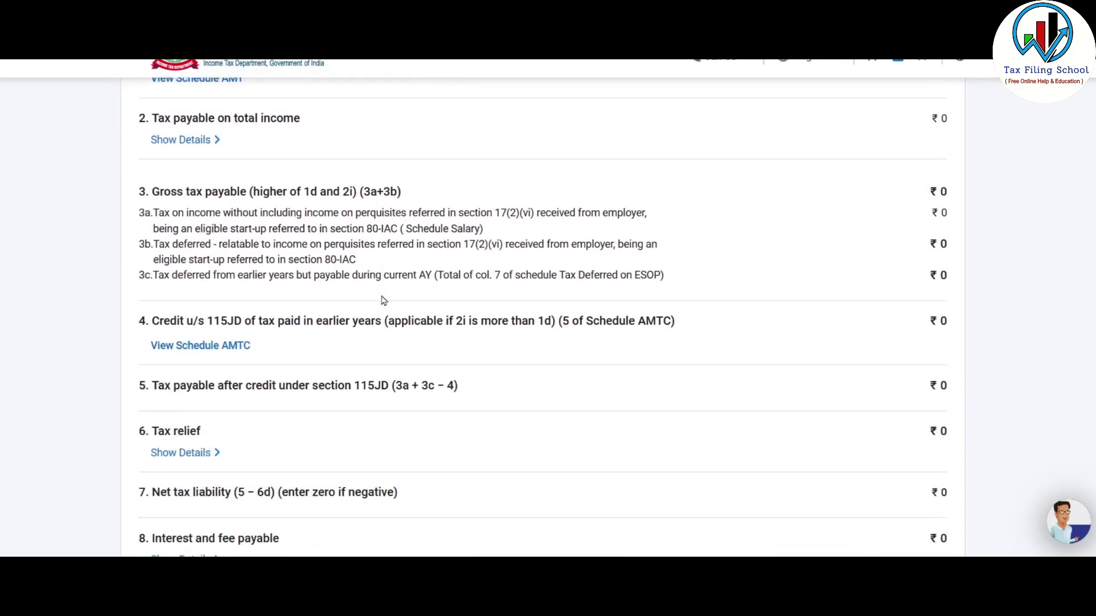
{"action": "scroll", "coordinate": [809, 374], "scroll_direction": "down", "scroll_amount": 7}
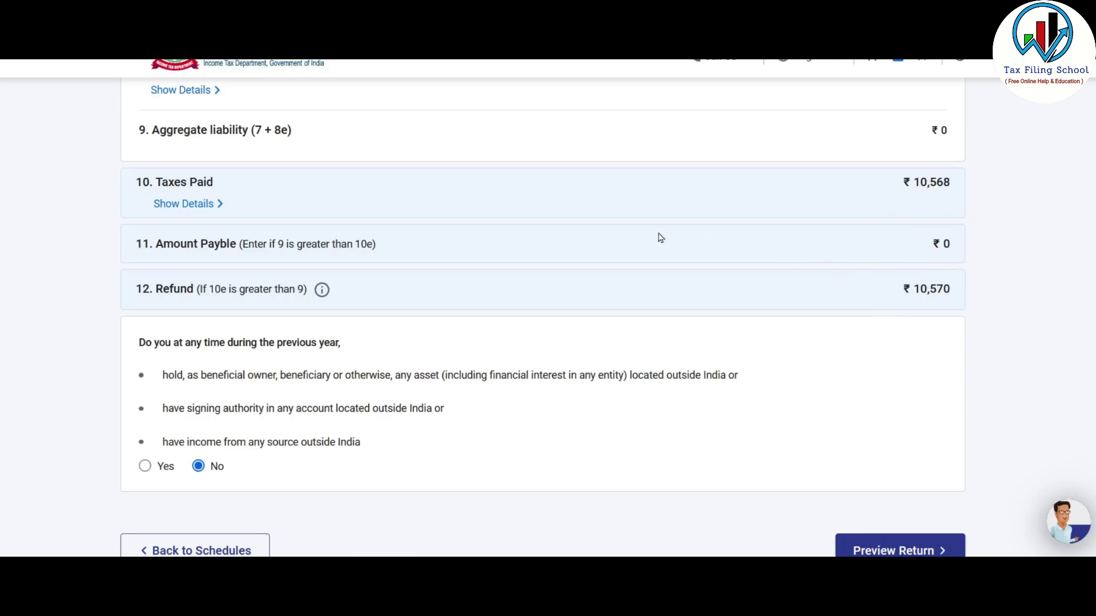
{"action": "scroll", "coordinate": [662, 251], "scroll_direction": "down", "scroll_amount": 3}
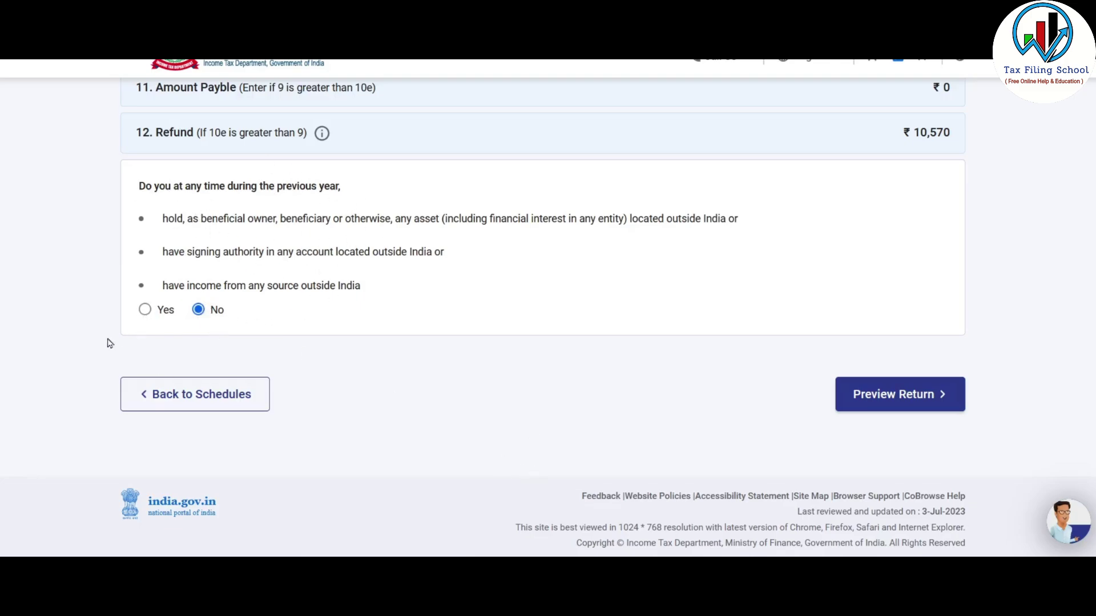
- Accept the declaration and preview the full ITR-3 form
{"action": "left_click", "coordinate": [926, 397]}
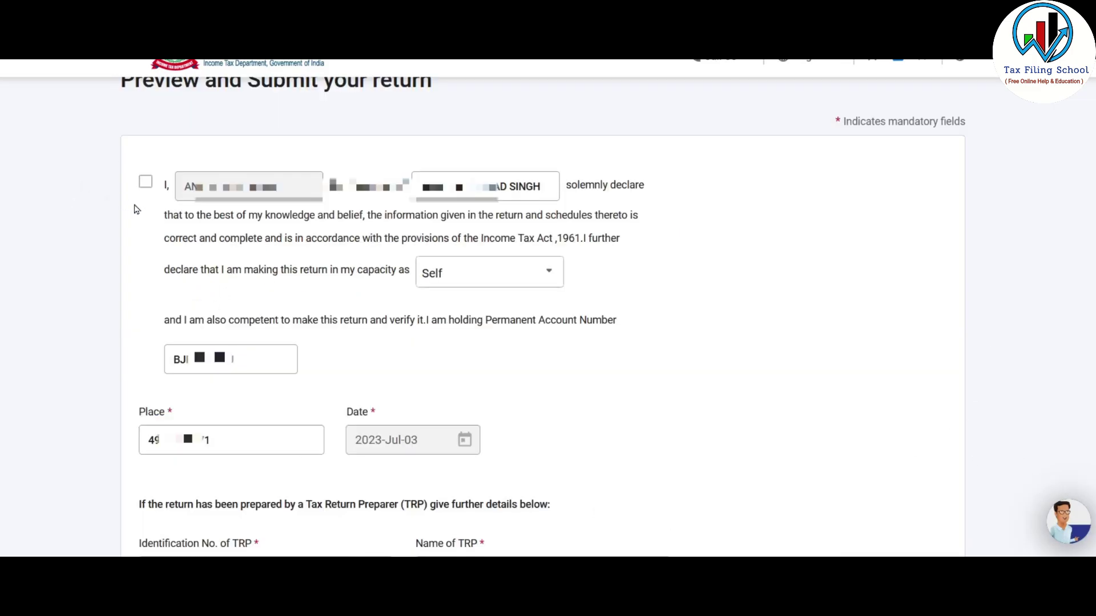
{"action": "left_click", "coordinate": [146, 189]}
{"action": "scroll", "coordinate": [891, 271], "scroll_direction": "down", "scroll_amount": 7}
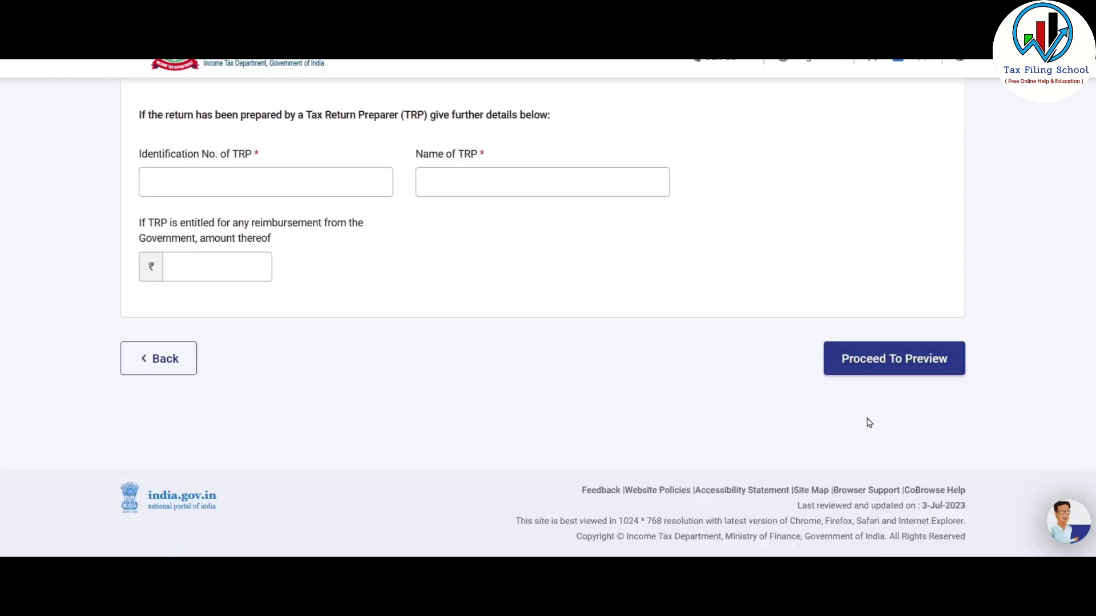
{"action": "left_click", "coordinate": [909, 370]}
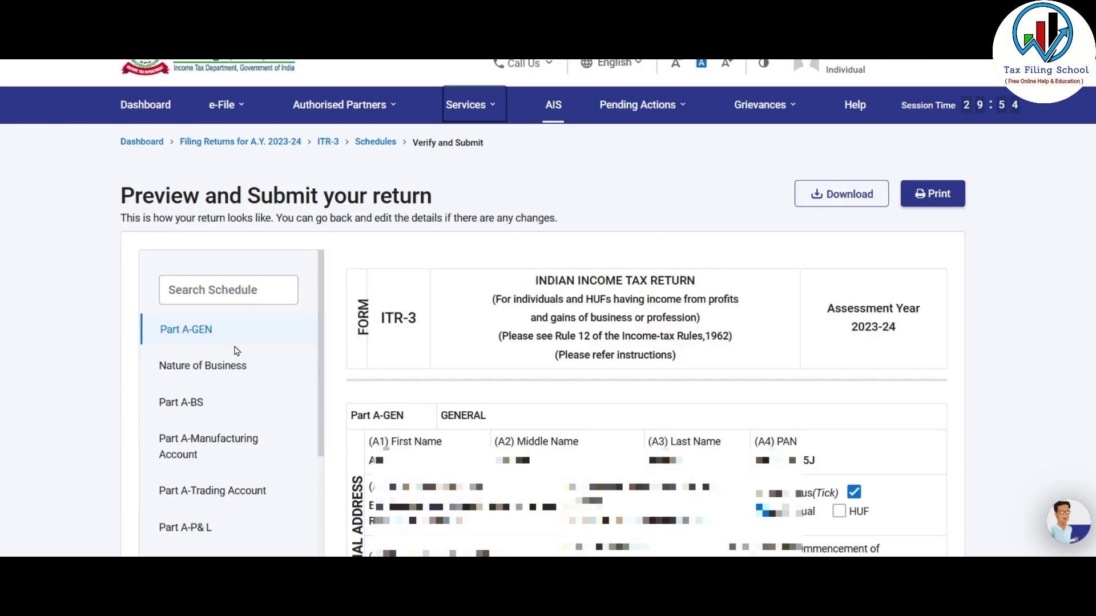
- Run validation on the ITR-3 return and check that no errors are found
{"action": "scroll", "coordinate": [234, 348], "scroll_direction": "down", "scroll_amount": 3}
{"action": "scroll", "coordinate": [236, 351], "scroll_direction": "down", "scroll_amount": 5}
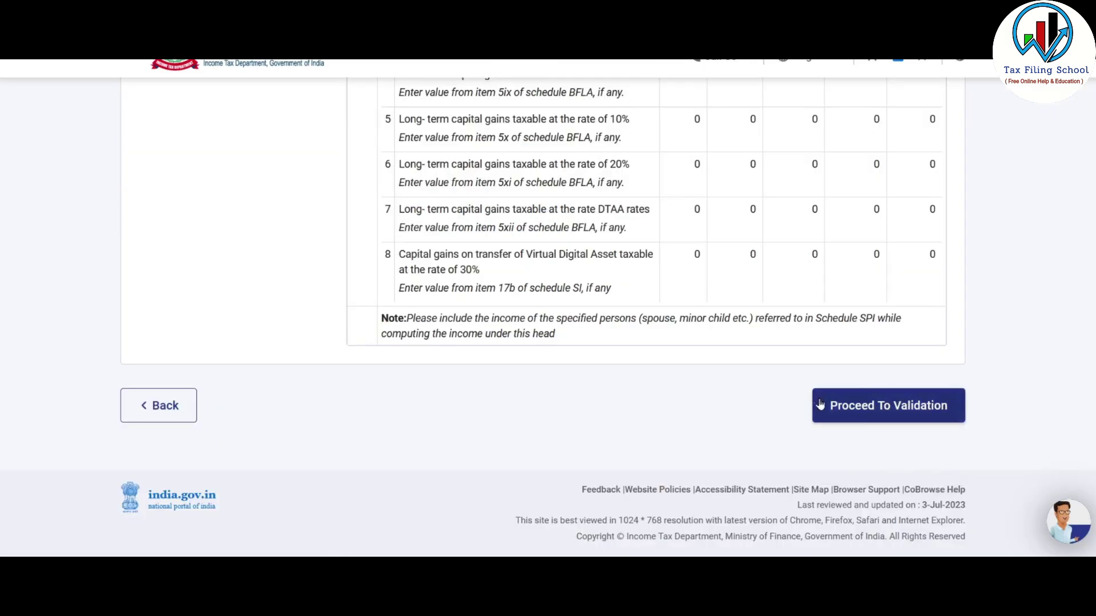
{"action": "left_click", "coordinate": [902, 413]}
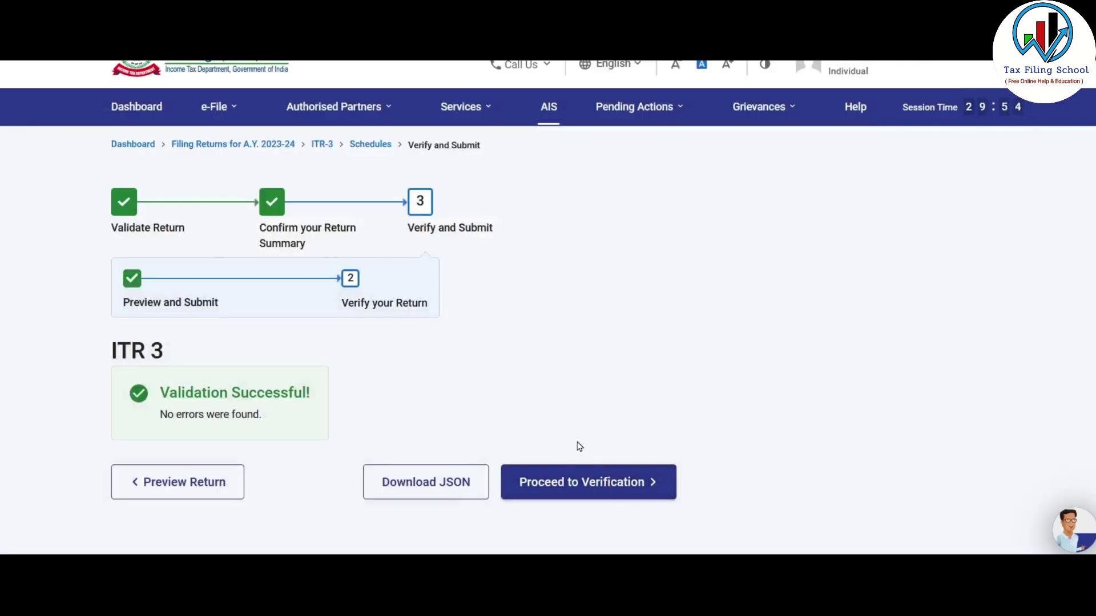
{"action": "scroll", "coordinate": [474, 387], "scroll_direction": "down", "scroll_amount": 2}
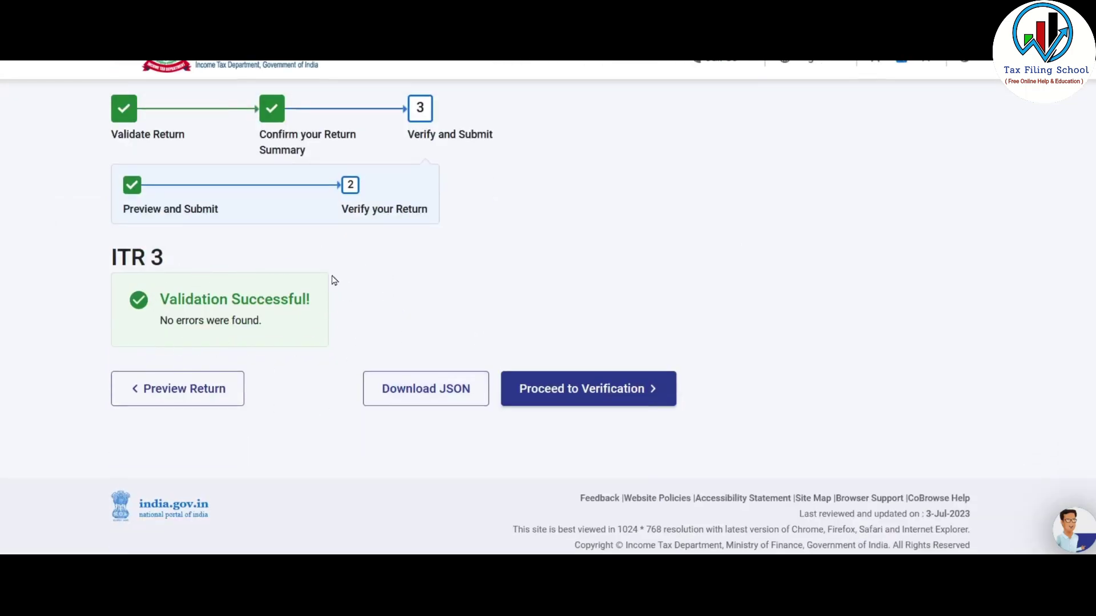
- Choose to e-verify the return now using the Aadhaar OTP option
{"action": "left_click", "coordinate": [599, 395]}
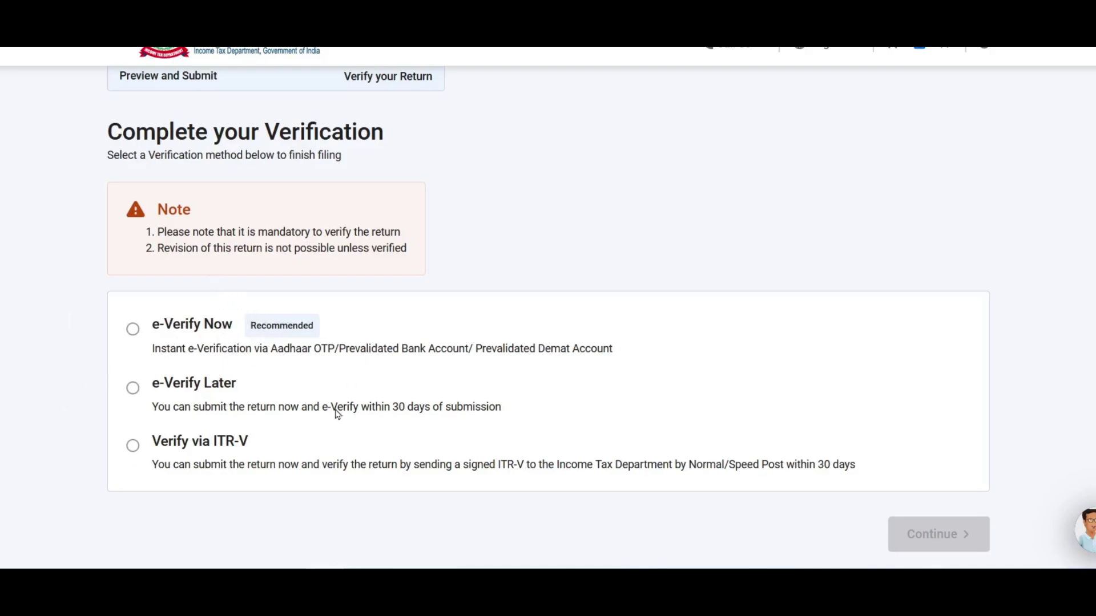
{"action": "left_click", "coordinate": [133, 330]}
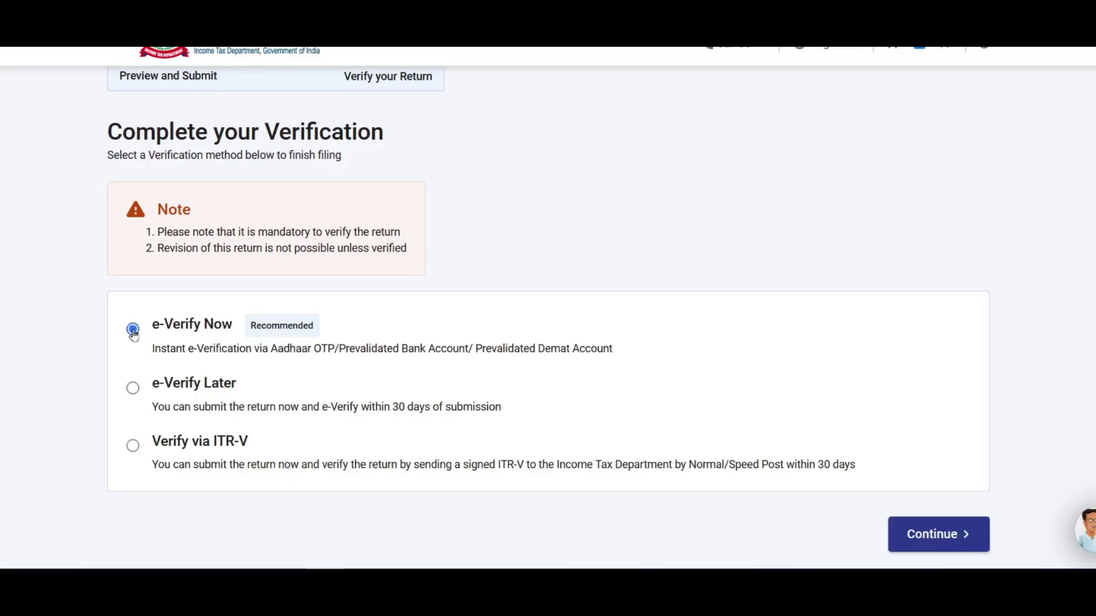
{"action": "left_click", "coordinate": [939, 535]}
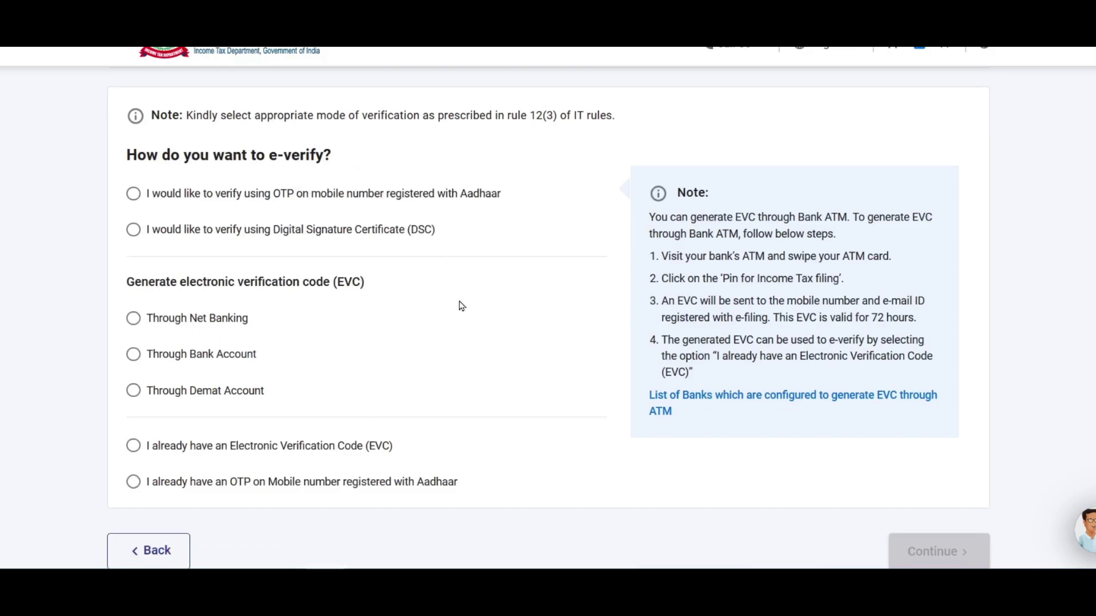
{"action": "left_click", "coordinate": [231, 190]}
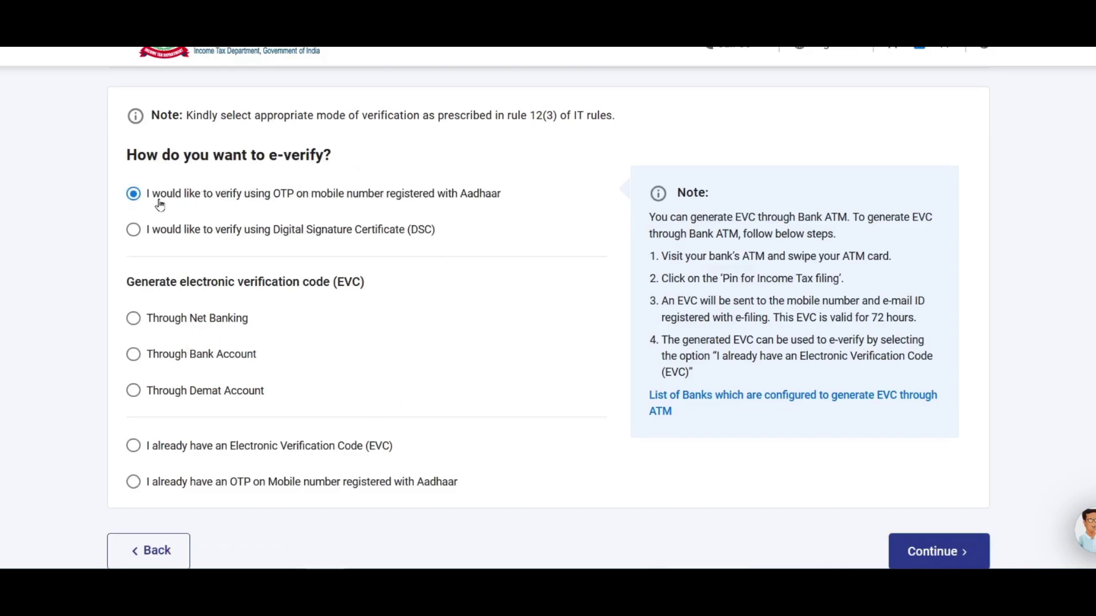
{"action": "scroll", "coordinate": [970, 456], "scroll_direction": "down", "scroll_amount": 2}
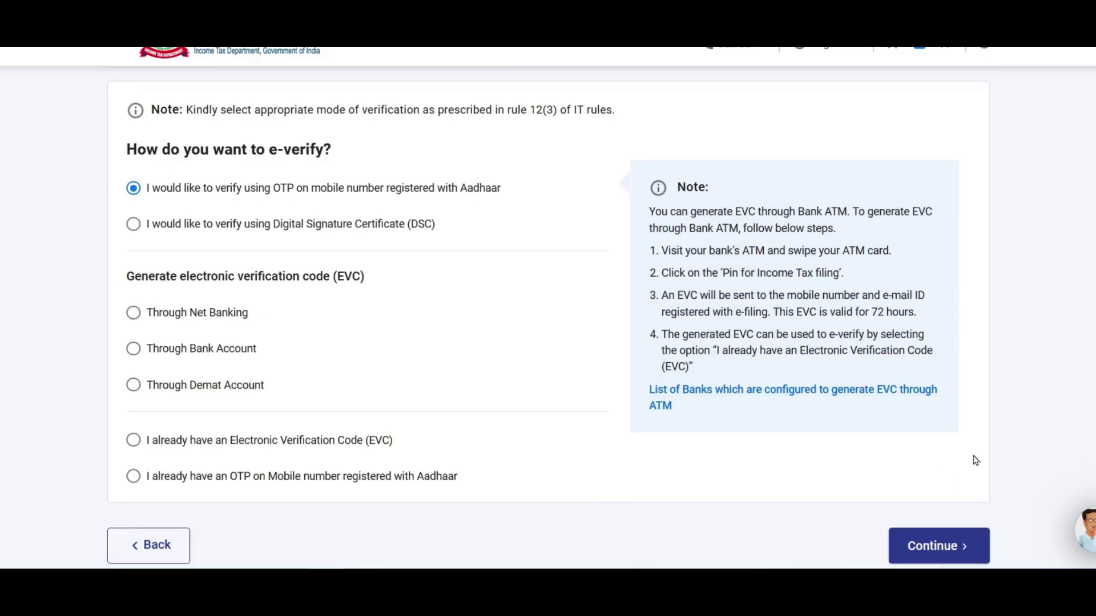
{"action": "left_click", "coordinate": [945, 414]}
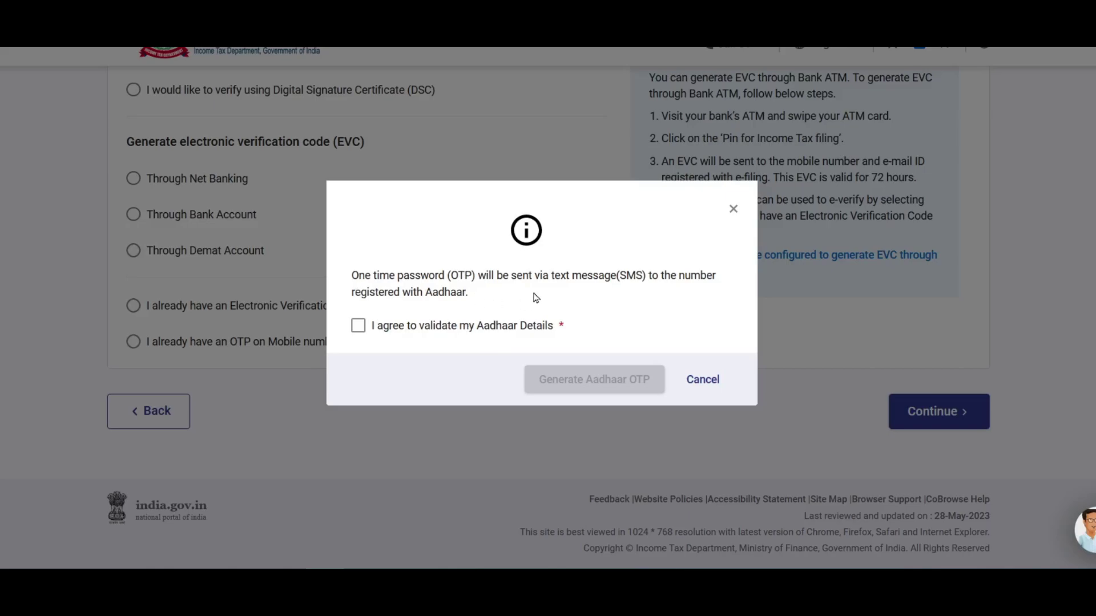
- Agree to Aadhaar validation, generate the OTP, enter the received code and validate it
{"action": "left_click", "coordinate": [357, 325]}
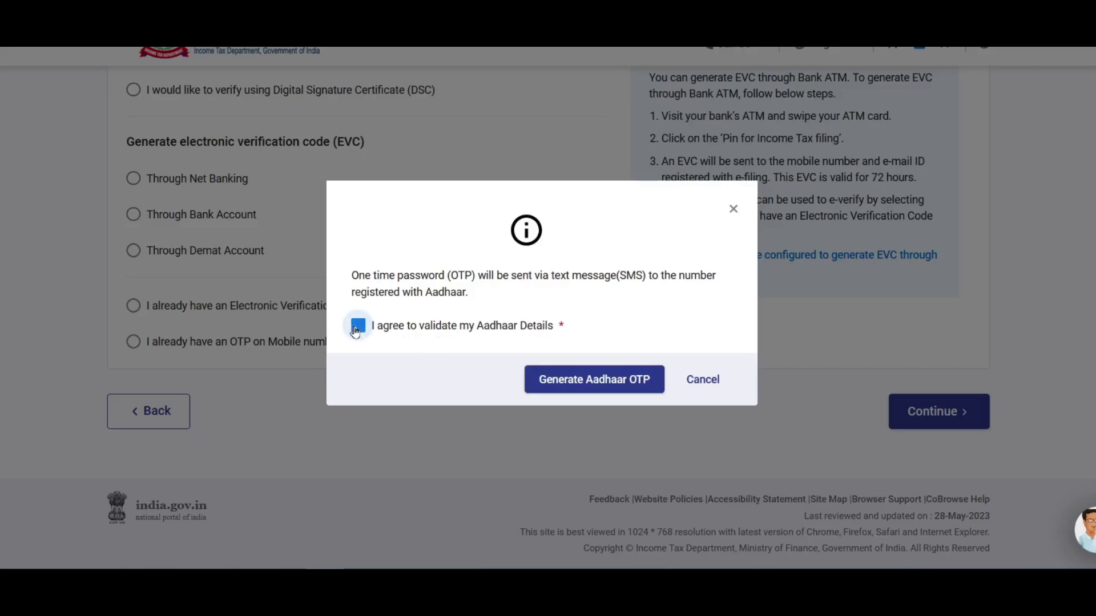
{"action": "left_click", "coordinate": [626, 383]}
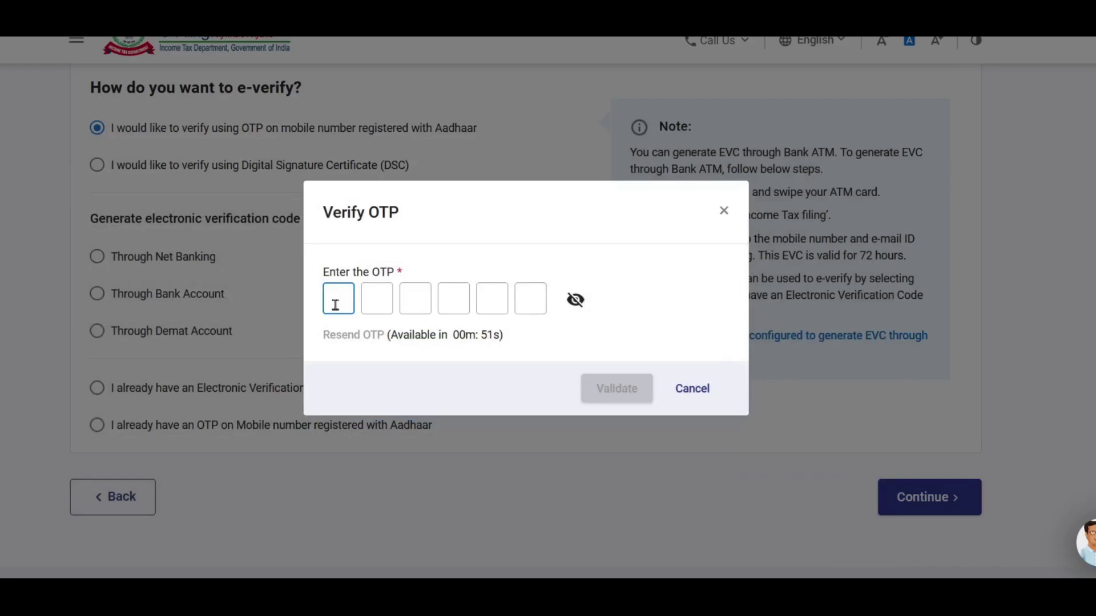
{"action": "type", "text": "******"}
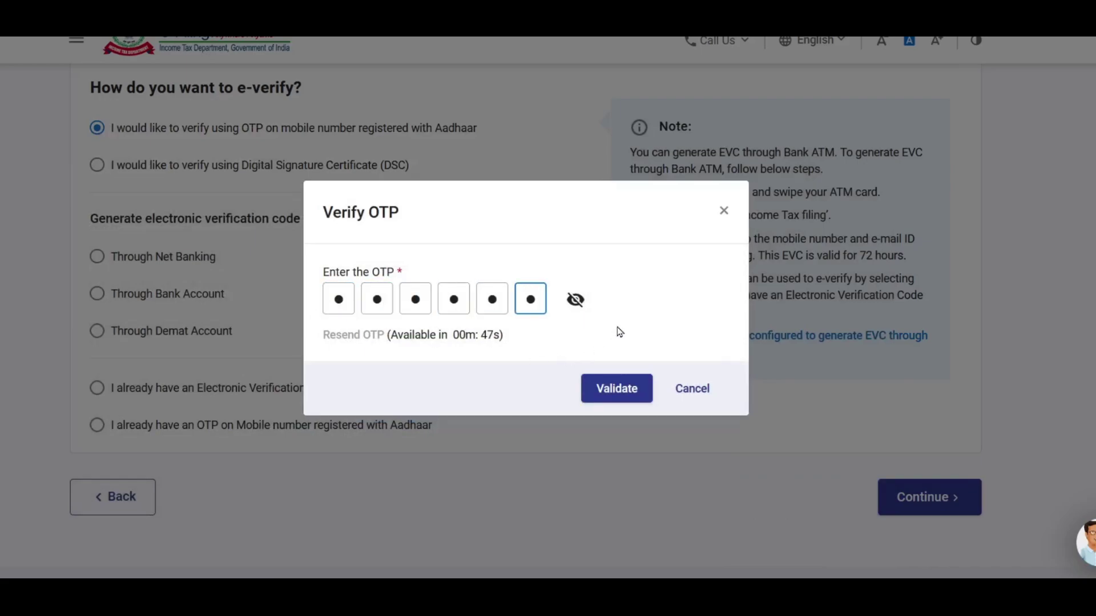
{"action": "left_click", "coordinate": [619, 332]}
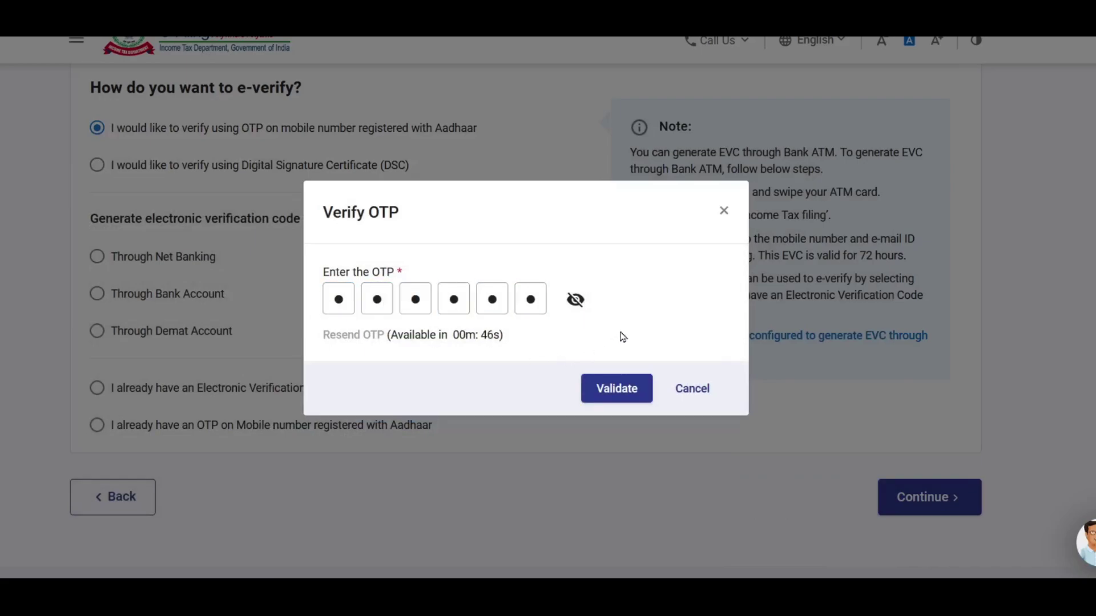
{"action": "left_click", "coordinate": [620, 390]}
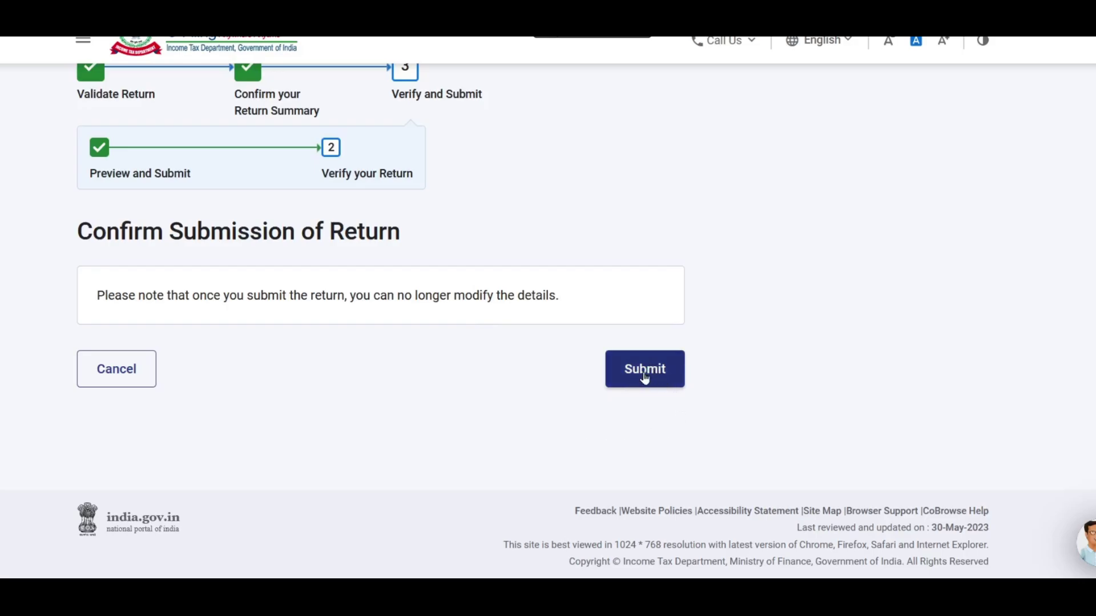
- Submit the verified return and download the filing receipt
{"action": "left_click", "coordinate": [645, 369]}
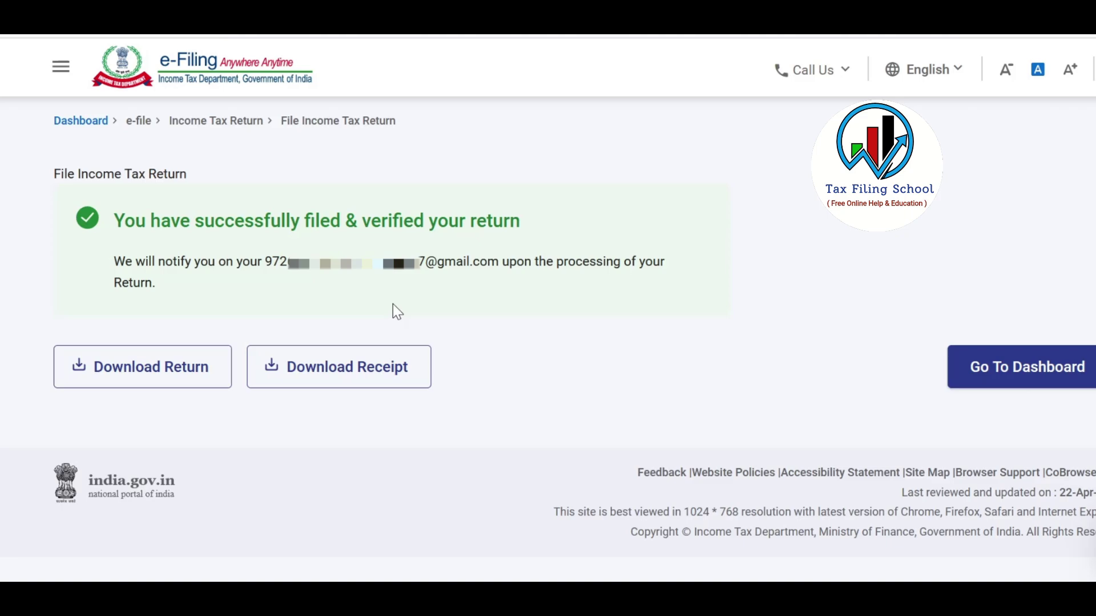
{"action": "left_click", "coordinate": [390, 388]}
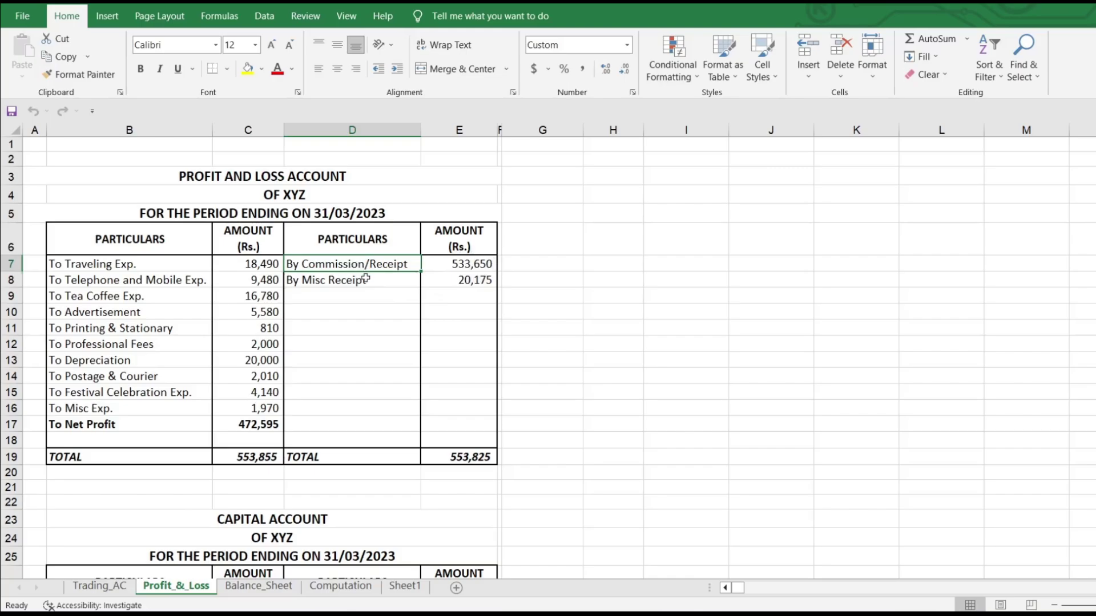
- Review the Profit_&_Loss receipt entries in column D and expense items B7:B16
{"action": "left_click_drag", "start_coordinate": [367, 281], "coordinate": [372, 296]}
{"action": "left_click_drag", "start_coordinate": [388, 344], "coordinate": [393, 366]}
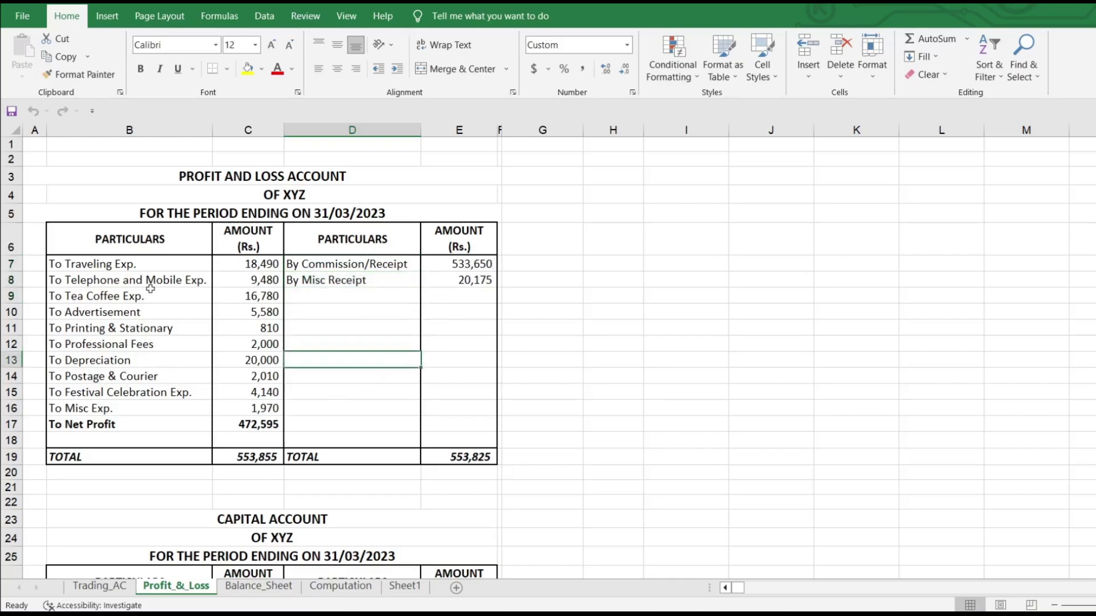
{"action": "left_click_drag", "start_coordinate": [153, 262], "coordinate": [171, 410]}
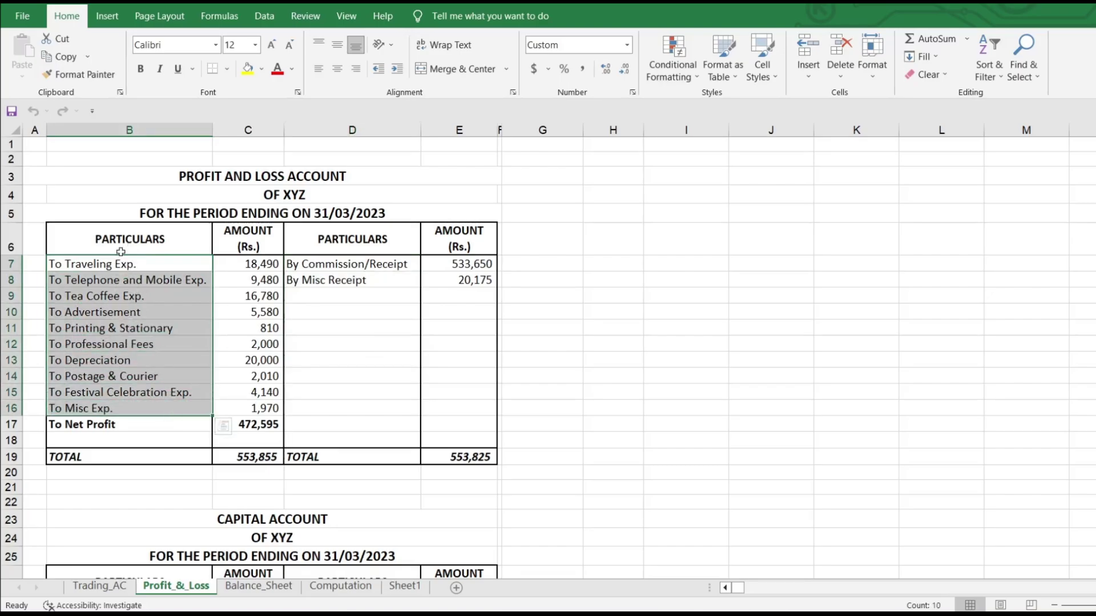
{"action": "left_click", "coordinate": [343, 265]}
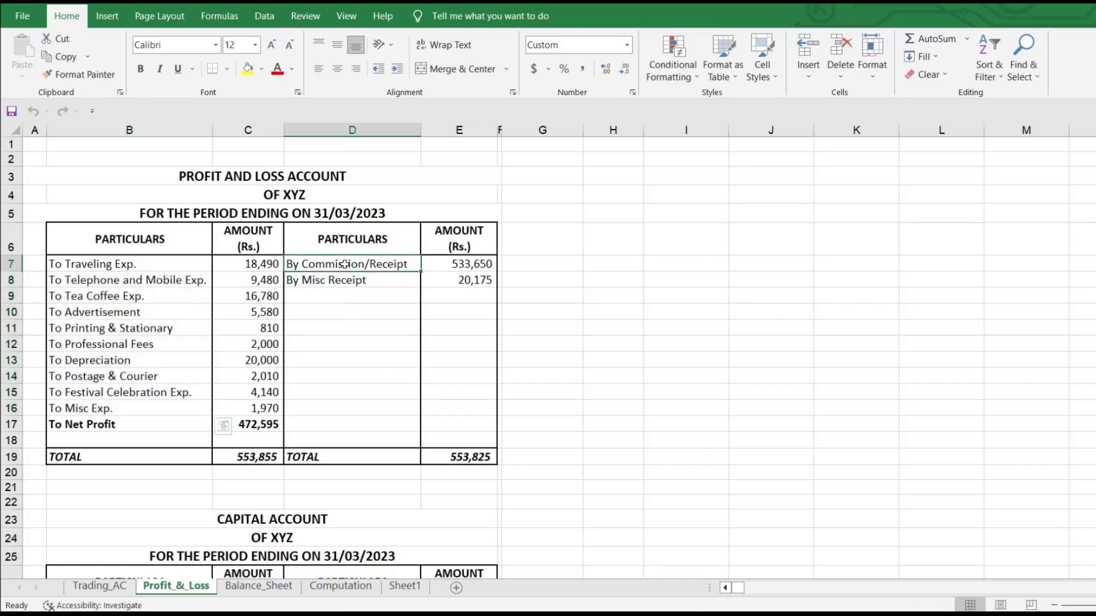
{"action": "left_click", "coordinate": [108, 264]}
{"action": "left_click_drag", "start_coordinate": [107, 264], "coordinate": [150, 407]}
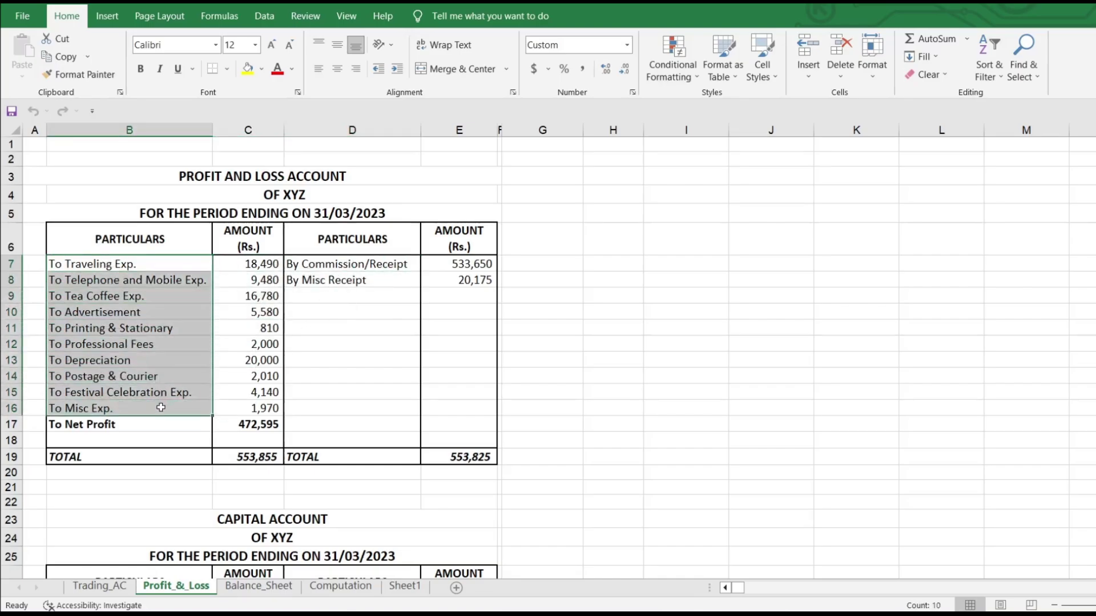